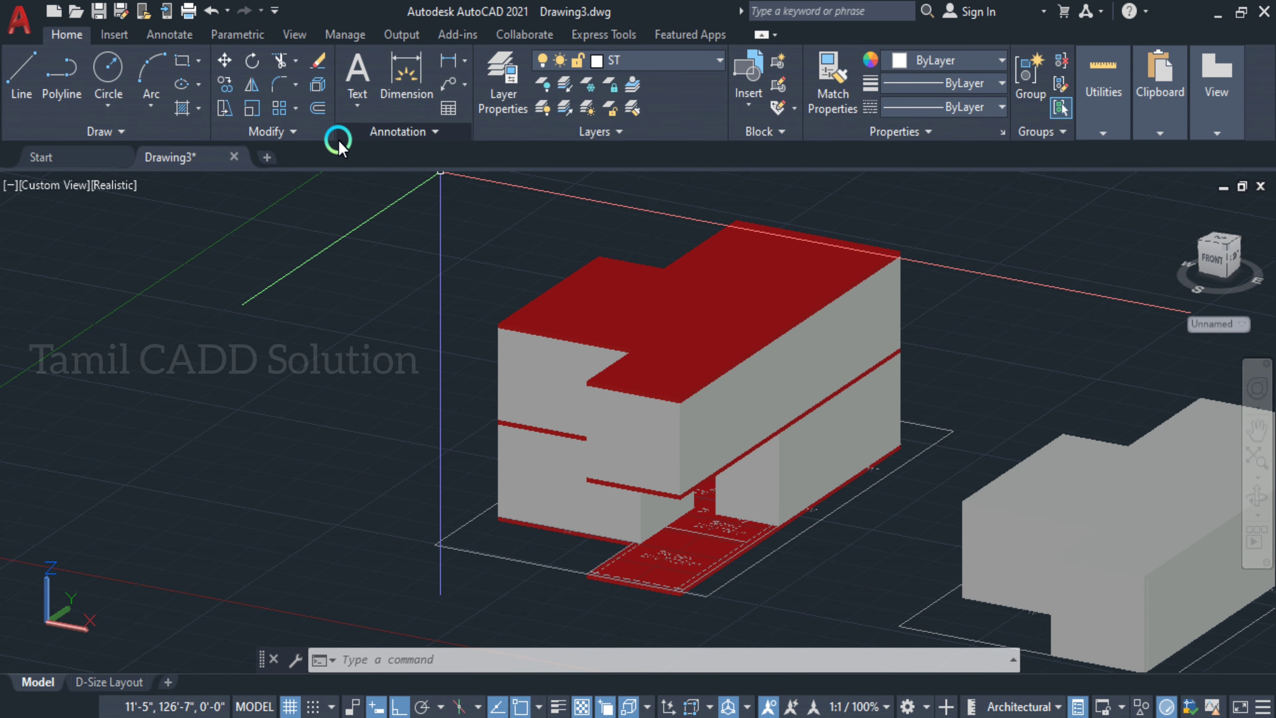
- Switch the model to the Top view and bring both floor plans into sight
{"action": "type", "text": "-v"}
{"action": "key", "text": "Return"}
{"action": "type", "text": "t"}
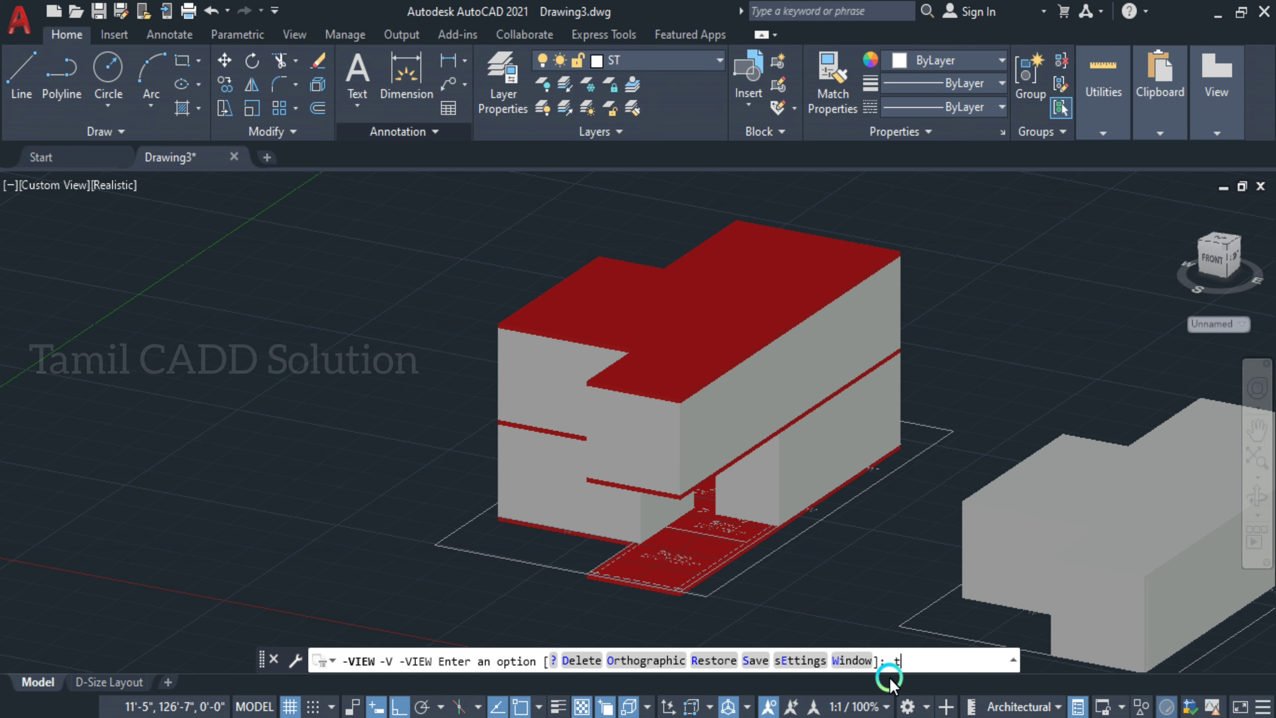
{"action": "key", "text": "Return"}
{"action": "middle_click_drag", "start_coordinate": [760, 402], "coordinate": [580, 395]}
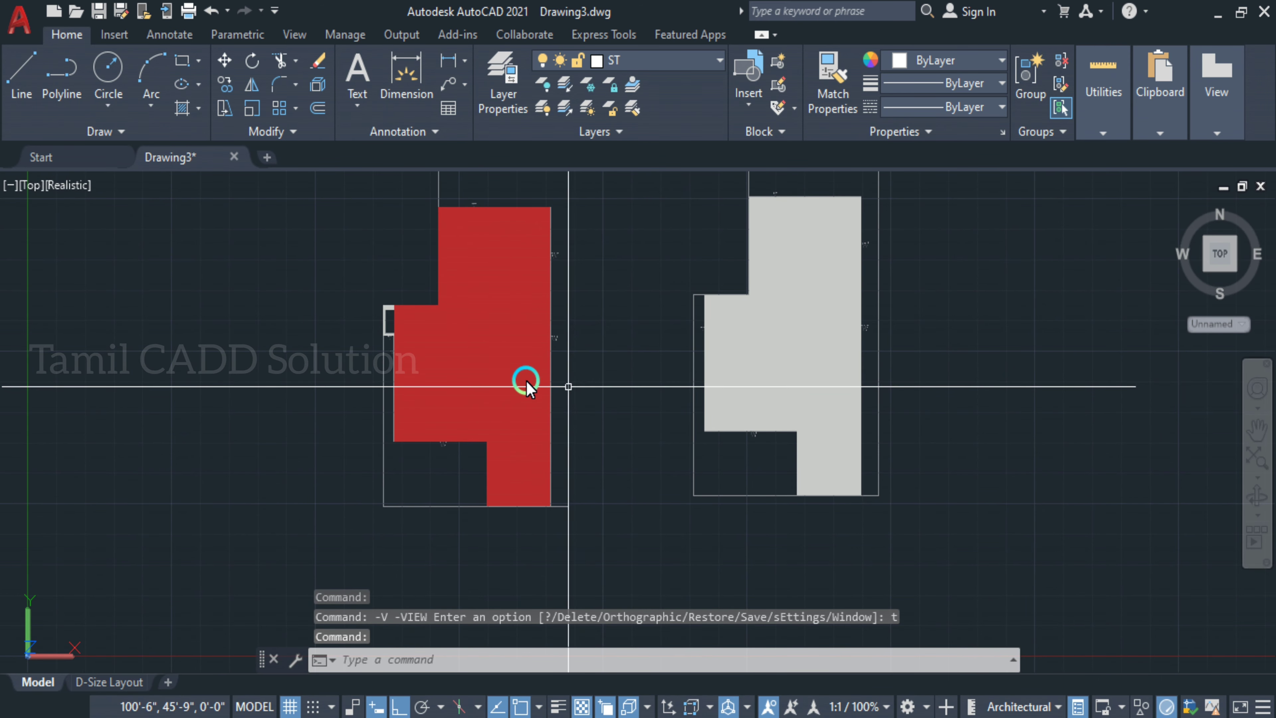
{"action": "mouse_move", "coordinate": [491, 375]}
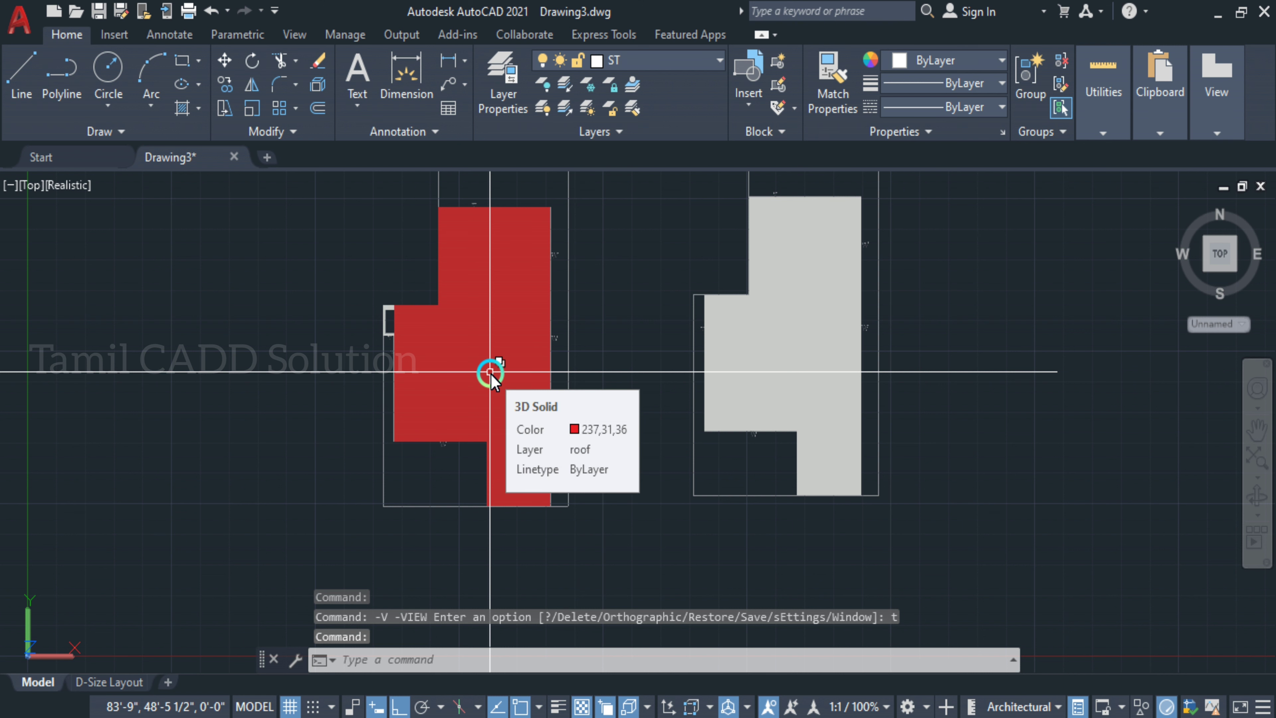
- Change the visual style to 2D Wireframe
{"action": "type", "text": "vd"}
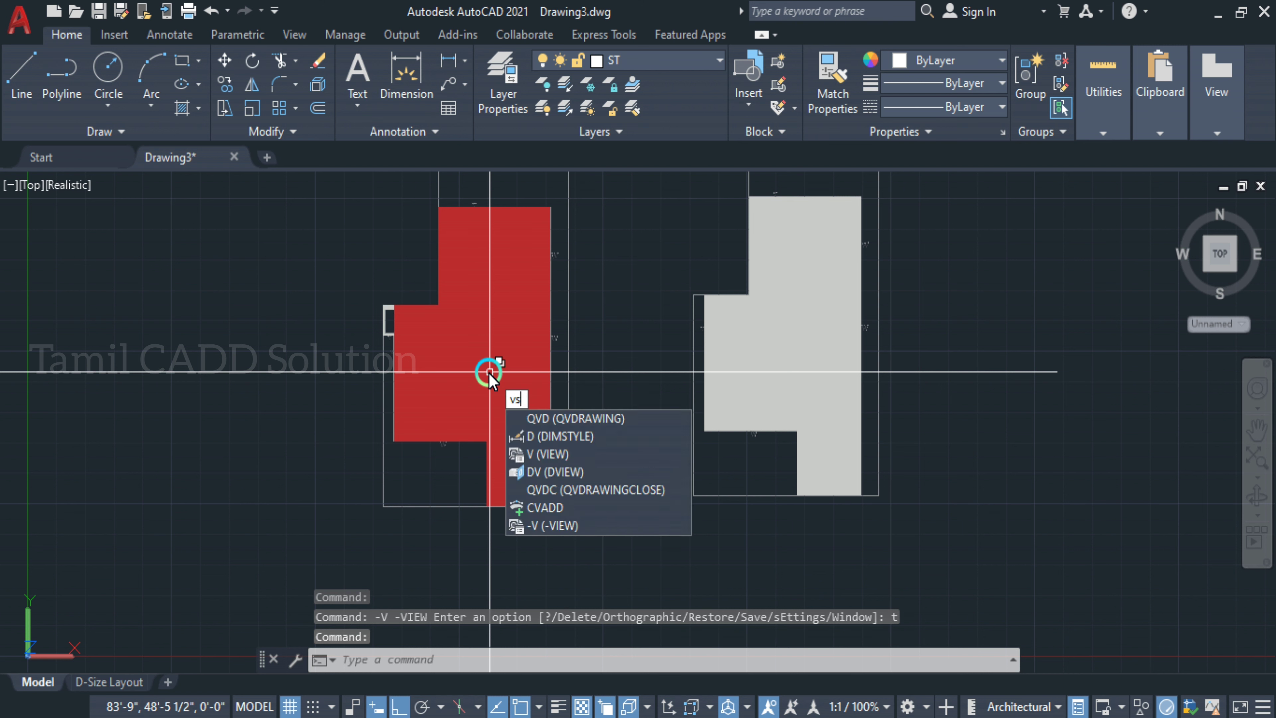
{"action": "key", "text": "Return"}
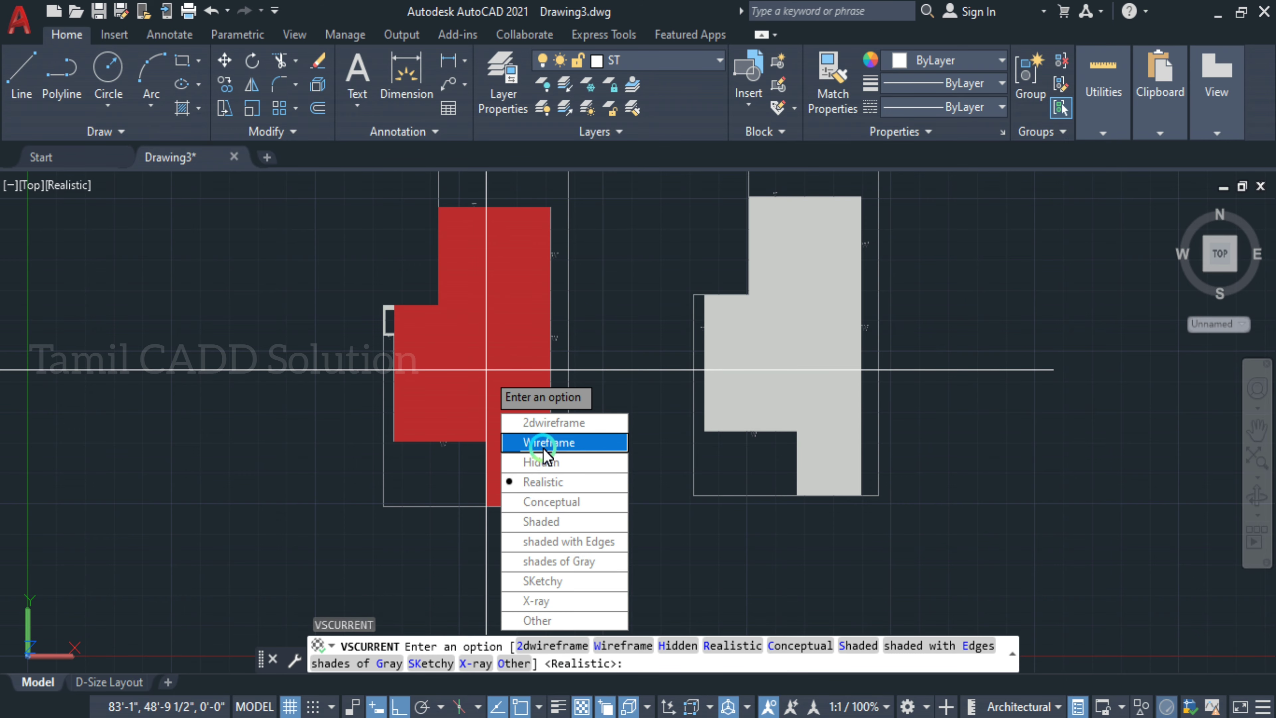
{"action": "left_click", "coordinate": [543, 423]}
{"action": "scroll", "coordinate": [472, 372], "scroll_direction": "up", "scroll_amount": 5}
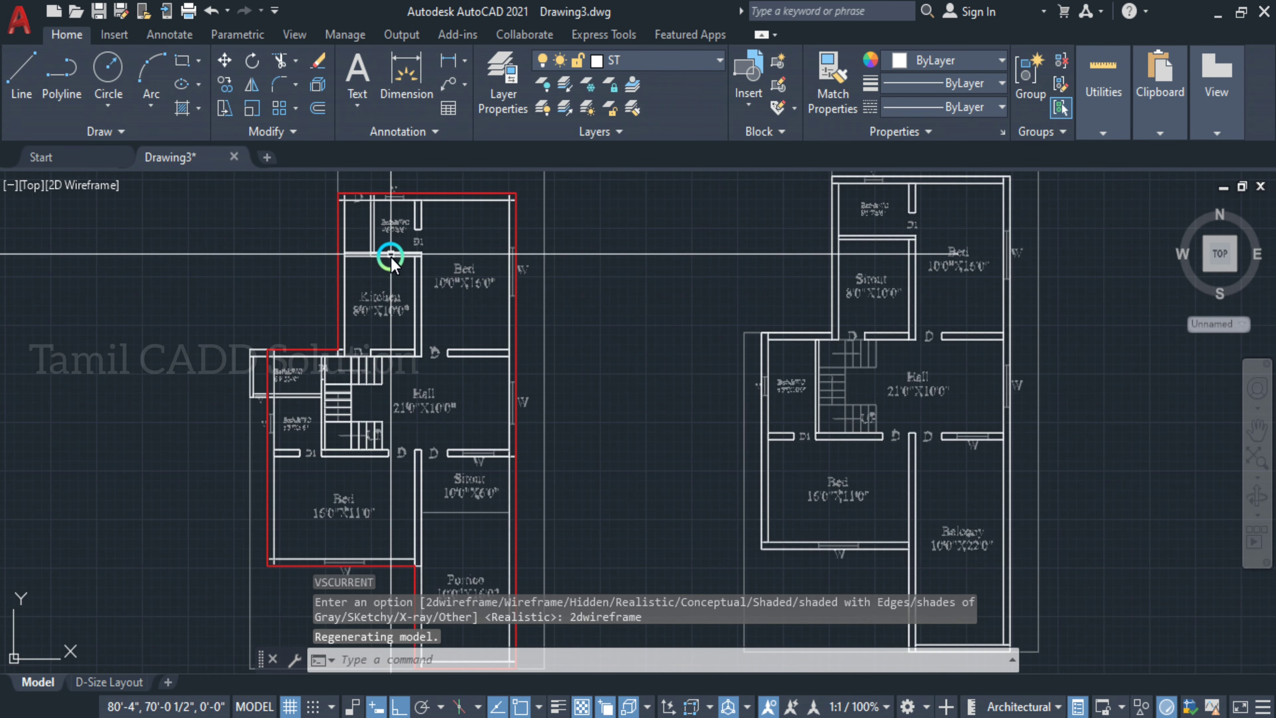
{"action": "scroll", "coordinate": [437, 417], "scroll_direction": "down", "scroll_amount": 5}
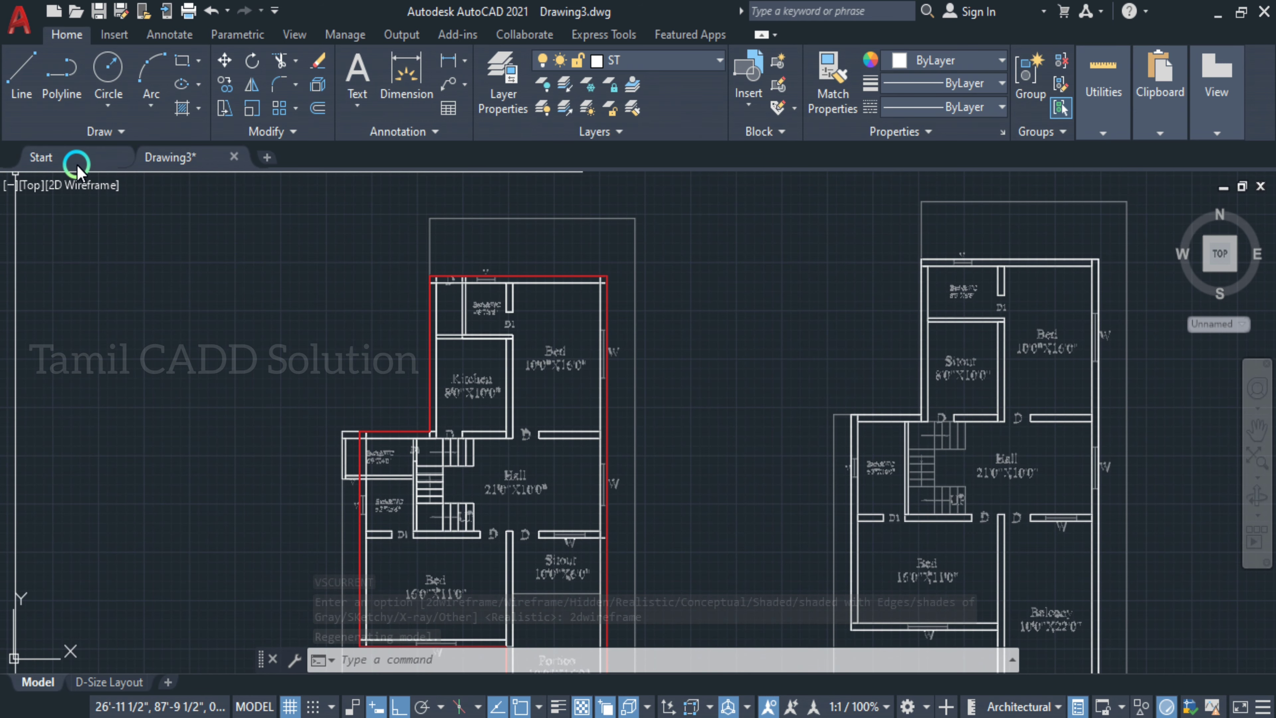
{"action": "left_click", "coordinate": [68, 194]}
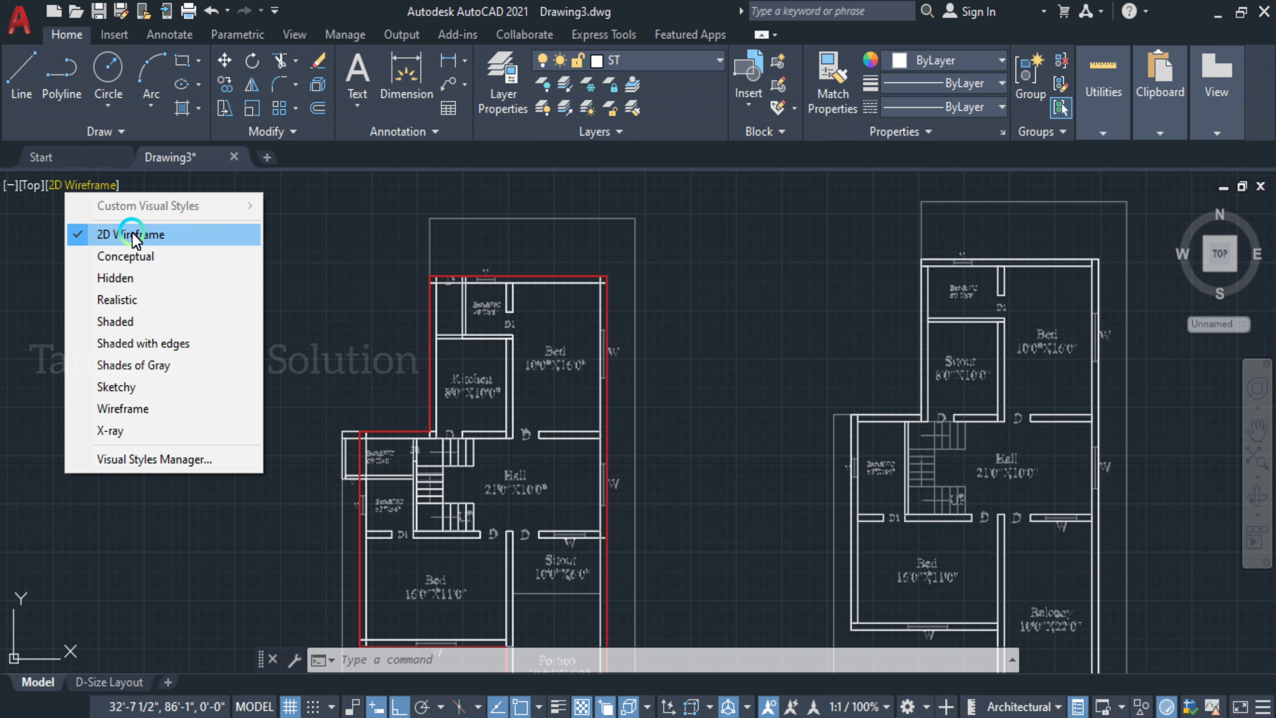
{"action": "left_click", "coordinate": [28, 184]}
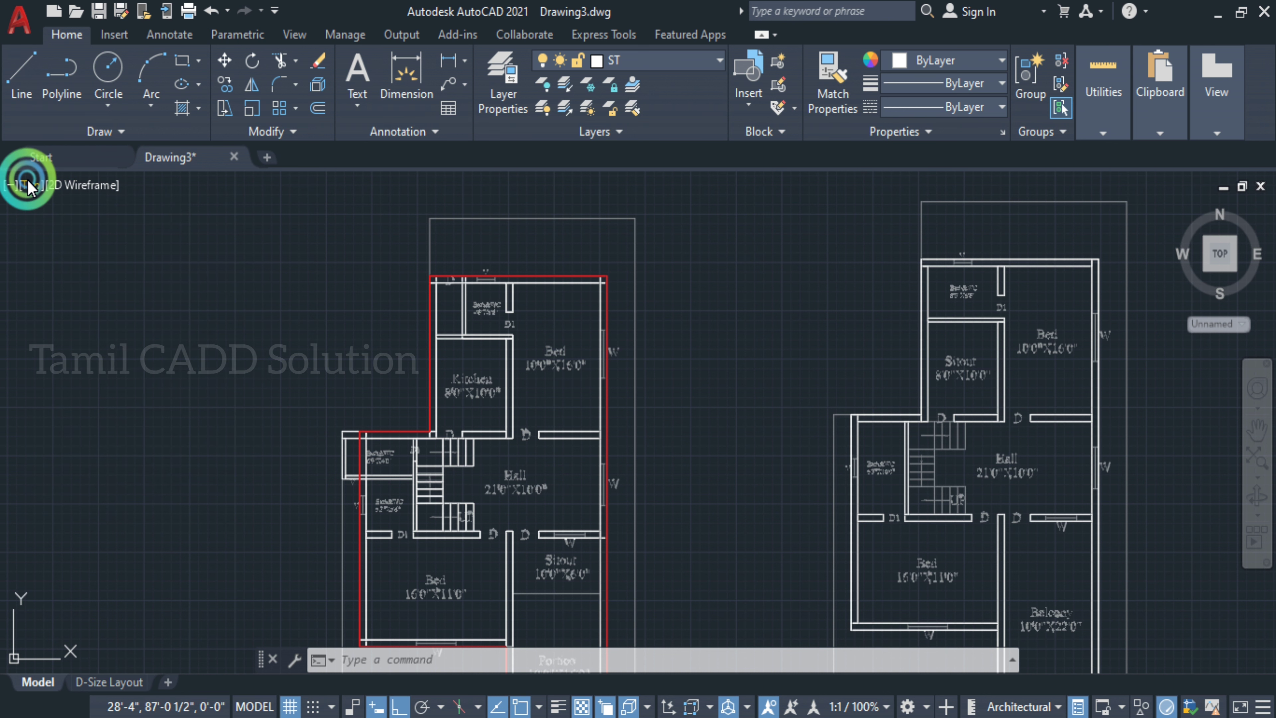
{"action": "left_click", "coordinate": [25, 185]}
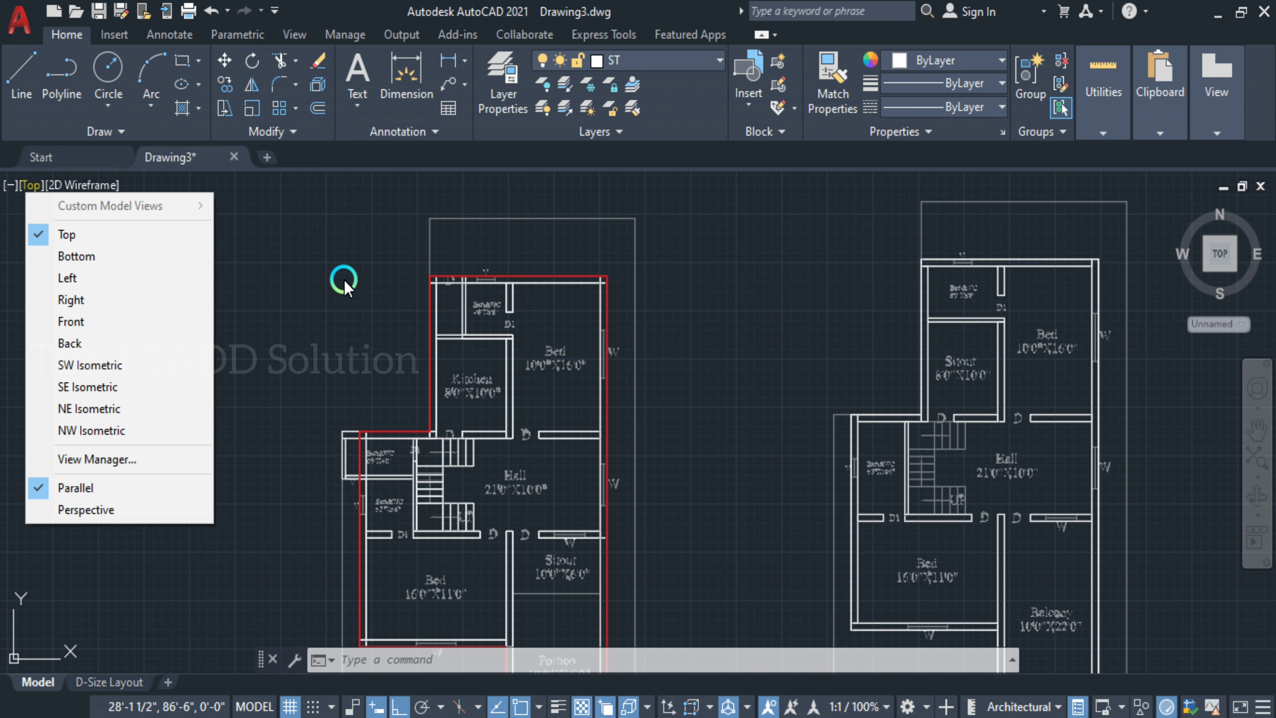
{"action": "left_click", "coordinate": [321, 292]}
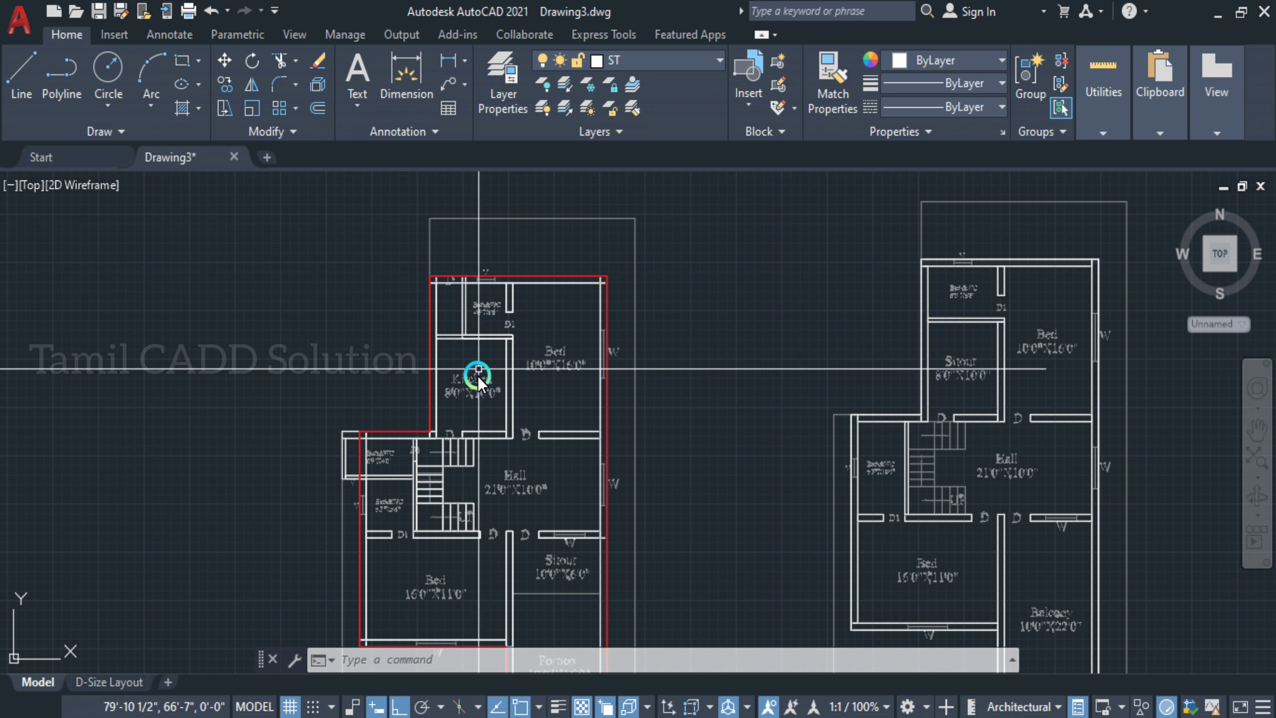
- Examine the room layout and the door, window and ventilator positions in the ground-floor plan
{"action": "middle_click_drag", "start_coordinate": [460, 385], "coordinate": [363, 359]}
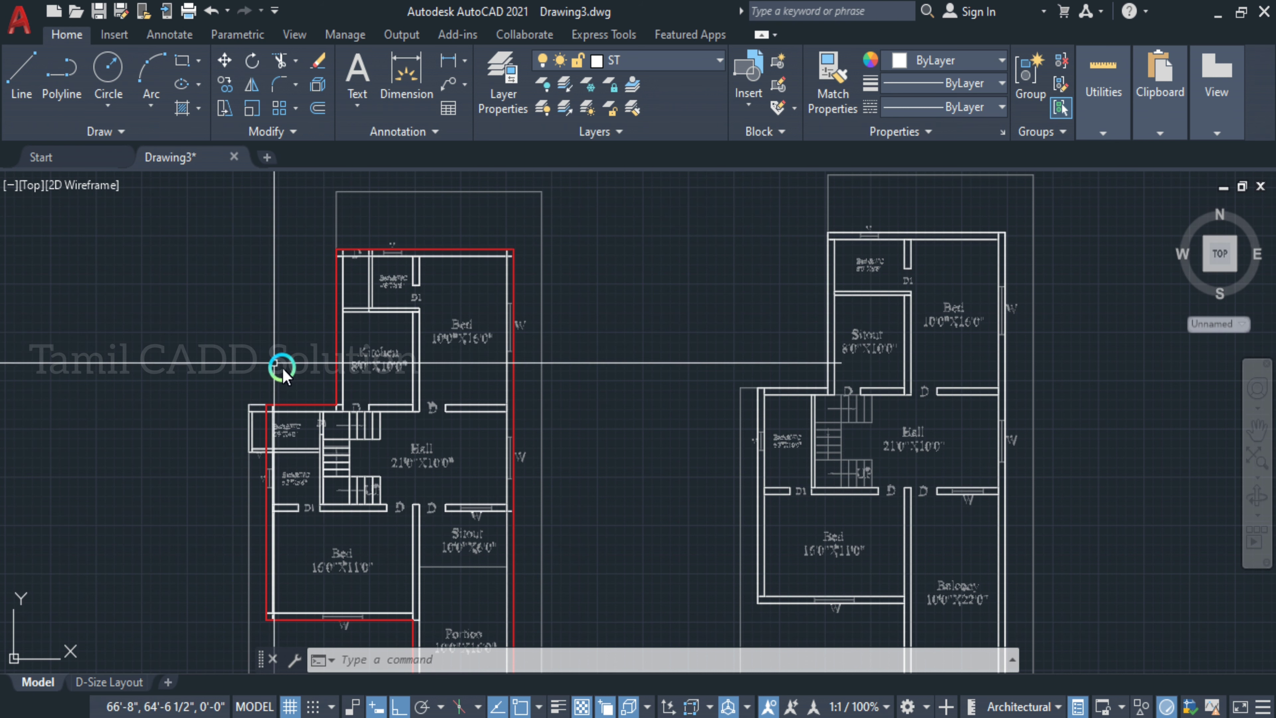
{"action": "middle_click_drag", "start_coordinate": [362, 427], "coordinate": [362, 365]}
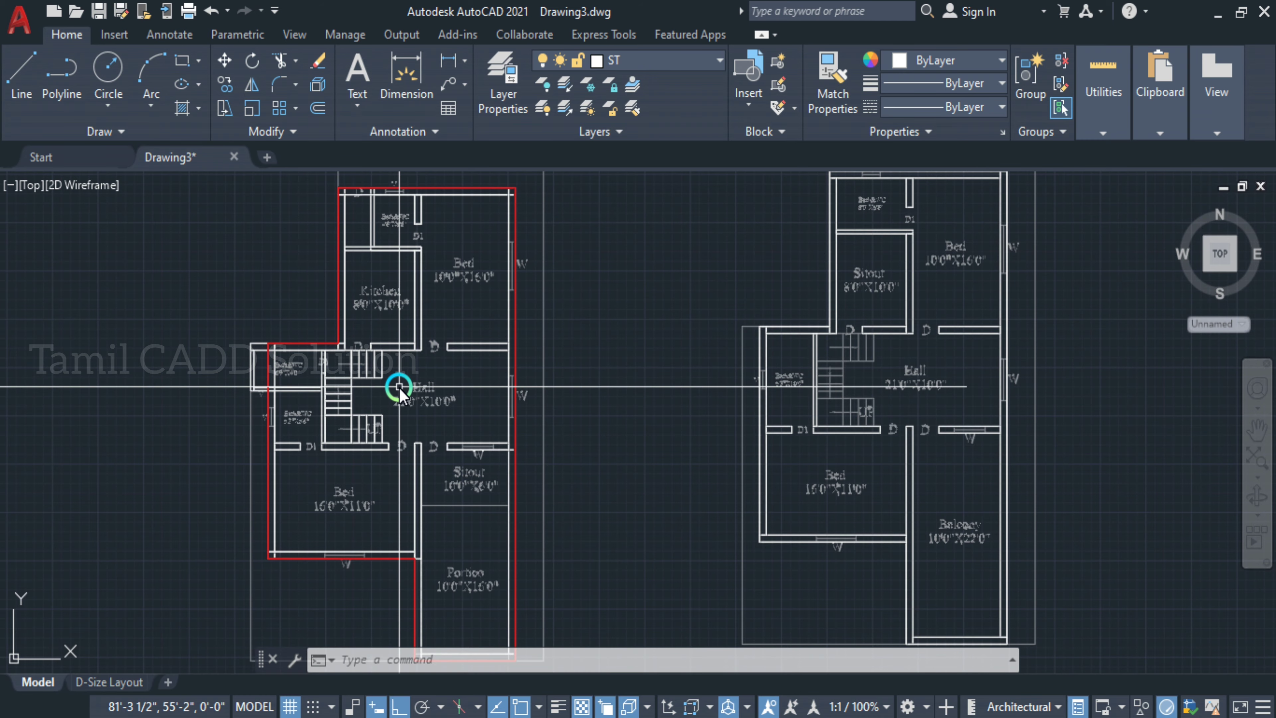
{"action": "scroll", "coordinate": [394, 235], "scroll_direction": "up", "scroll_amount": 6}
{"action": "middle_click_drag", "start_coordinate": [401, 457], "coordinate": [401, 477]}
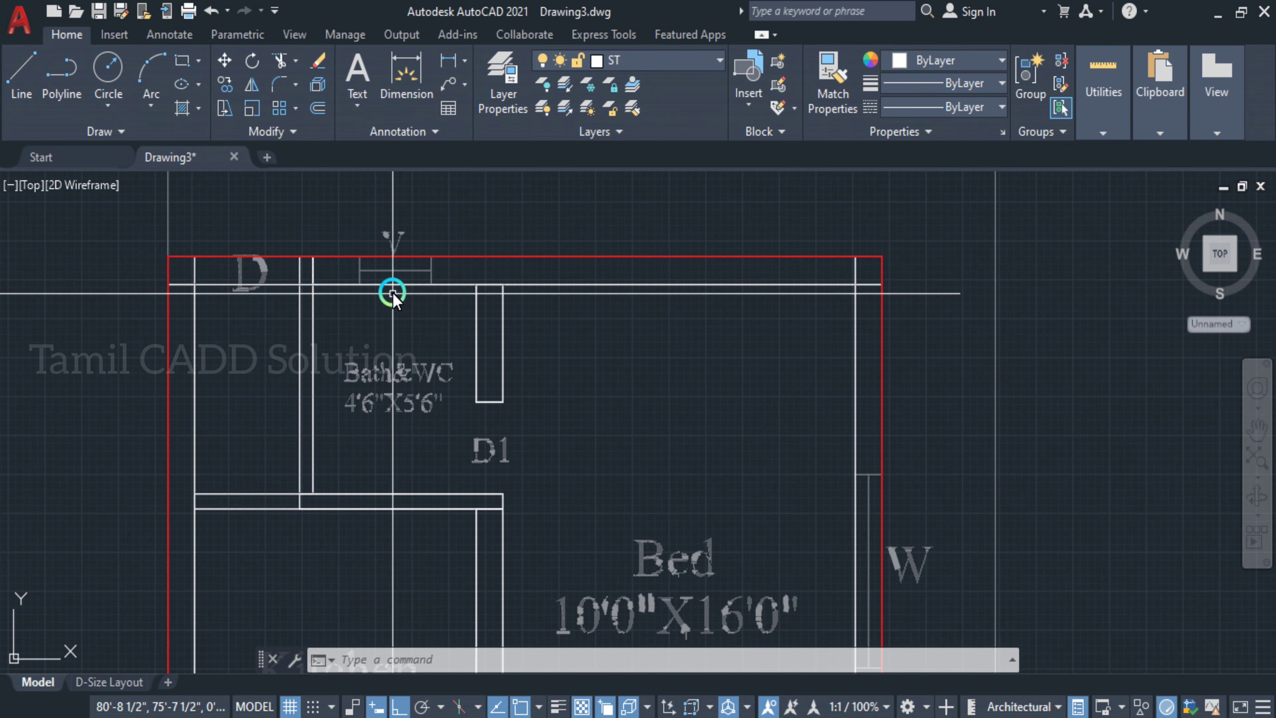
{"action": "scroll", "coordinate": [427, 363], "scroll_direction": "down", "scroll_amount": 2}
{"action": "mouse_move", "coordinate": [489, 371]}
{"action": "middle_mouse_down"}
{"action": "mouse_move", "coordinate": [451, 206]}
{"action": "mouse_move", "coordinate": [516, 227]}
{"action": "middle_mouse_up"}
{"action": "mouse_move", "coordinate": [578, 301]}
{"action": "middle_mouse_down"}
{"action": "mouse_move", "coordinate": [458, 376]}
{"action": "mouse_move", "coordinate": [461, 497]}
{"action": "middle_mouse_up"}
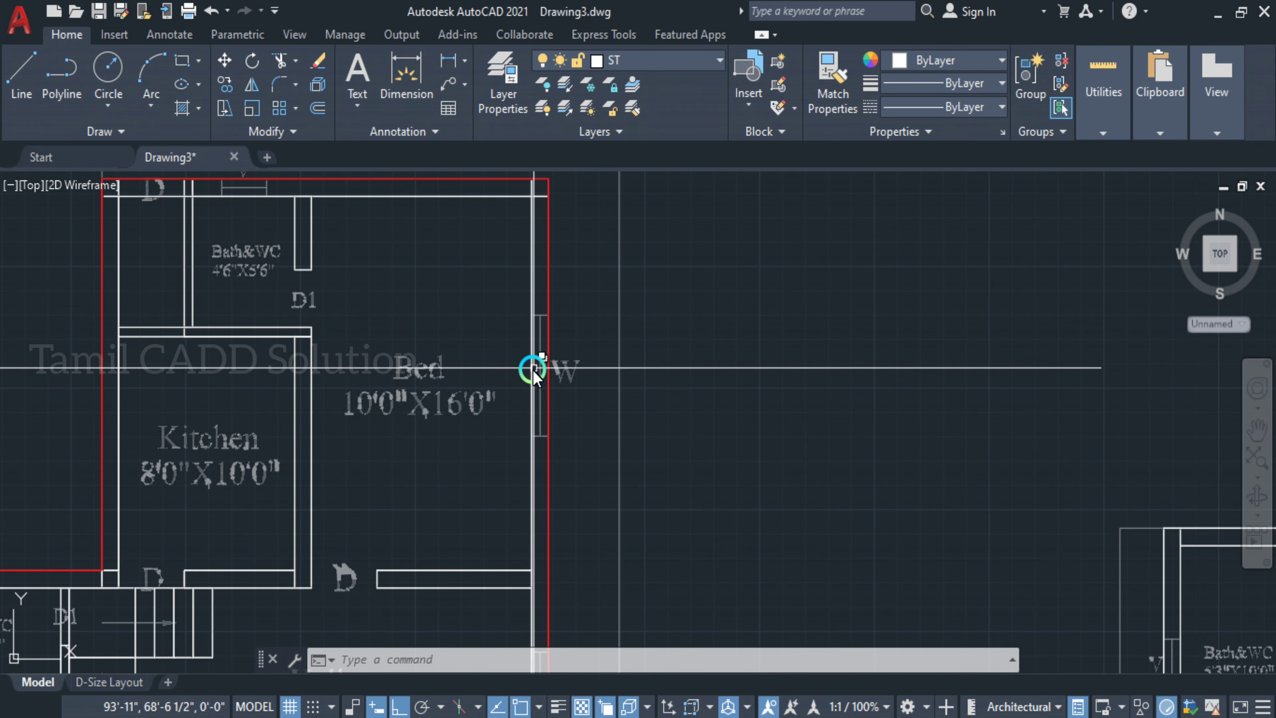
{"action": "scroll", "coordinate": [530, 387], "scroll_direction": "down", "scroll_amount": 4}
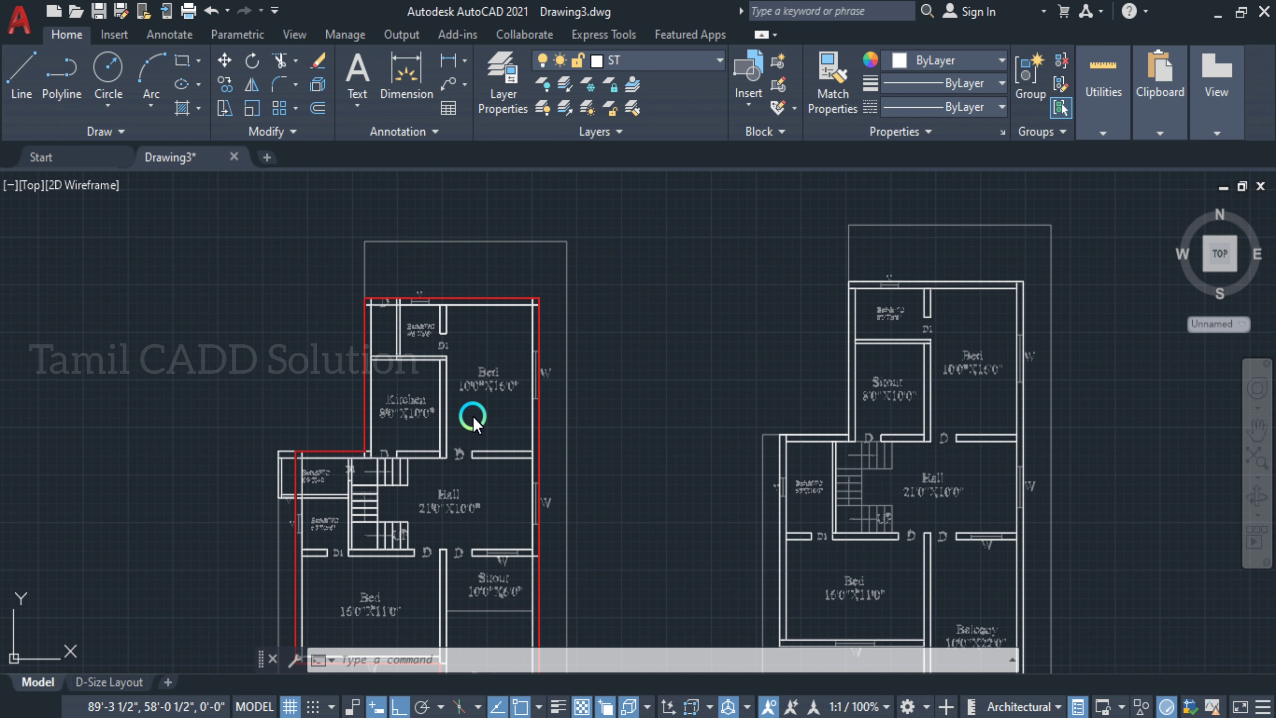
- Switch the model to the SW Isometric view
{"action": "middle_click_drag", "start_coordinate": [475, 423], "coordinate": [413, 475], "text": "shift"}
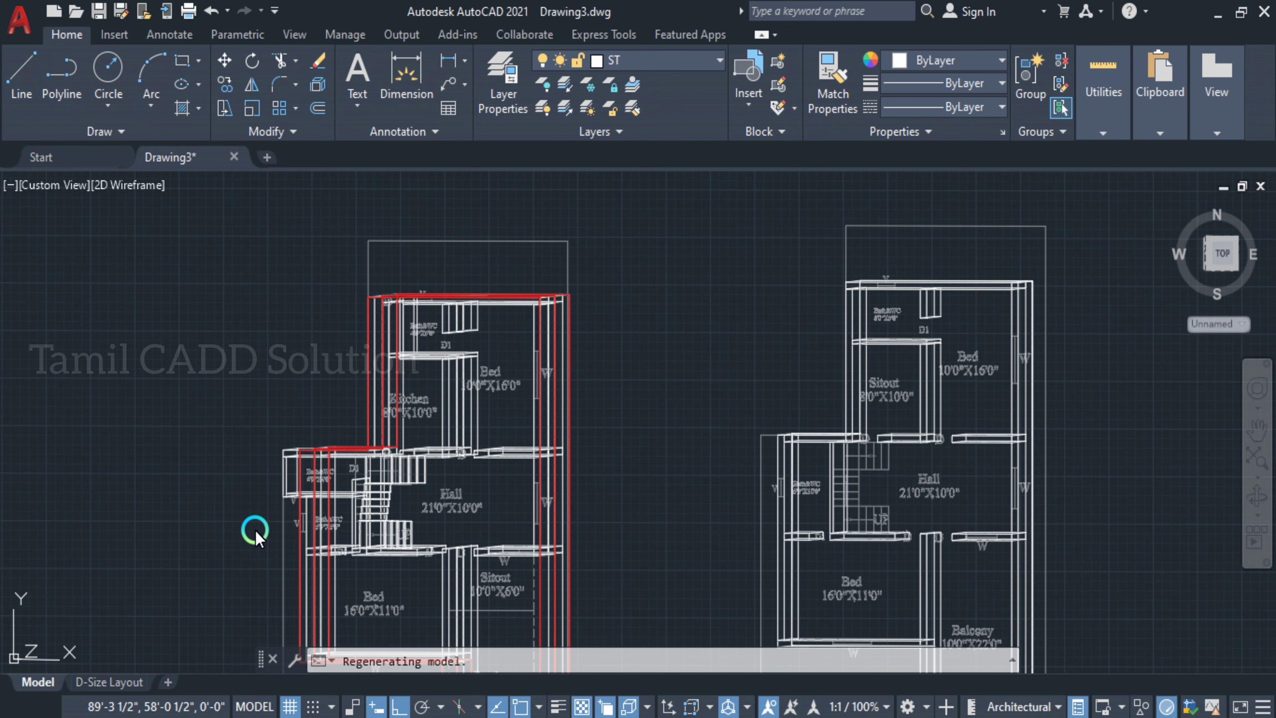
{"action": "middle_click_drag", "start_coordinate": [256, 531], "coordinate": [258, 529], "text": "shift"}
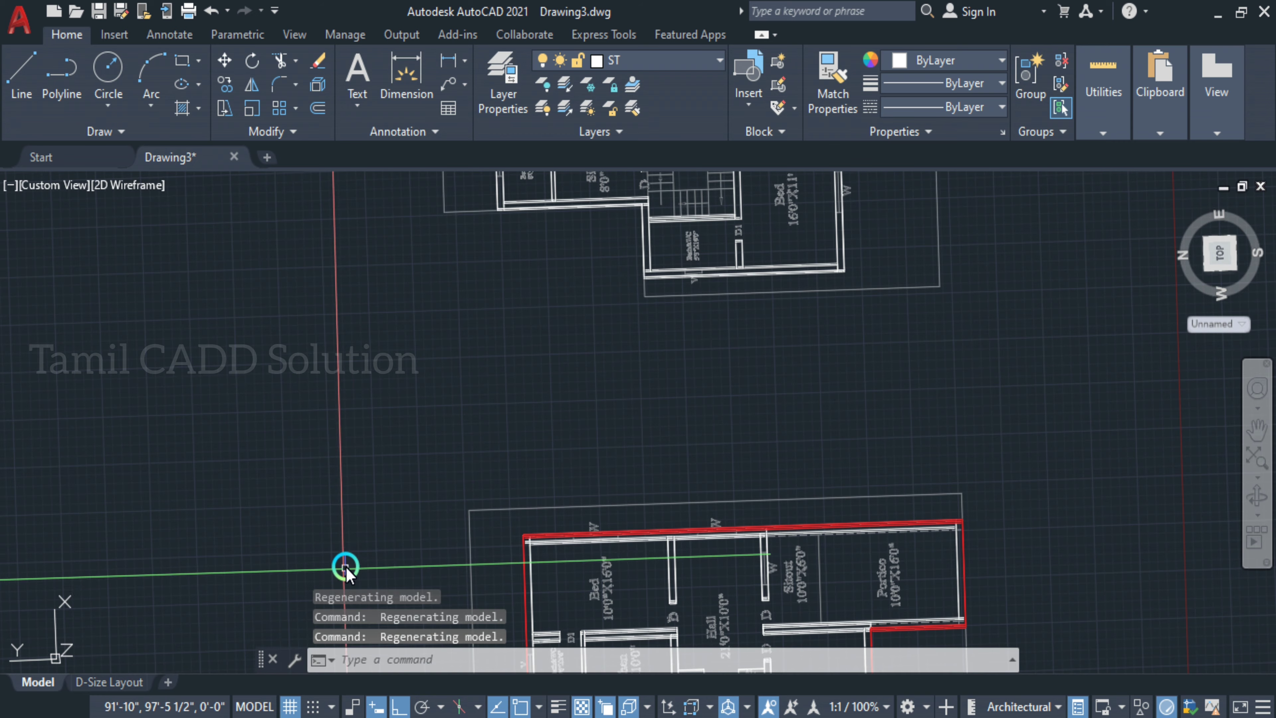
{"action": "left_click", "coordinate": [31, 188]}
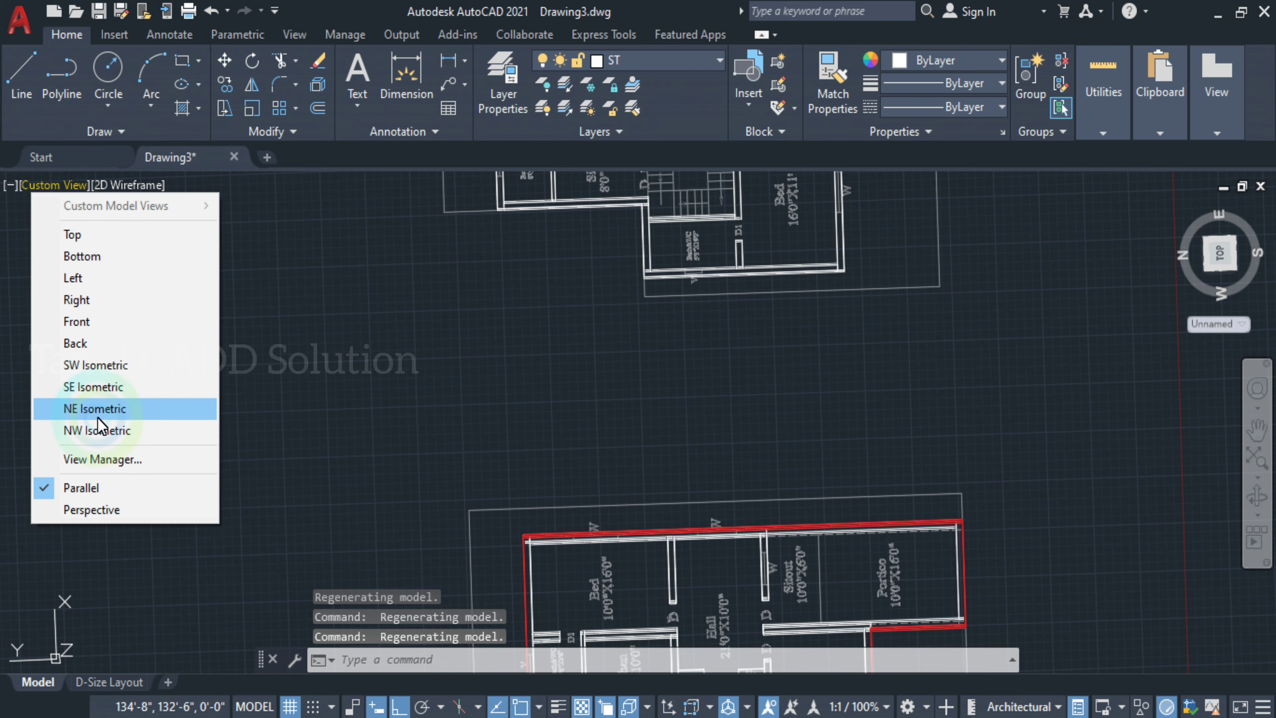
{"action": "left_click", "coordinate": [96, 365]}
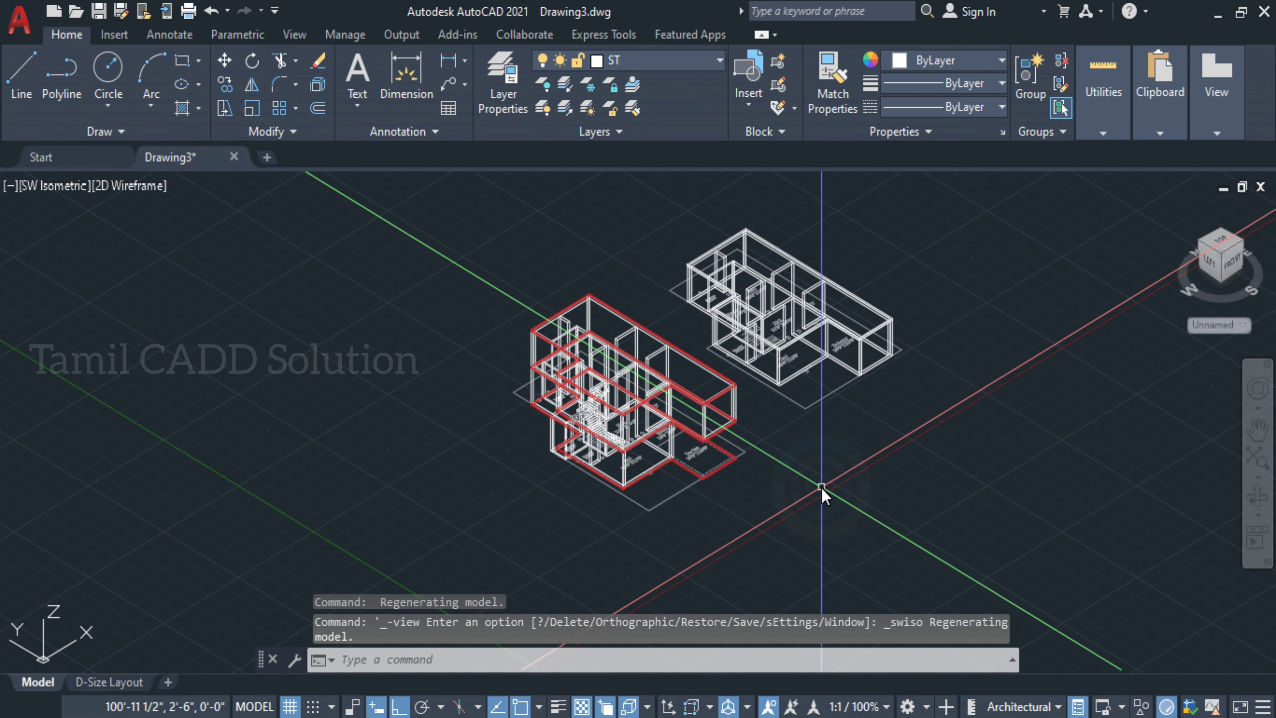
{"action": "scroll", "coordinate": [676, 375], "scroll_direction": "up", "scroll_amount": 5}
{"action": "scroll", "coordinate": [676, 375], "scroll_direction": "up", "scroll_amount": 3}
{"action": "left_click", "coordinate": [685, 457]}
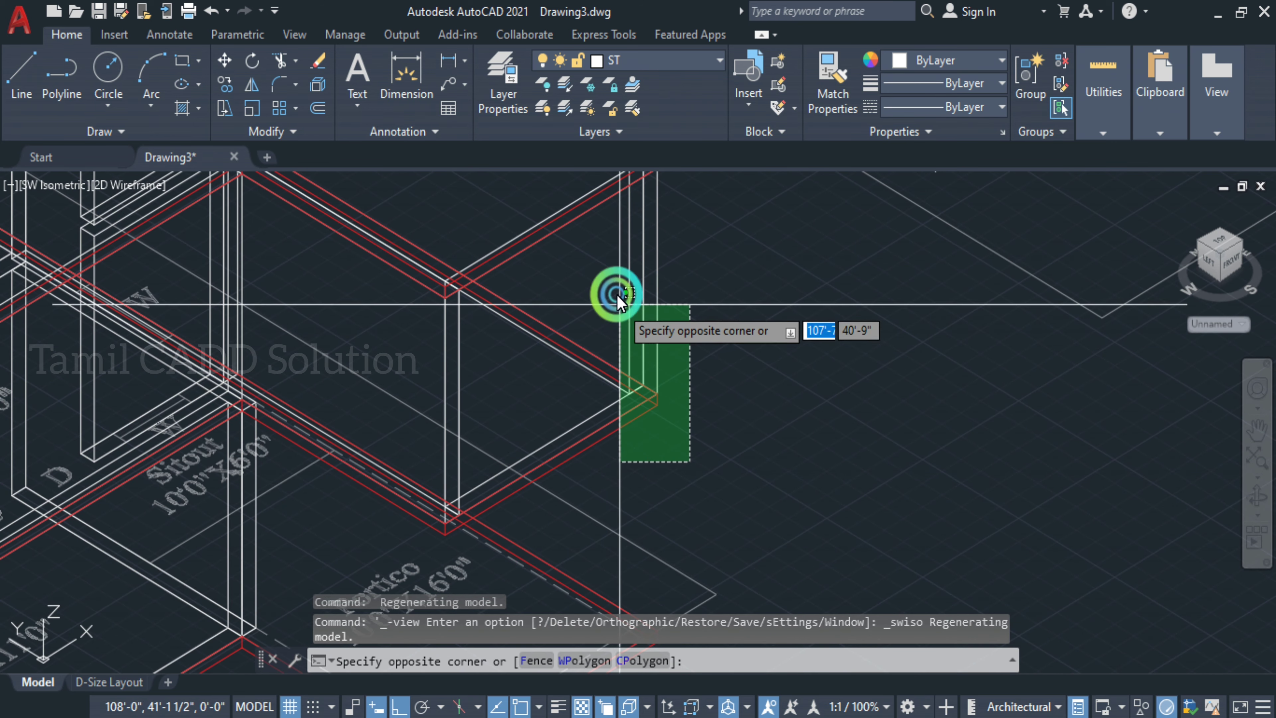
{"action": "left_click", "coordinate": [612, 289]}
{"action": "scroll", "coordinate": [628, 382], "scroll_direction": "up", "scroll_amount": 3}
{"action": "middle_click_drag", "start_coordinate": [655, 467], "coordinate": [657, 536]}
{"action": "scroll", "coordinate": [737, 380], "scroll_direction": "down", "scroll_amount": 4}
{"action": "left_click", "coordinate": [755, 376]}
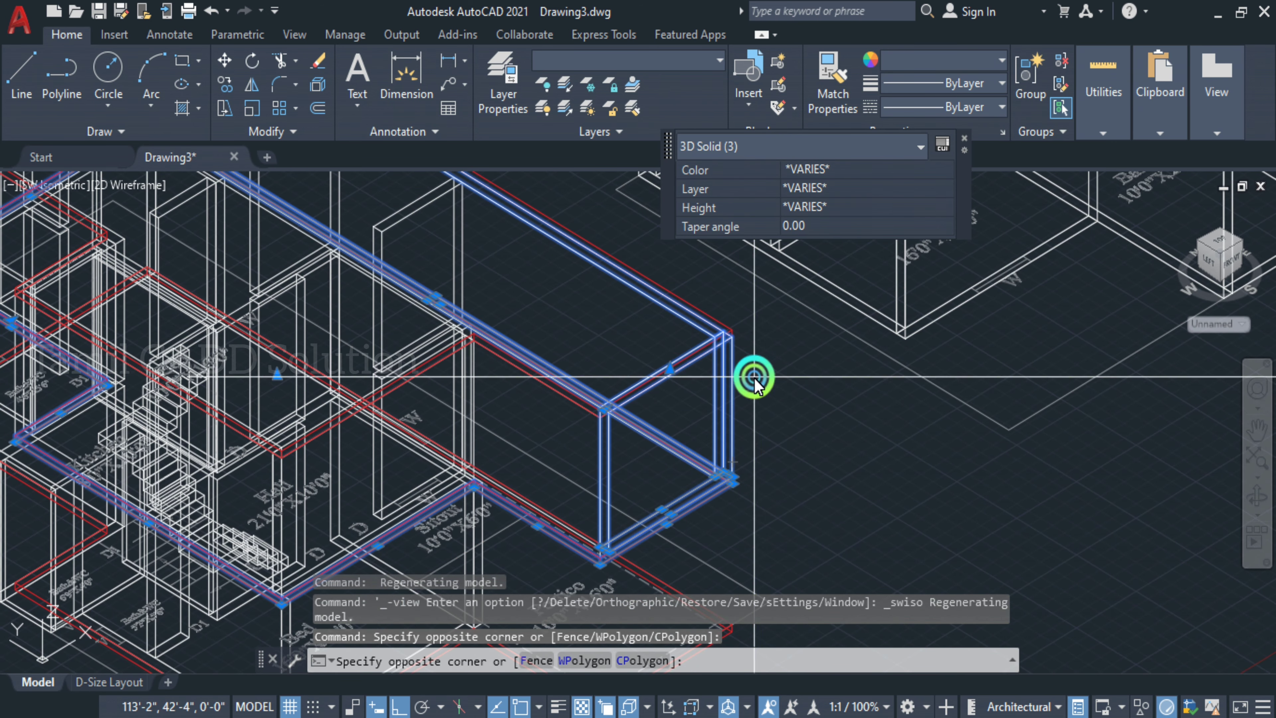
{"action": "left_click", "coordinate": [703, 318]}
{"action": "left_click", "coordinate": [502, 94]}
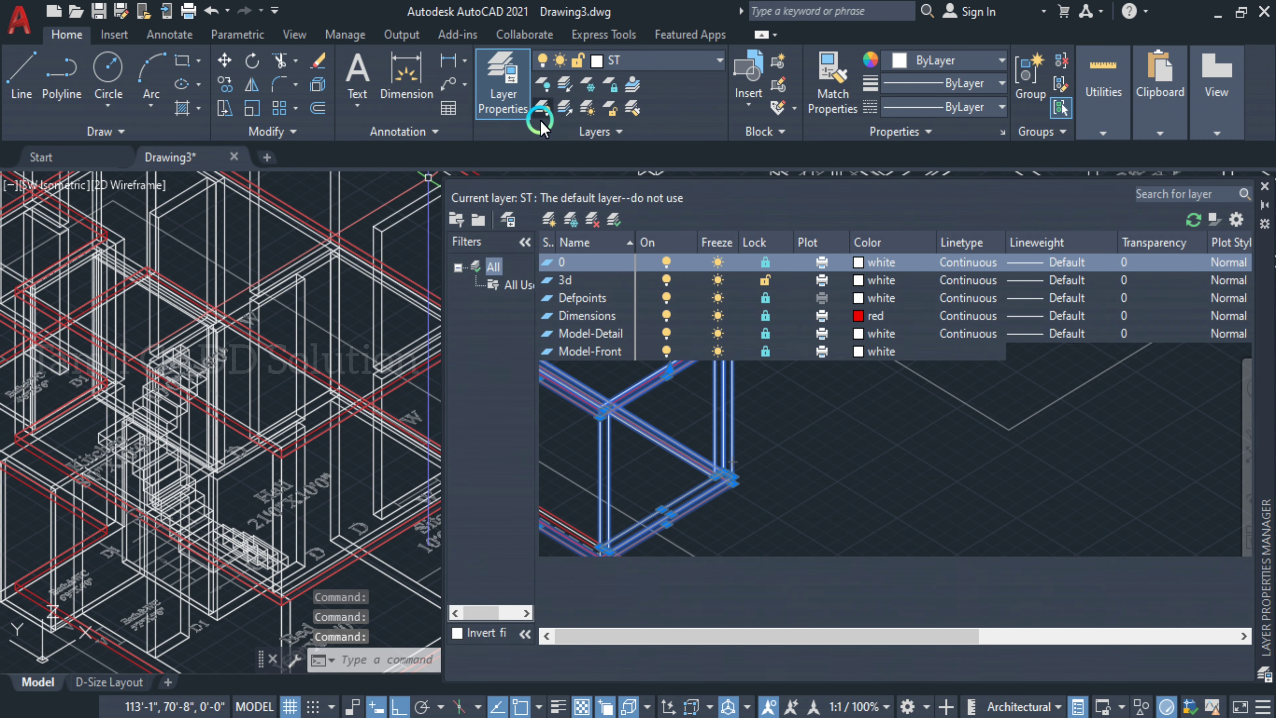
{"action": "left_click", "coordinate": [640, 365]}
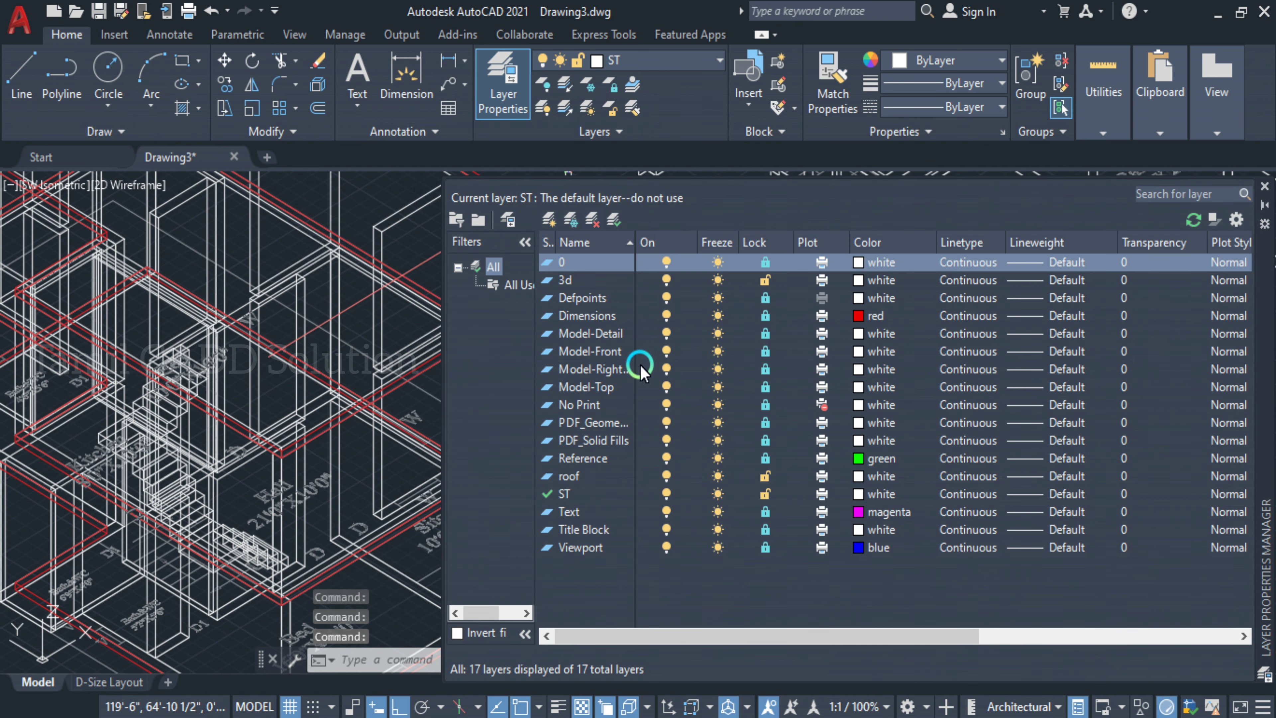
{"action": "left_click", "coordinate": [1261, 187]}
- Select the four solids meeting at the upper-floor corner above the portico and assign them to the roof layer
{"action": "left_click", "coordinate": [745, 528]}
{"action": "left_click", "coordinate": [684, 311]}
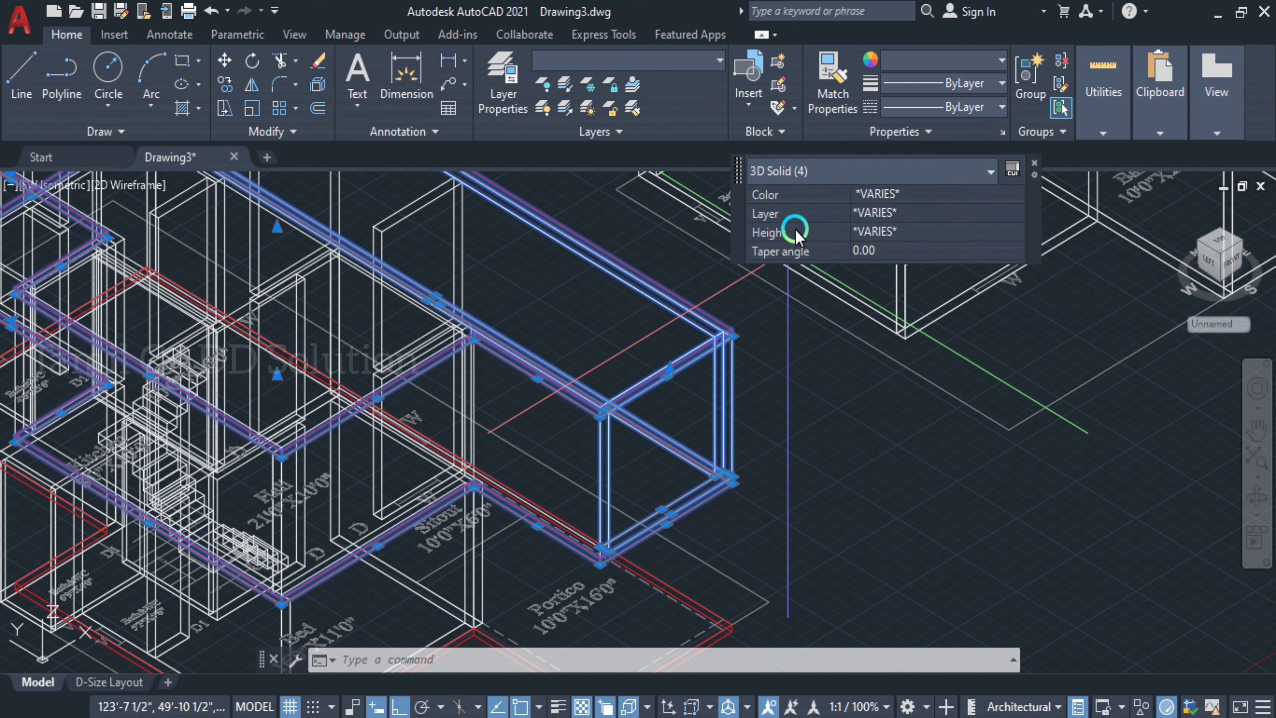
{"action": "left_click", "coordinate": [897, 213]}
{"action": "left_click", "coordinate": [900, 215]}
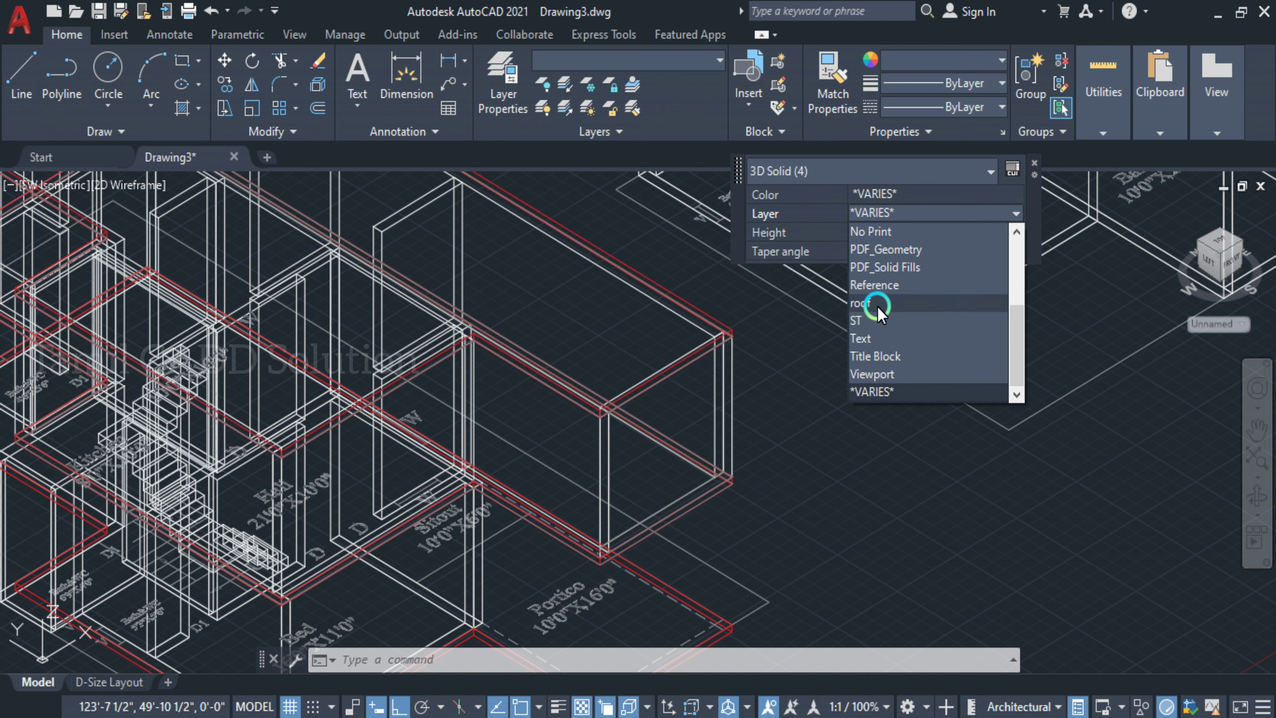
{"action": "left_click", "coordinate": [876, 304]}
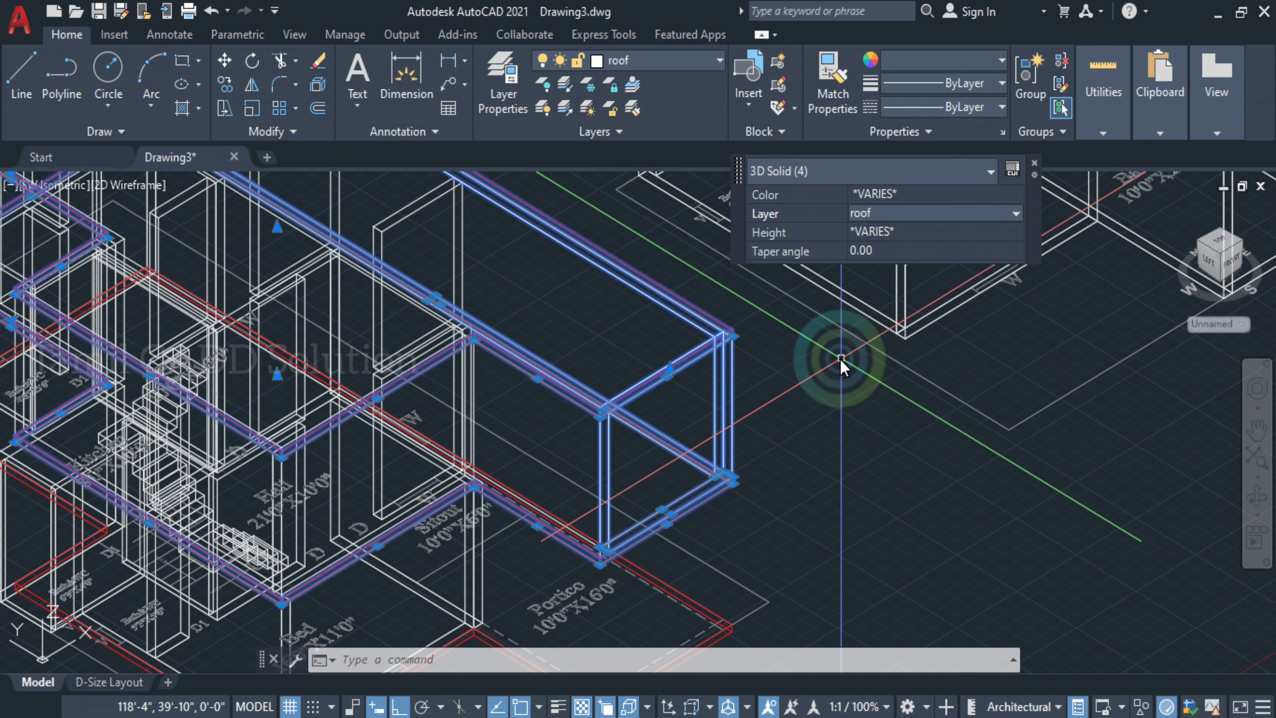
{"action": "key", "text": "Escape"}
- Turn off the roof layer in the layer properties
{"action": "left_click", "coordinate": [503, 83]}
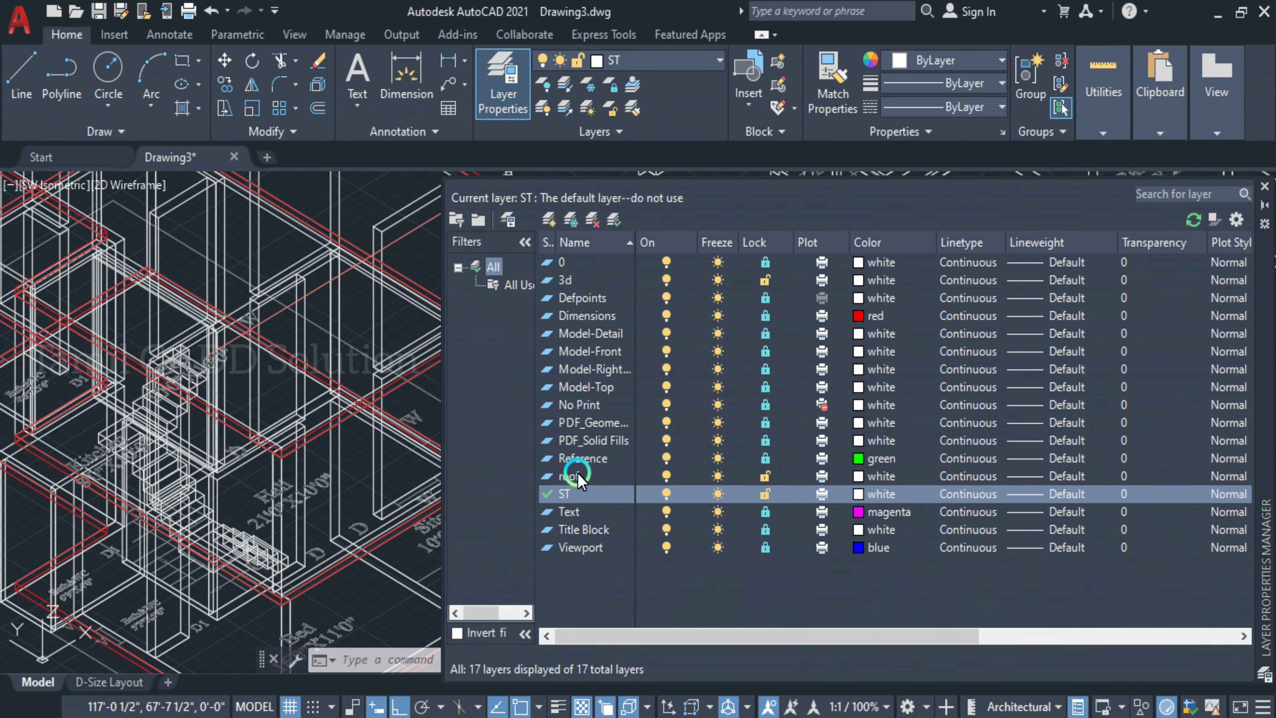
{"action": "left_click", "coordinate": [667, 476]}
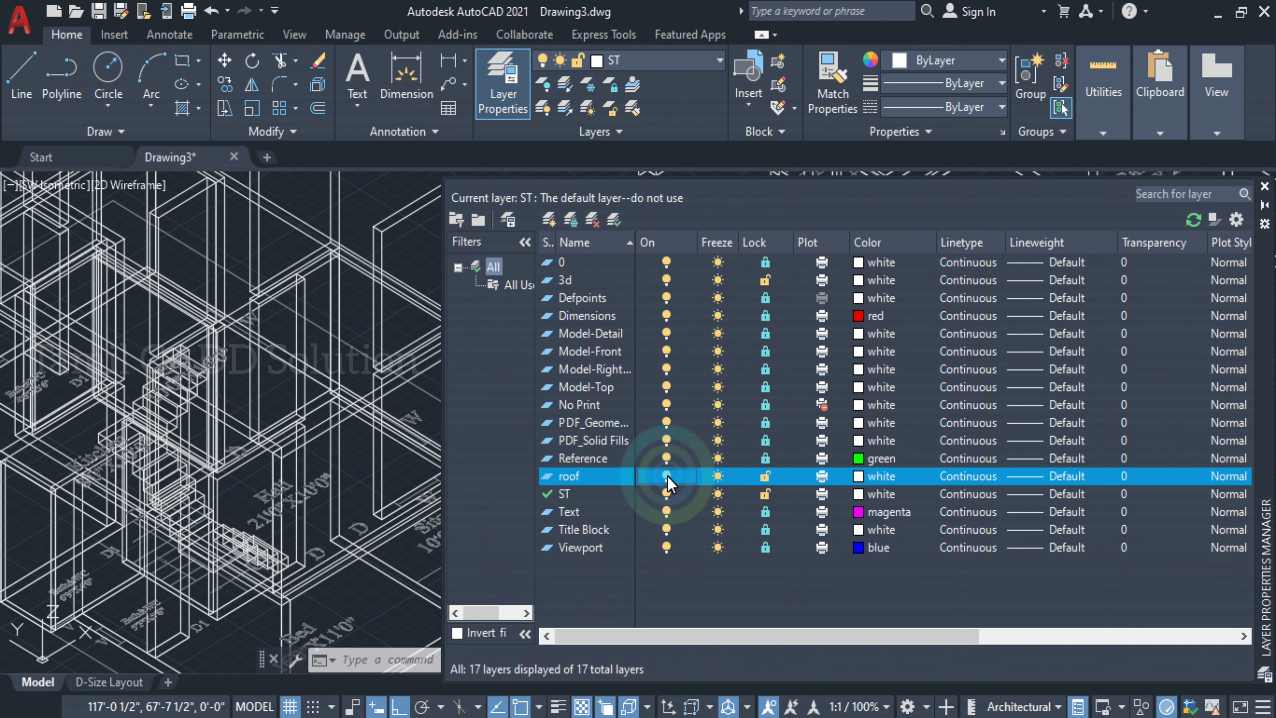
{"action": "left_click", "coordinate": [1266, 187]}
- Change the visual style to Realistic for both building models
{"action": "scroll", "coordinate": [650, 370], "scroll_direction": "down", "scroll_amount": 5}
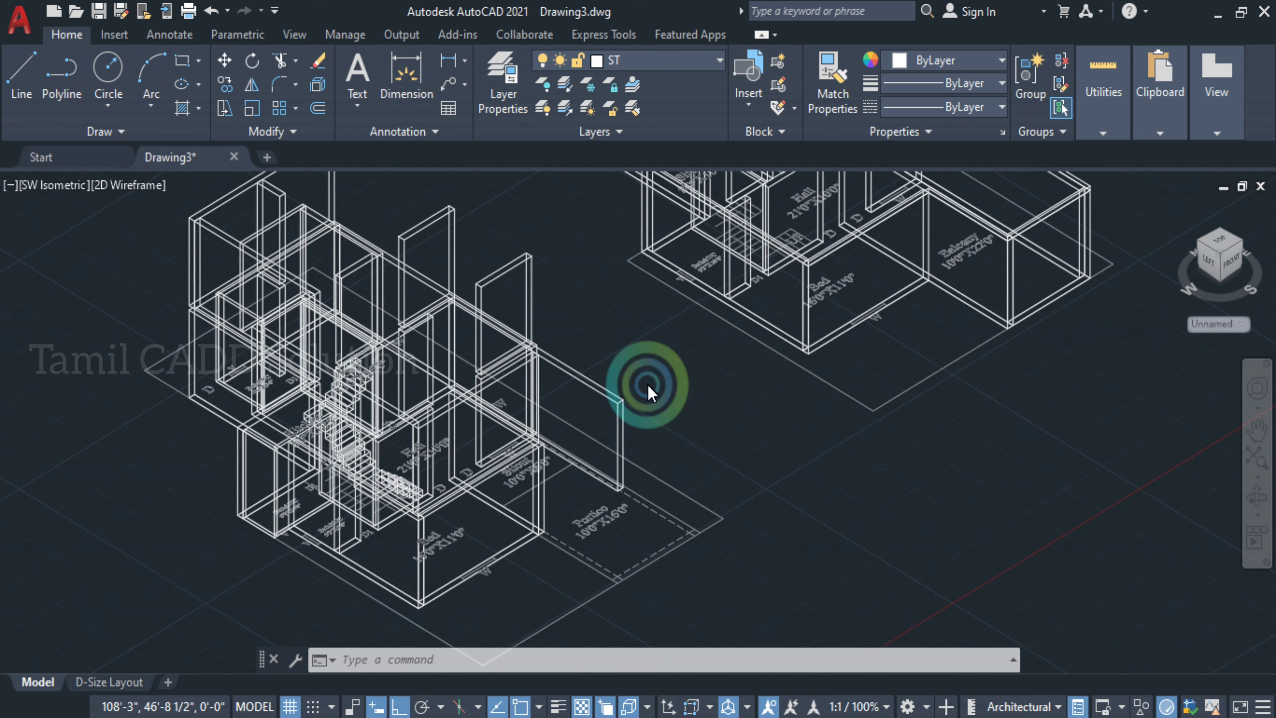
{"action": "scroll", "coordinate": [555, 354], "scroll_direction": "up", "scroll_amount": 7}
{"action": "scroll", "coordinate": [554, 354], "scroll_direction": "down", "scroll_amount": 5}
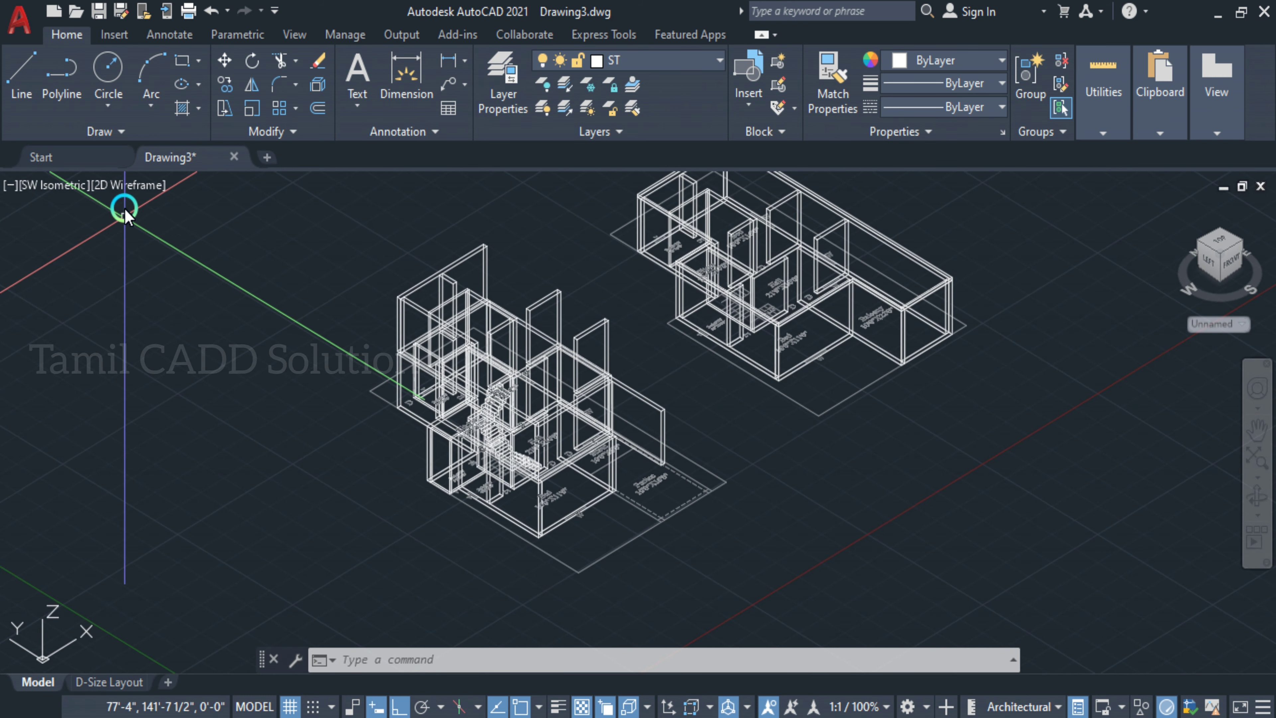
{"action": "left_click", "coordinate": [120, 190]}
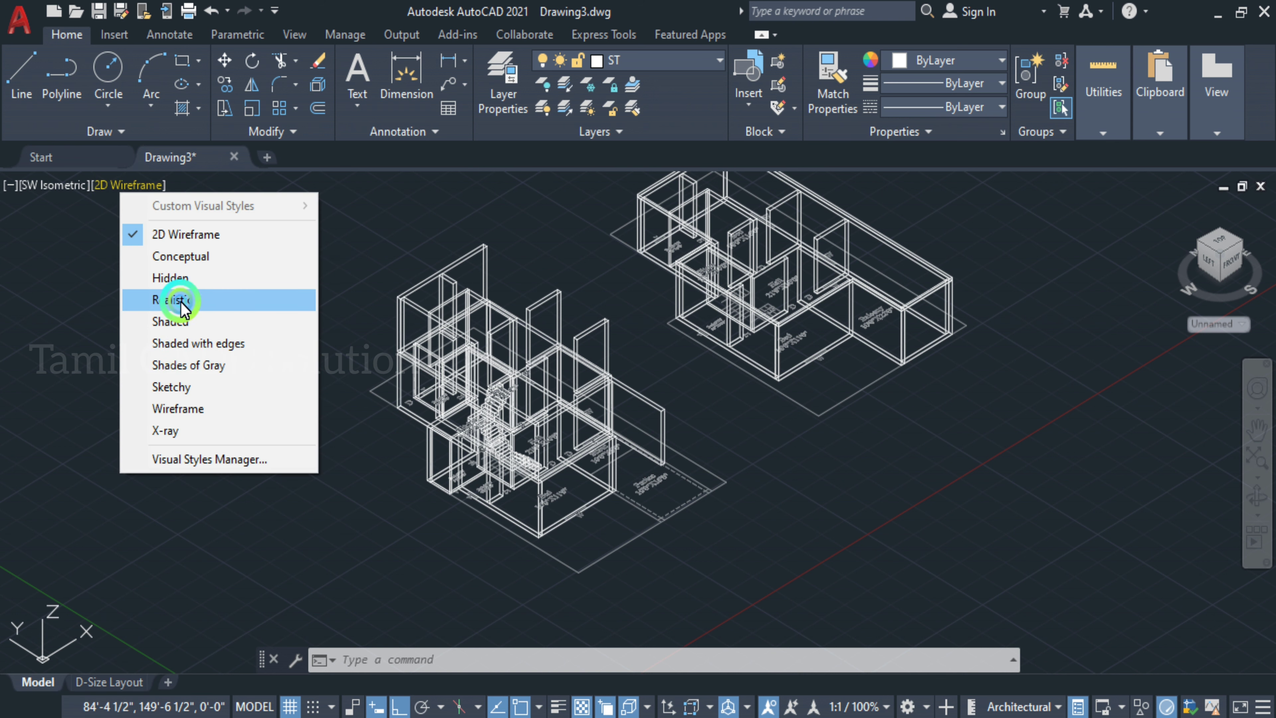
{"action": "left_click", "coordinate": [264, 328]}
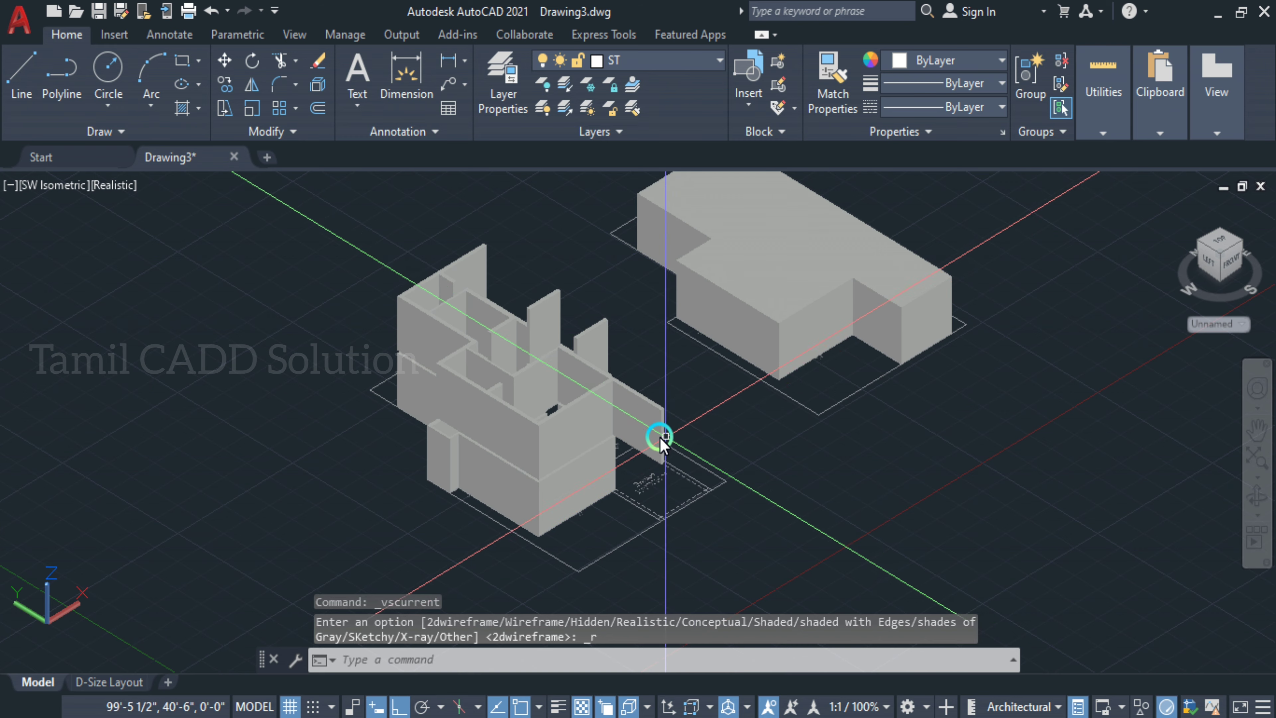
- Select the outer and interior walls of the two-storey model's upper floor and assign them to the roof layer
{"action": "left_click", "coordinate": [627, 409]}
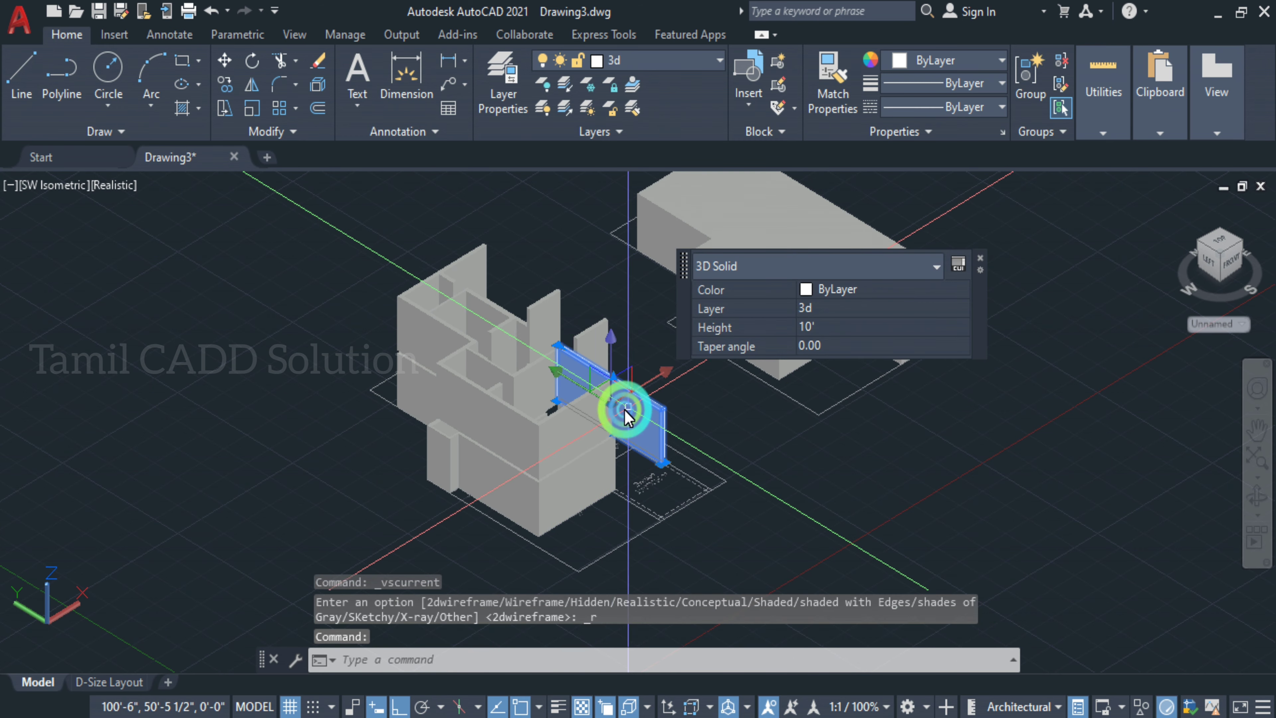
{"action": "scroll", "coordinate": [584, 409], "scroll_direction": "up", "scroll_amount": 3}
{"action": "left_click", "coordinate": [558, 424]}
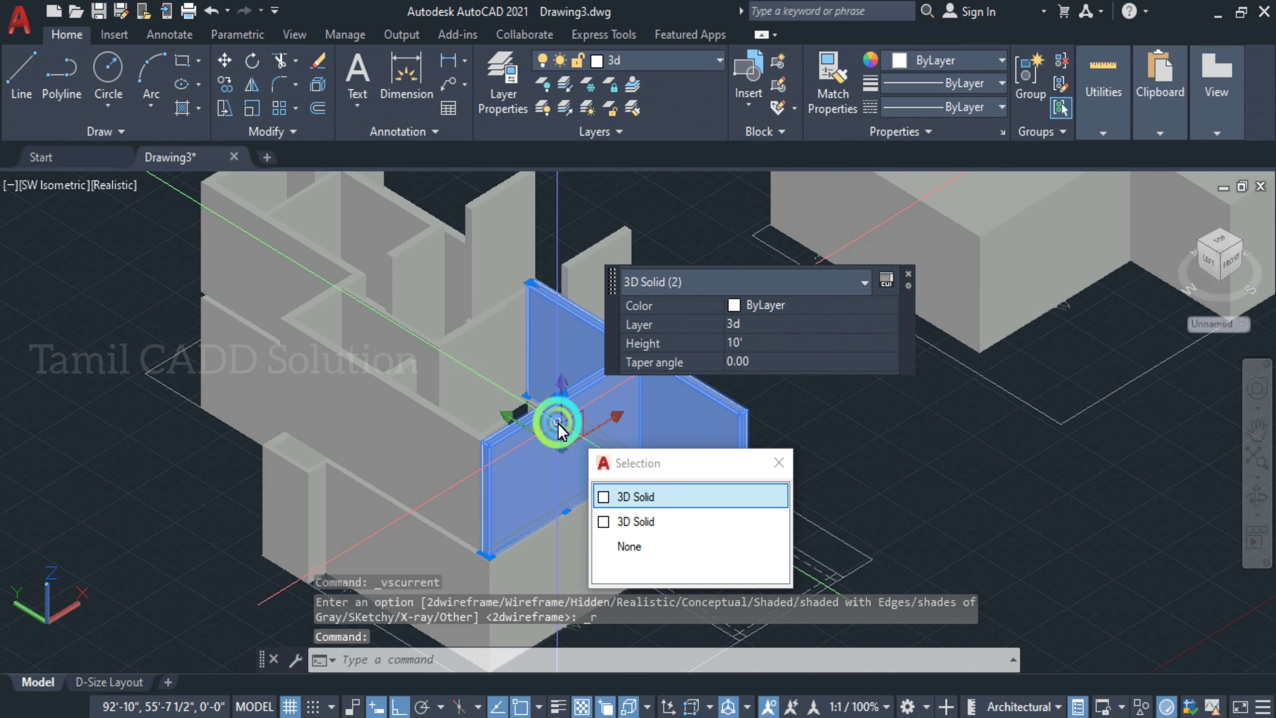
{"action": "left_click", "coordinate": [440, 435]}
{"action": "left_click", "coordinate": [400, 327]}
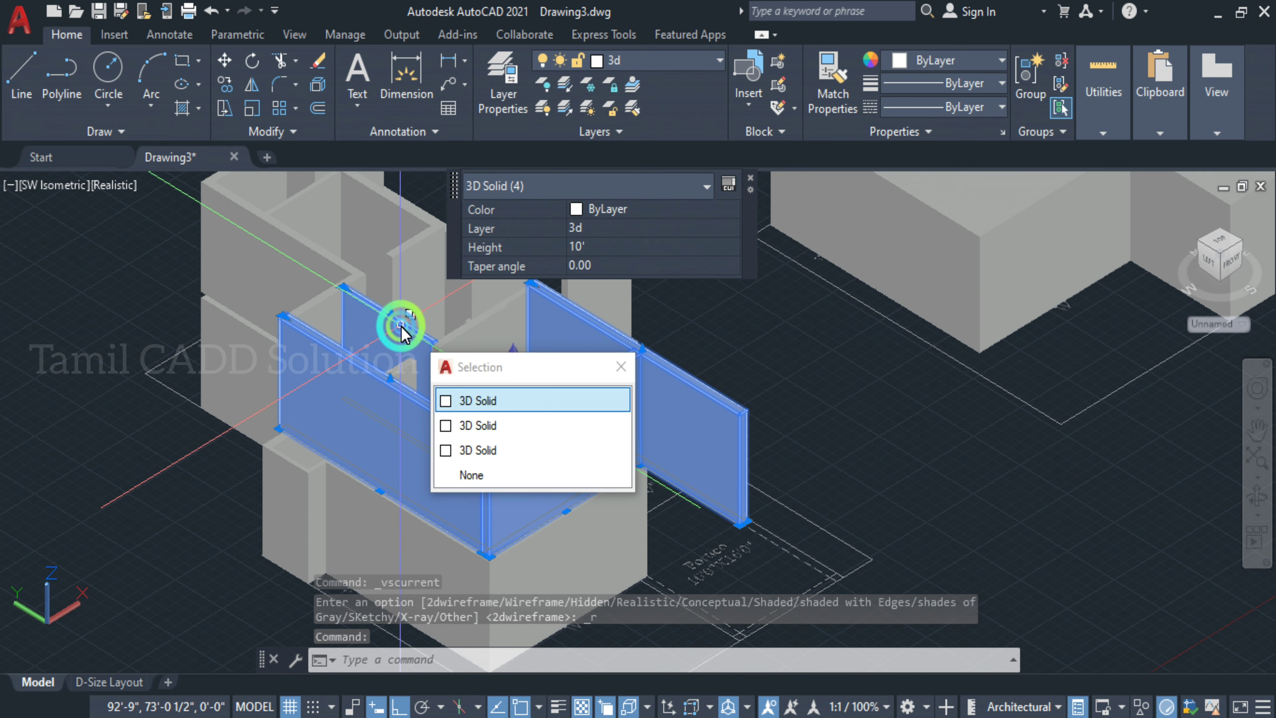
{"action": "left_click", "coordinate": [362, 317]}
{"action": "left_click", "coordinate": [294, 300]}
{"action": "left_click", "coordinate": [307, 310]}
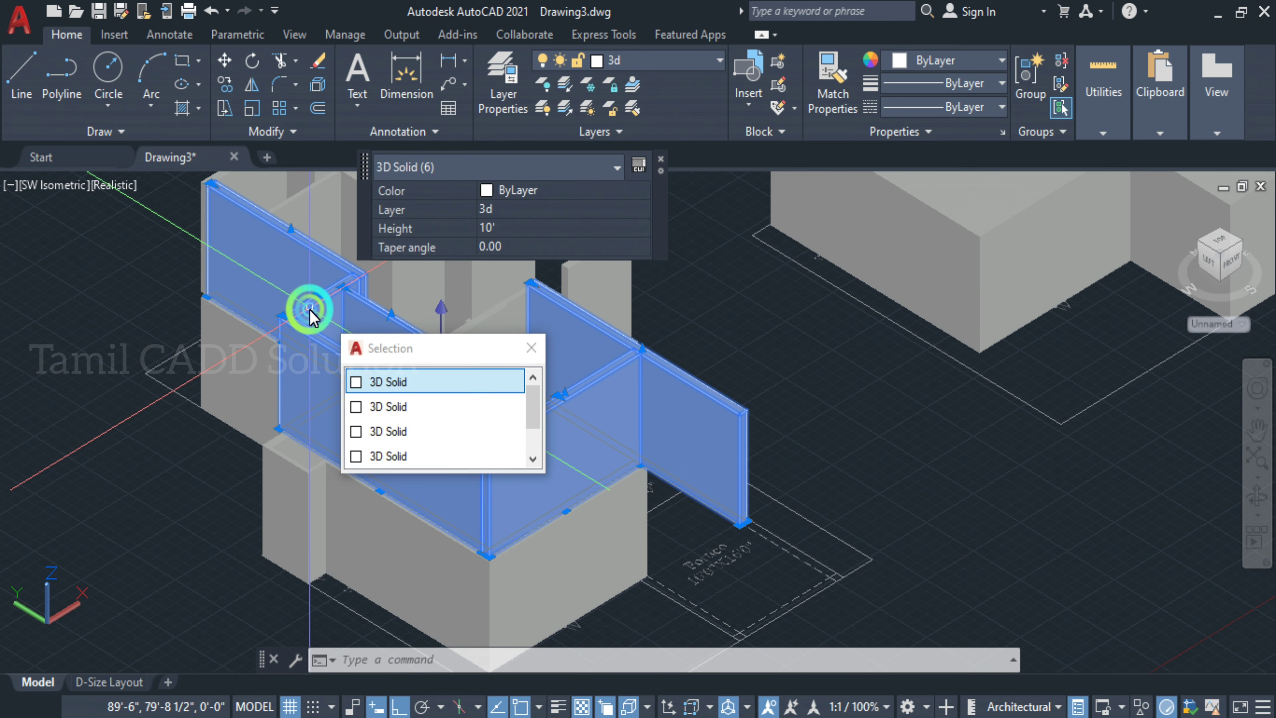
{"action": "middle_click_drag", "start_coordinate": [300, 317], "coordinate": [247, 506]}
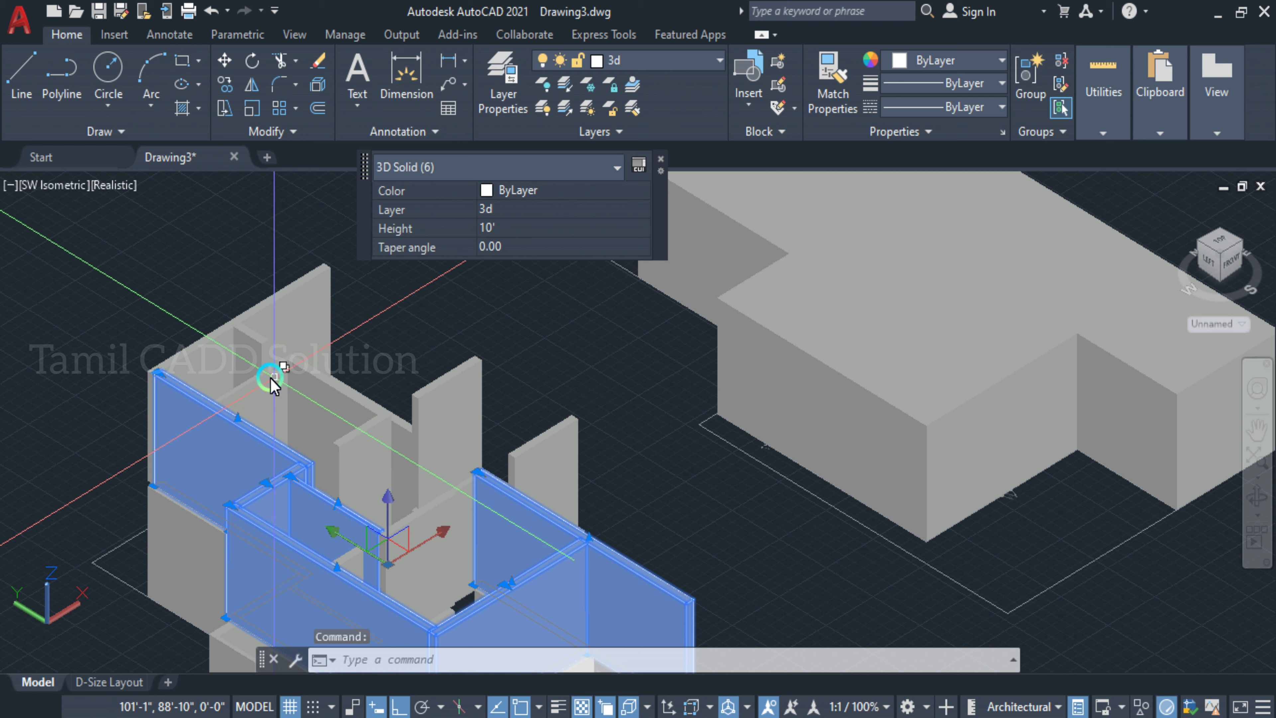
{"action": "left_click", "coordinate": [222, 338]}
{"action": "left_click", "coordinate": [252, 353]}
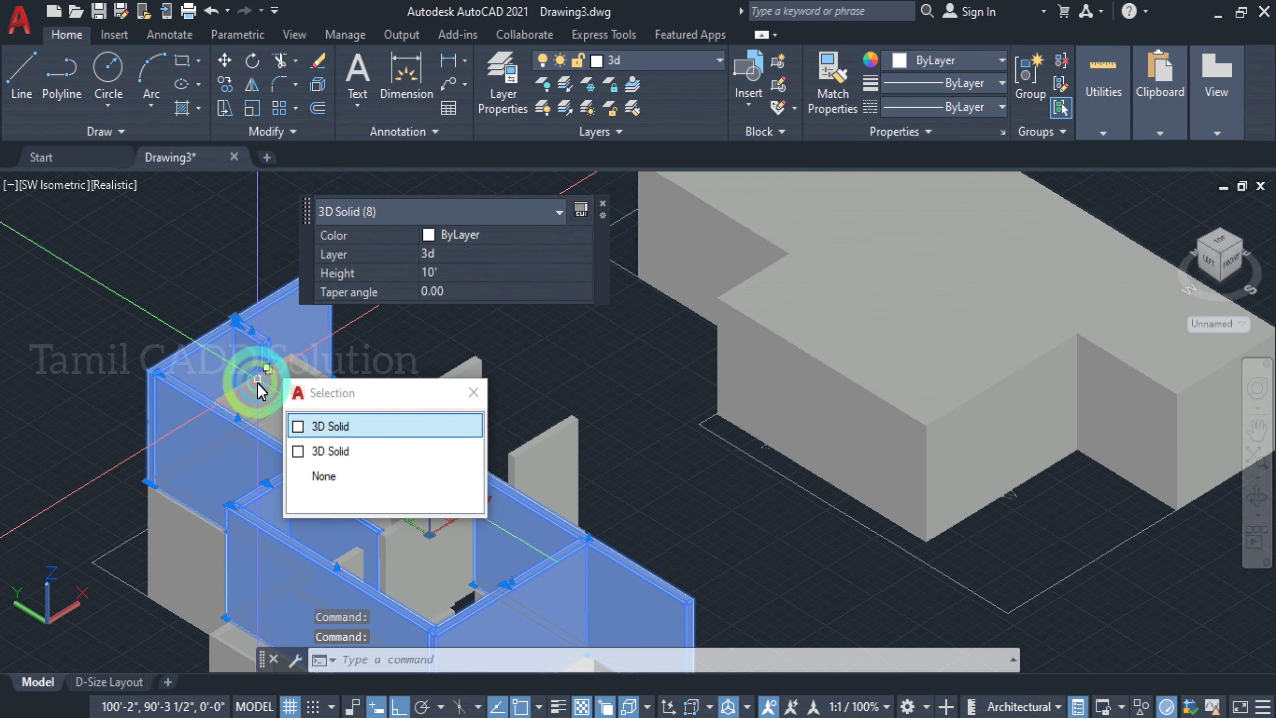
{"action": "left_click", "coordinate": [257, 383]}
{"action": "left_click", "coordinate": [323, 390]}
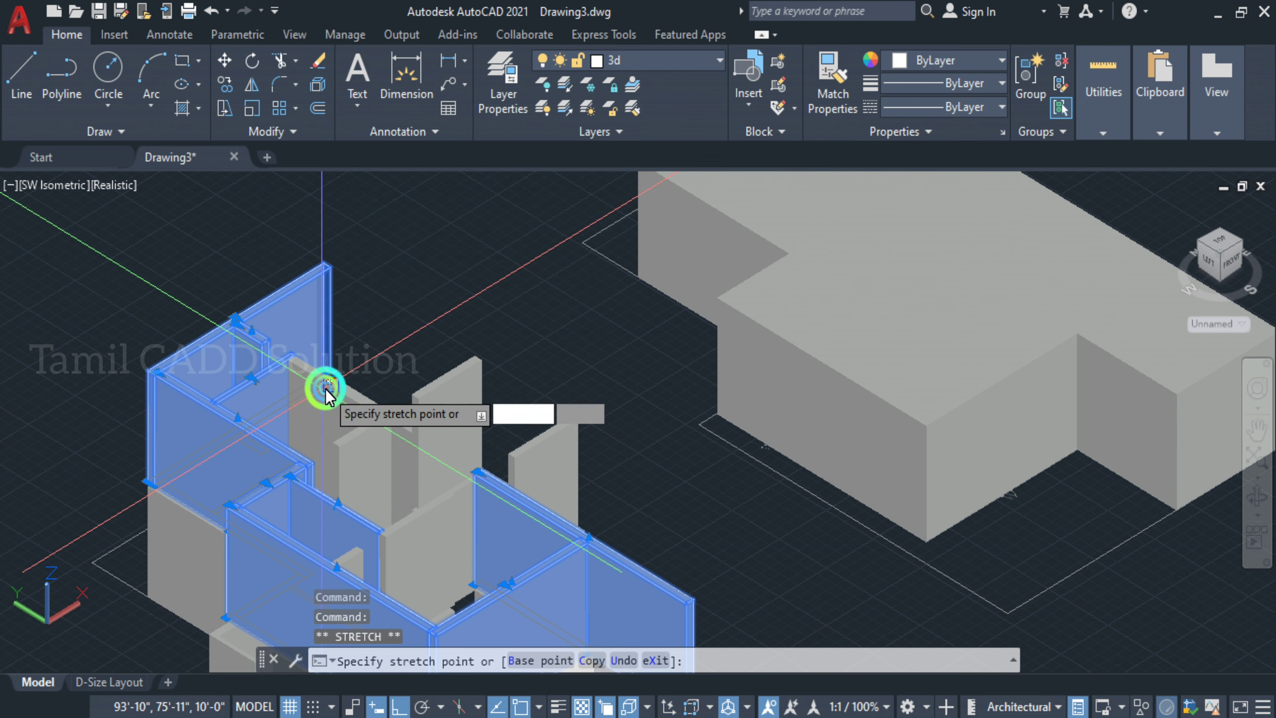
{"action": "left_click", "coordinate": [317, 393]}
{"action": "middle_click_drag", "start_coordinate": [313, 412], "coordinate": [106, 276]}
{"action": "left_click", "coordinate": [224, 439]}
{"action": "left_click", "coordinate": [132, 342]}
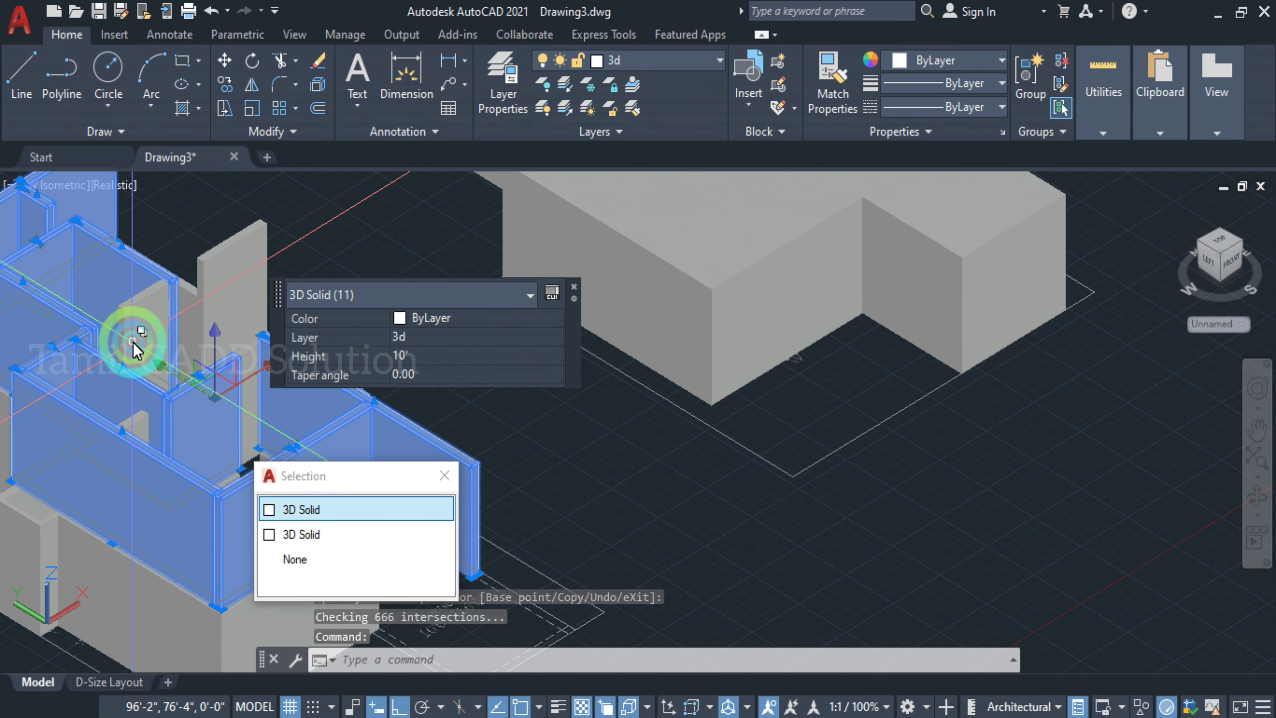
{"action": "left_click", "coordinate": [202, 309]}
{"action": "left_click", "coordinate": [307, 320]}
{"action": "left_click", "coordinate": [227, 319]}
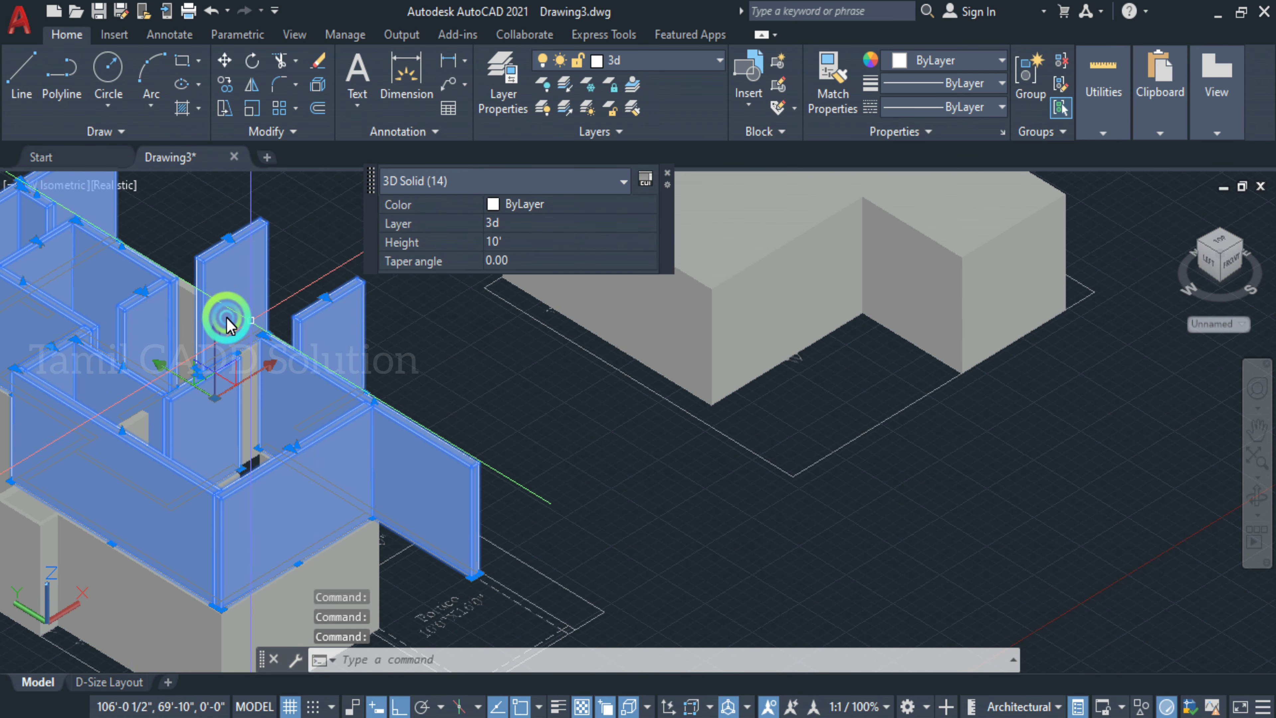
{"action": "left_click", "coordinate": [167, 302]}
{"action": "left_click", "coordinate": [195, 302]}
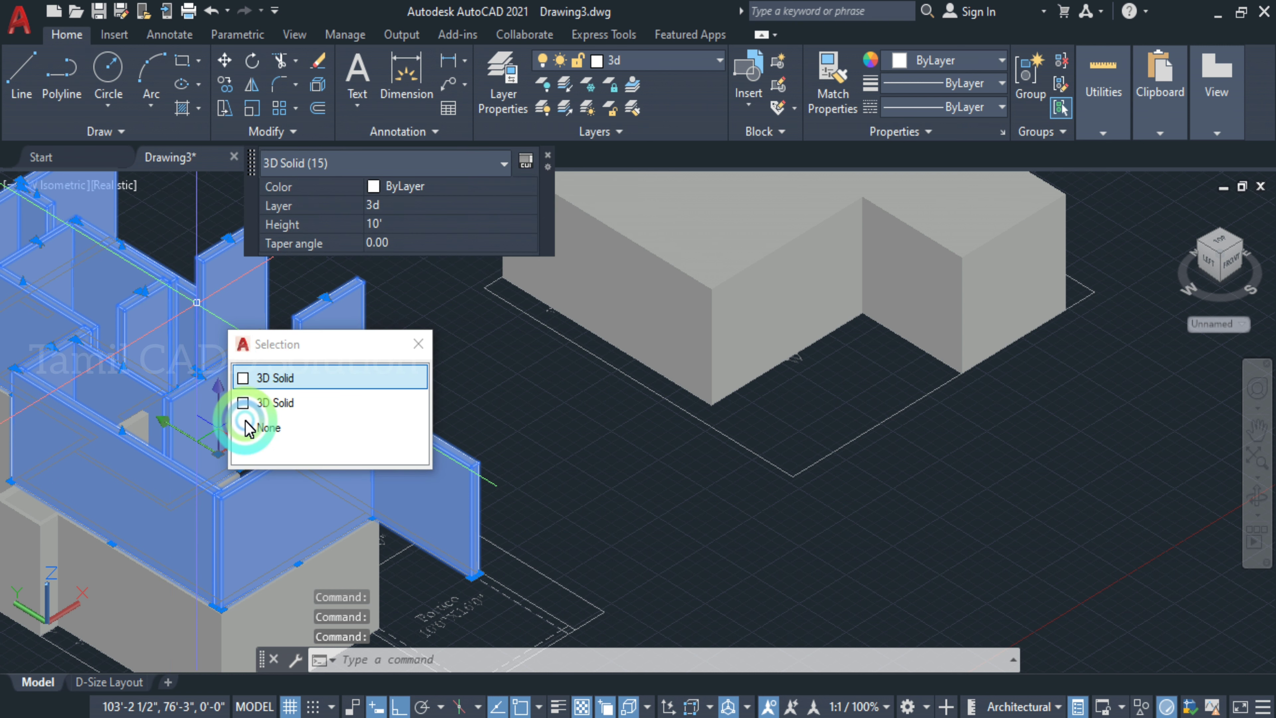
{"action": "left_click", "coordinate": [125, 443]}
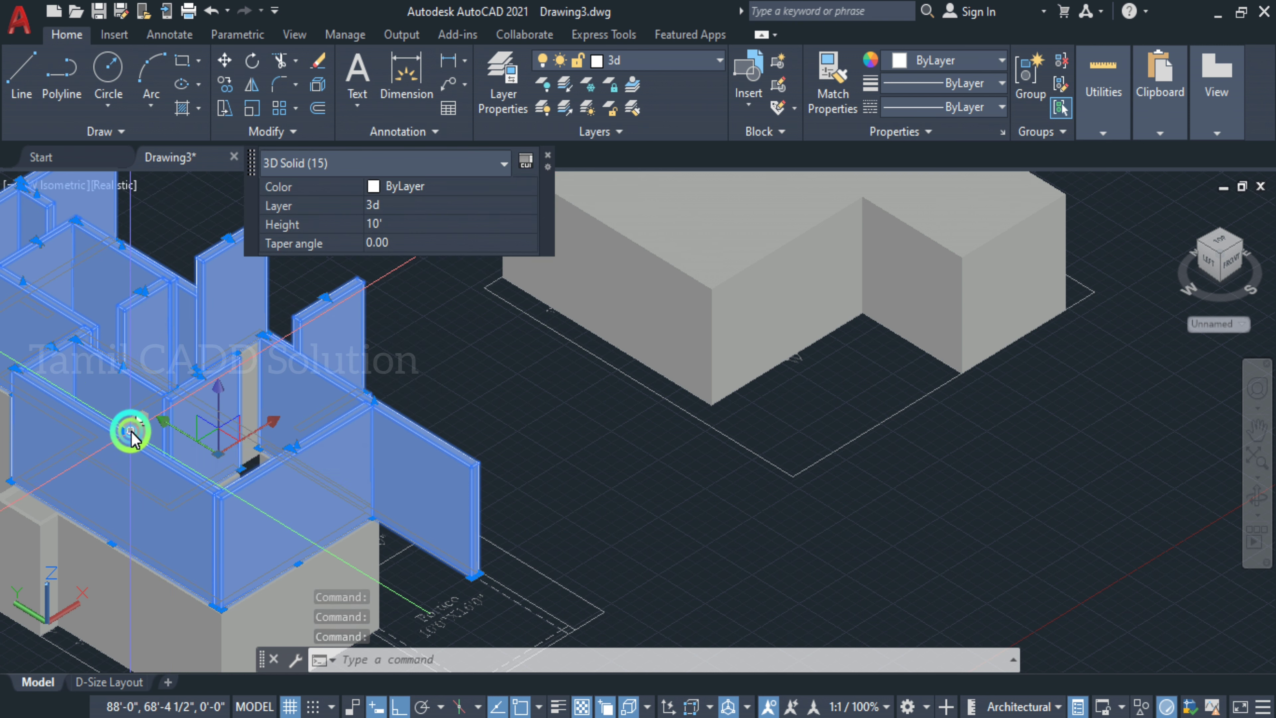
{"action": "left_click", "coordinate": [139, 423]}
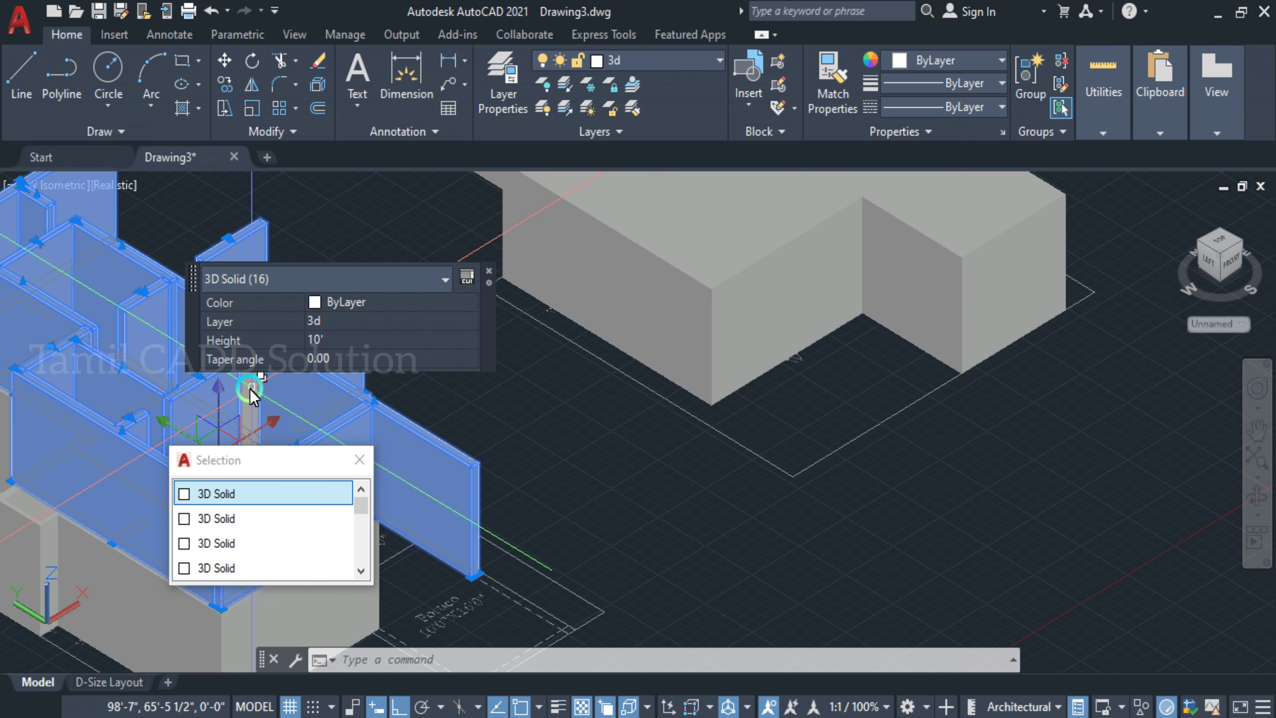
{"action": "left_click", "coordinate": [249, 389]}
{"action": "left_click", "coordinate": [342, 442]}
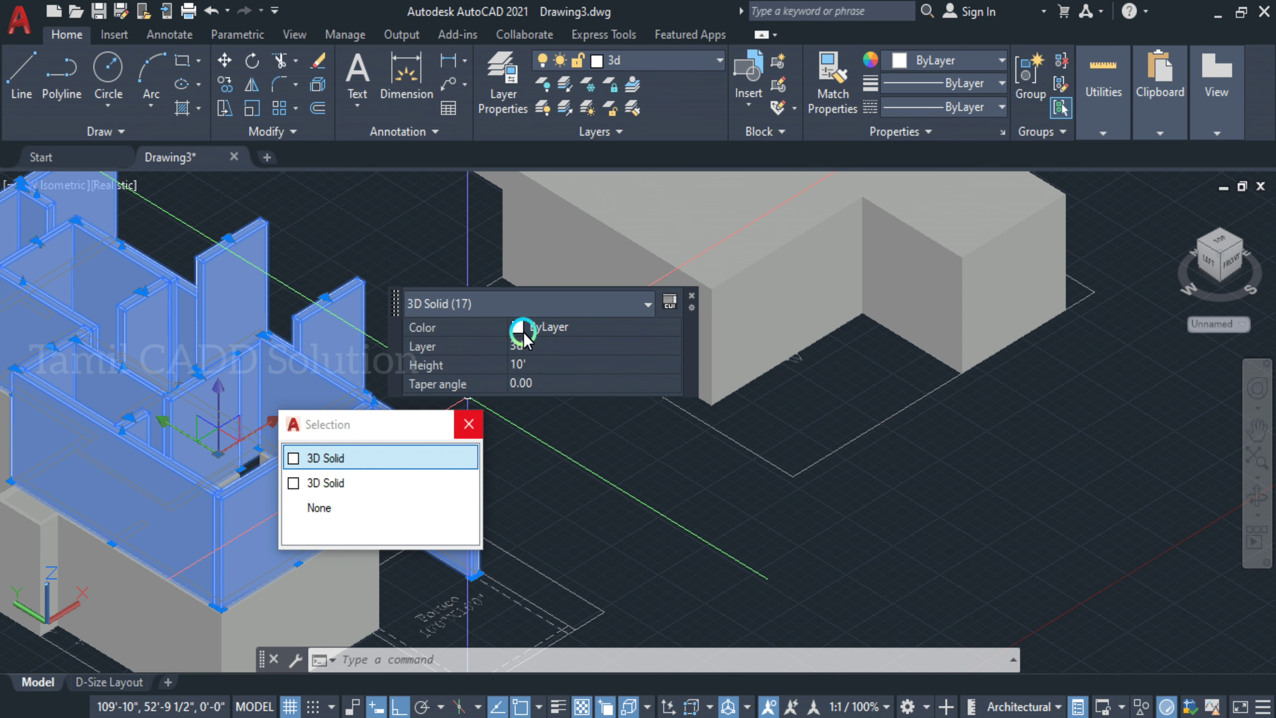
{"action": "left_click", "coordinate": [532, 341]}
{"action": "left_click", "coordinate": [531, 340]}
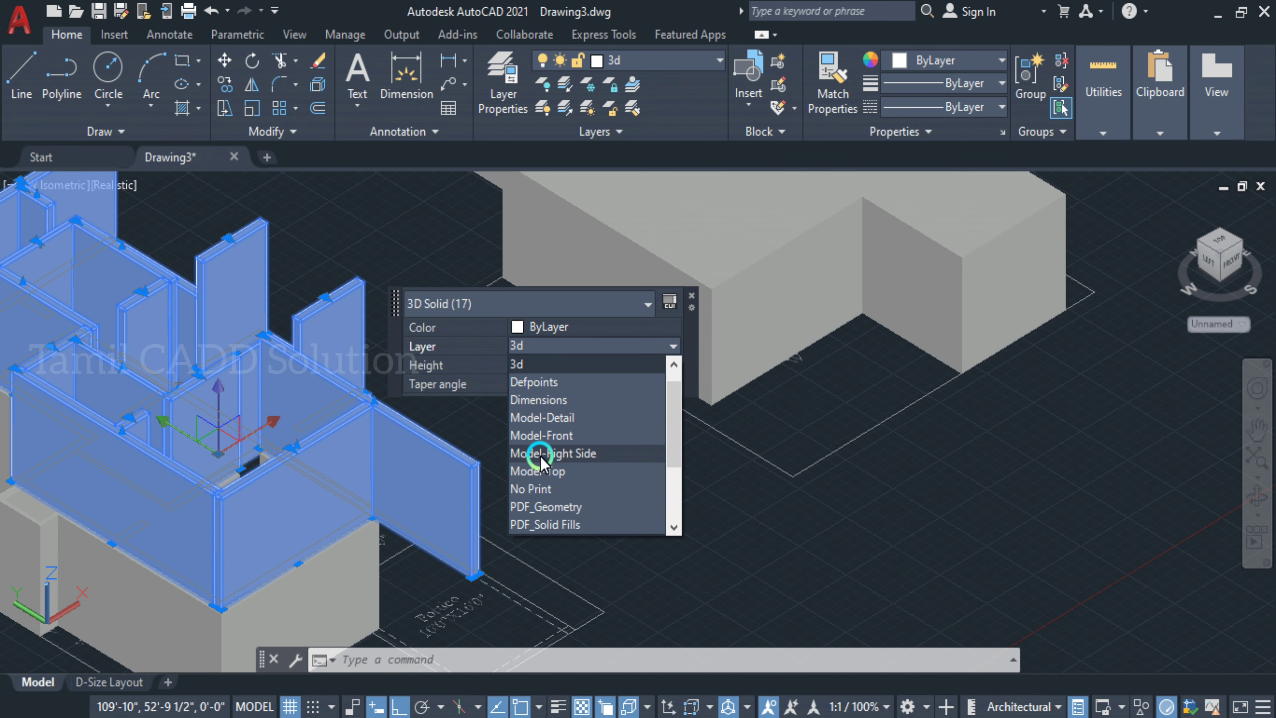
{"action": "scroll", "coordinate": [538, 455], "scroll_direction": "down", "scroll_amount": 2}
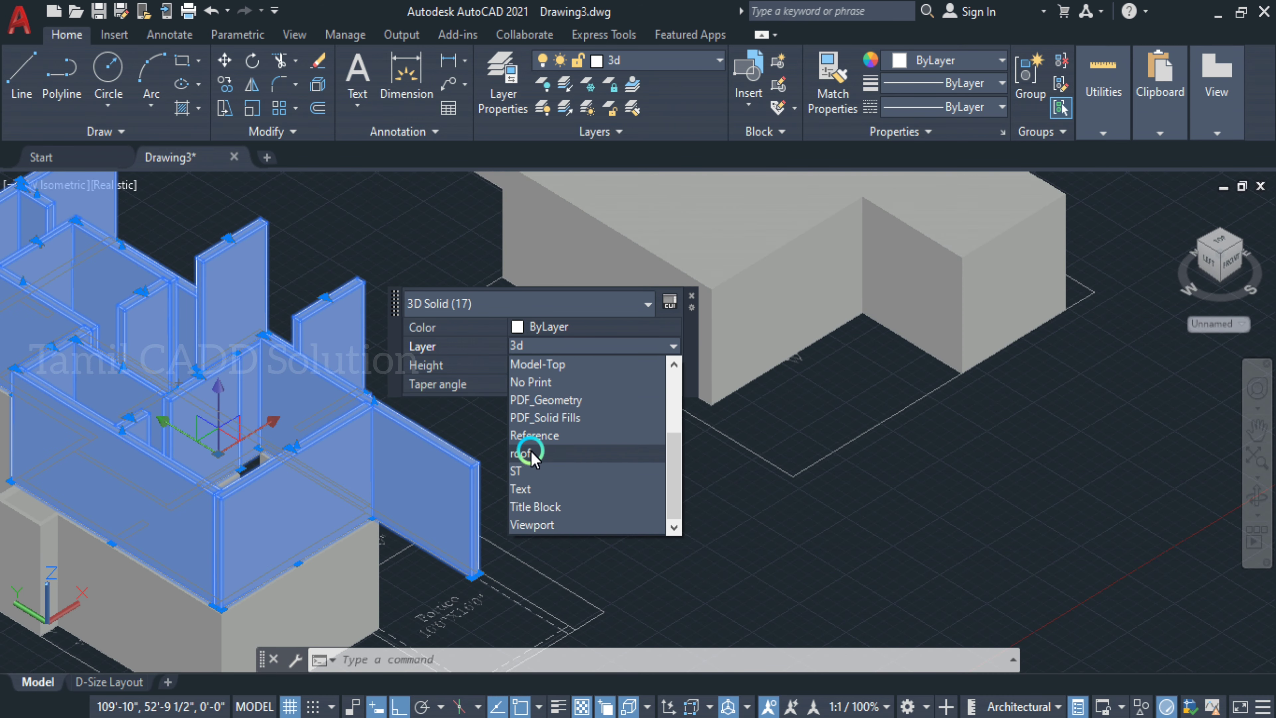
{"action": "left_click", "coordinate": [527, 453]}
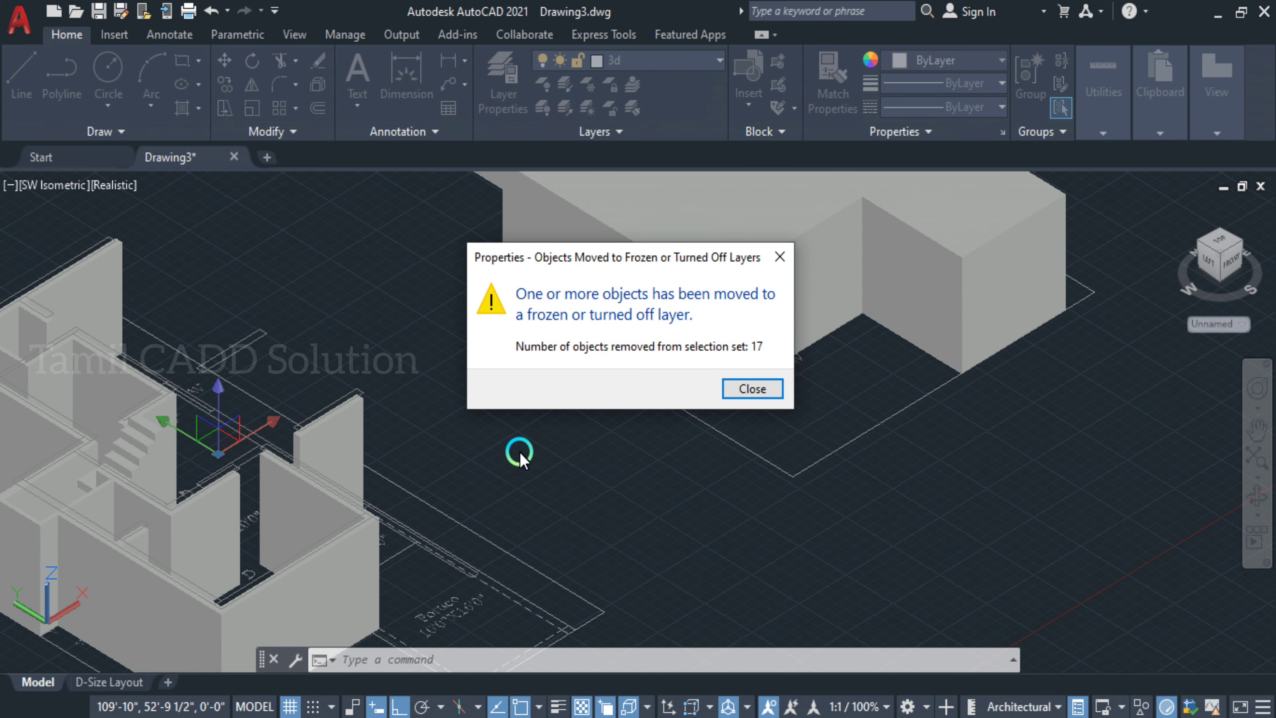
{"action": "left_click", "coordinate": [778, 393]}
- Inspect the exposed ground-floor walls from several sides and turn the roof layer back on in the layer properties
{"action": "middle_click_drag", "start_coordinate": [439, 444], "coordinate": [819, 434]}
{"action": "middle_click_drag", "start_coordinate": [573, 425], "coordinate": [509, 449], "text": "shift"}
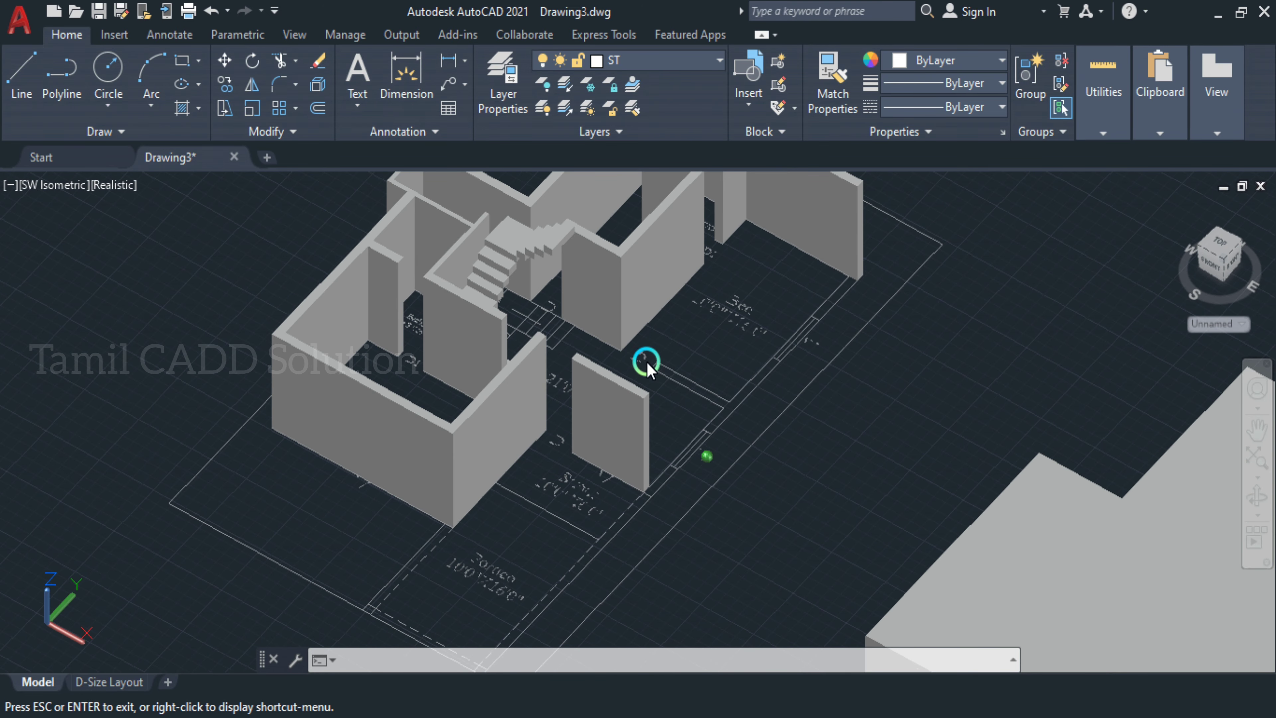
{"action": "middle_click_drag", "start_coordinate": [646, 369], "coordinate": [498, 362], "text": "shift"}
{"action": "middle_click_drag", "start_coordinate": [562, 337], "coordinate": [471, 486]}
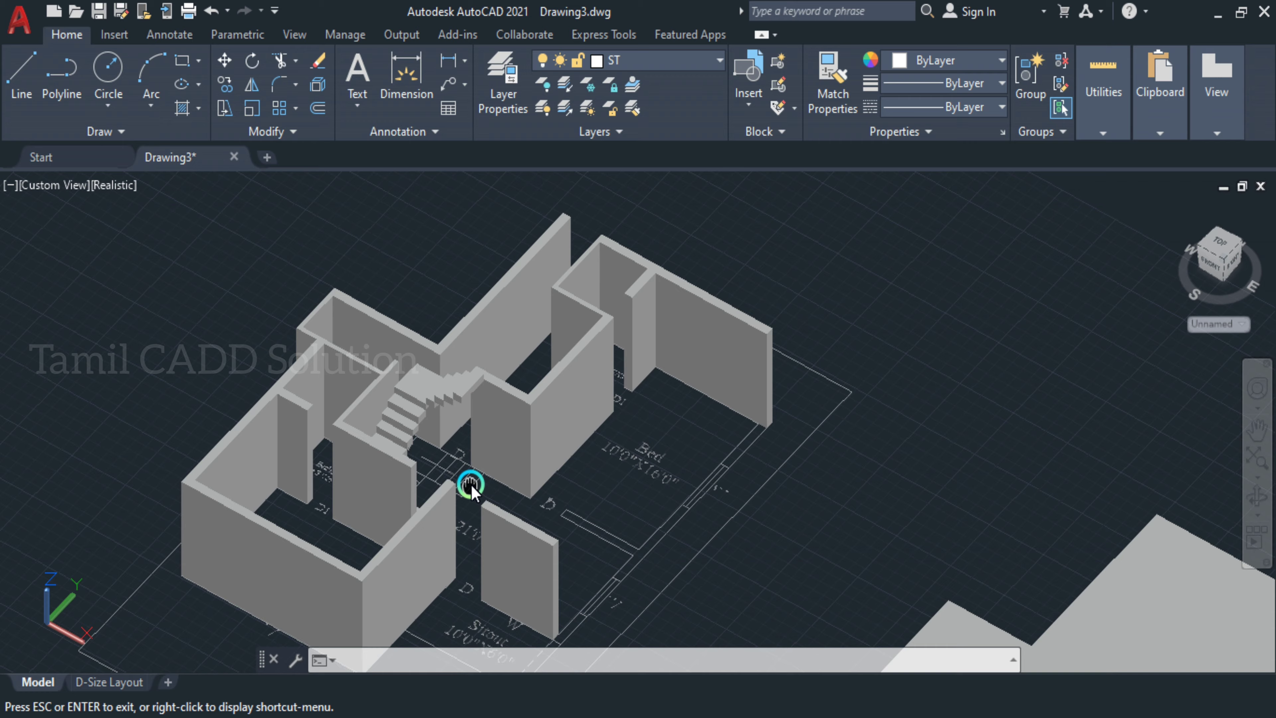
{"action": "middle_click_drag", "start_coordinate": [536, 387], "coordinate": [546, 321], "text": "shift"}
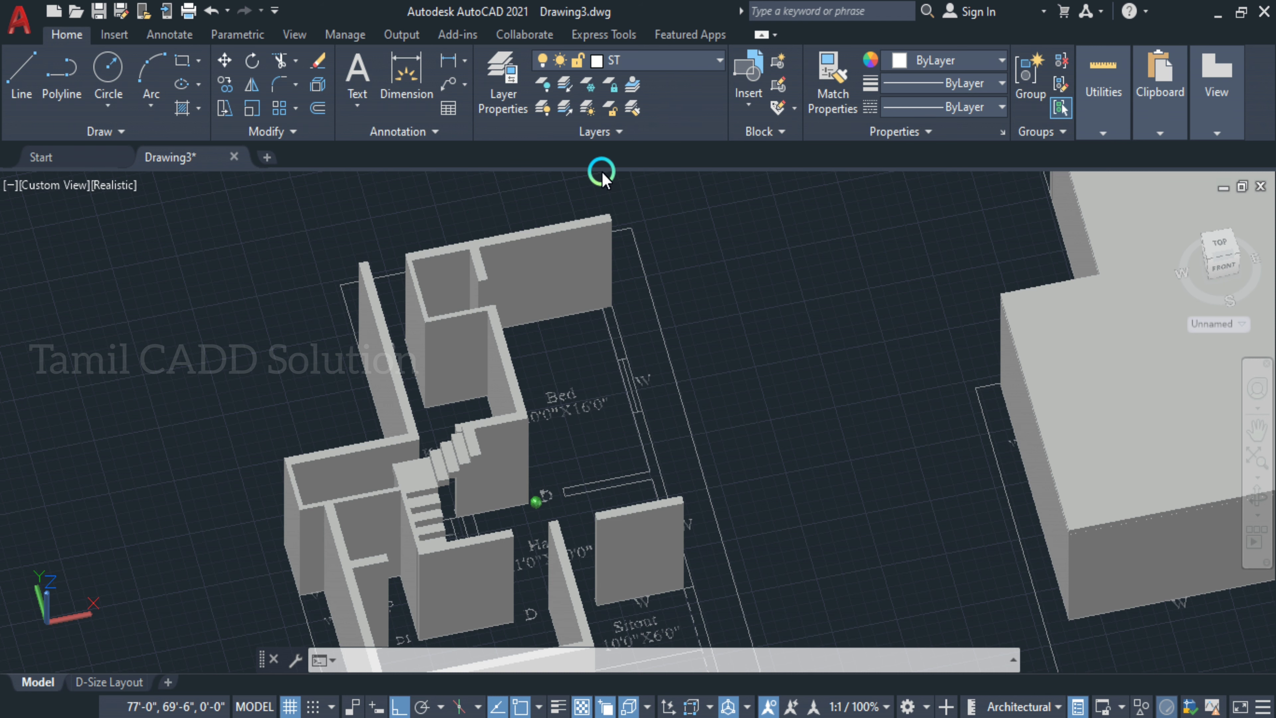
{"action": "left_click", "coordinate": [498, 82]}
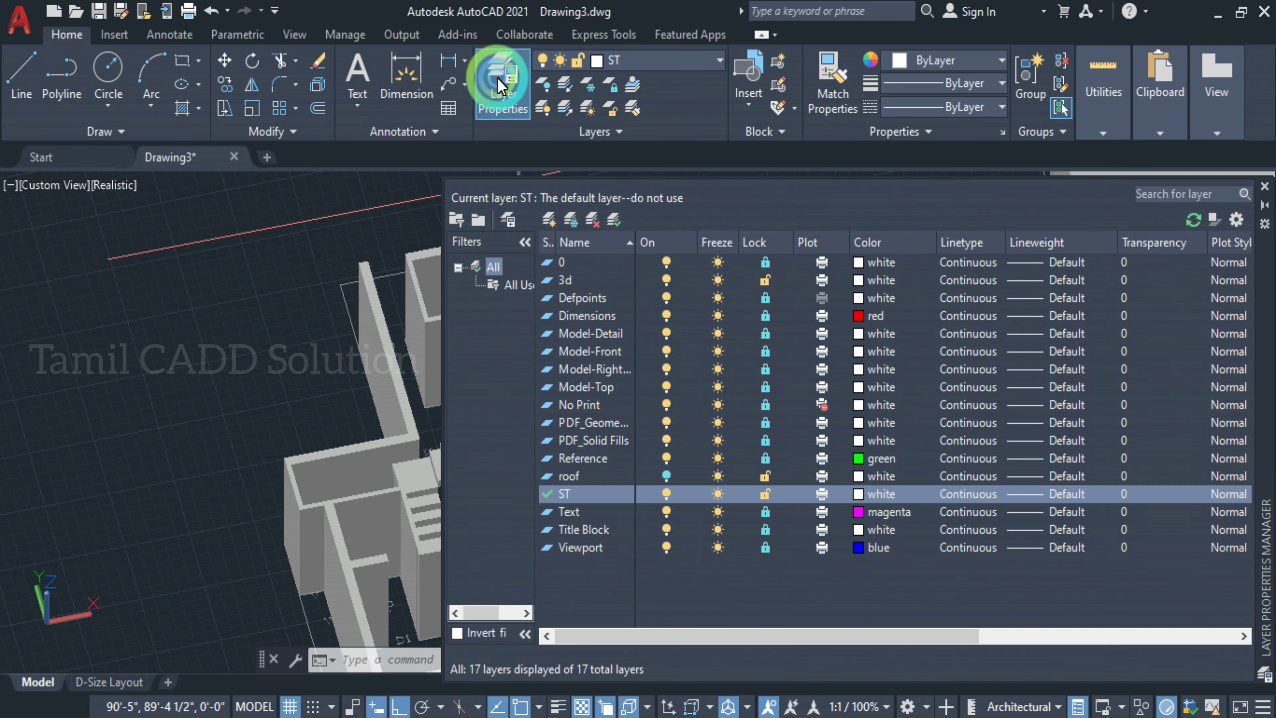
{"action": "left_click", "coordinate": [665, 475]}
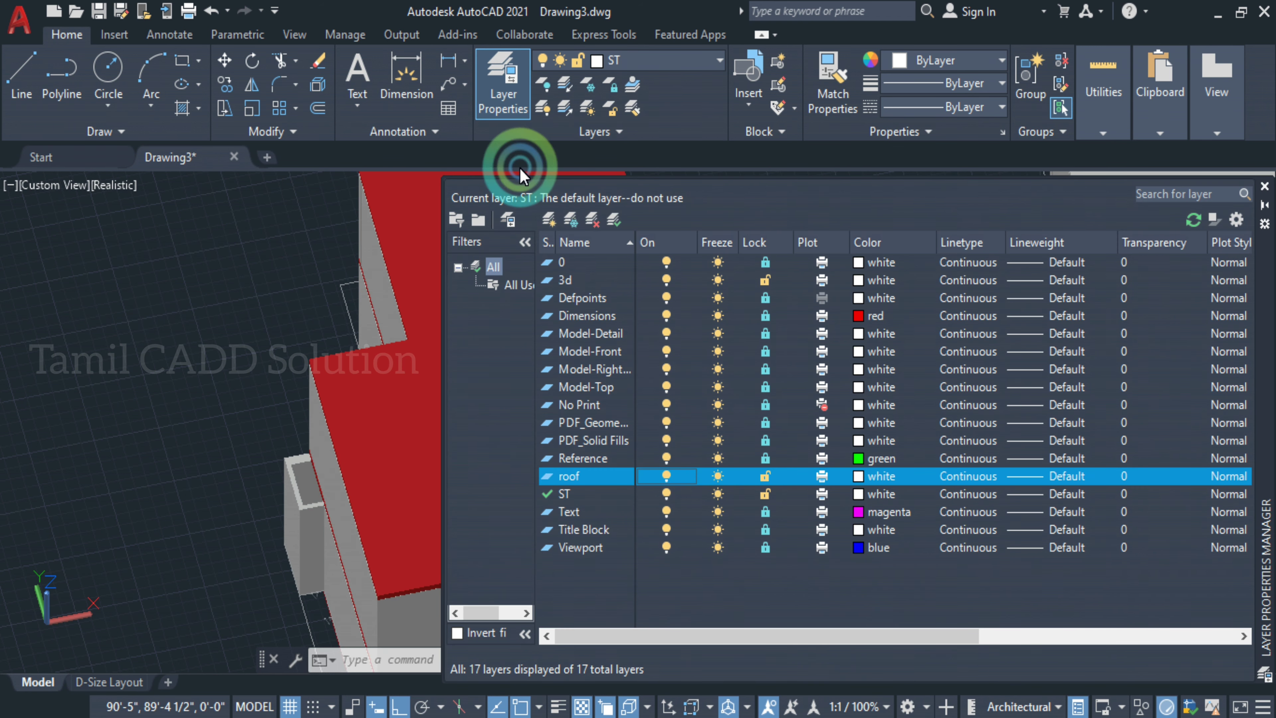
{"action": "left_click", "coordinate": [1263, 187]}
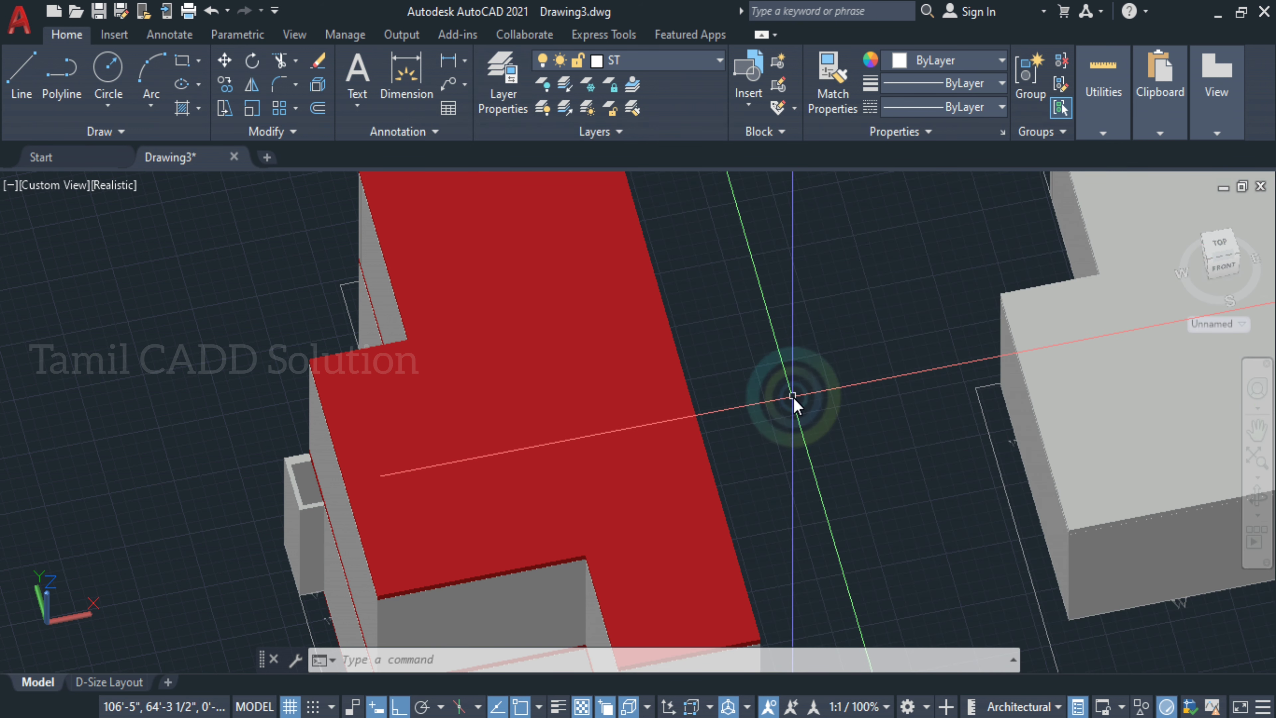
- Assign the long ground-floor outer wall facing the second building to the 3d layer
{"action": "middle_click_drag", "start_coordinate": [797, 399], "coordinate": [692, 343], "text": "shift"}
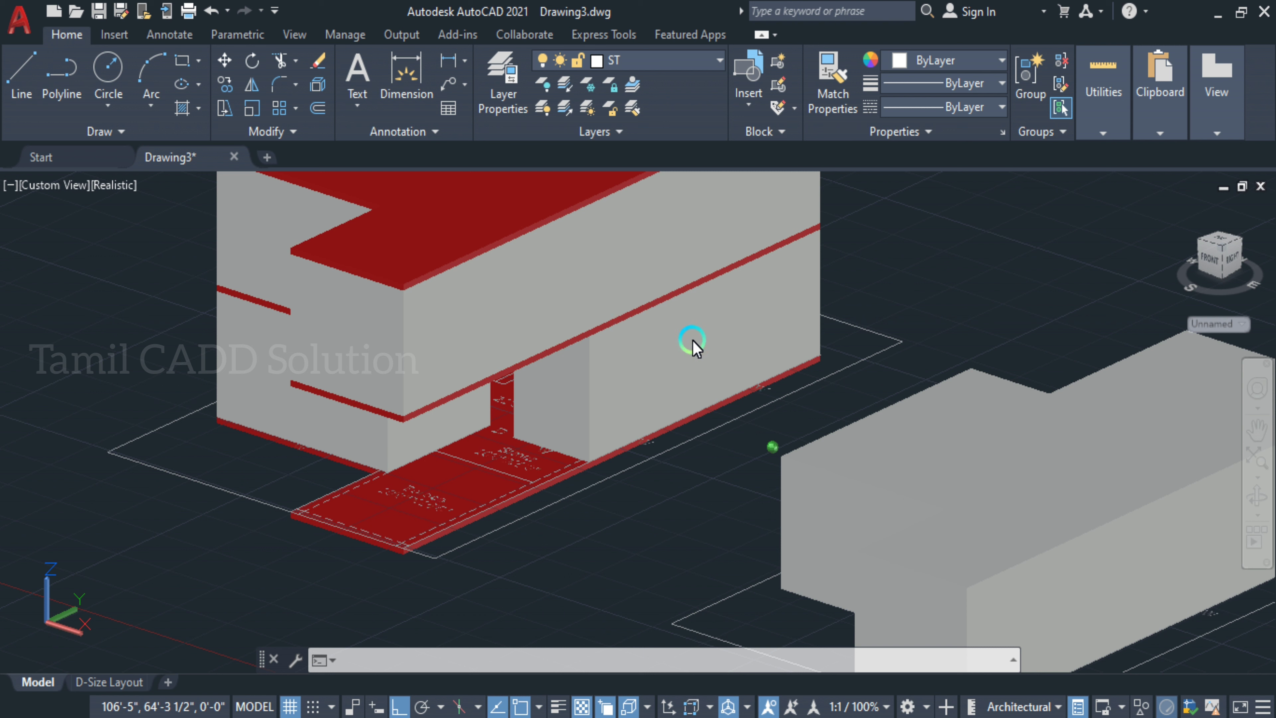
{"action": "left_click", "coordinate": [693, 342]}
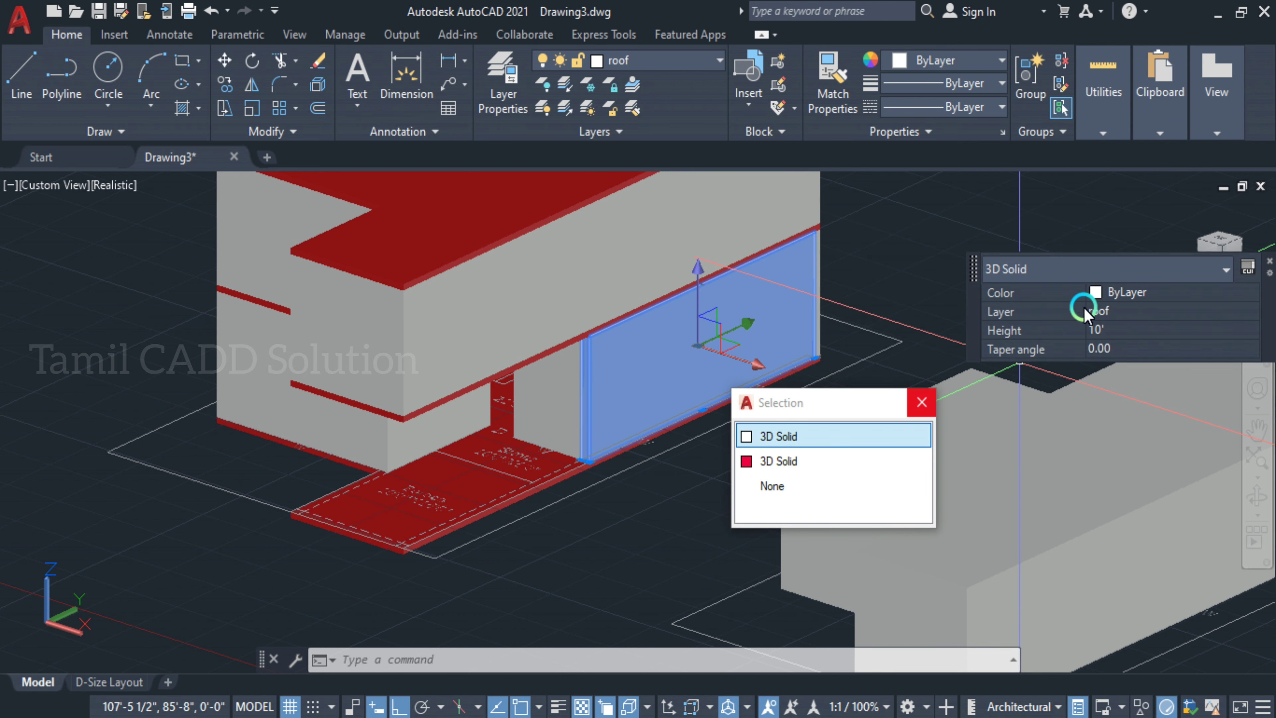
{"action": "left_click", "coordinate": [1111, 311]}
{"action": "left_click", "coordinate": [1111, 310]}
{"action": "scroll", "coordinate": [1101, 335], "scroll_direction": "up", "scroll_amount": 1}
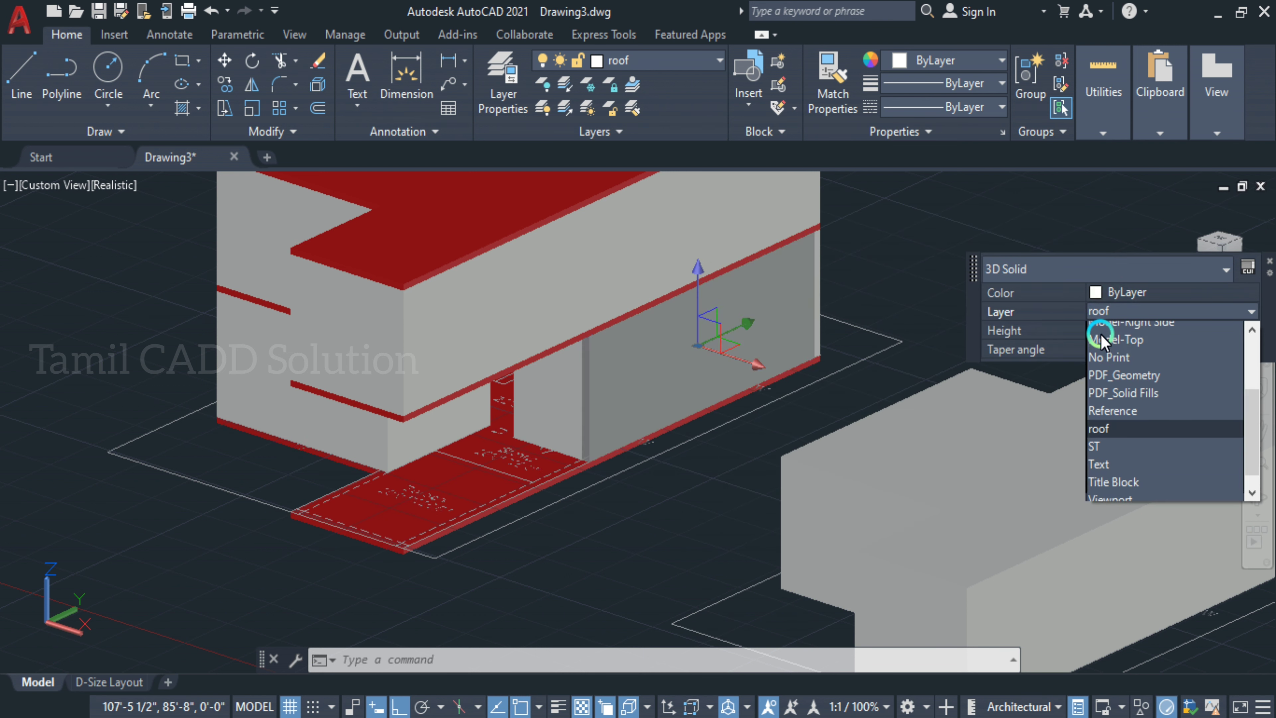
{"action": "scroll", "coordinate": [1101, 341], "scroll_direction": "up", "scroll_amount": 3}
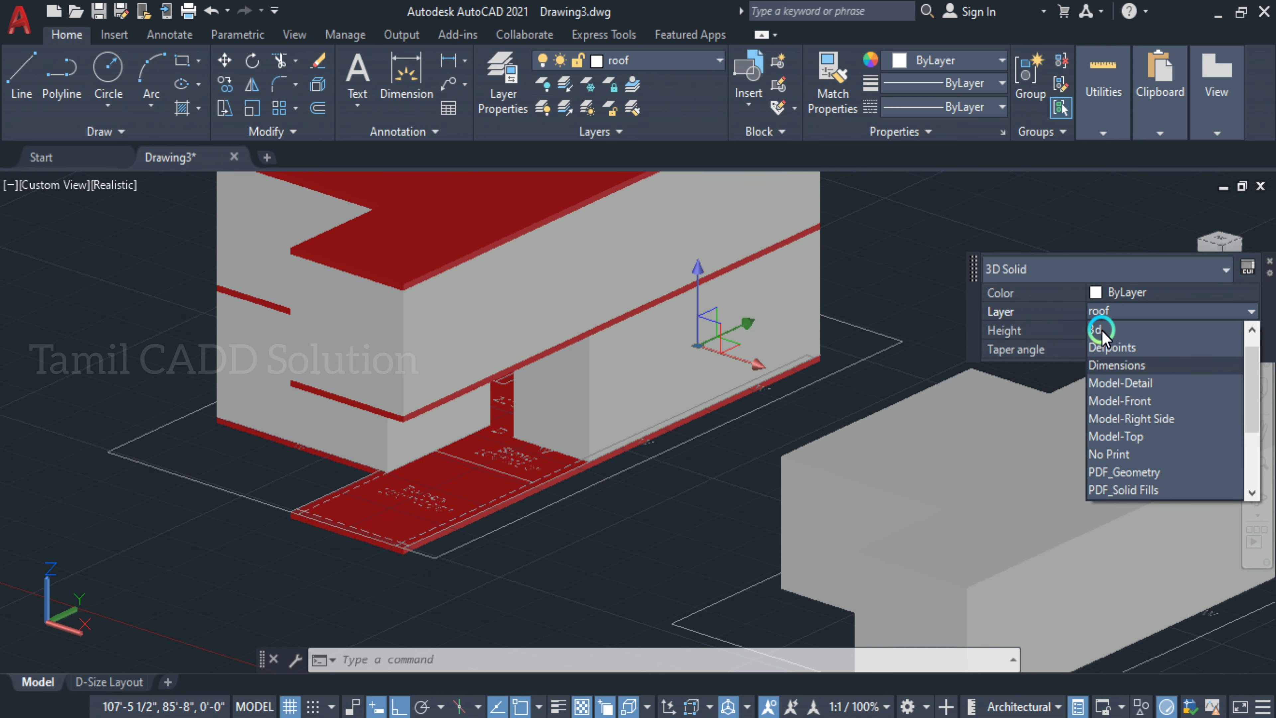
{"action": "left_click", "coordinate": [1102, 332]}
{"action": "key", "text": "Escape"}
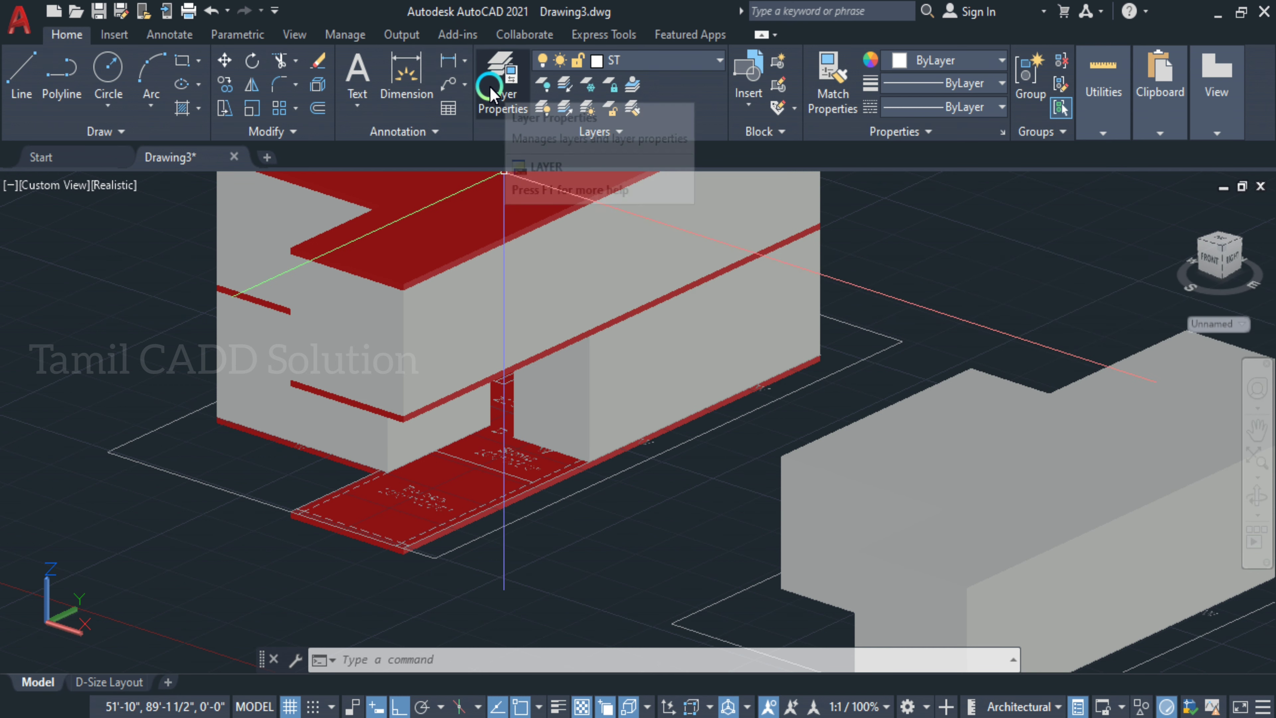
- Turn off the roof layer in the layer properties
{"action": "left_click", "coordinate": [493, 94]}
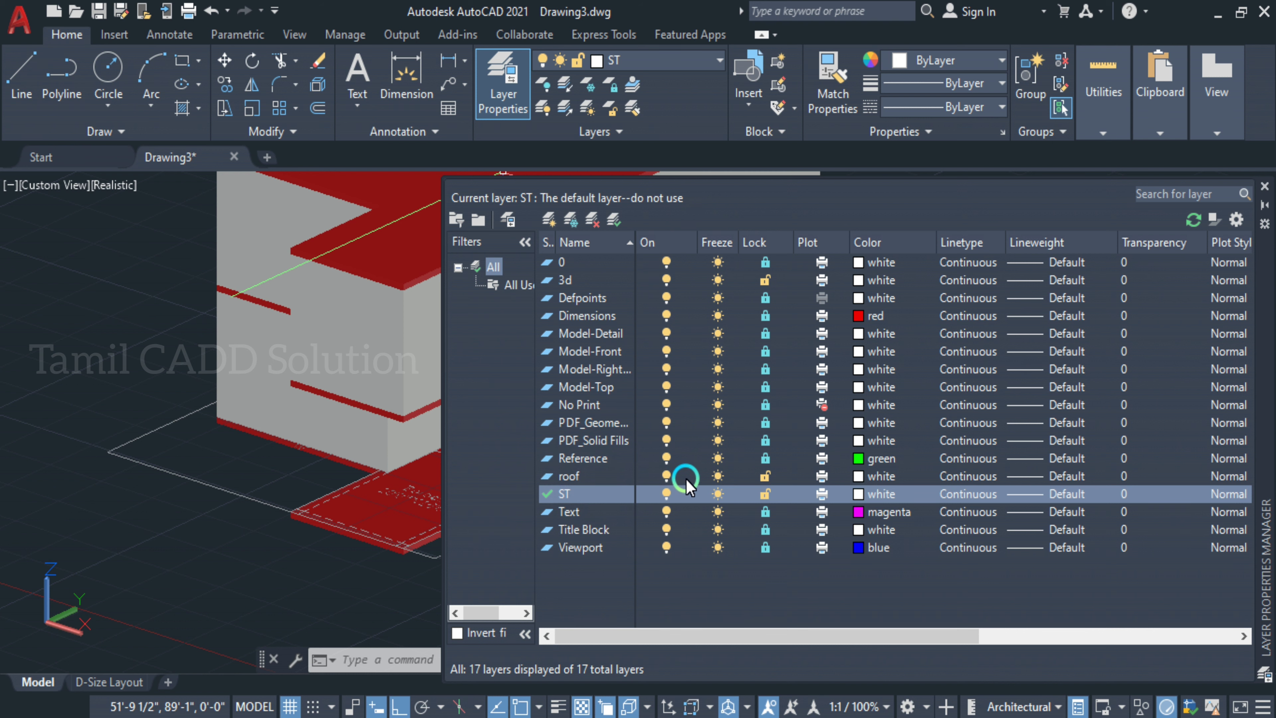
{"action": "left_click", "coordinate": [667, 476]}
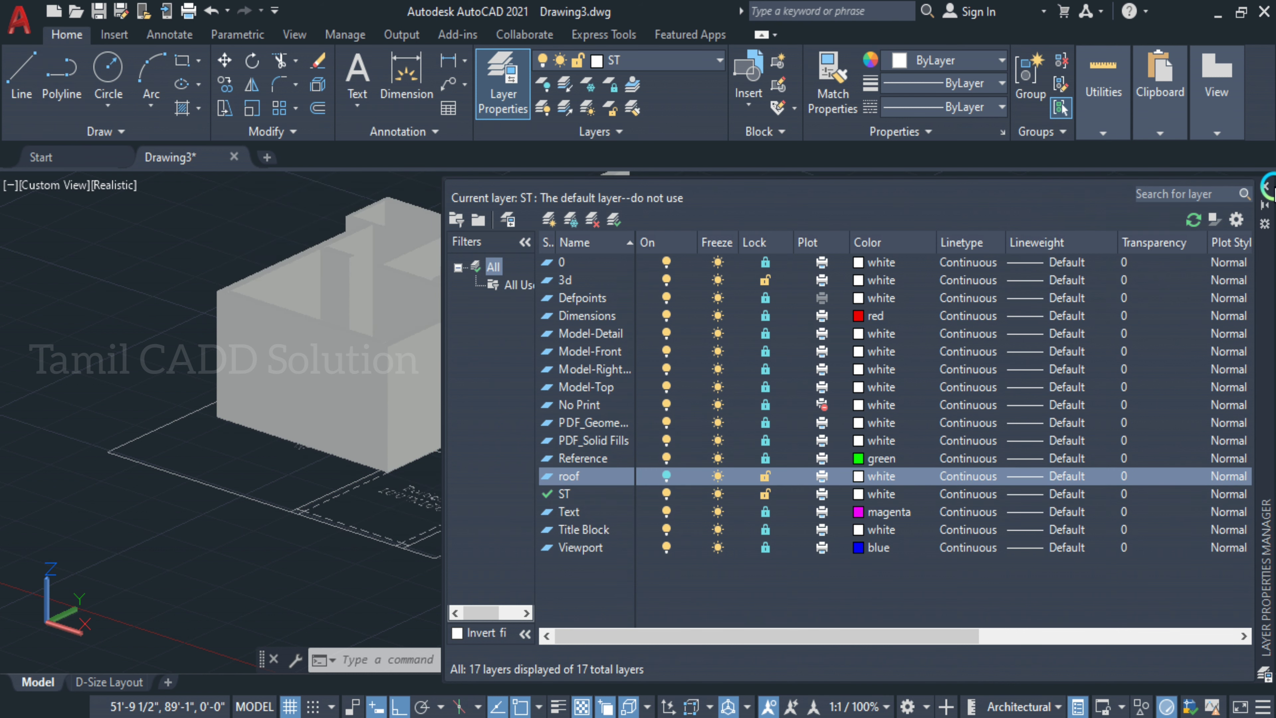
{"action": "left_click", "coordinate": [1265, 189]}
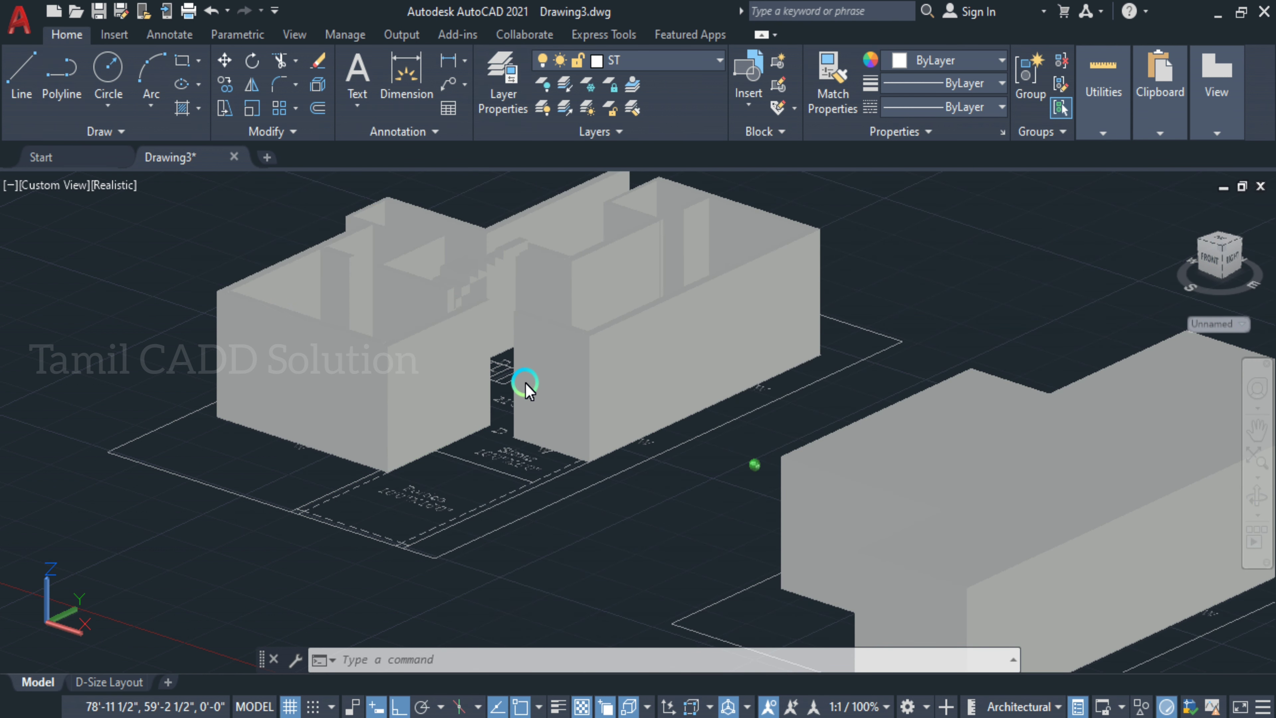
- Set the visual style to 2D Wireframe and switch the model to the Top view
{"action": "middle_click_drag", "start_coordinate": [525, 387], "coordinate": [931, 417], "text": "shift"}
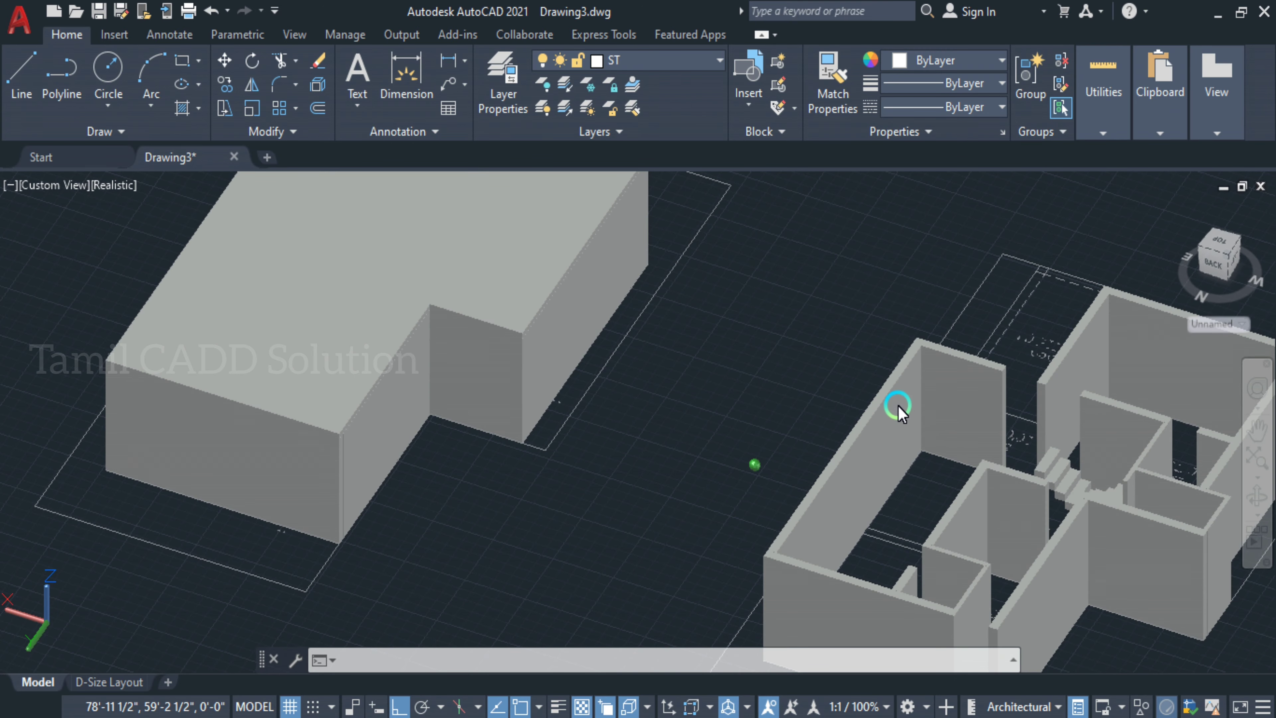
{"action": "middle_click_drag", "start_coordinate": [789, 352], "coordinate": [435, 239], "text": "shift"}
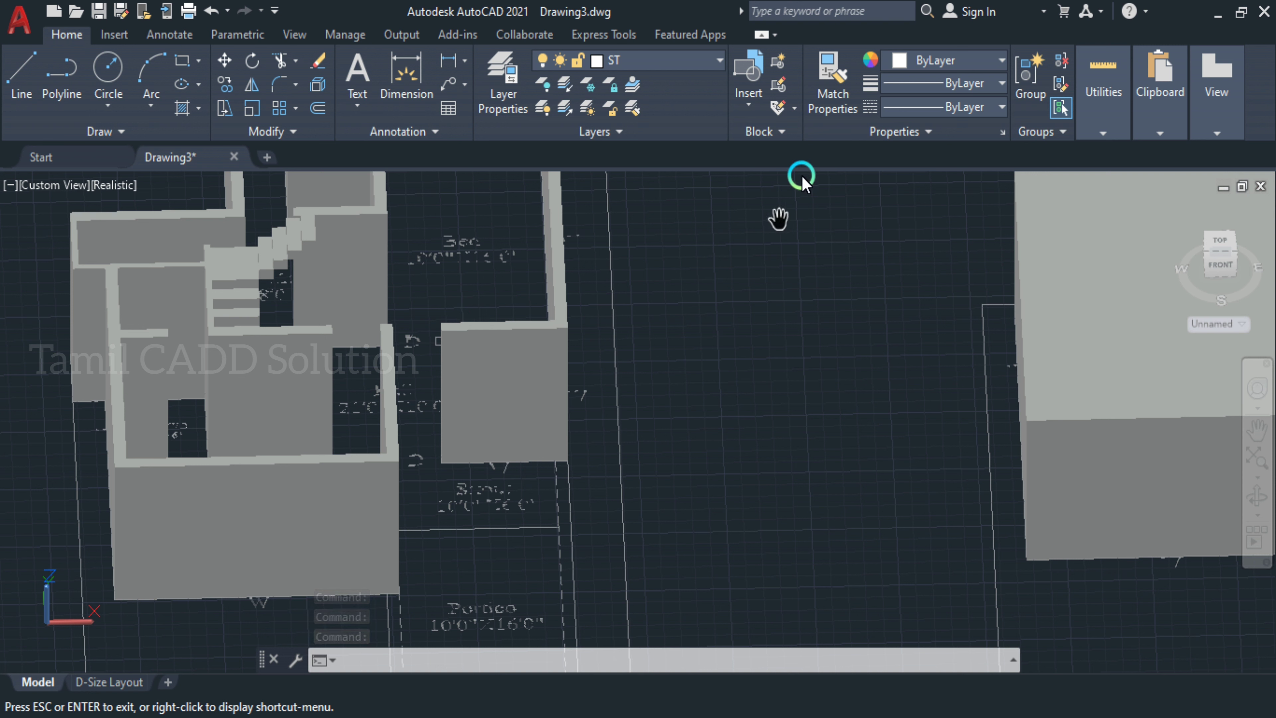
{"action": "key", "text": "Escape"}
{"action": "left_click", "coordinate": [115, 192]}
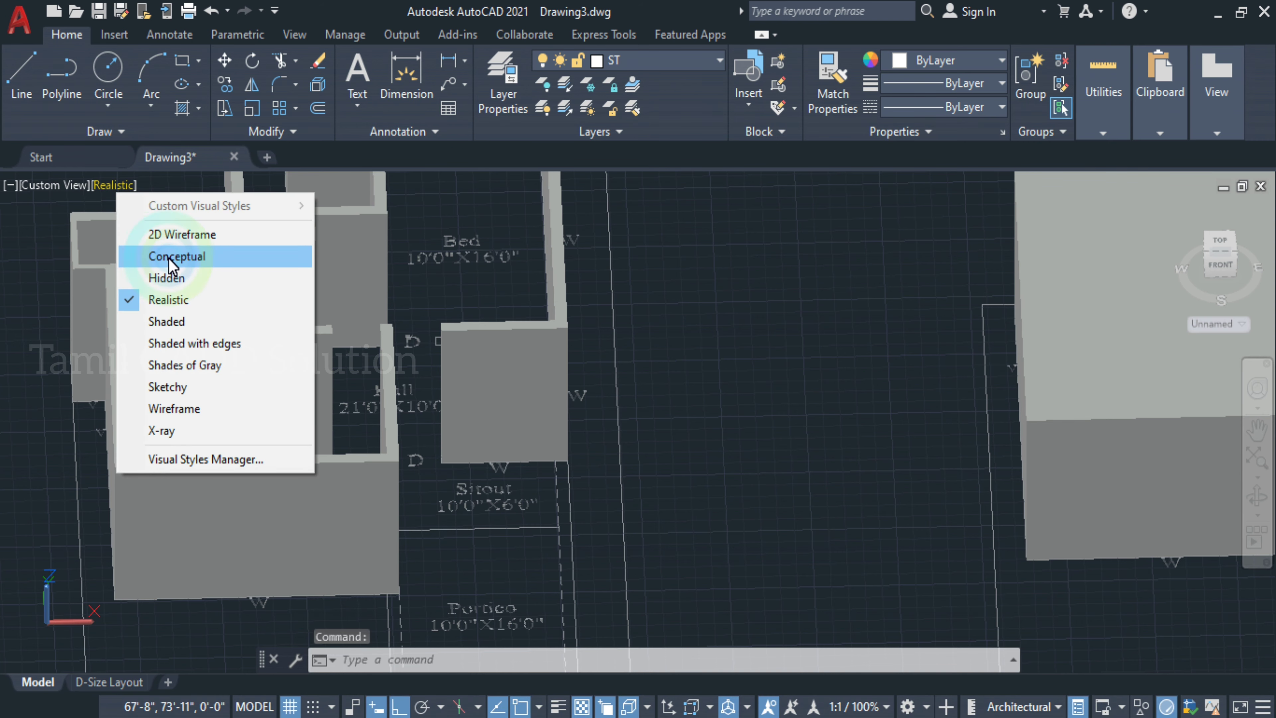
{"action": "left_click", "coordinate": [177, 233]}
{"action": "left_click", "coordinate": [44, 184]}
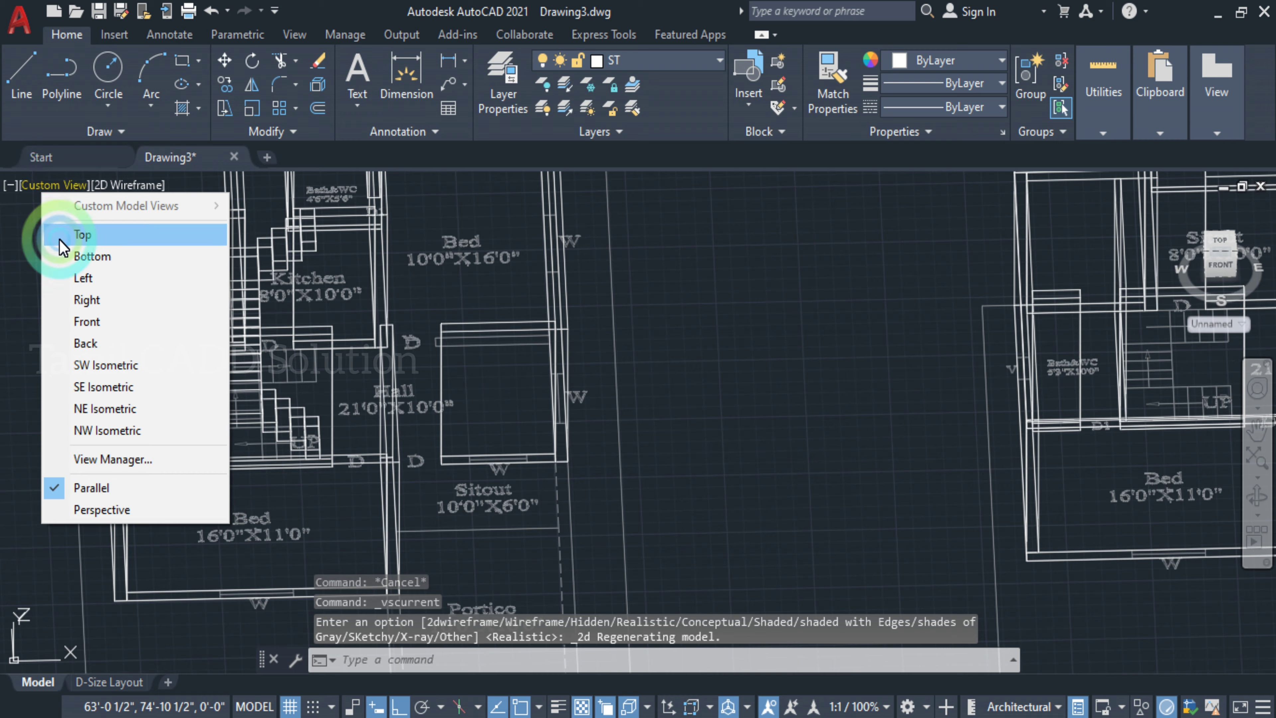
{"action": "left_click", "coordinate": [65, 234]}
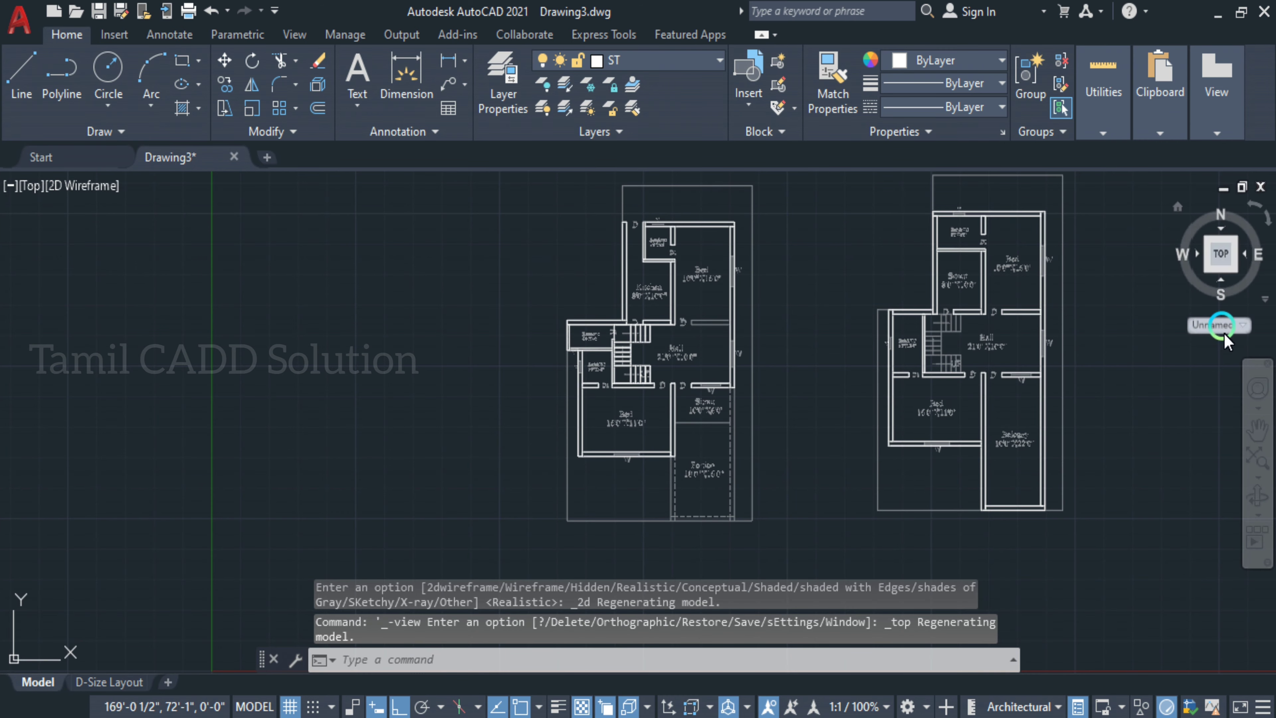
- Switch the workspace to 3D Modeling
{"action": "middle_click_drag", "start_coordinate": [822, 393], "coordinate": [662, 480]}
{"action": "scroll", "coordinate": [568, 366], "scroll_direction": "up", "scroll_amount": 10}
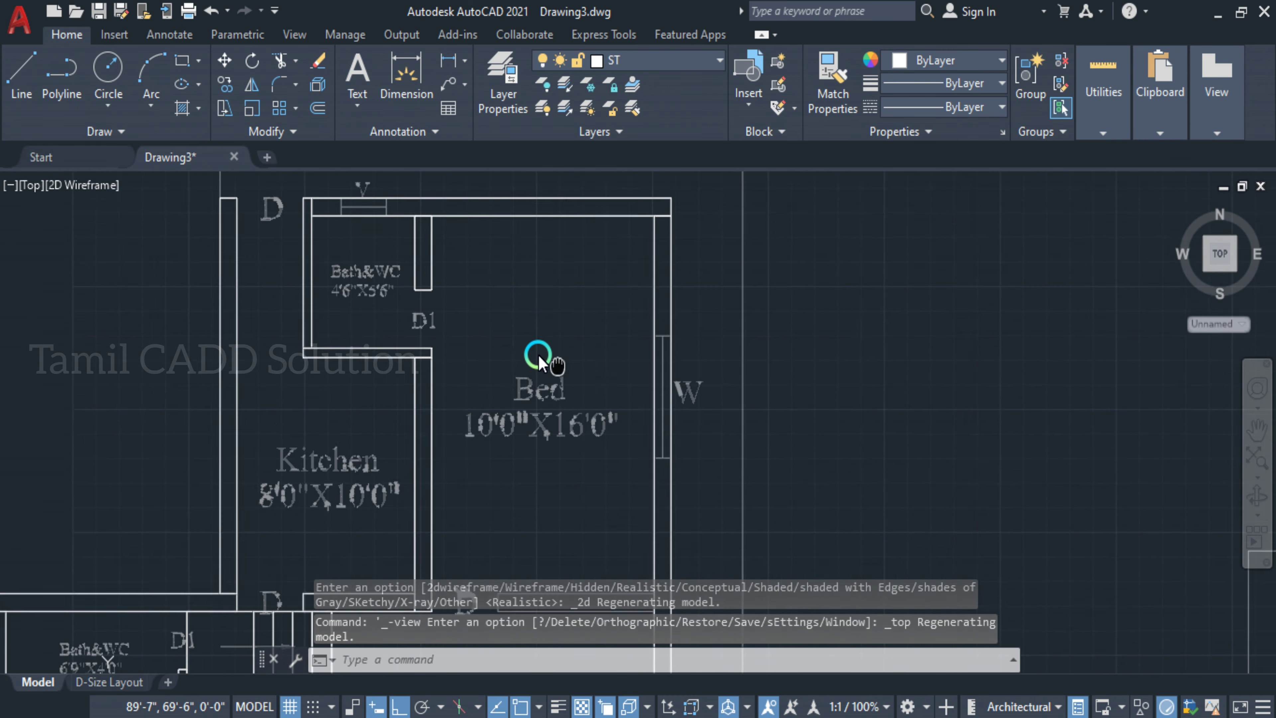
{"action": "scroll", "coordinate": [583, 282], "scroll_direction": "down", "scroll_amount": 4}
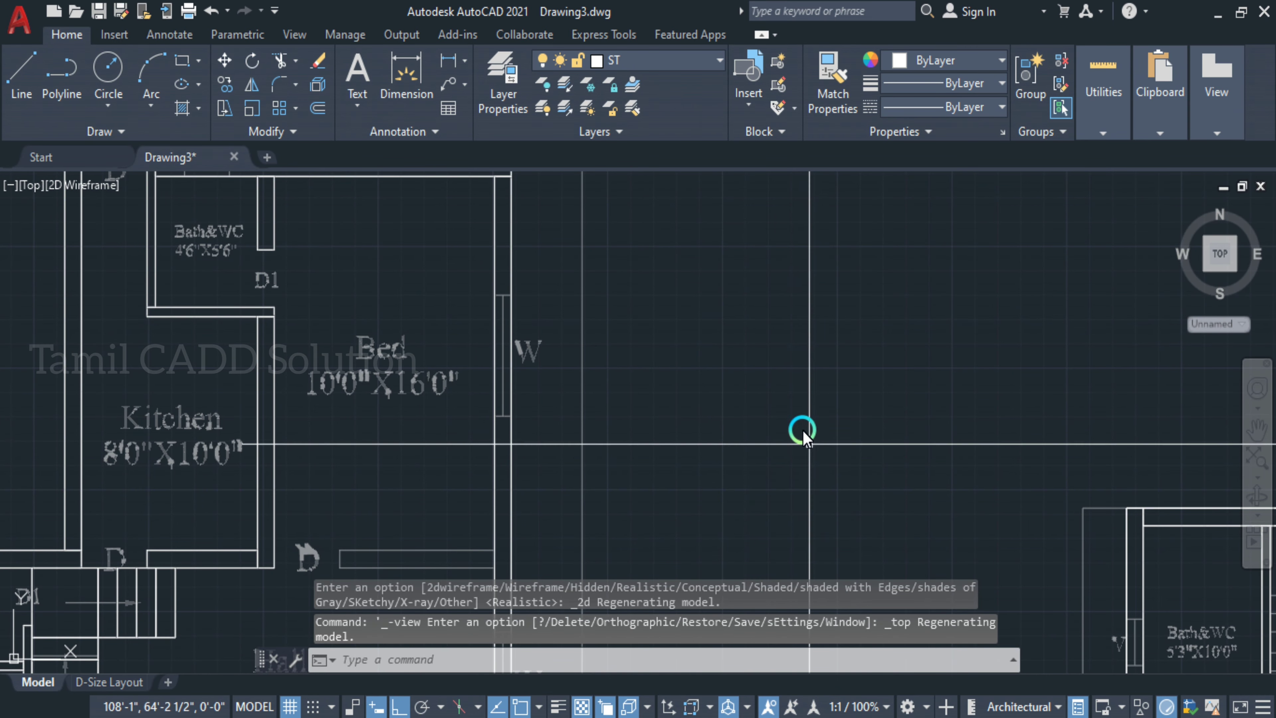
{"action": "middle_click_drag", "start_coordinate": [664, 347], "coordinate": [755, 342]}
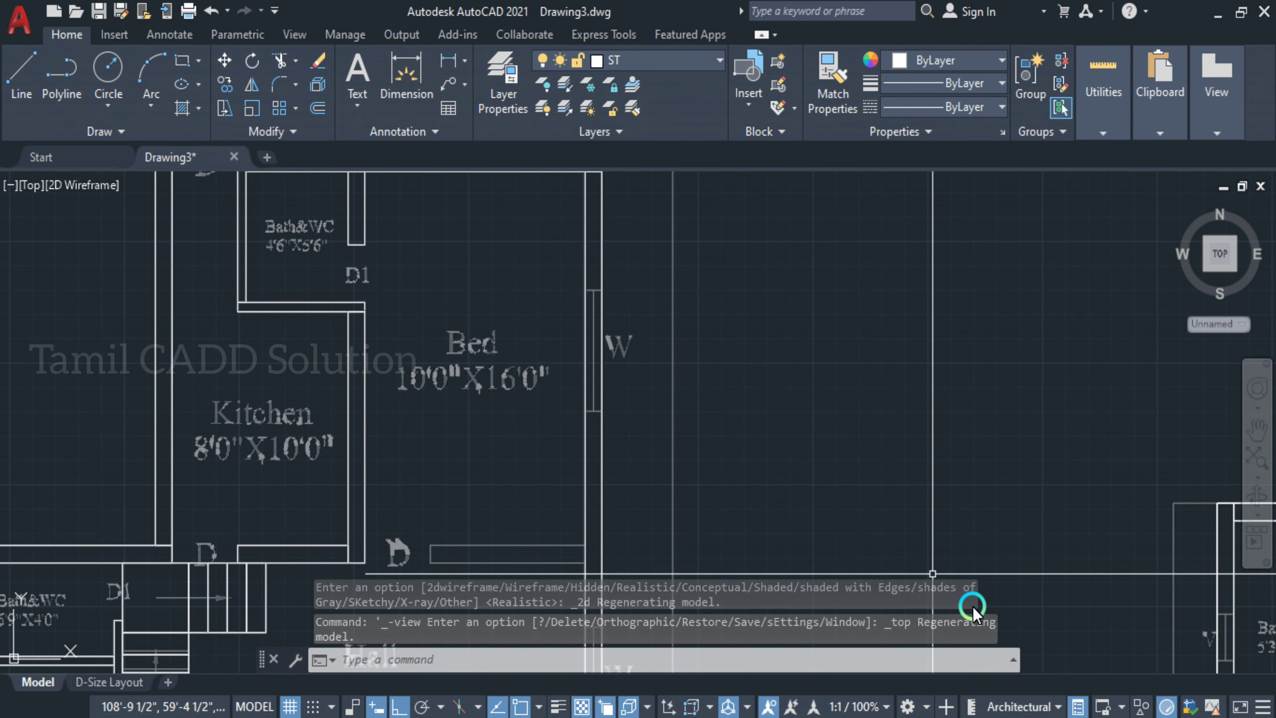
{"action": "left_click", "coordinate": [907, 707]}
{"action": "left_click", "coordinate": [924, 582]}
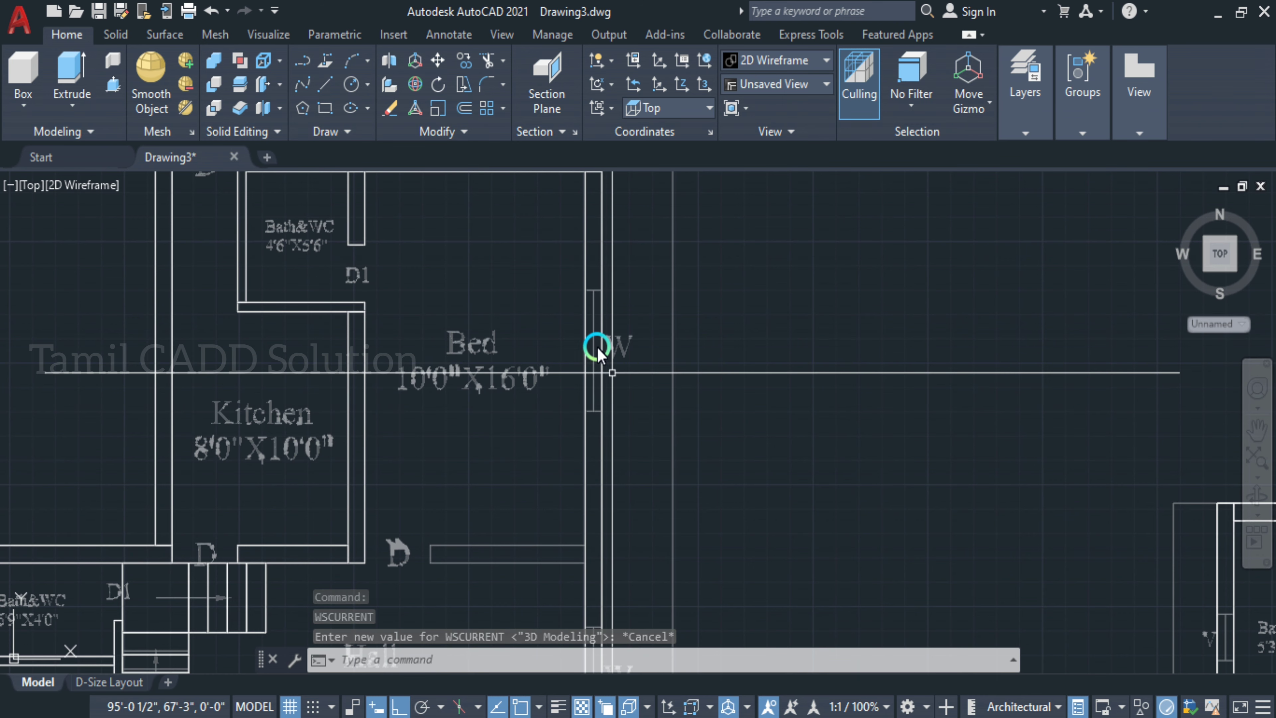
{"action": "scroll", "coordinate": [587, 327], "scroll_direction": "up", "scroll_amount": 3}
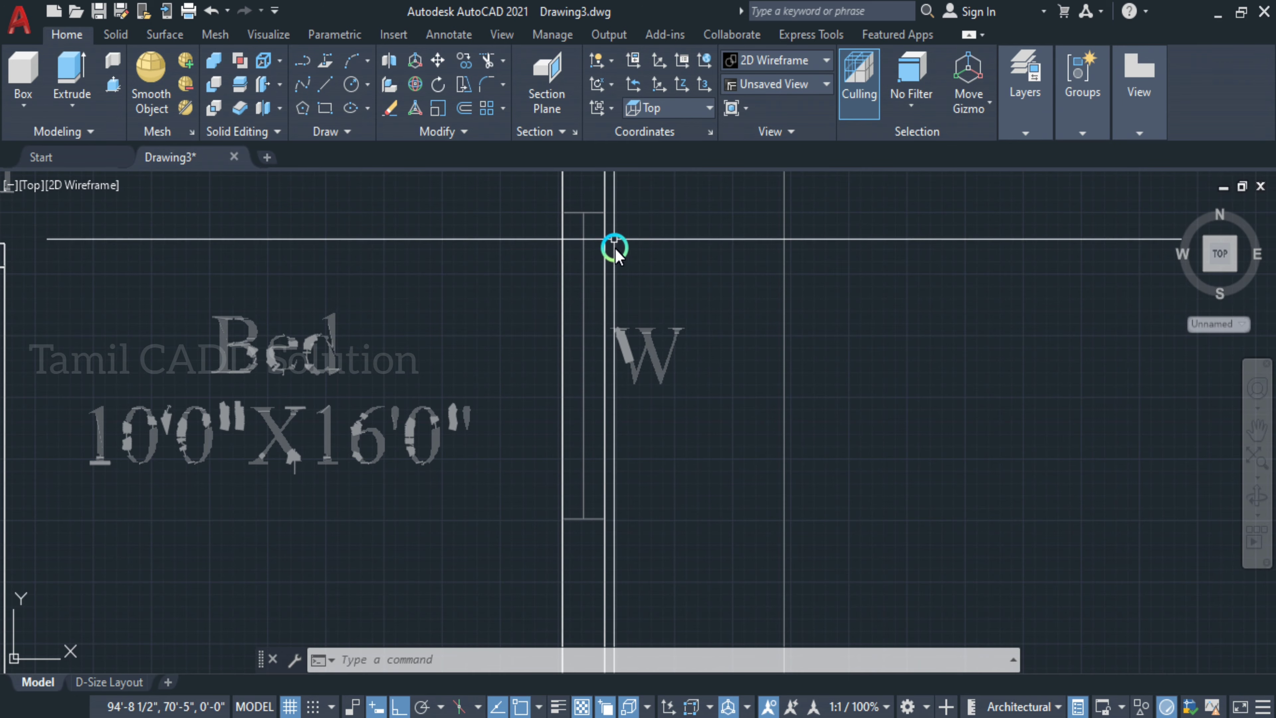
{"action": "key", "text": "ctrl+z"}
{"action": "key", "text": "ctrl+z"}
{"action": "key", "text": "ctrl+z"}
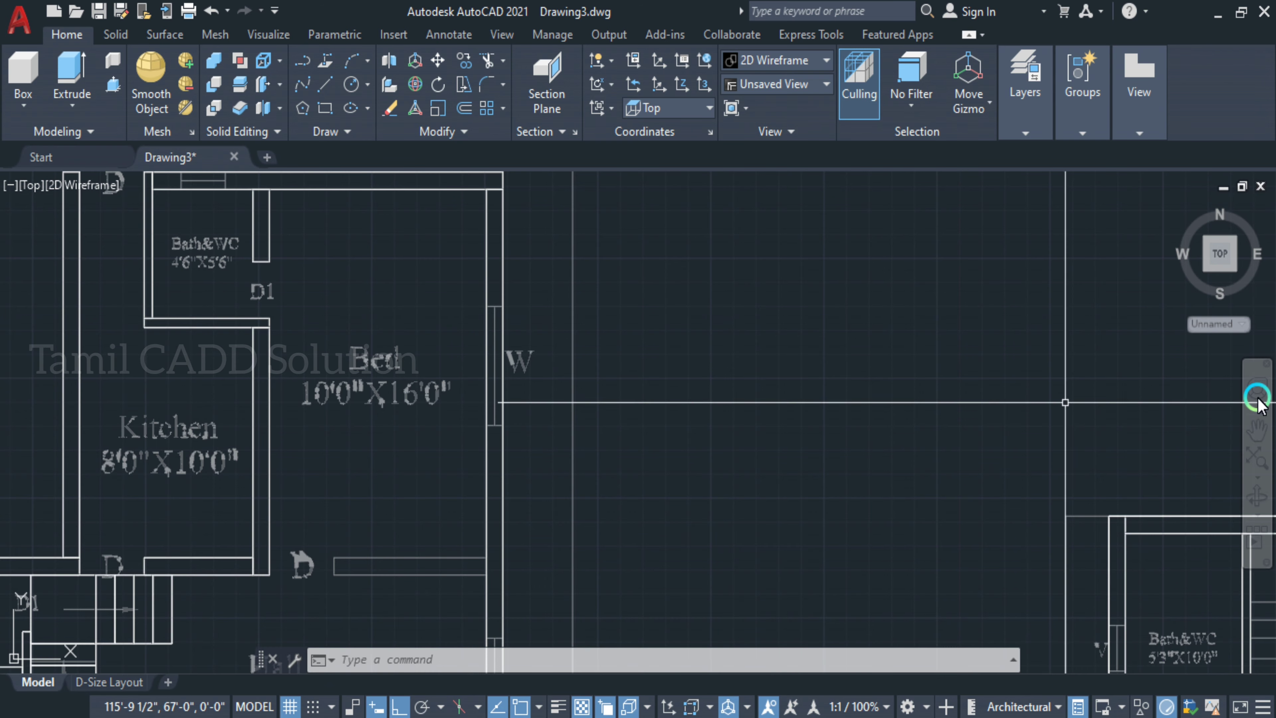
- Create a box solid over the bedroom window marked W in the outer wall, 9" by 5'-2" in plan and 4' high
{"action": "middle_click_drag", "start_coordinate": [393, 314], "coordinate": [501, 345]}
{"action": "left_click", "coordinate": [20, 75]}
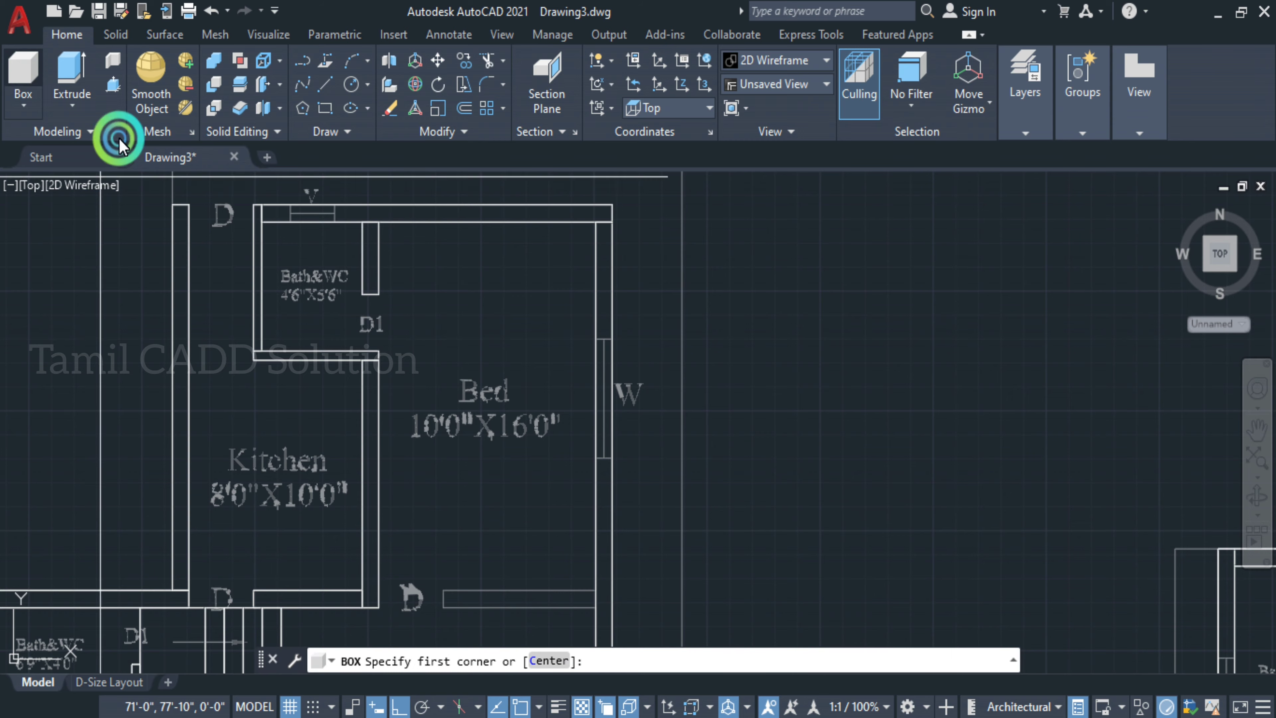
{"action": "scroll", "coordinate": [597, 347], "scroll_direction": "up", "scroll_amount": 4}
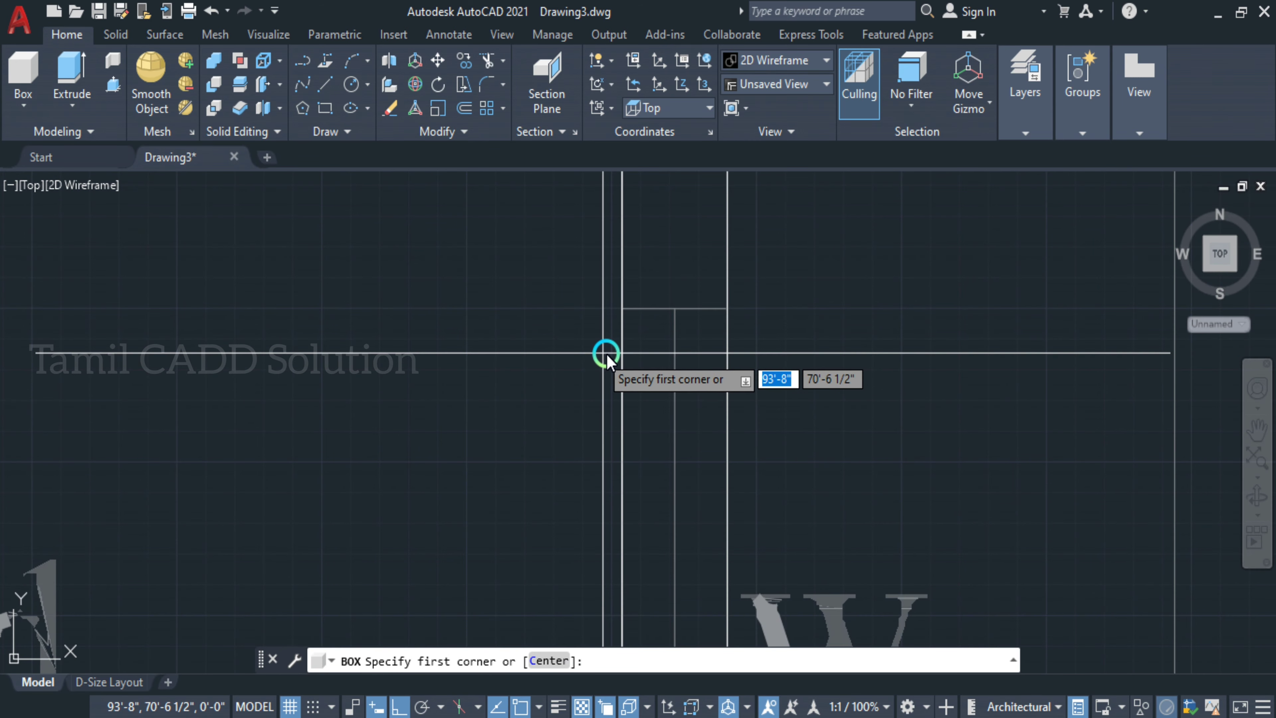
{"action": "left_click", "coordinate": [622, 309]}
{"action": "scroll", "coordinate": [641, 397], "scroll_direction": "down", "scroll_amount": 6}
{"action": "middle_click_drag", "start_coordinate": [669, 465], "coordinate": [689, 289]}
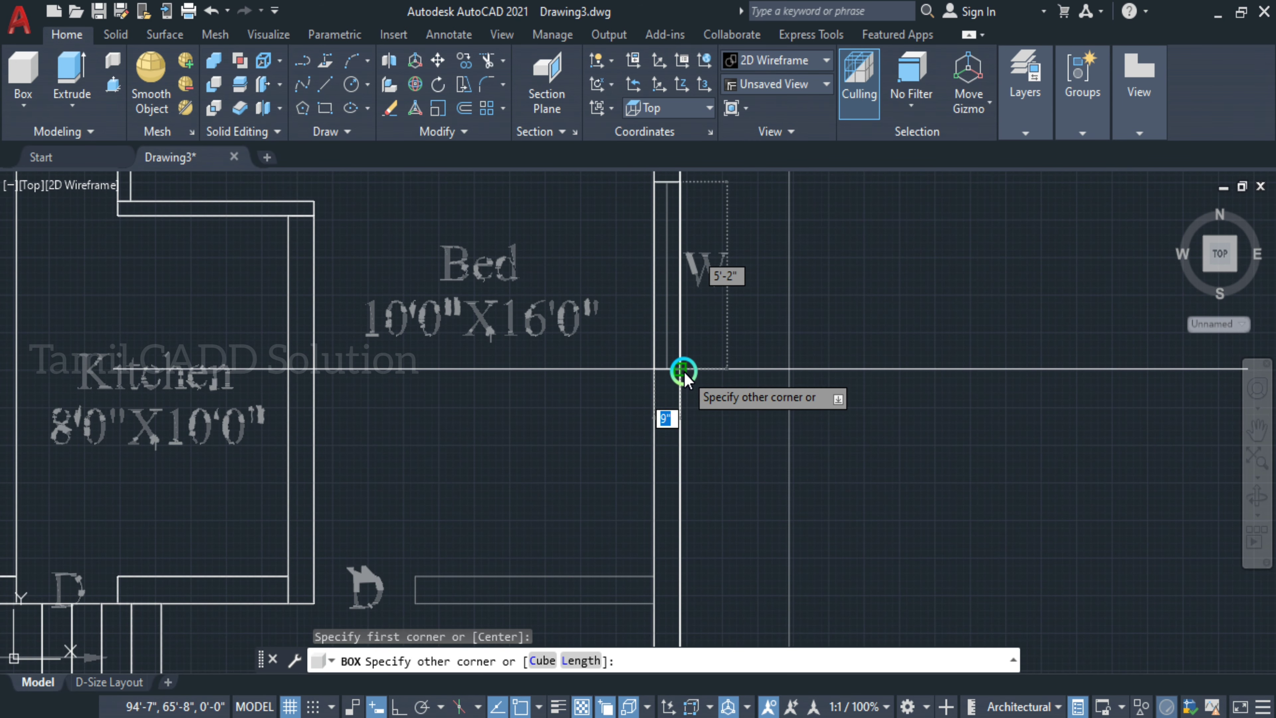
{"action": "left_click", "coordinate": [682, 371]}
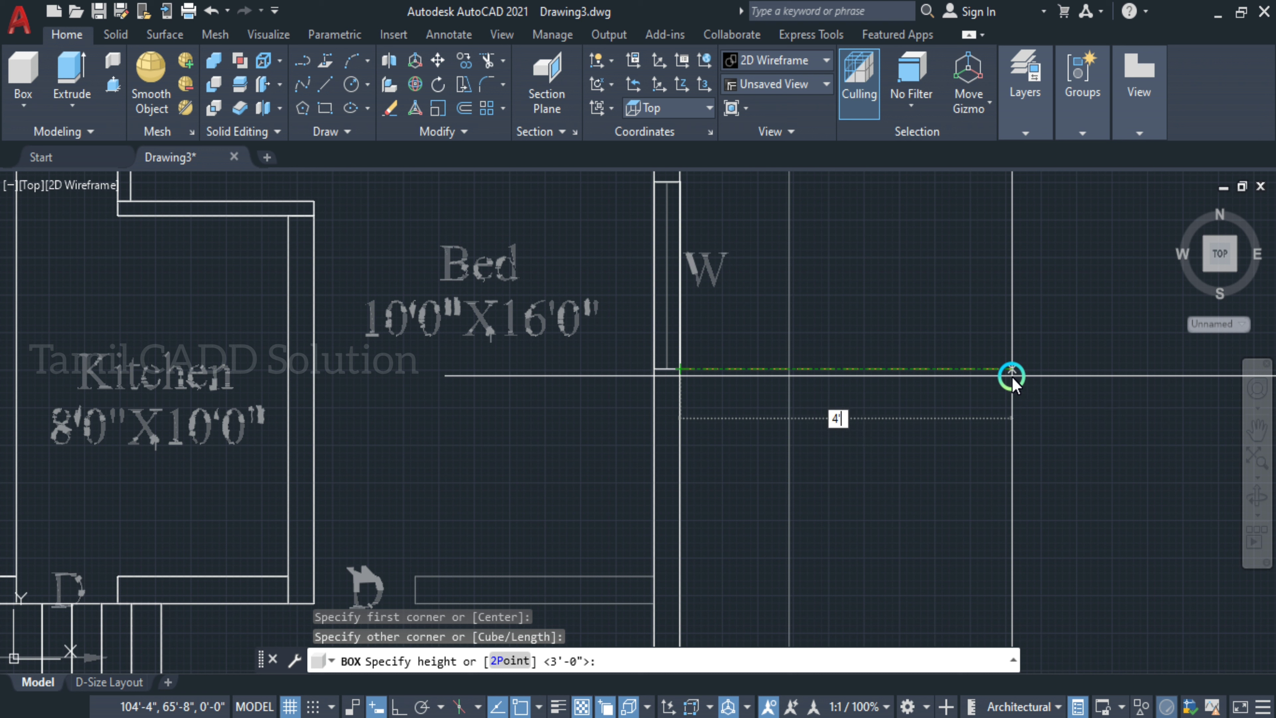
{"action": "key", "text": "Return"}
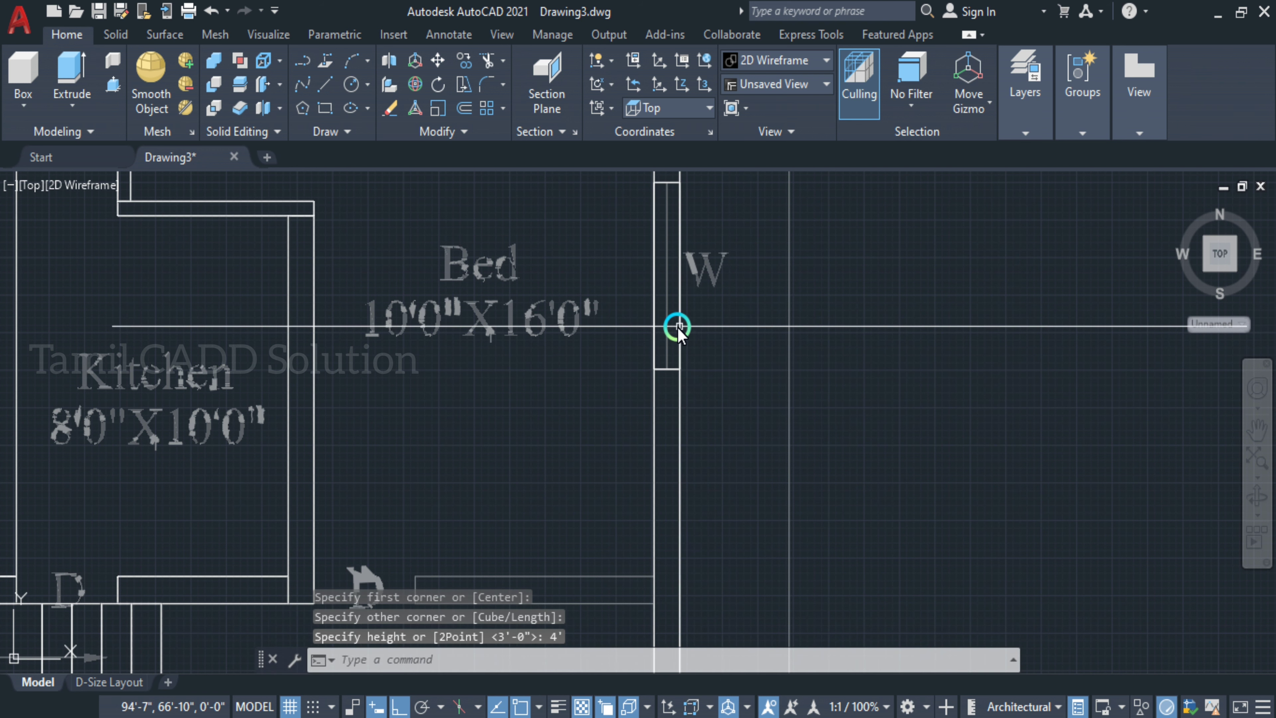
- Set the visual style to Realistic in a 3D view of the bedroom's outer wall
{"action": "middle_click_drag", "start_coordinate": [692, 431], "coordinate": [597, 286], "text": "shift"}
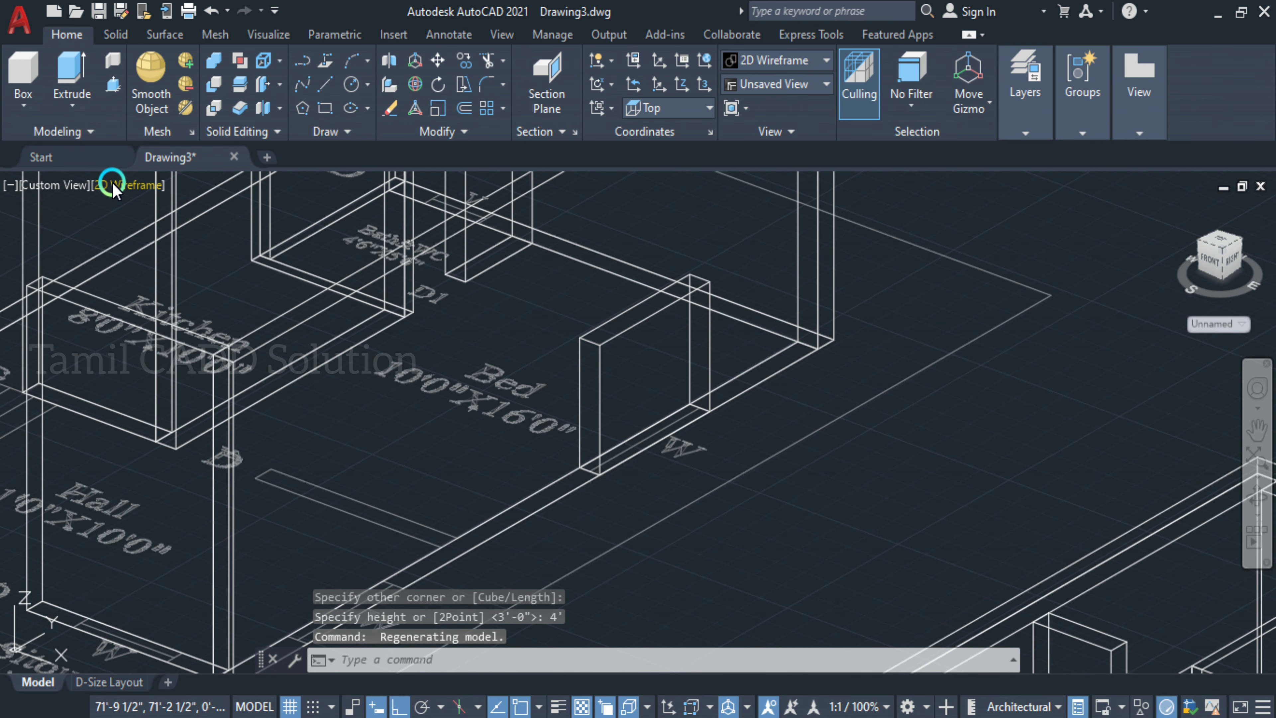
{"action": "left_click", "coordinate": [113, 187]}
{"action": "left_click", "coordinate": [179, 301]}
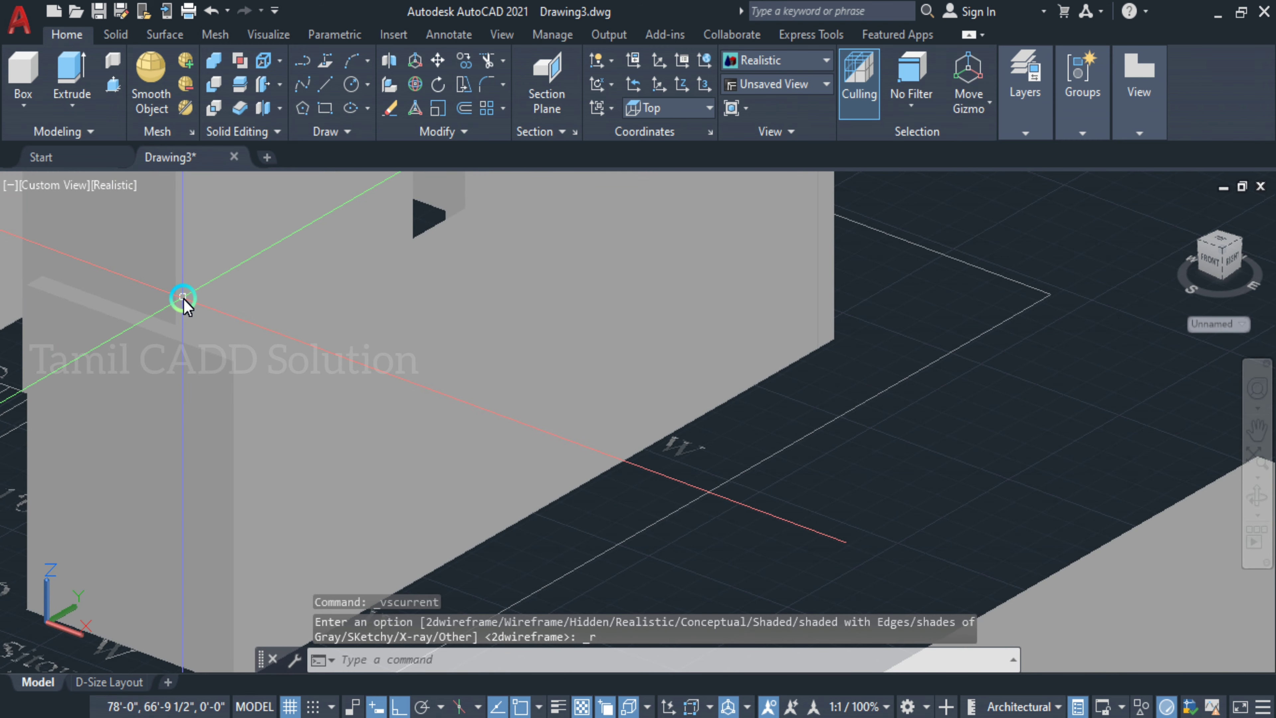
{"action": "mouse_move", "coordinate": [200, 428]}
{"action": "middle_mouse_down", "text": "shift"}
{"action": "mouse_move", "coordinate": [225, 447]}
{"action": "mouse_move", "coordinate": [288, 459]}
{"action": "mouse_move", "coordinate": [242, 442]}
{"action": "mouse_move", "coordinate": [197, 446]}
{"action": "middle_mouse_up", "text": "shift"}
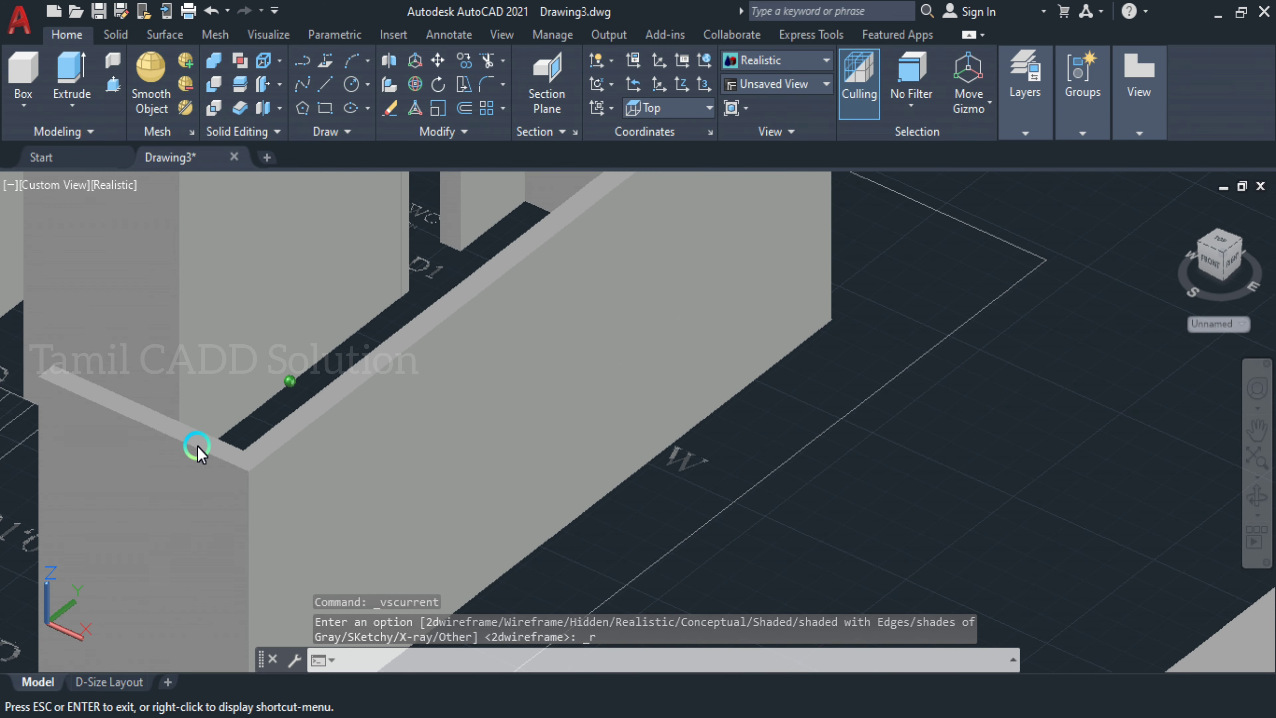
- Preview the overlapping outer wall and window box in the selection list, and dismiss the list without choosing either solid
{"action": "left_click", "coordinate": [662, 365]}
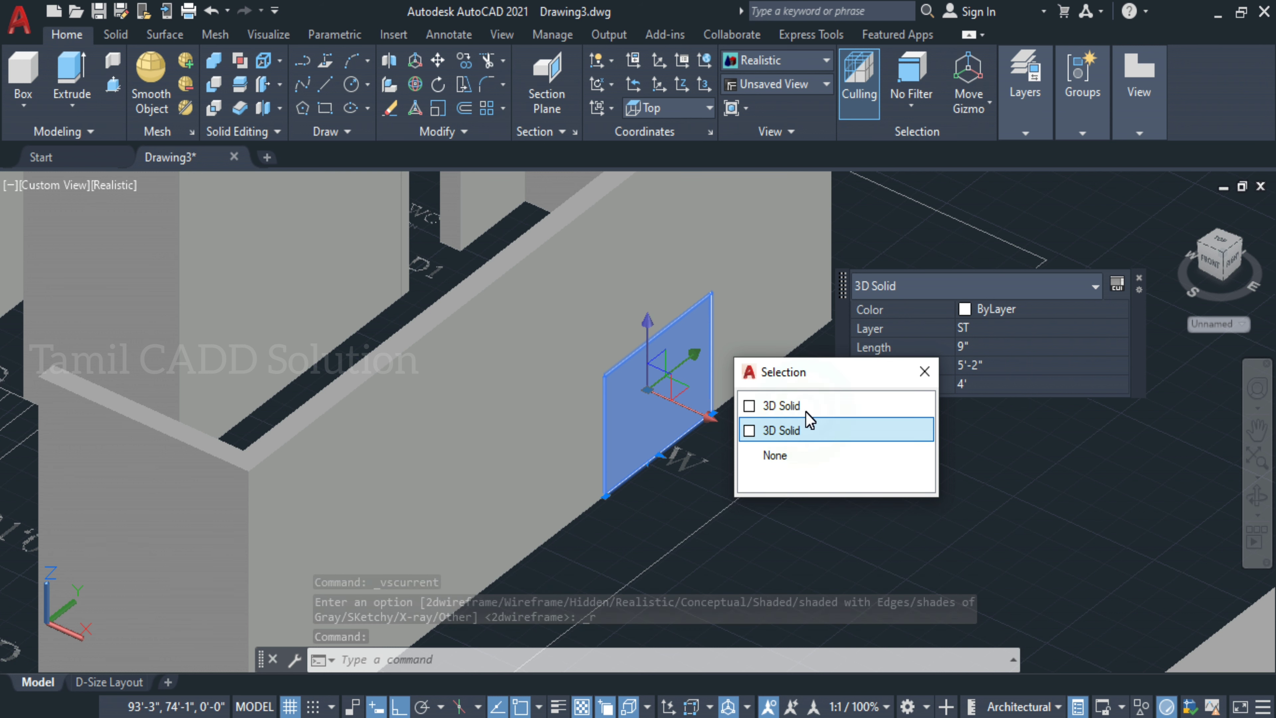
{"action": "left_click_drag", "start_coordinate": [791, 377], "coordinate": [851, 467]}
{"action": "left_click", "coordinate": [986, 471]}
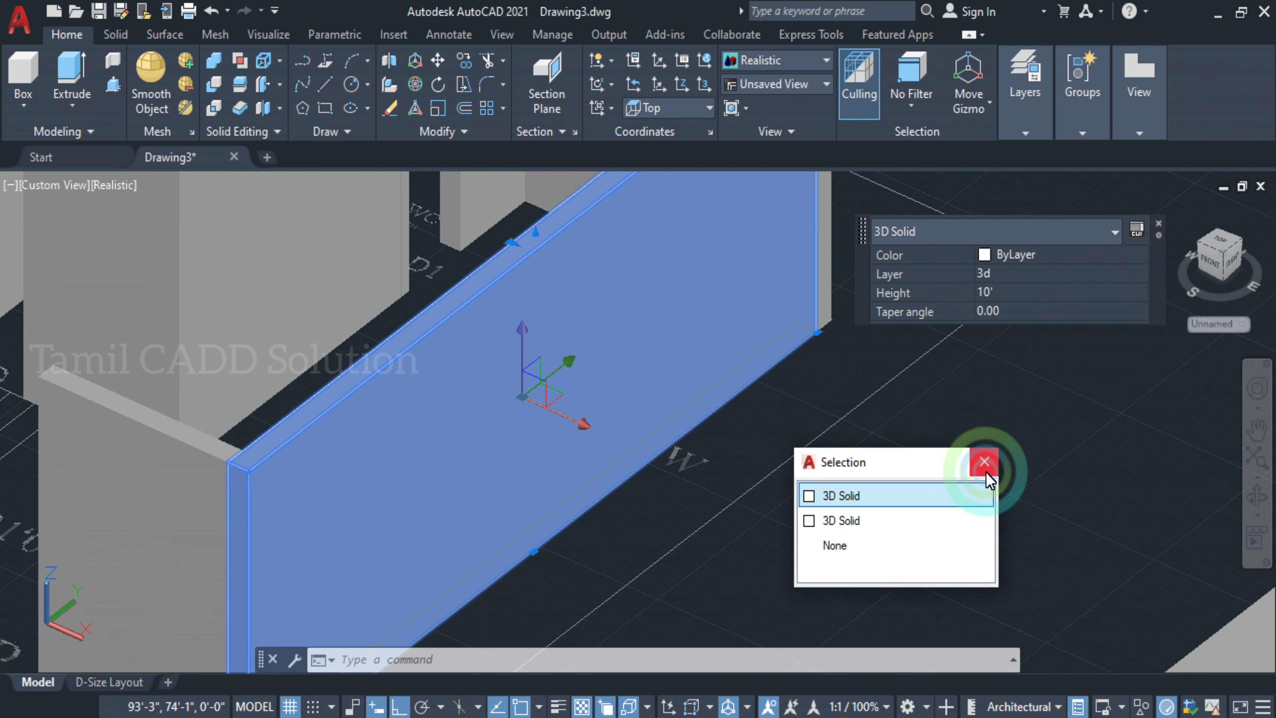
{"action": "left_click", "coordinate": [985, 463]}
- Turn selection cycling off, select the outer wall where the window box is embedded, and clear the selection
{"action": "key", "text": "ctrl+w"}
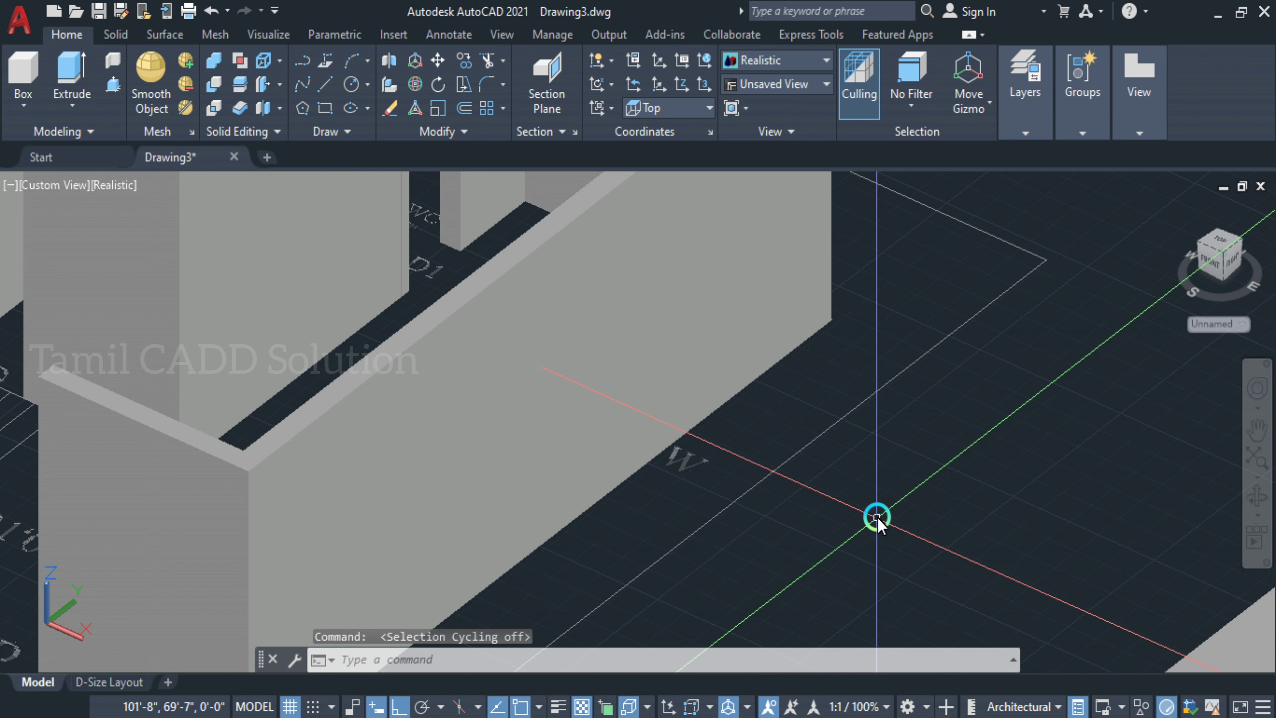
{"action": "left_click", "coordinate": [667, 356]}
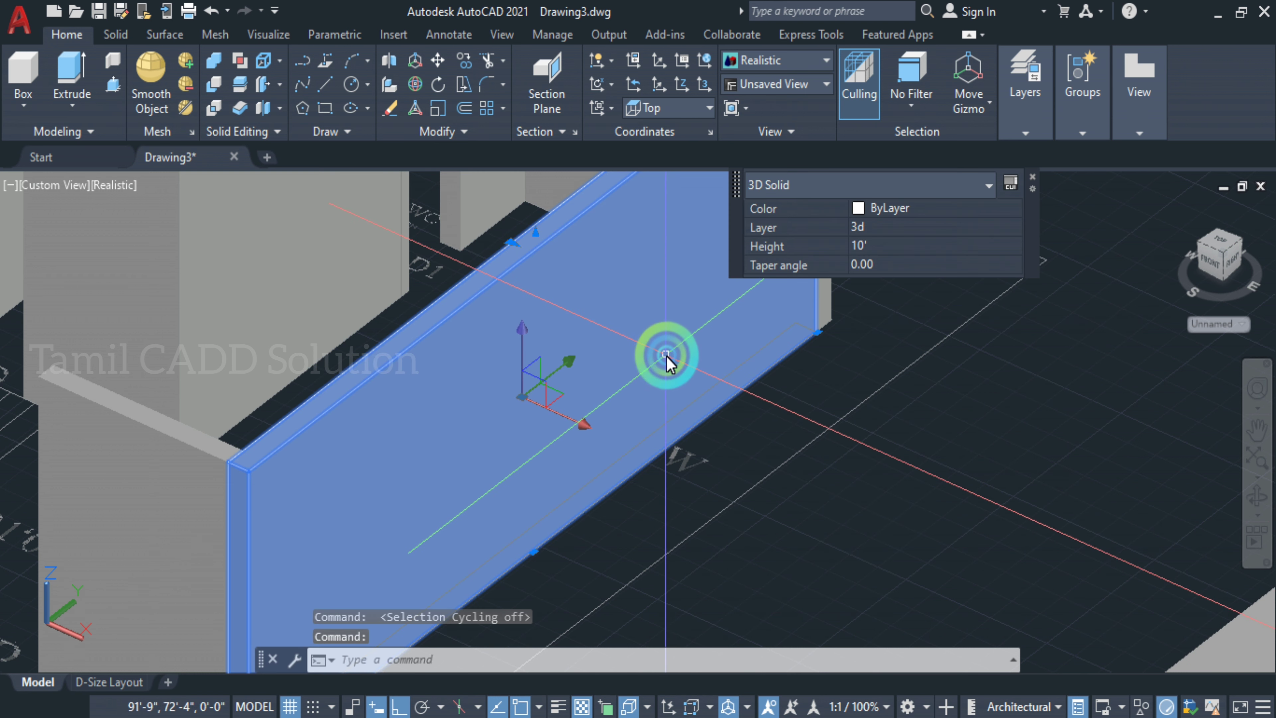
{"action": "left_click", "coordinate": [701, 377]}
{"action": "key", "text": "Escape"}
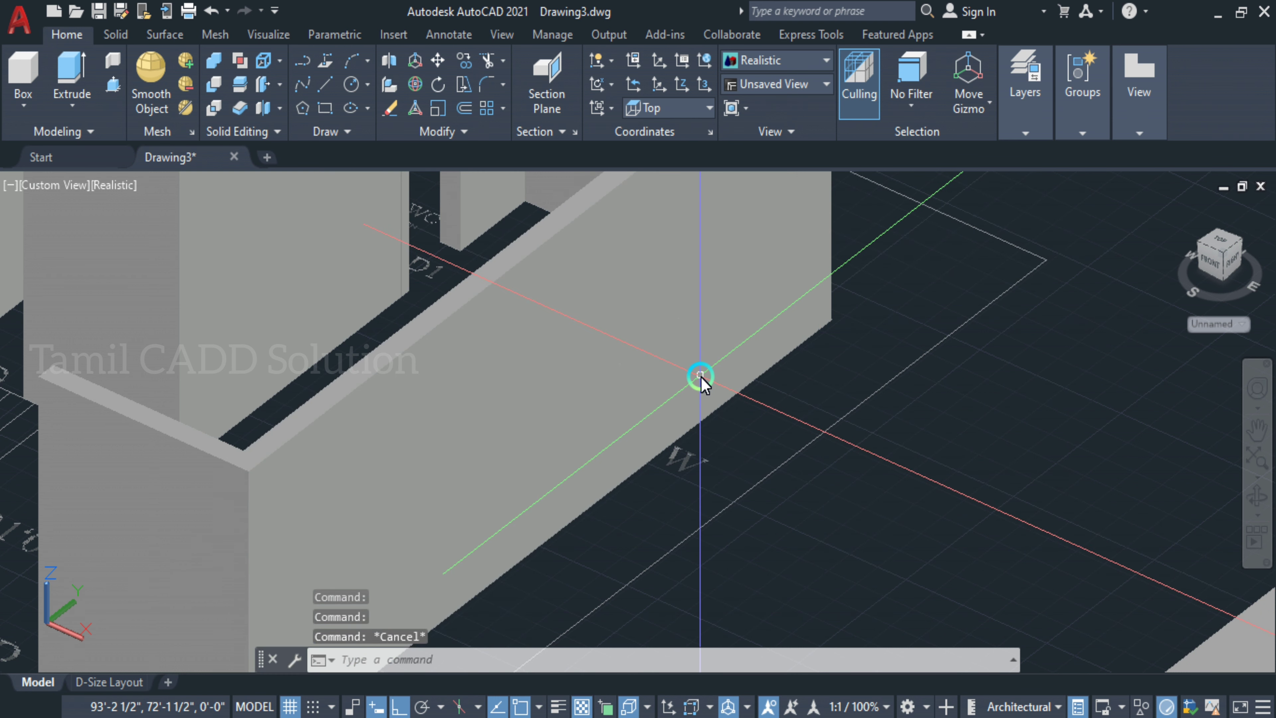
- Turn selection cycling on and select the embedded window box from the overlapping solids
{"action": "mouse_move", "coordinate": [699, 359]}
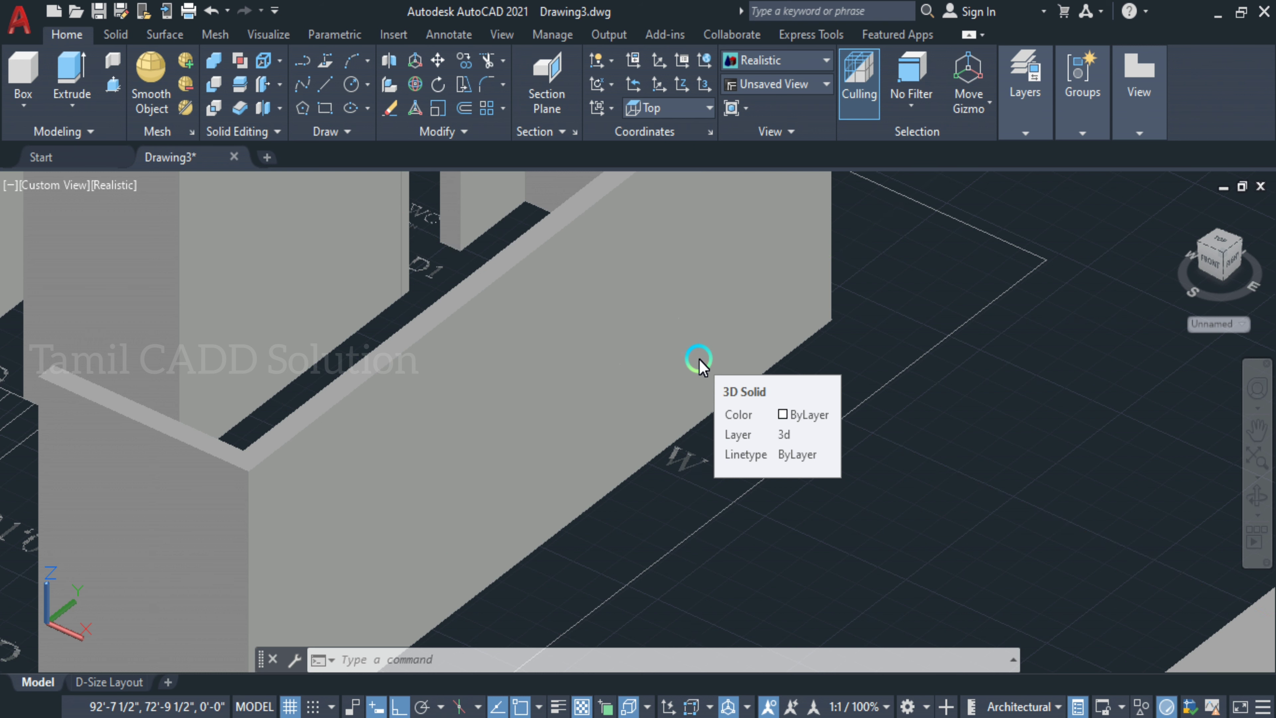
{"action": "key", "text": "ctrl+w"}
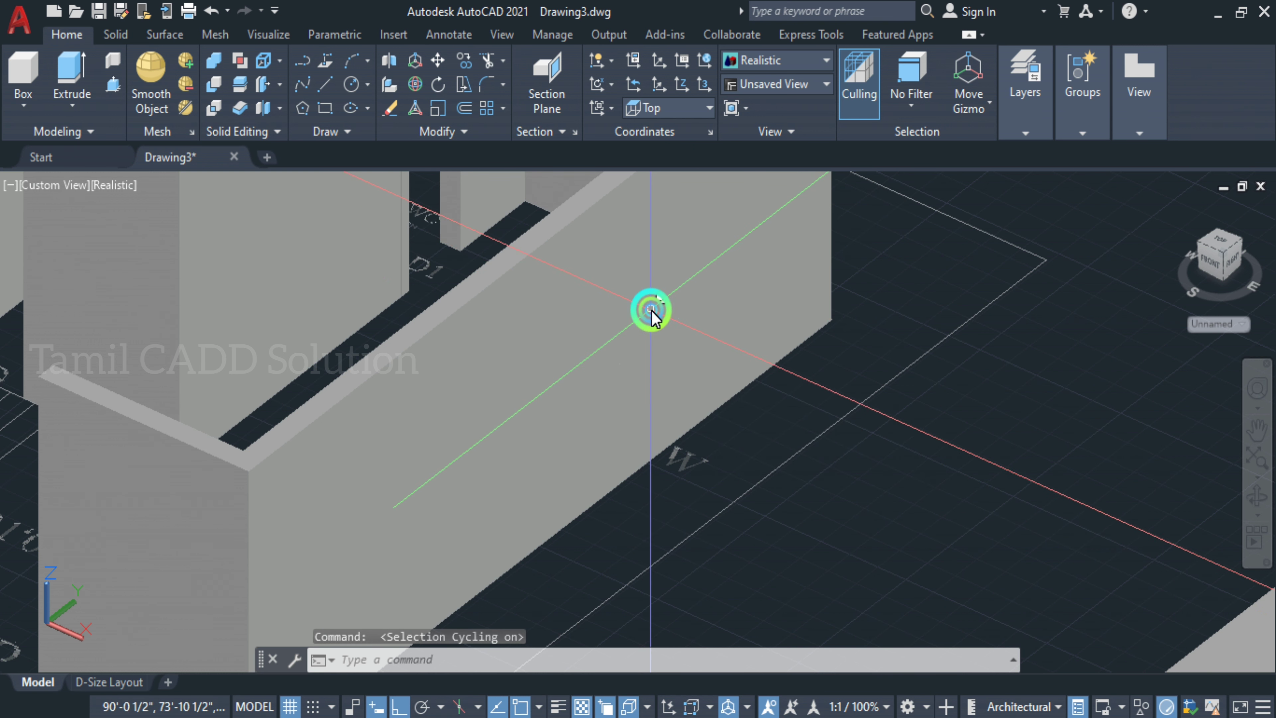
{"action": "left_click", "coordinate": [738, 368]}
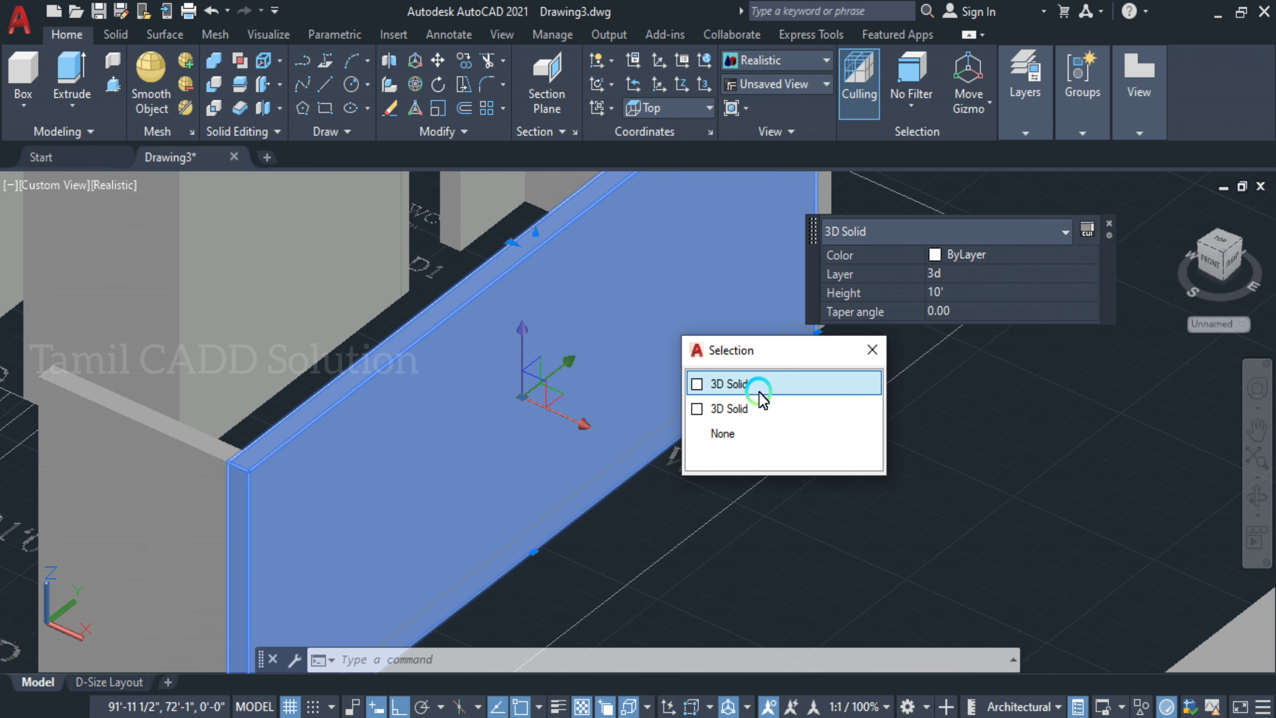
{"action": "left_click", "coordinate": [739, 419]}
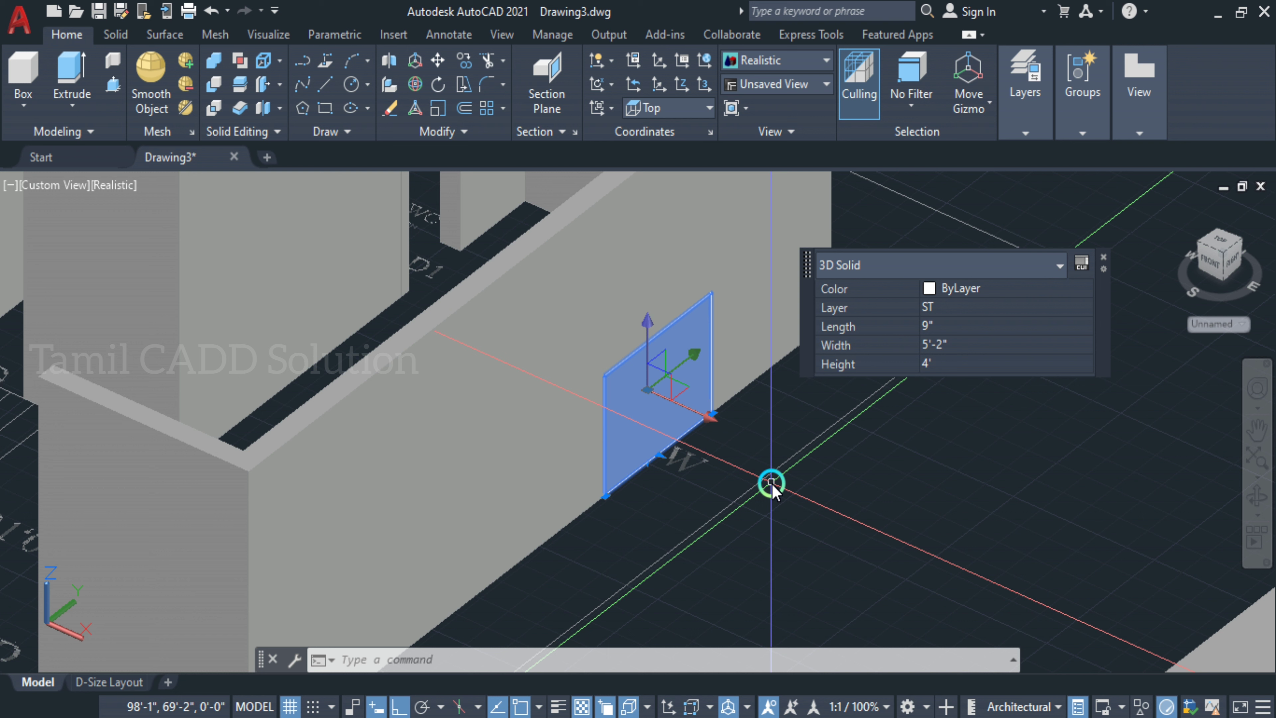
- Turn Quick Properties off, test it by selecting the outer wall, and clear the selection
{"action": "left_click_drag", "start_coordinate": [808, 262], "coordinate": [849, 248]}
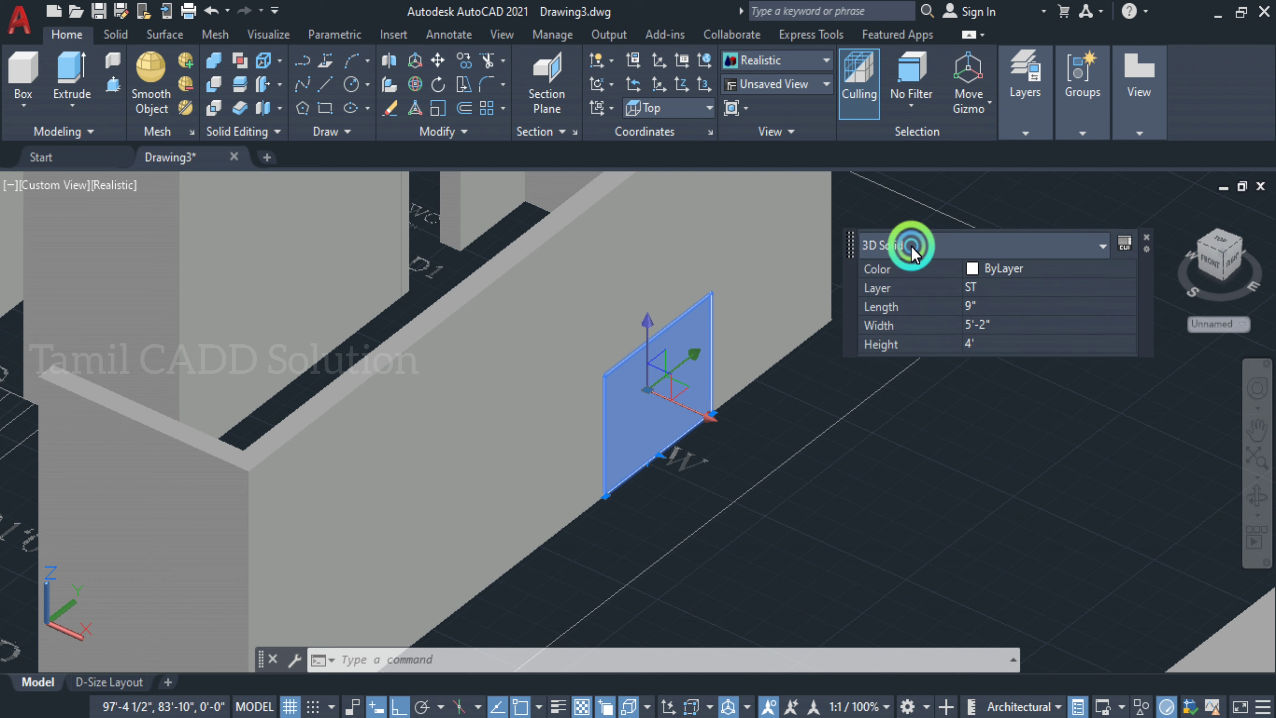
{"action": "left_click", "coordinate": [1147, 238]}
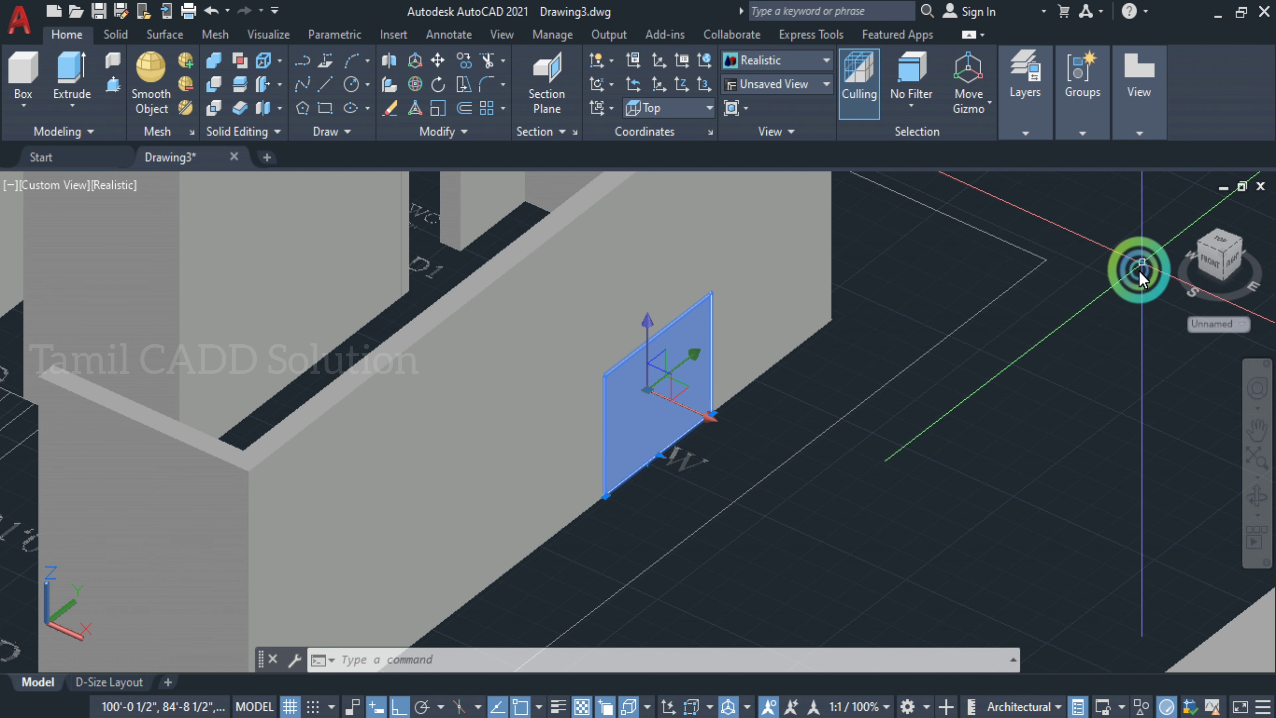
{"action": "key", "text": "Delete"}
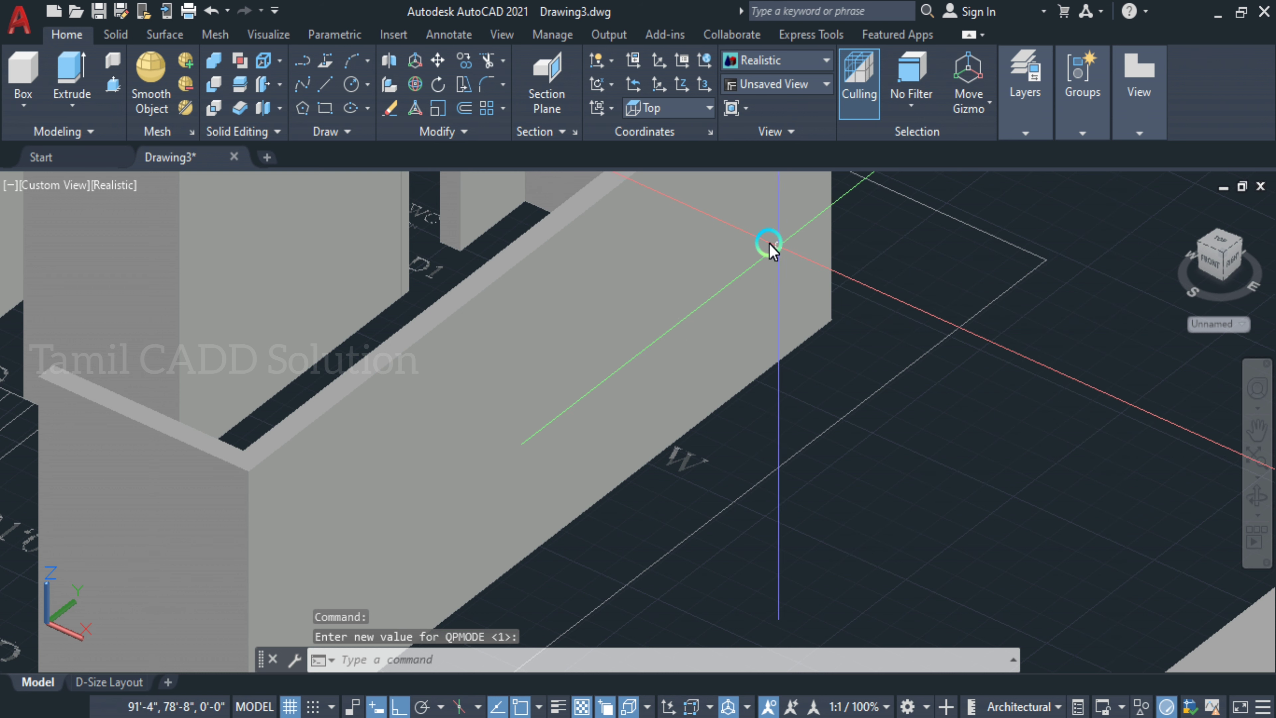
{"action": "left_click", "coordinate": [703, 281]}
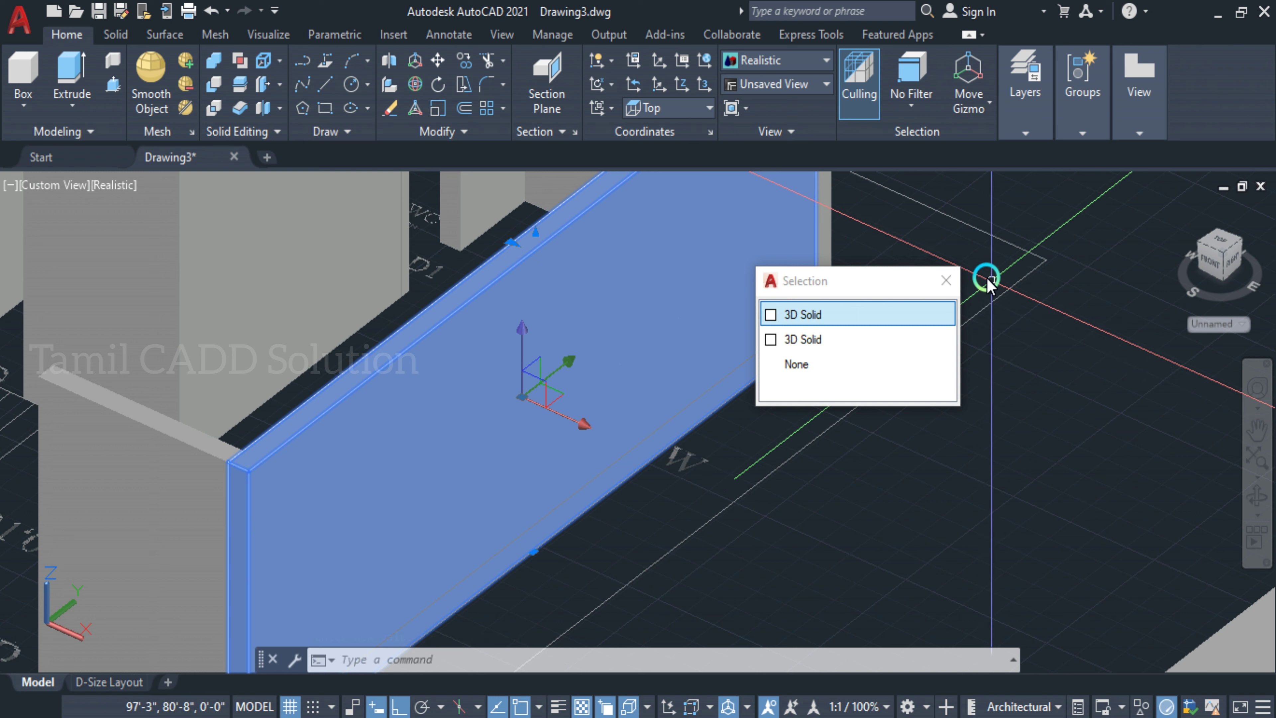
{"action": "key", "text": "Escape"}
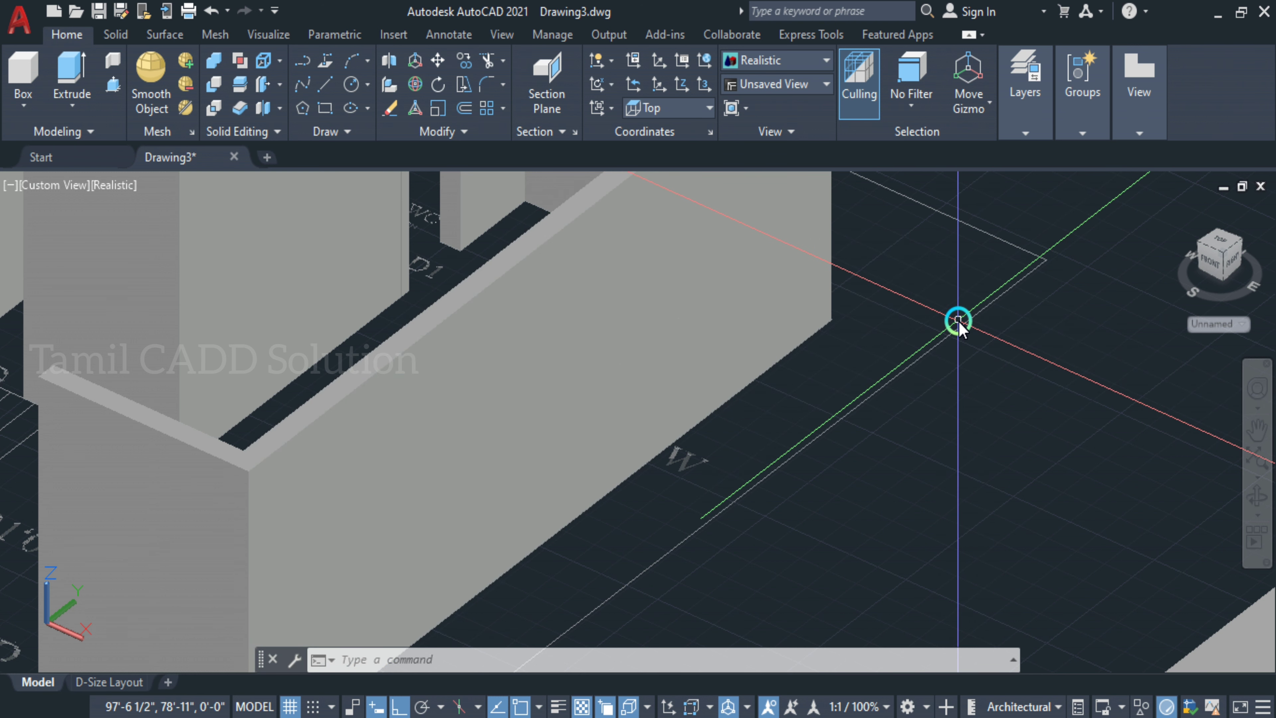
- Turn Quick Properties on, show the outer wall's properties, and dismiss them along with the selection
{"action": "key", "text": "ctrl+shift+p"}
{"action": "left_click", "coordinate": [660, 263]}
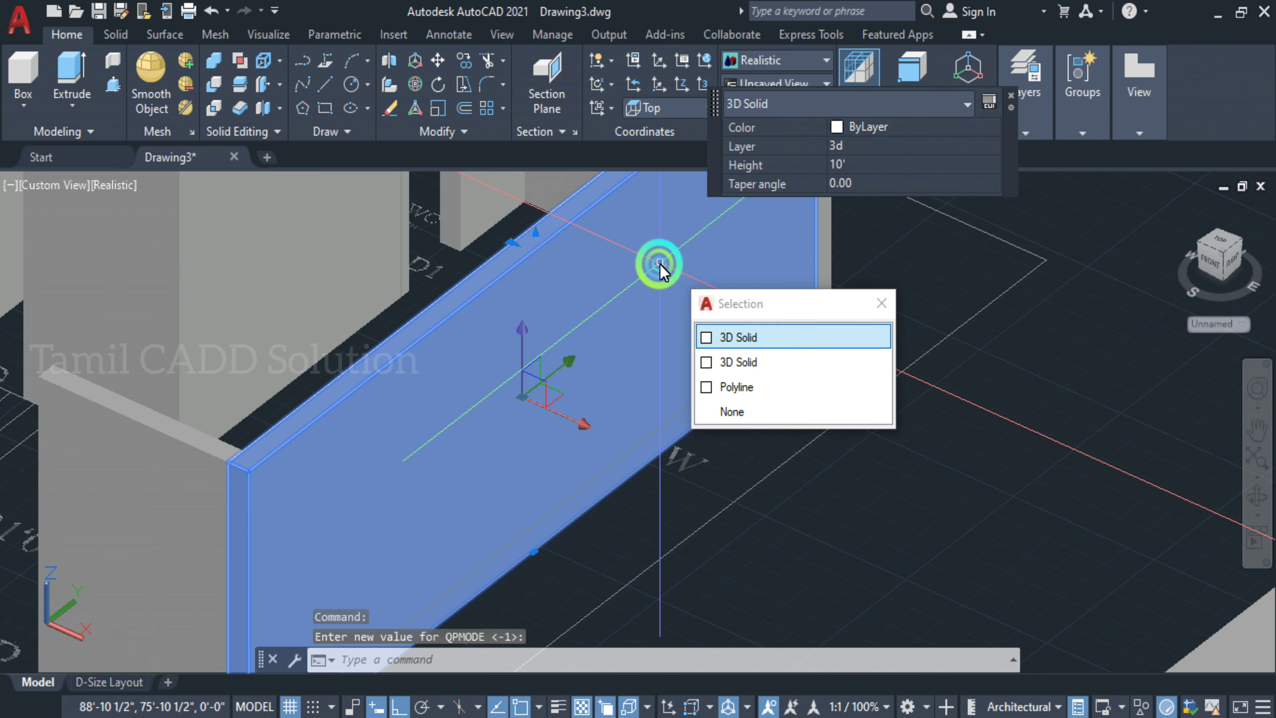
{"action": "left_click", "coordinate": [713, 105]}
{"action": "left_click_drag", "start_coordinate": [714, 104], "coordinate": [859, 248]}
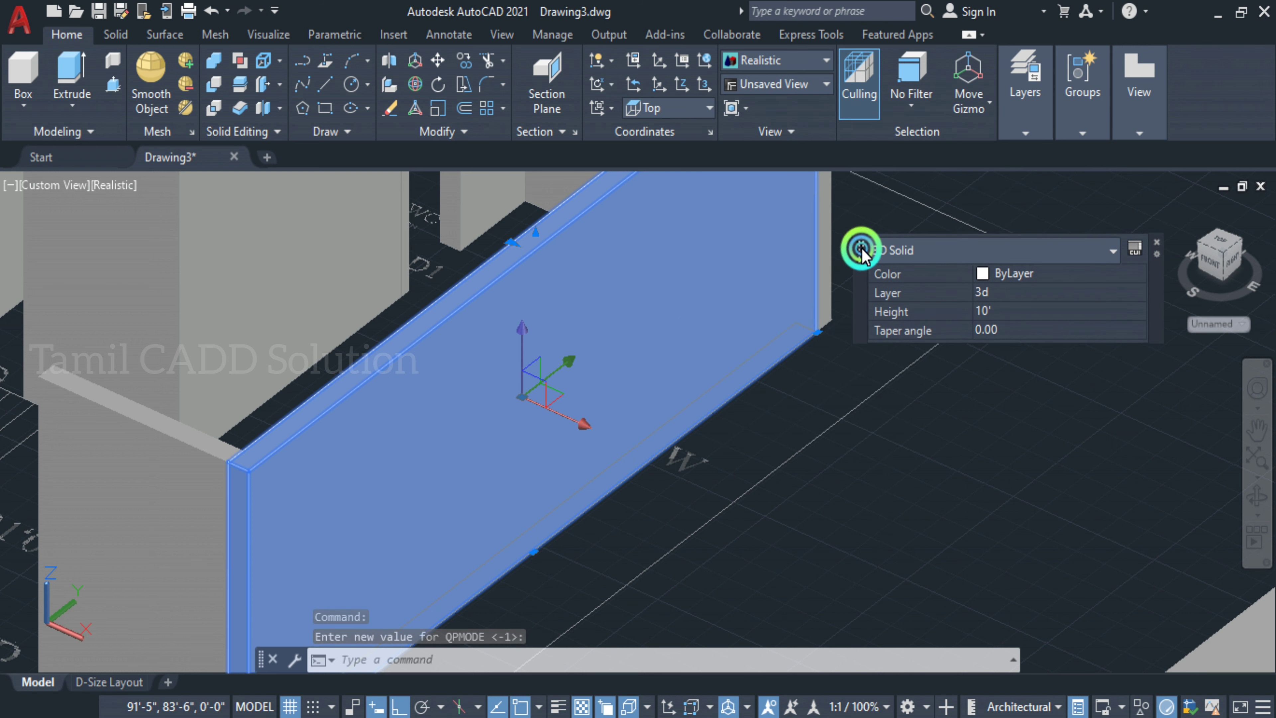
{"action": "left_click", "coordinate": [1159, 242]}
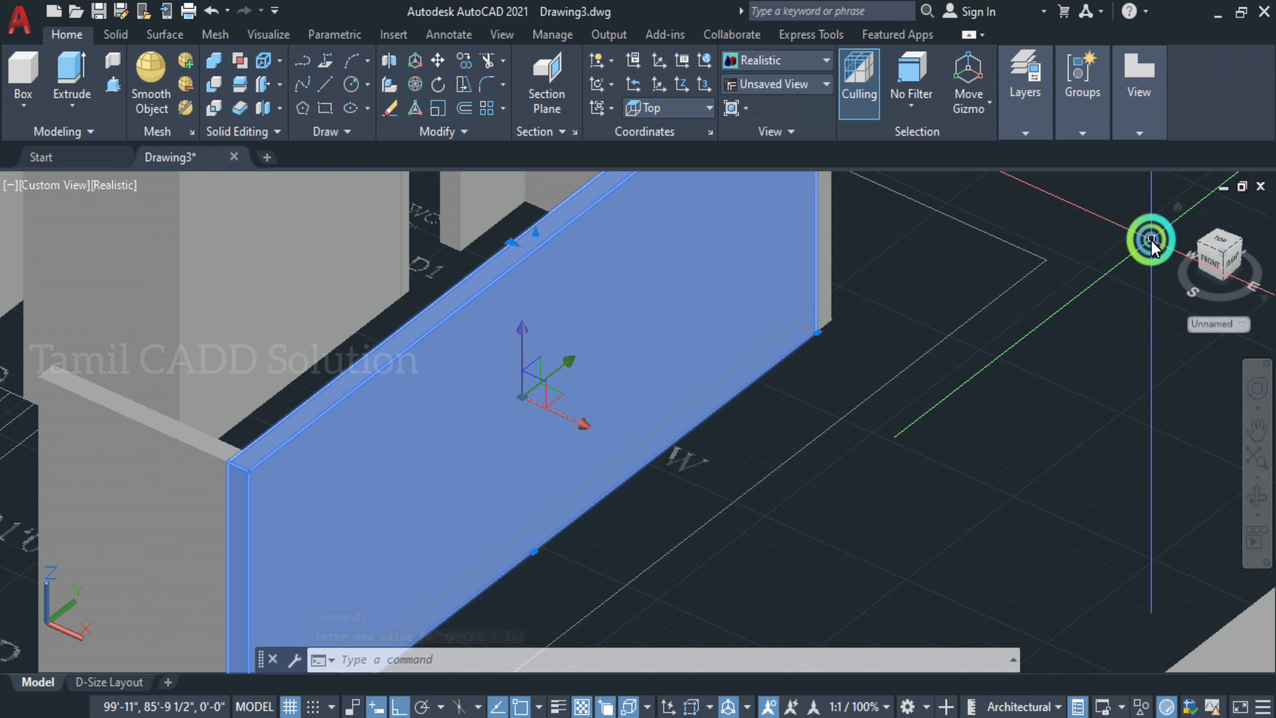
{"action": "key", "text": "Escape"}
- Check the overlapping solids at the window location on the outer wall, leaving nothing selected
{"action": "middle_click_drag", "start_coordinate": [685, 460], "coordinate": [692, 536]}
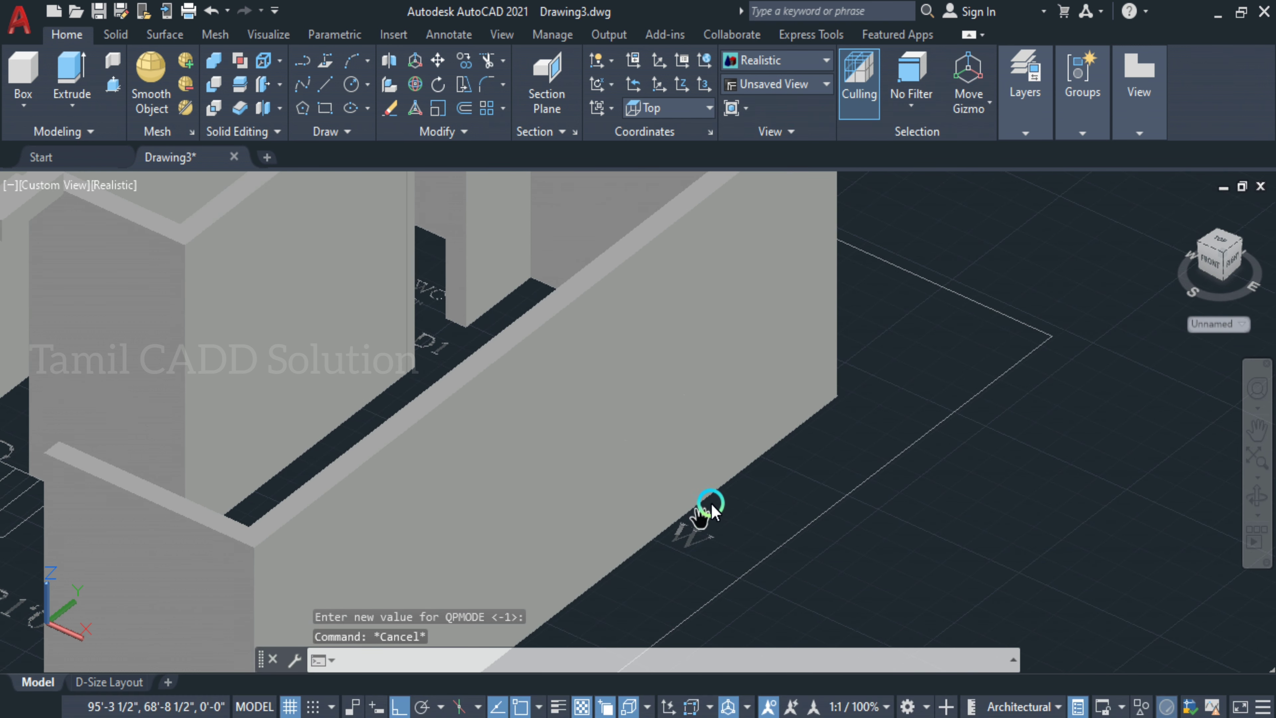
{"action": "left_click", "coordinate": [670, 487]}
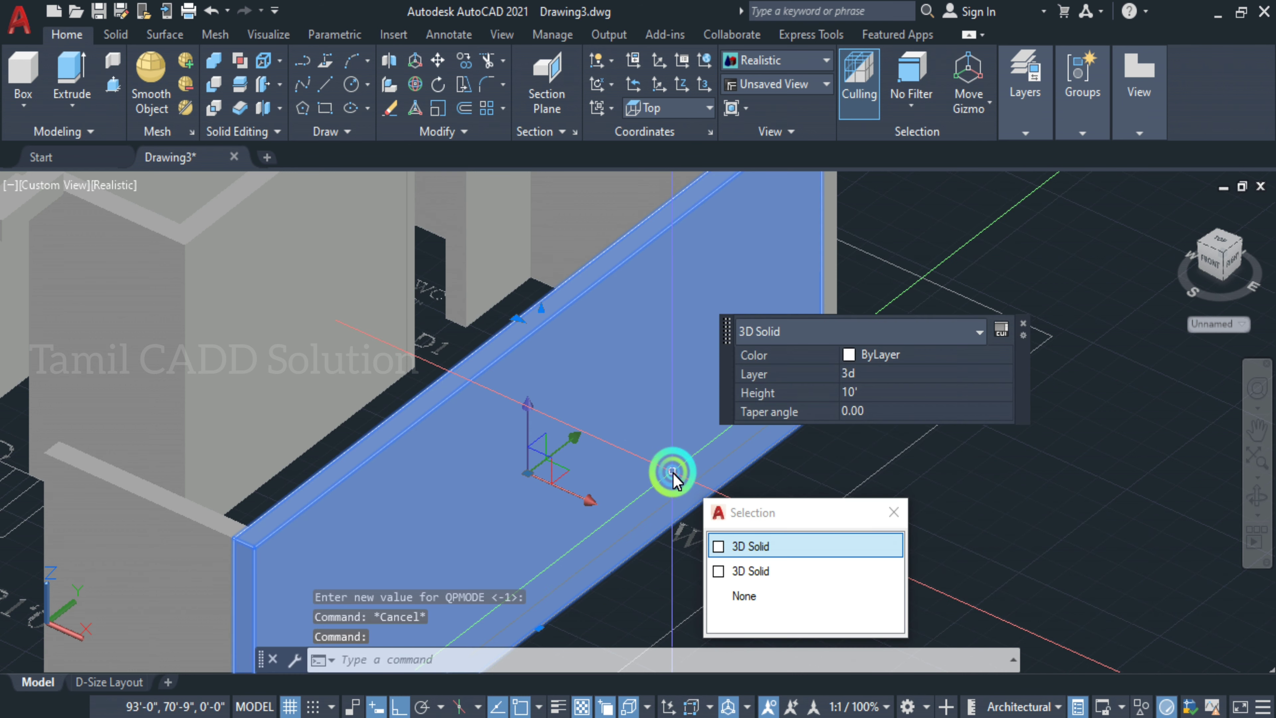
{"action": "key", "text": "Escape"}
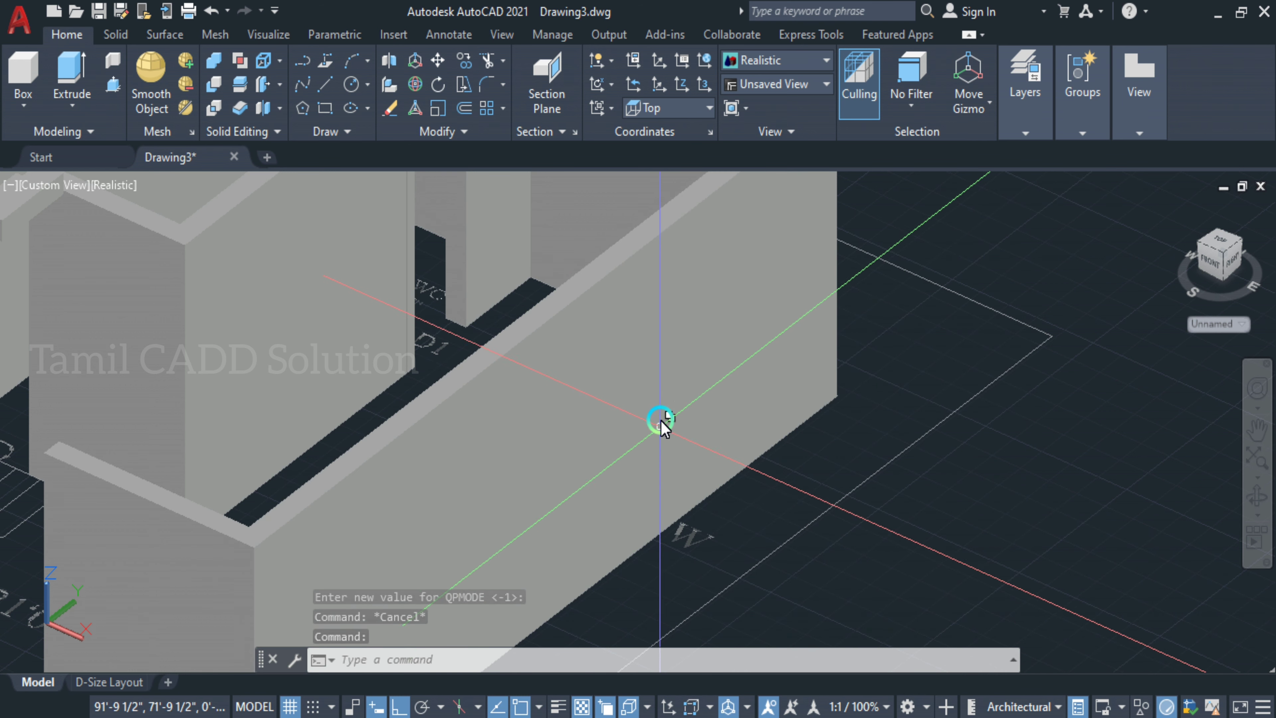
{"action": "mouse_move", "coordinate": [681, 444]}
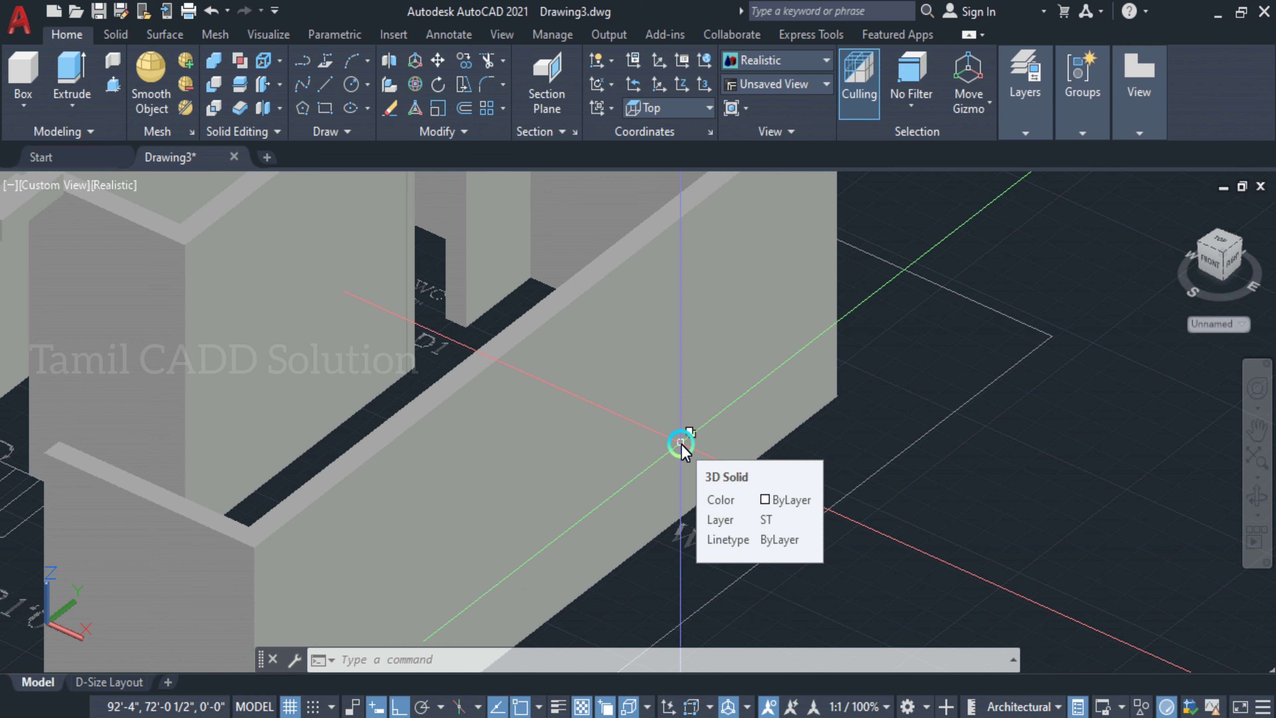
- Set the viewport's visual style to 2D Wireframe so the box inside the outer wall can be reached
{"action": "scroll", "coordinate": [36, 438], "scroll_direction": "up", "scroll_amount": 2}
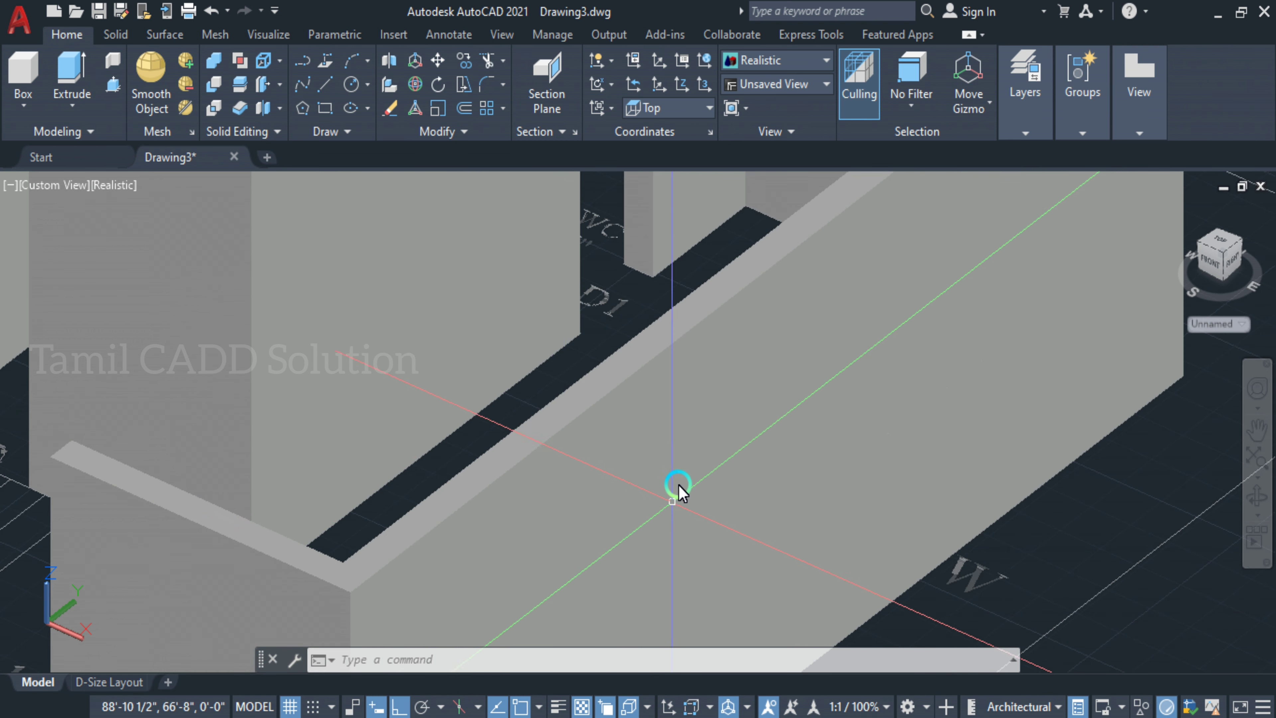
{"action": "scroll", "coordinate": [678, 453], "scroll_direction": "down", "scroll_amount": 5}
{"action": "middle_click_drag", "start_coordinate": [735, 422], "coordinate": [663, 414]}
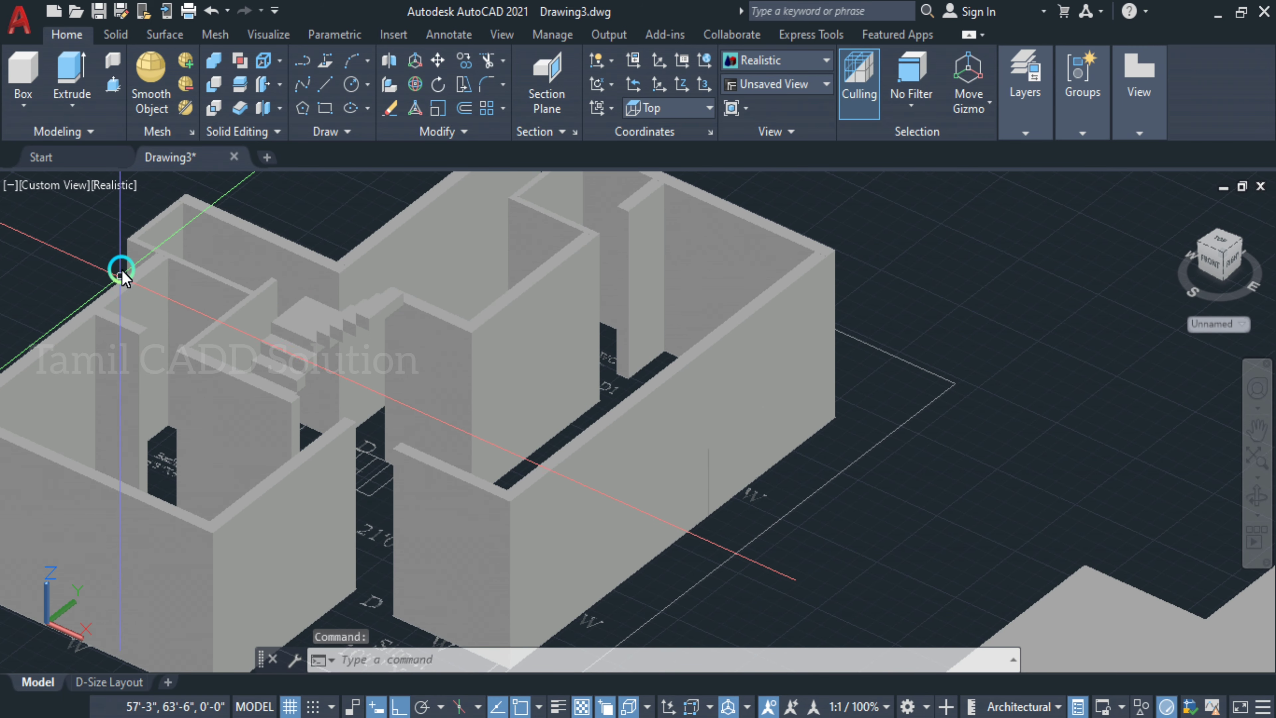
{"action": "left_click", "coordinate": [101, 185]}
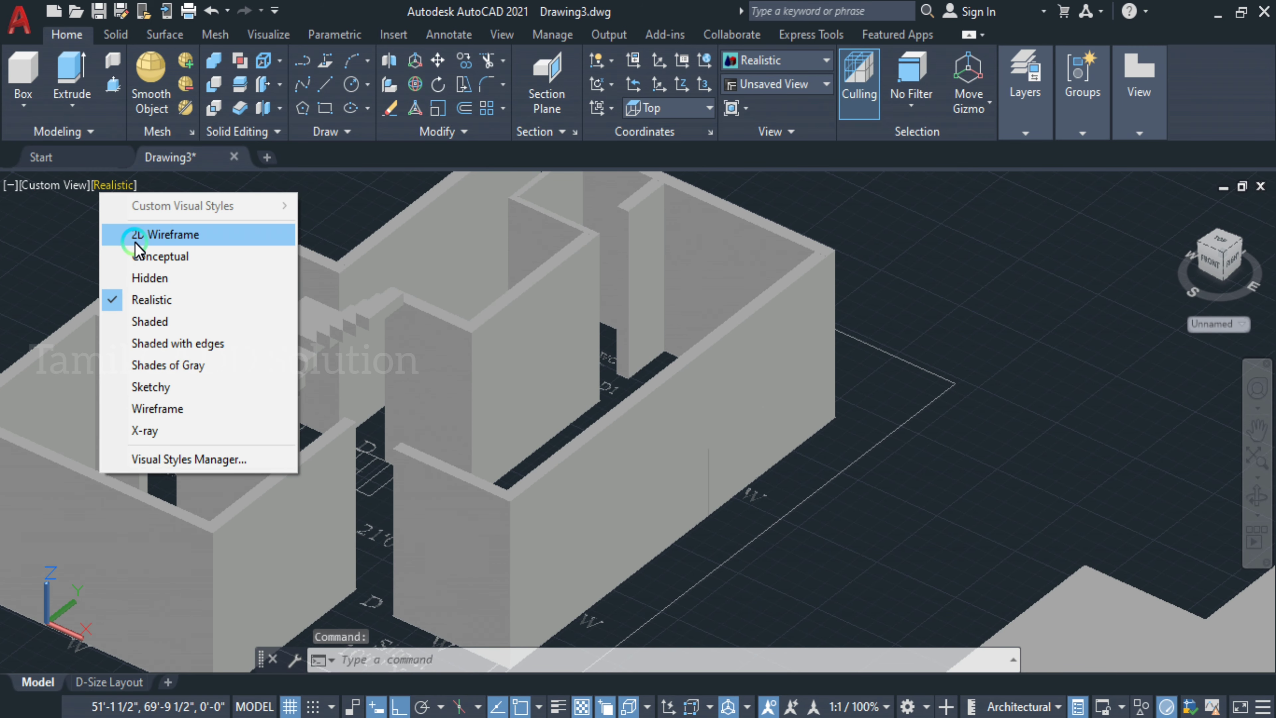
{"action": "left_click", "coordinate": [155, 240]}
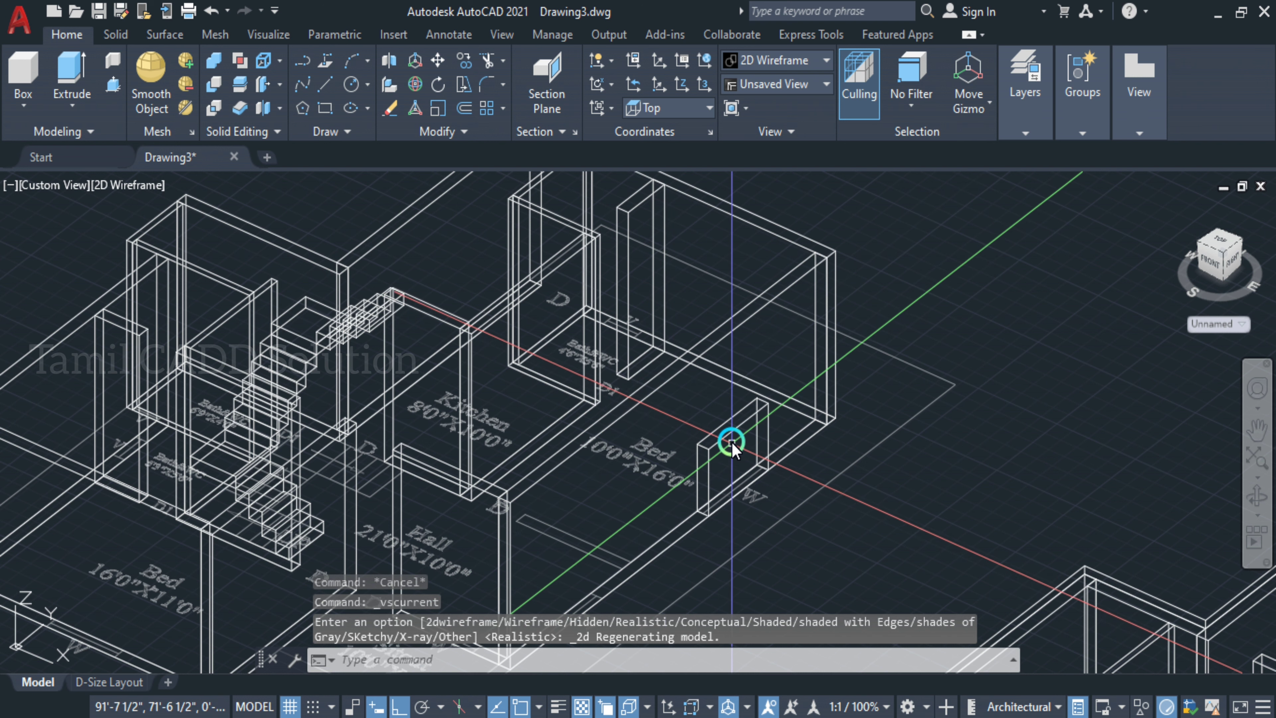
- Move the window box in the bedroom's outer wall vertically upward by 3', using the wall's bottom corner as base point
{"action": "left_click", "coordinate": [734, 430]}
{"action": "middle_click_drag", "start_coordinate": [692, 437], "coordinate": [541, 422]}
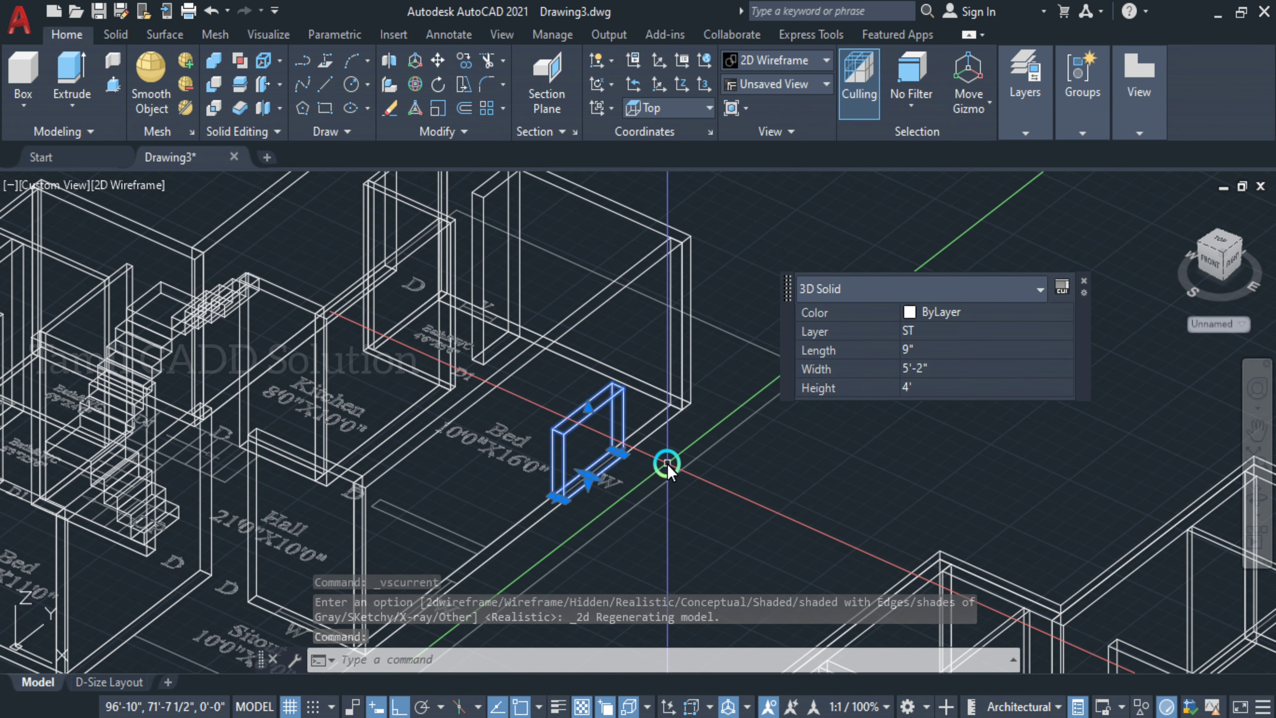
{"action": "type", "text": "m"}
{"action": "key", "text": "Return"}
{"action": "scroll", "coordinate": [675, 451], "scroll_direction": "up", "scroll_amount": 4}
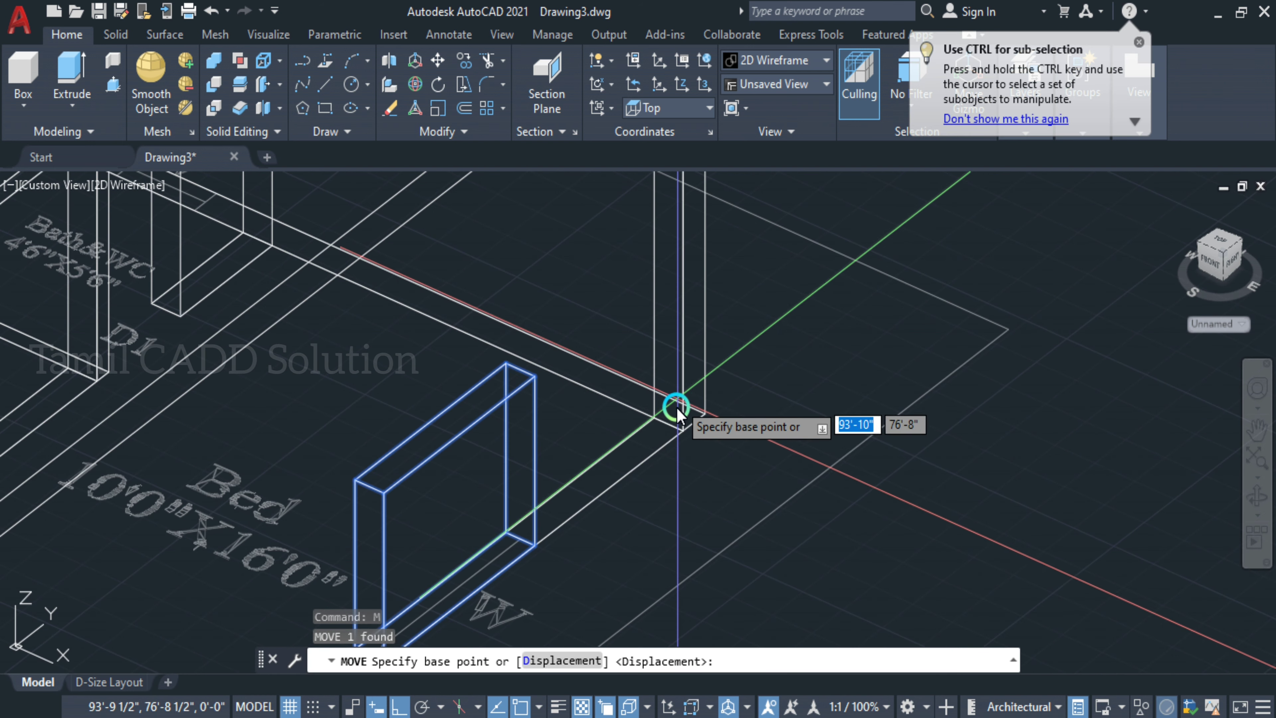
{"action": "left_click", "coordinate": [680, 430]}
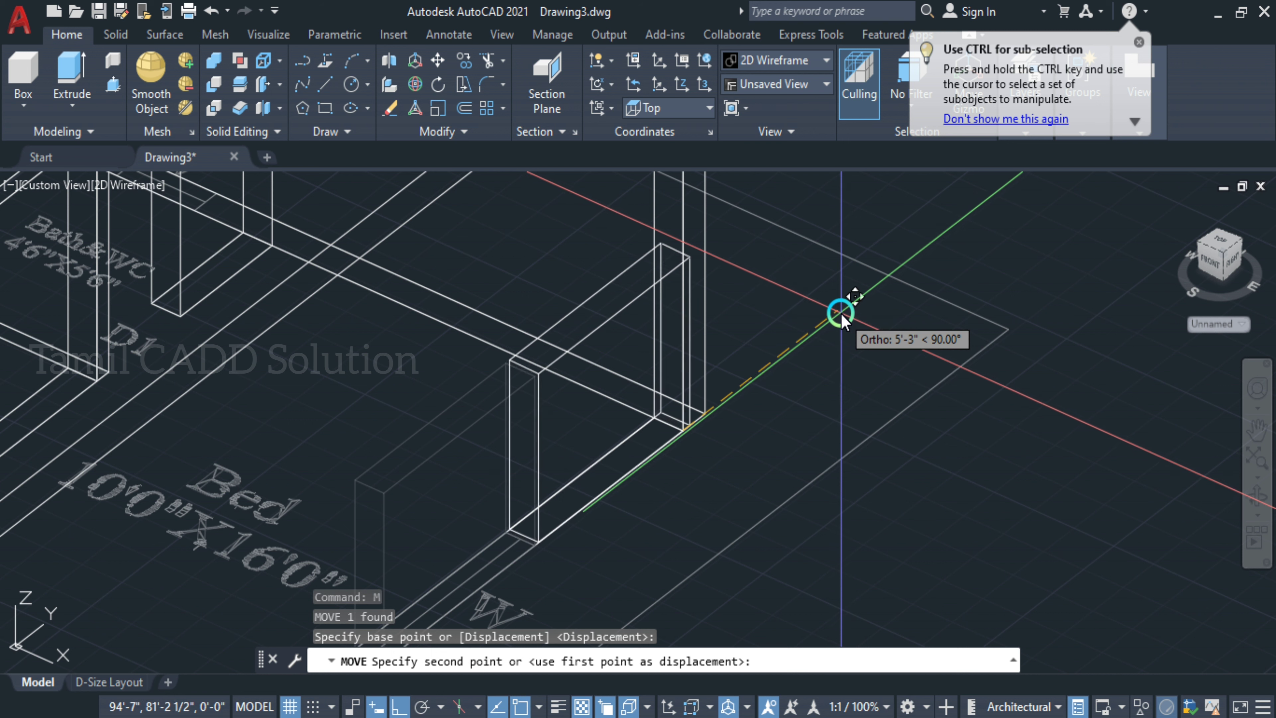
{"action": "key", "text": "F8"}
{"action": "key", "text": "F8"}
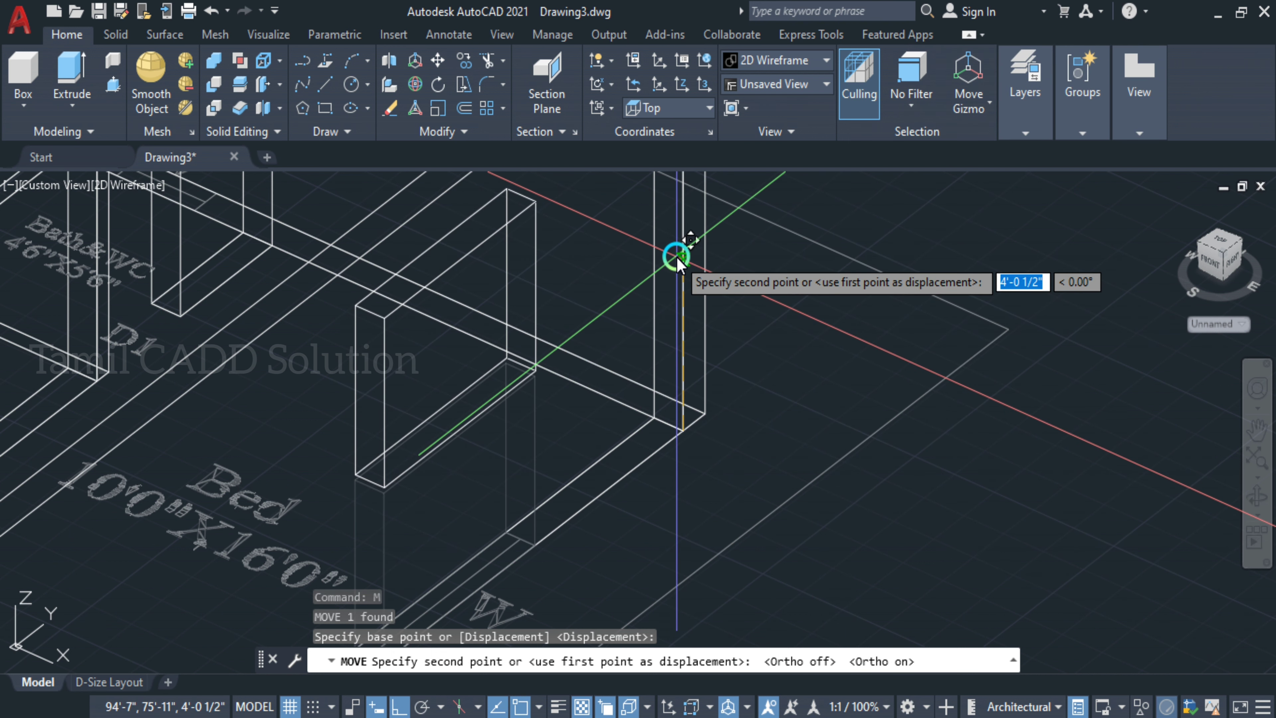
{"action": "type", "text": "3'"}
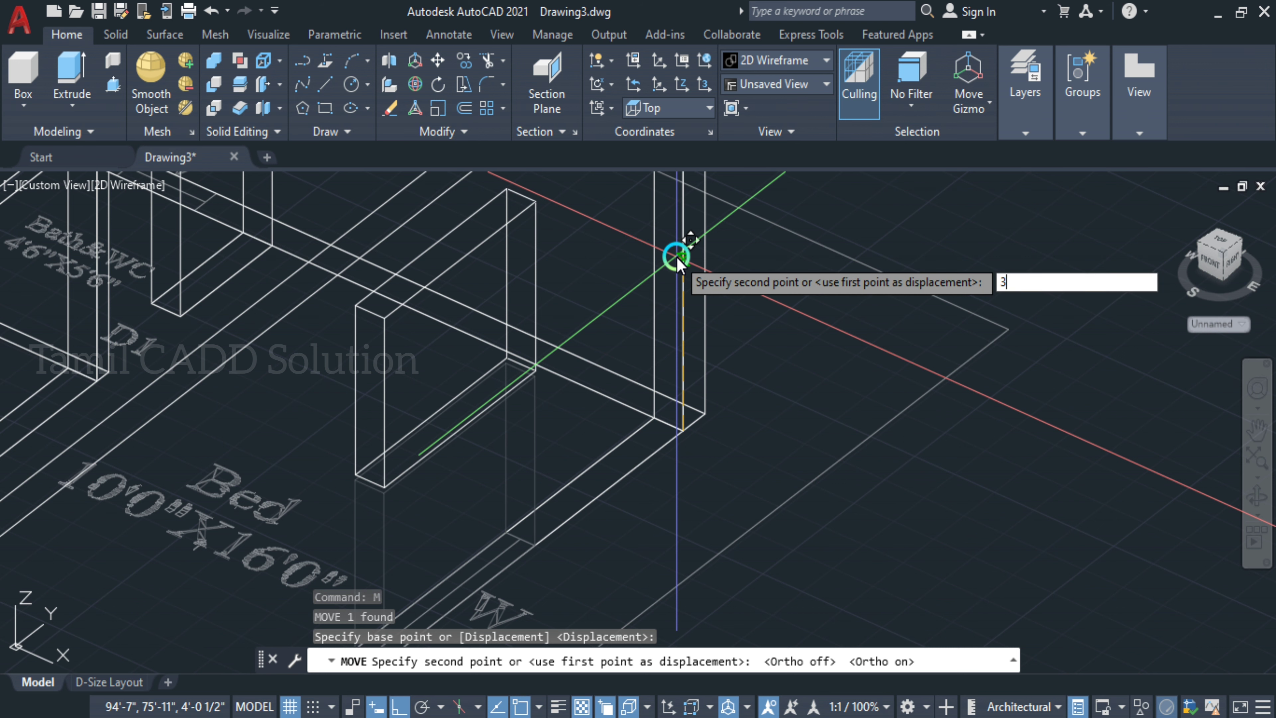
{"action": "key", "text": "Escape"}
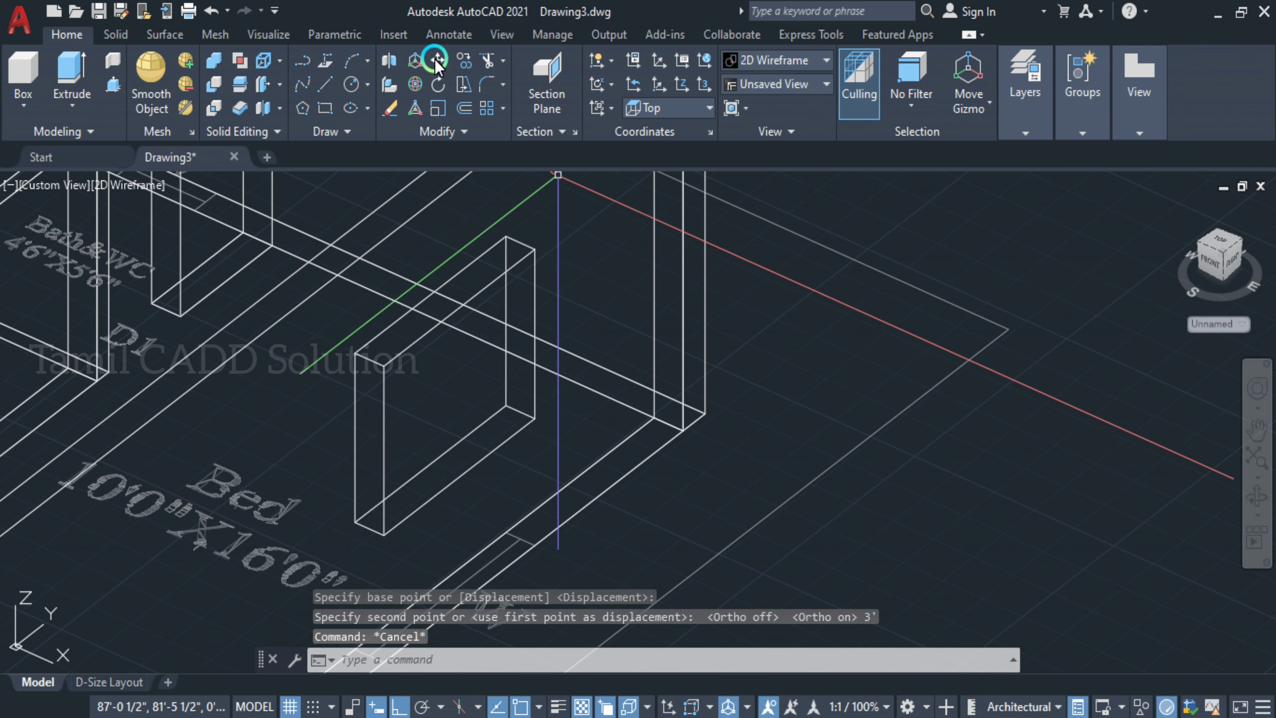
- Examine the raised window box's position in the outer wall from several viewing angles
{"action": "scroll", "coordinate": [430, 307], "scroll_direction": "down", "scroll_amount": 4}
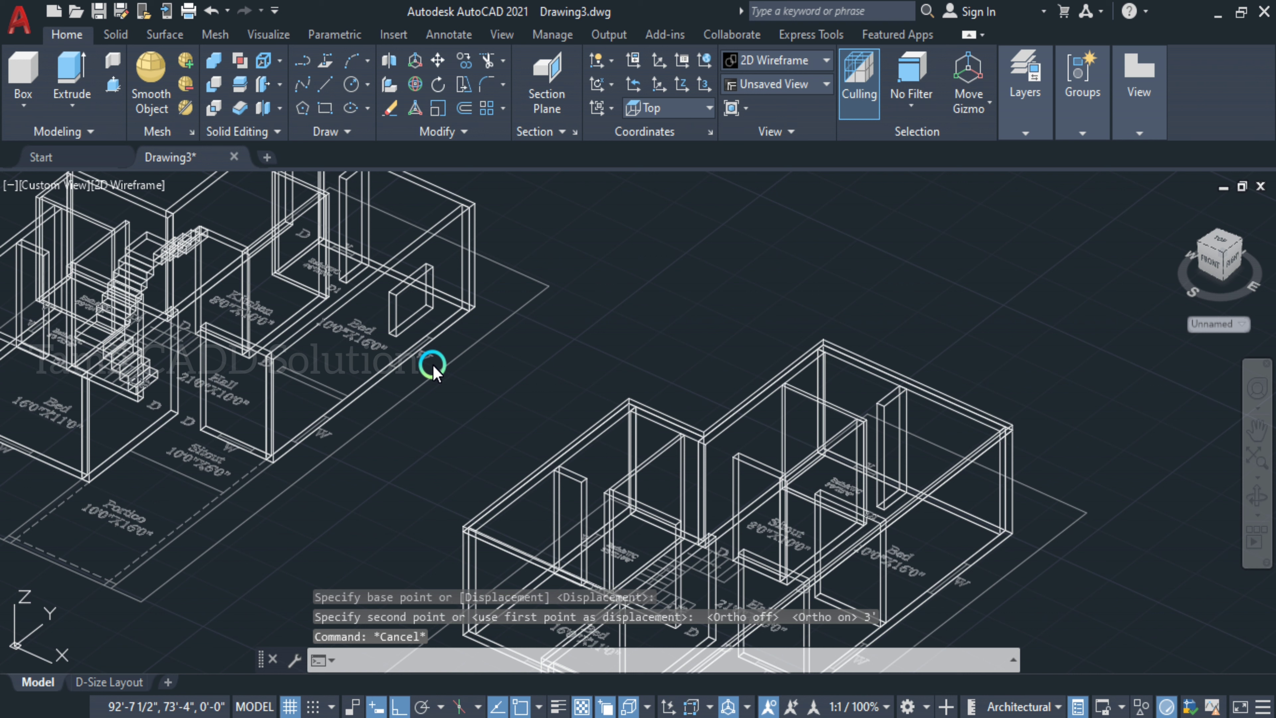
{"action": "middle_click_drag", "start_coordinate": [437, 369], "coordinate": [446, 385], "text": "shift"}
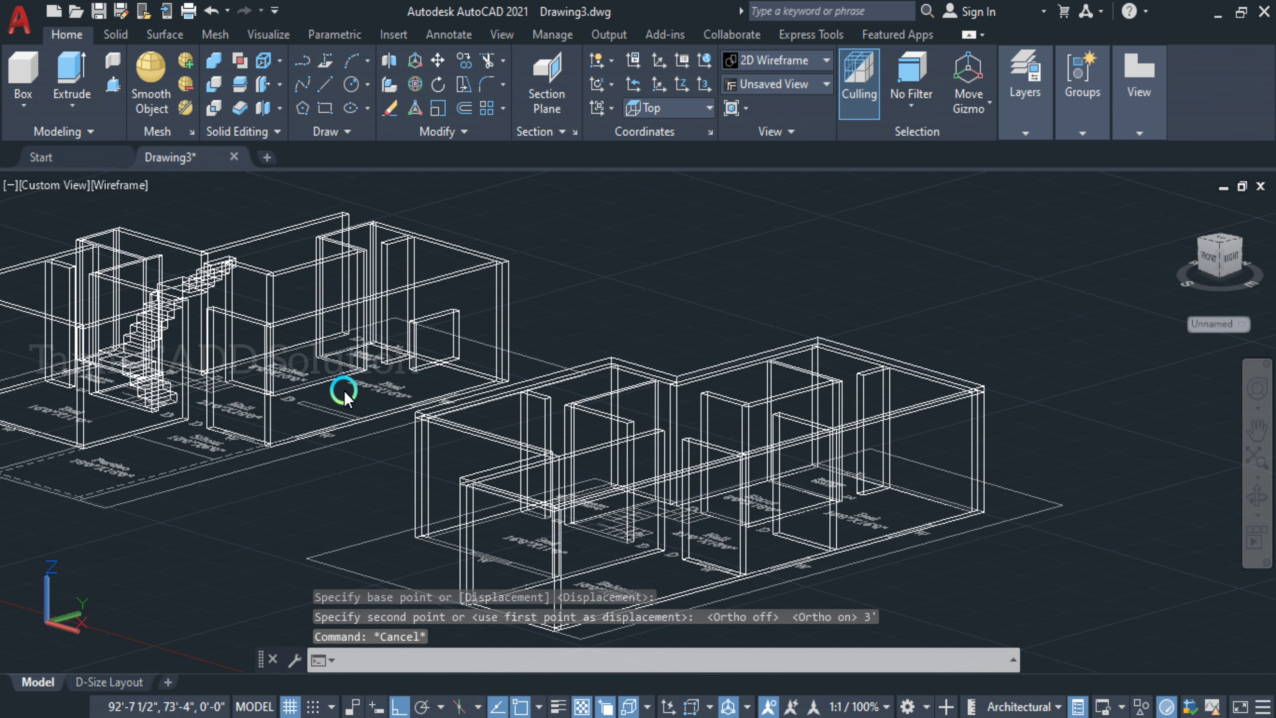
{"action": "right_click", "coordinate": [327, 373]}
{"action": "key", "text": "Escape"}
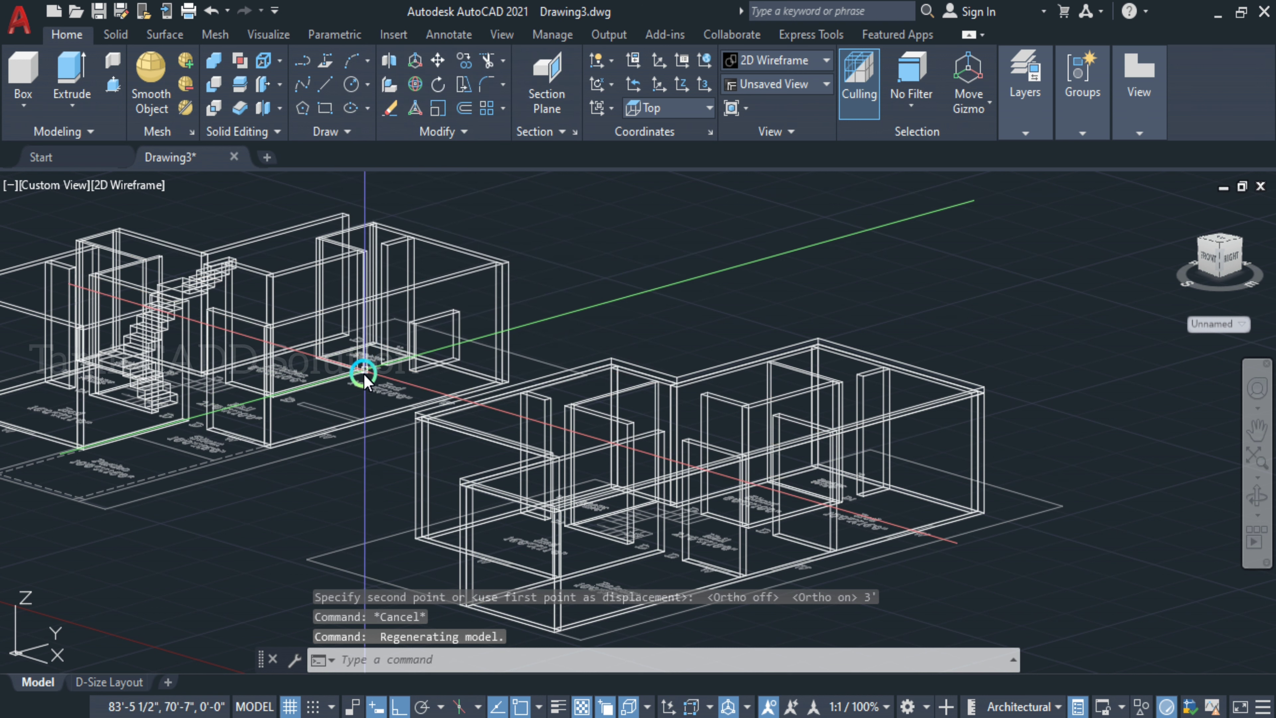
{"action": "middle_click", "coordinate": [361, 395], "text": "shift"}
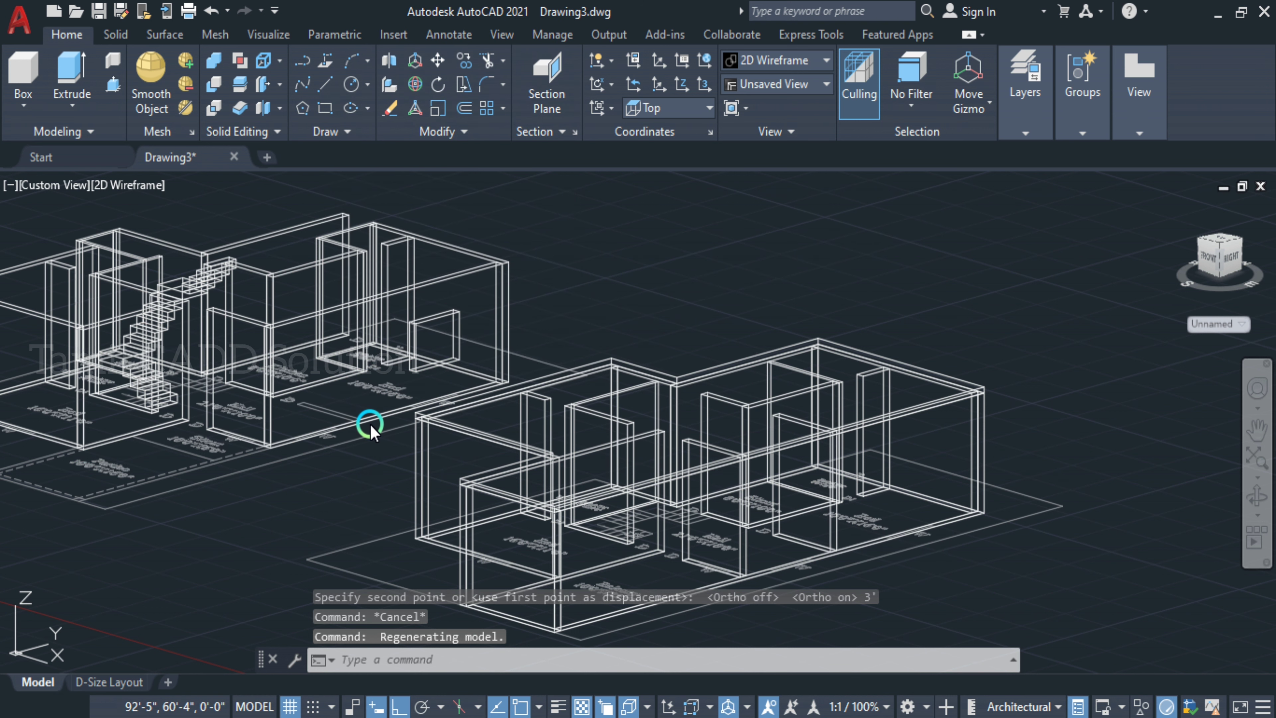
{"action": "middle_click_drag", "start_coordinate": [370, 431], "coordinate": [370, 431], "text": "shift"}
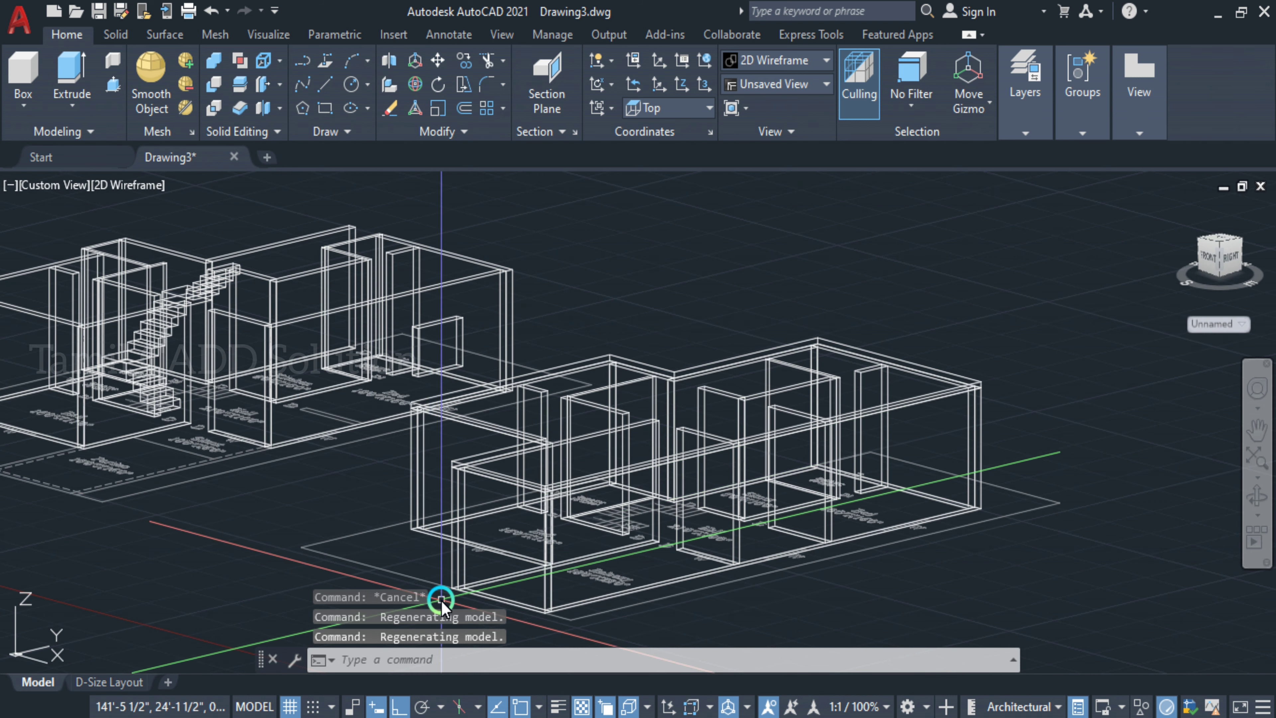
{"action": "middle_click_drag", "start_coordinate": [378, 437], "coordinate": [423, 452], "text": "shift"}
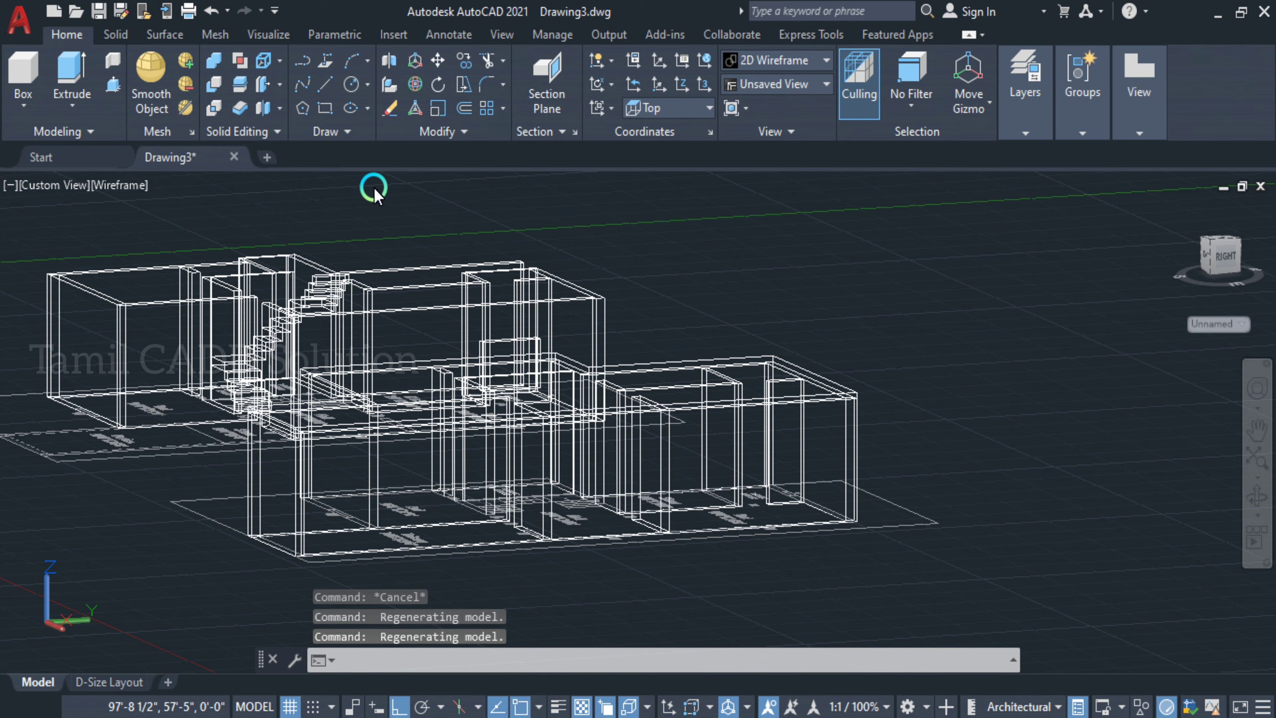
{"action": "scroll", "coordinate": [452, 171], "scroll_direction": "up", "scroll_amount": 3}
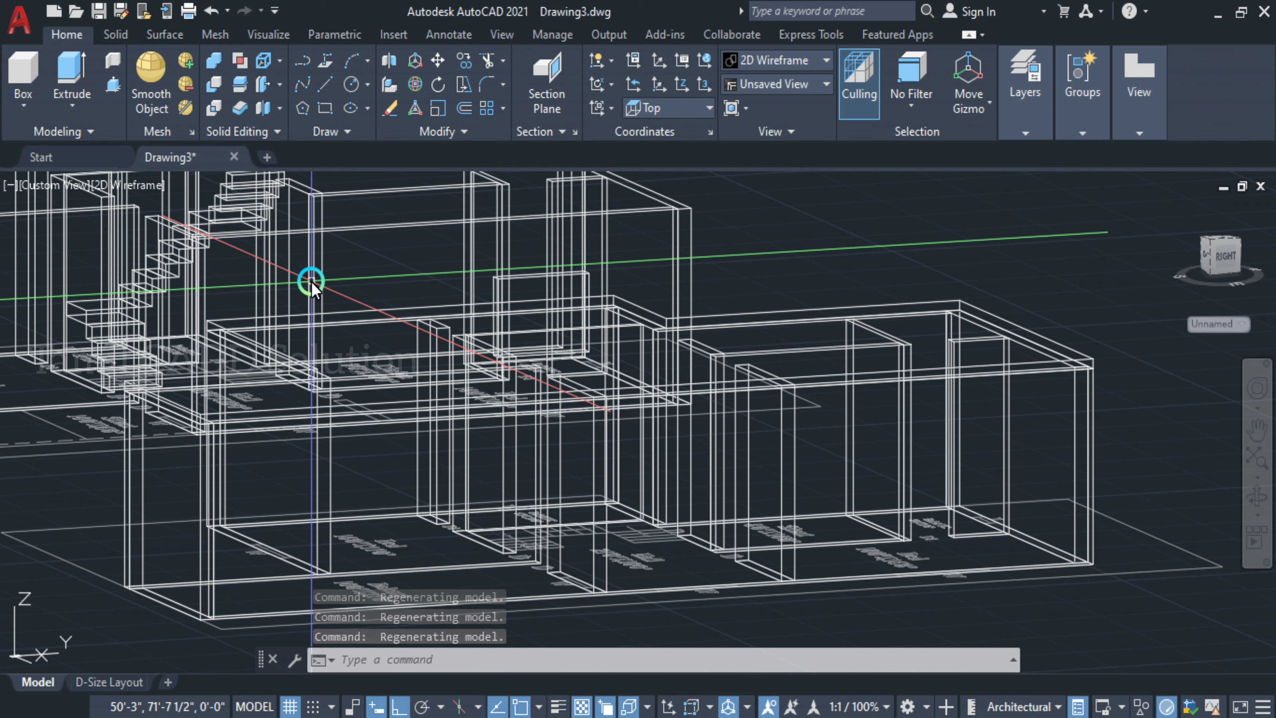
- Switch the model to the SW Isometric view with the -VIEW command and frame the ground floor's window box
{"action": "type", "text": "-v"}
{"action": "key", "text": "Return"}
{"action": "type", "text": "s"}
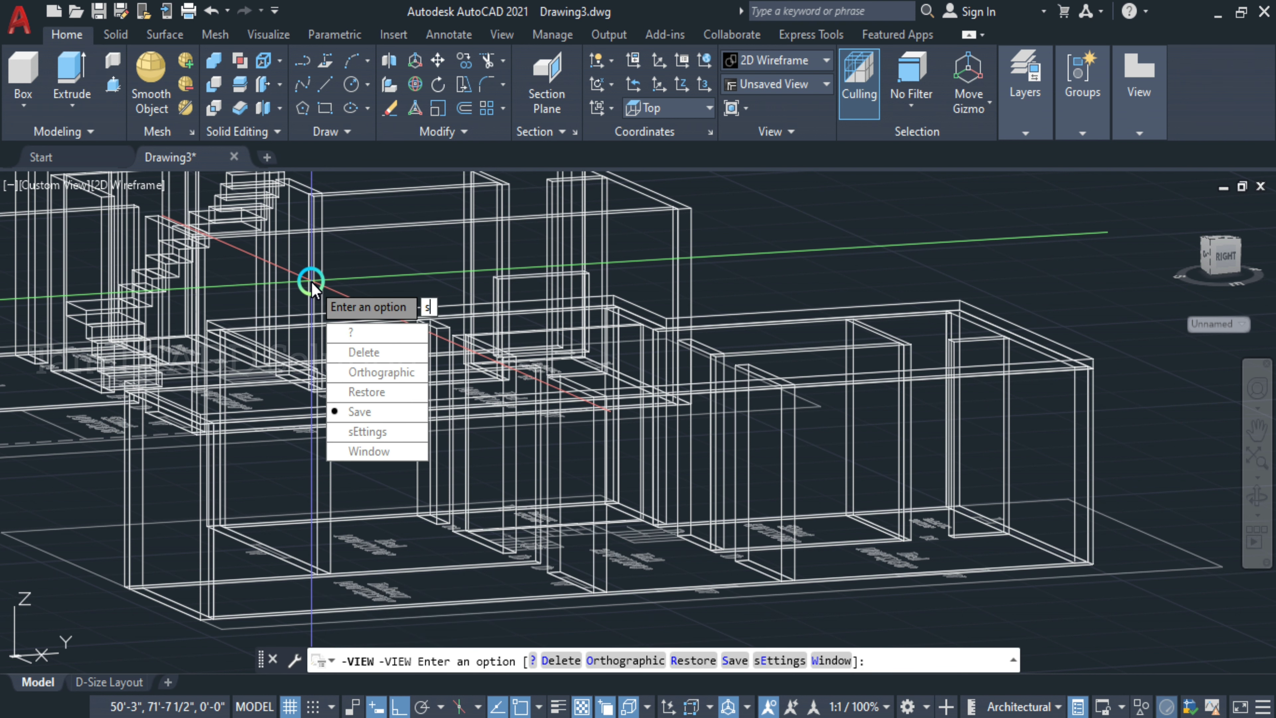
{"action": "type", "text": "w"}
{"action": "key", "text": "Return"}
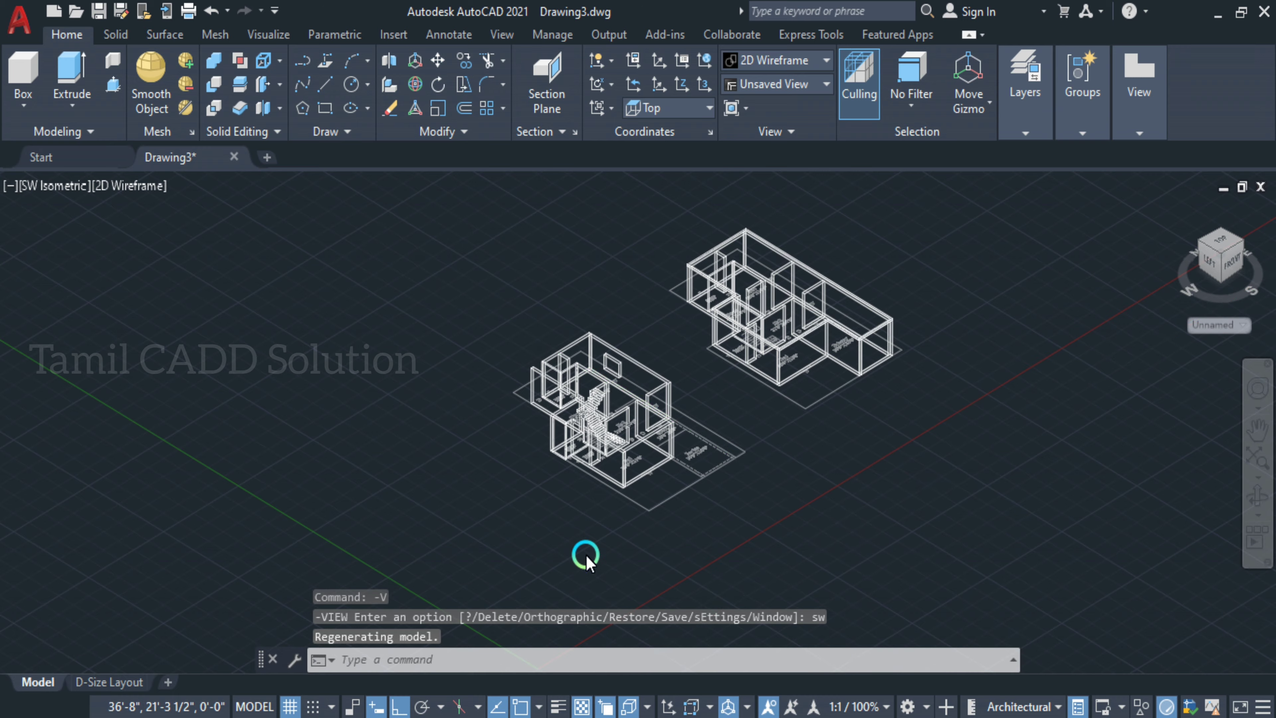
{"action": "scroll", "coordinate": [586, 555], "scroll_direction": "up", "scroll_amount": 10}
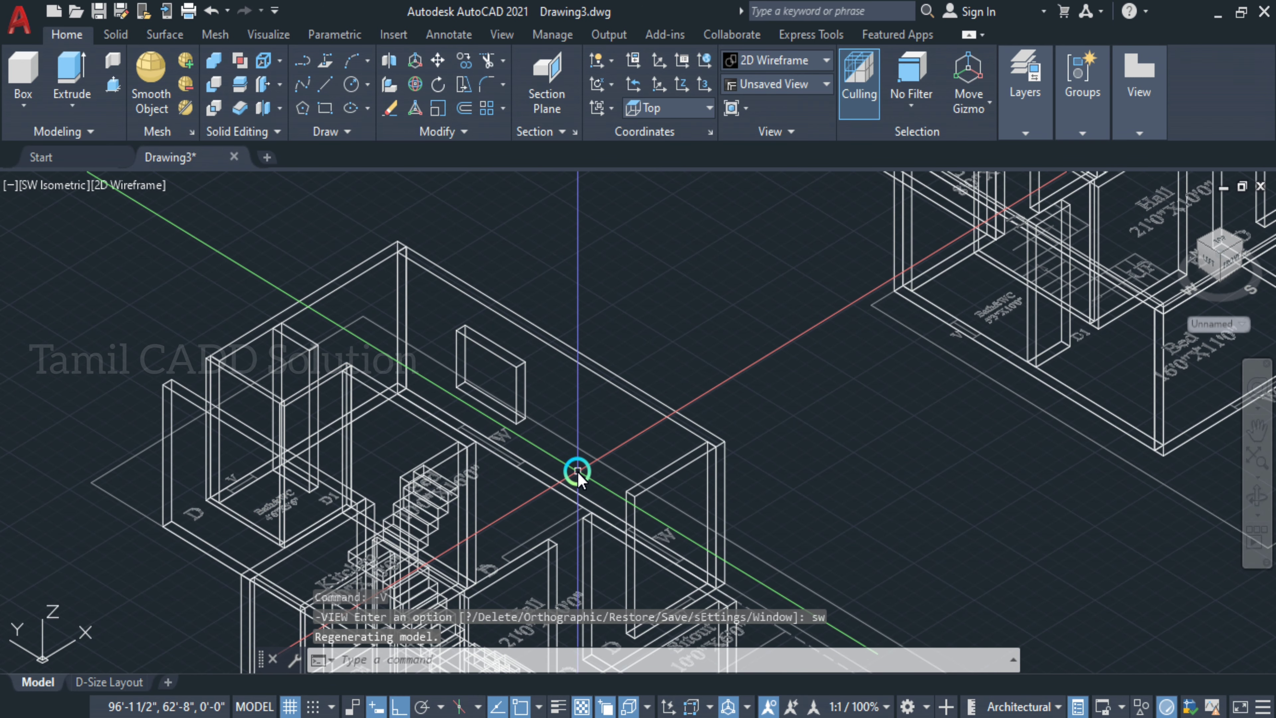
{"action": "scroll", "coordinate": [511, 441], "scroll_direction": "up", "scroll_amount": 5}
{"action": "scroll", "coordinate": [554, 427], "scroll_direction": "down", "scroll_amount": 5}
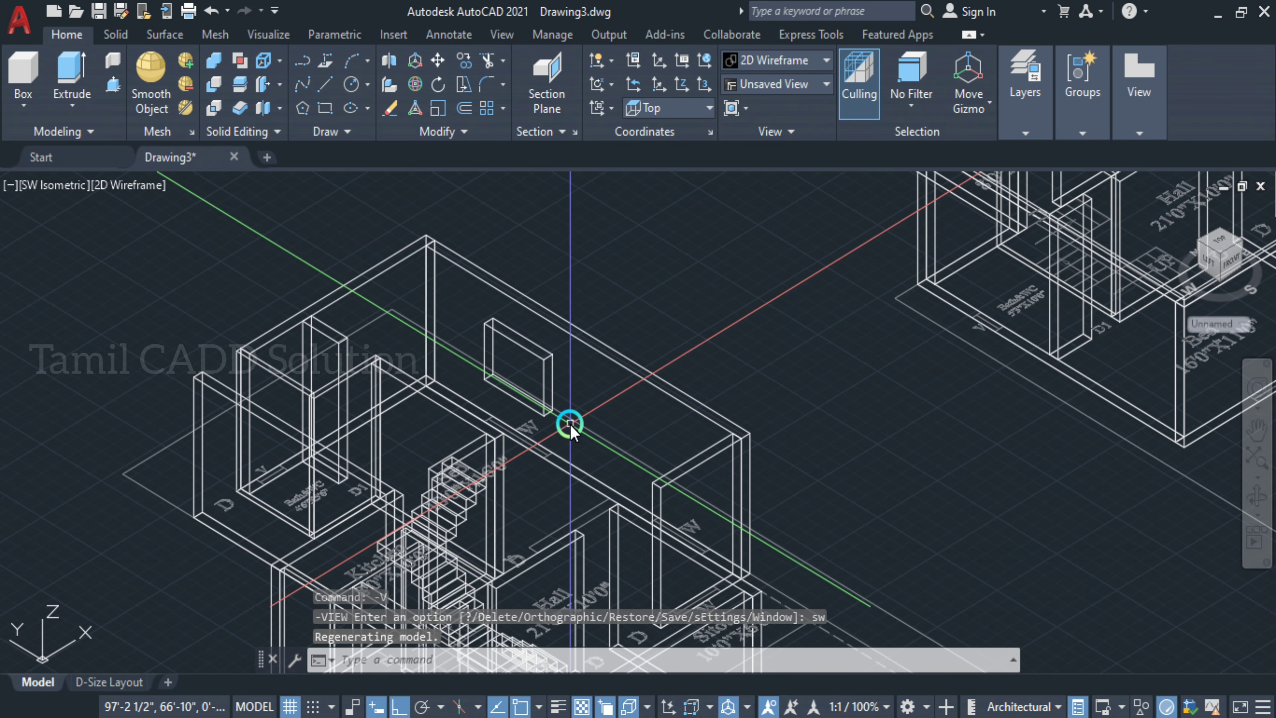
{"action": "scroll", "coordinate": [570, 425], "scroll_direction": "down", "scroll_amount": 2}
- Open the choice of visual styles for the viewport
{"action": "left_click", "coordinate": [123, 186]}
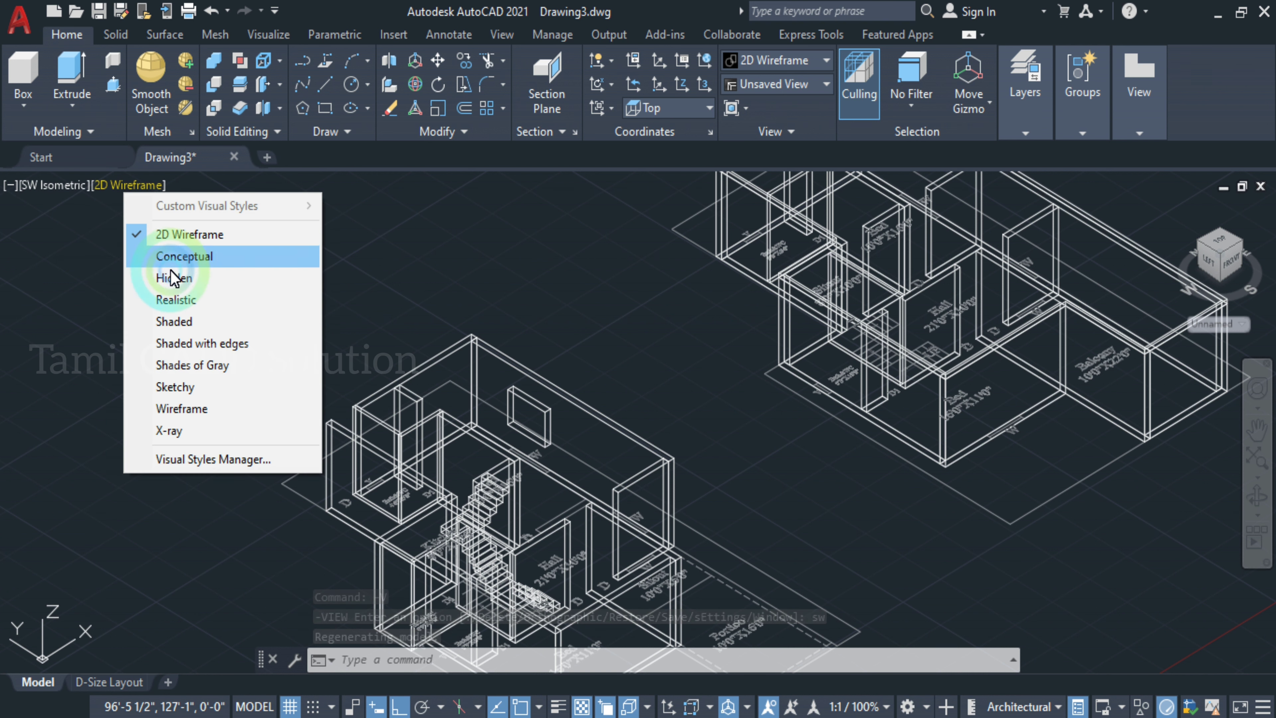
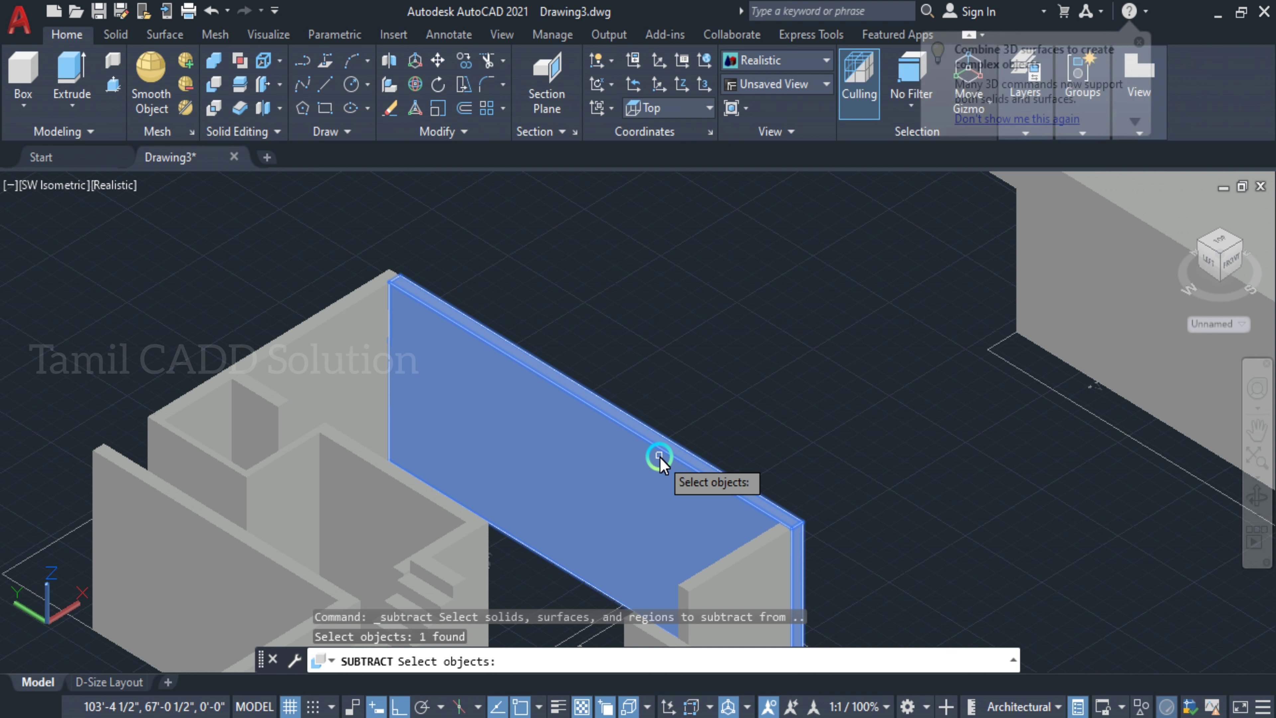
- Subtract the raised window box from the bedroom's long outer wall to cut the window opening
{"action": "key", "text": "Return"}
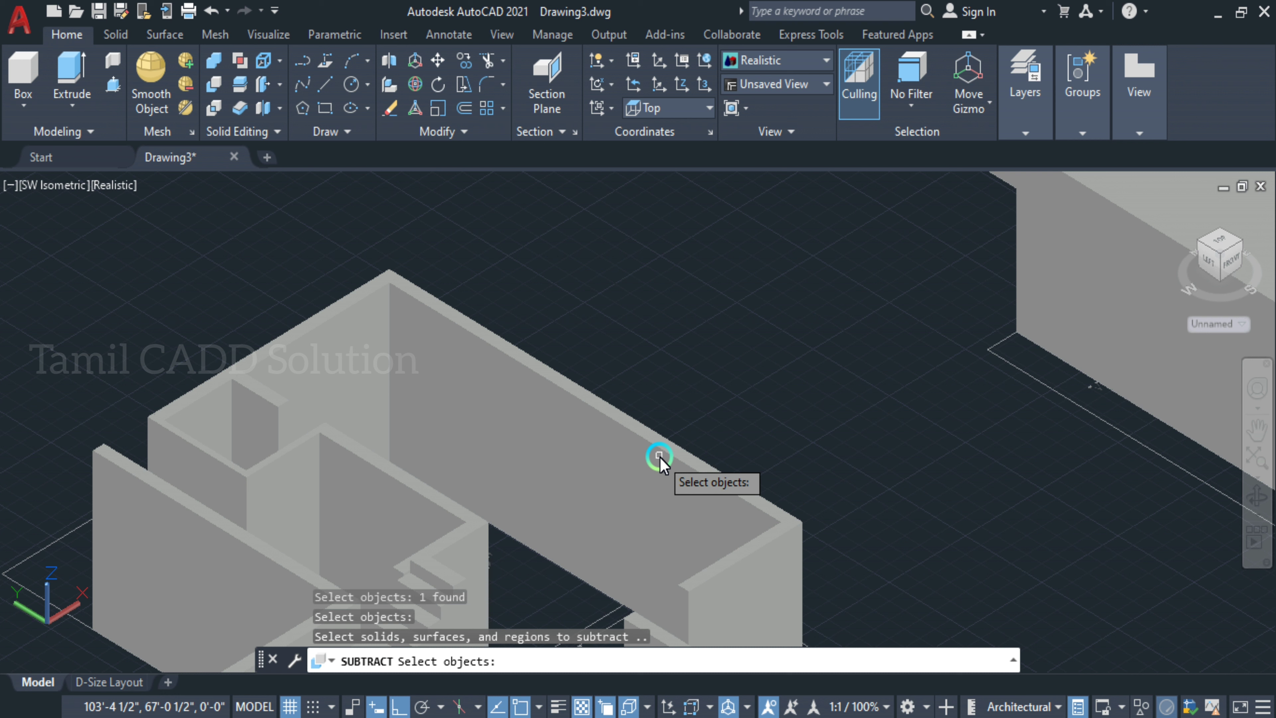
{"action": "left_click", "coordinate": [536, 449]}
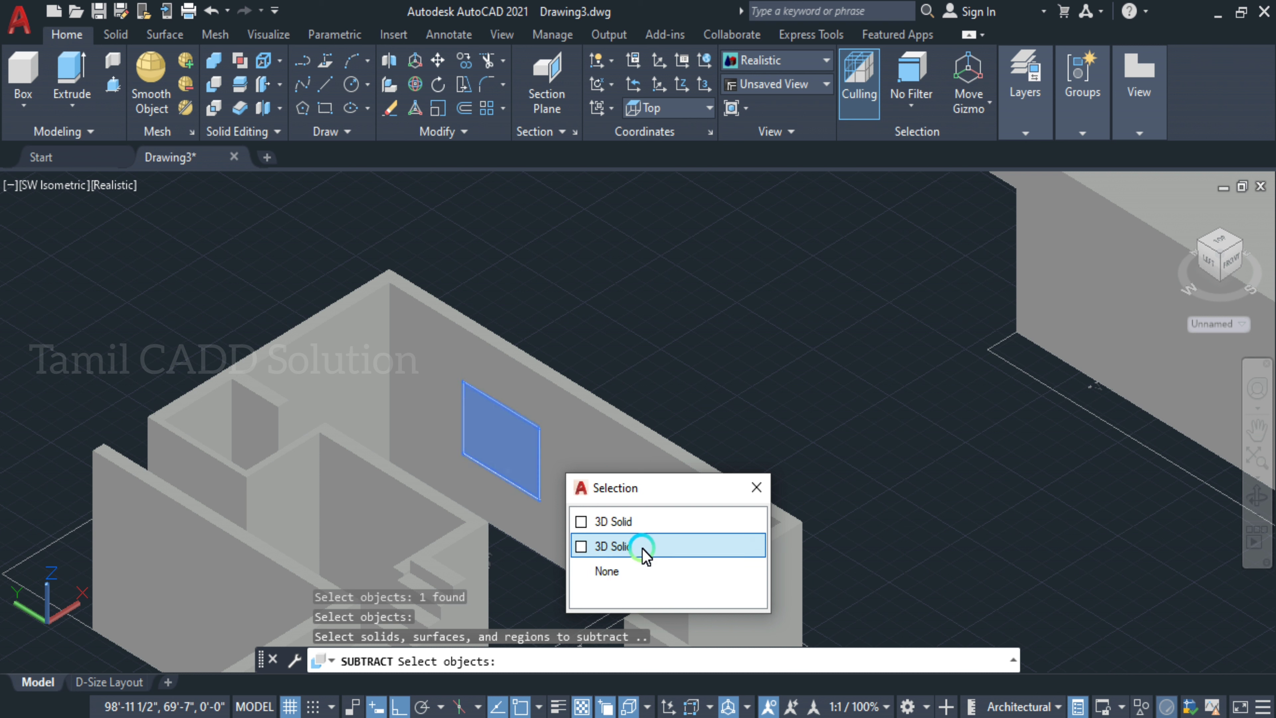
{"action": "left_click", "coordinate": [621, 546]}
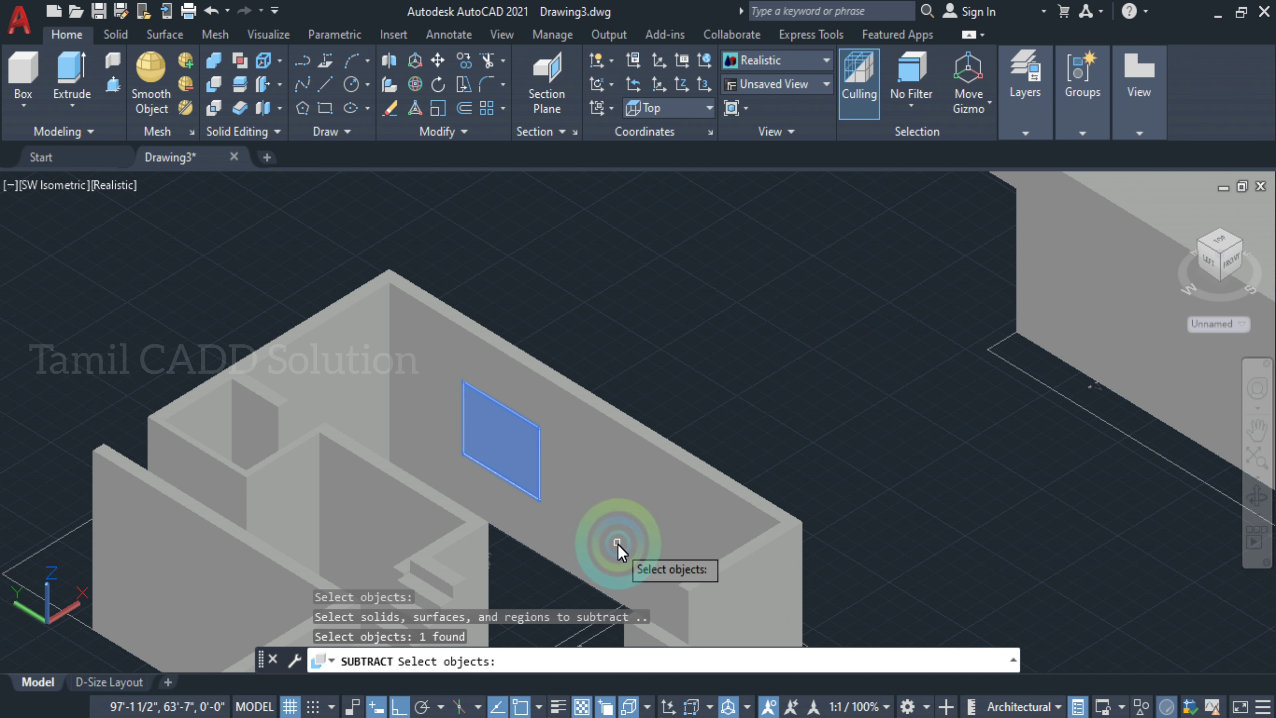
{"action": "key", "text": "Return"}
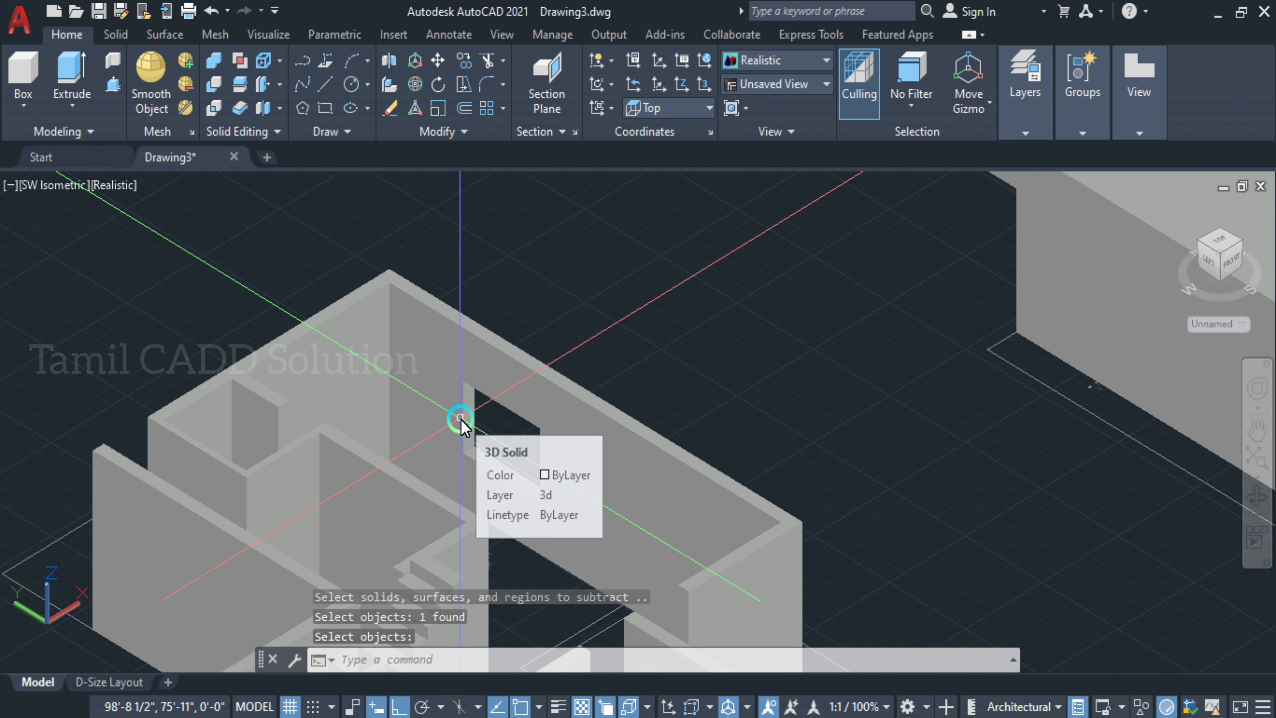
{"action": "key", "text": "Return"}
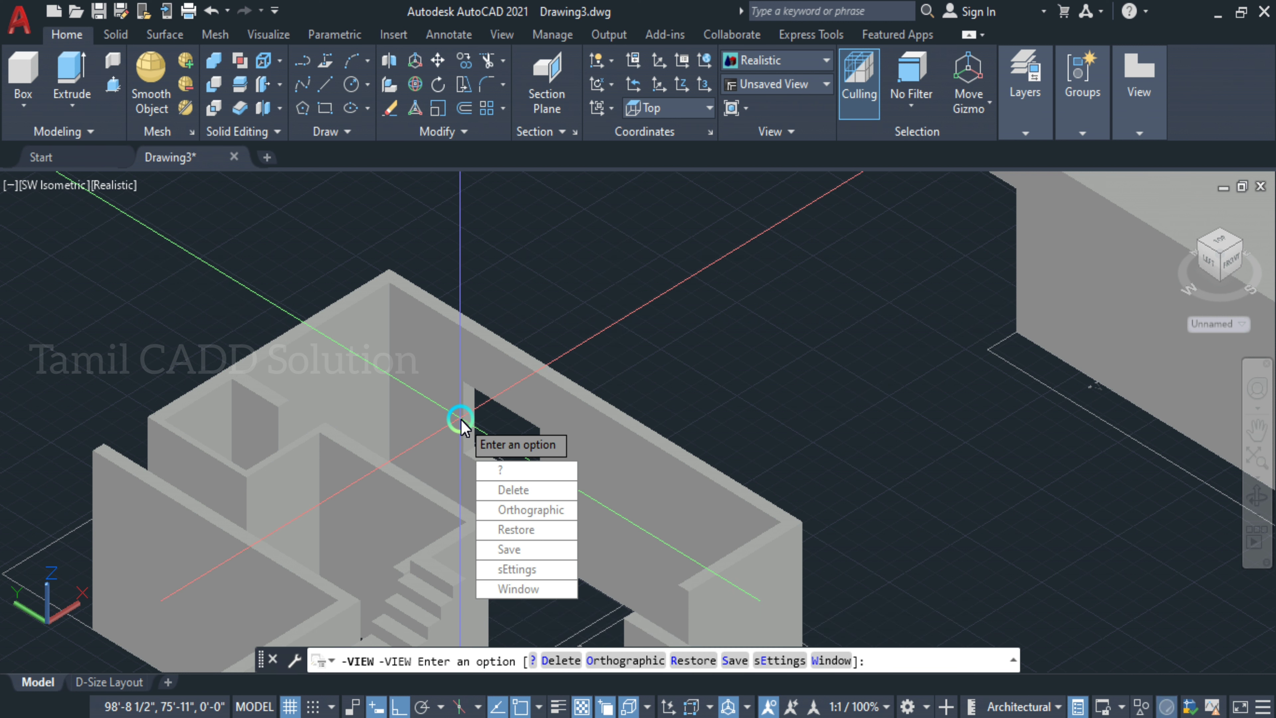
{"action": "type", "text": "2"}
{"action": "key", "text": "Return"}
{"action": "key", "text": "Escape"}
{"action": "key", "text": "Escape"}
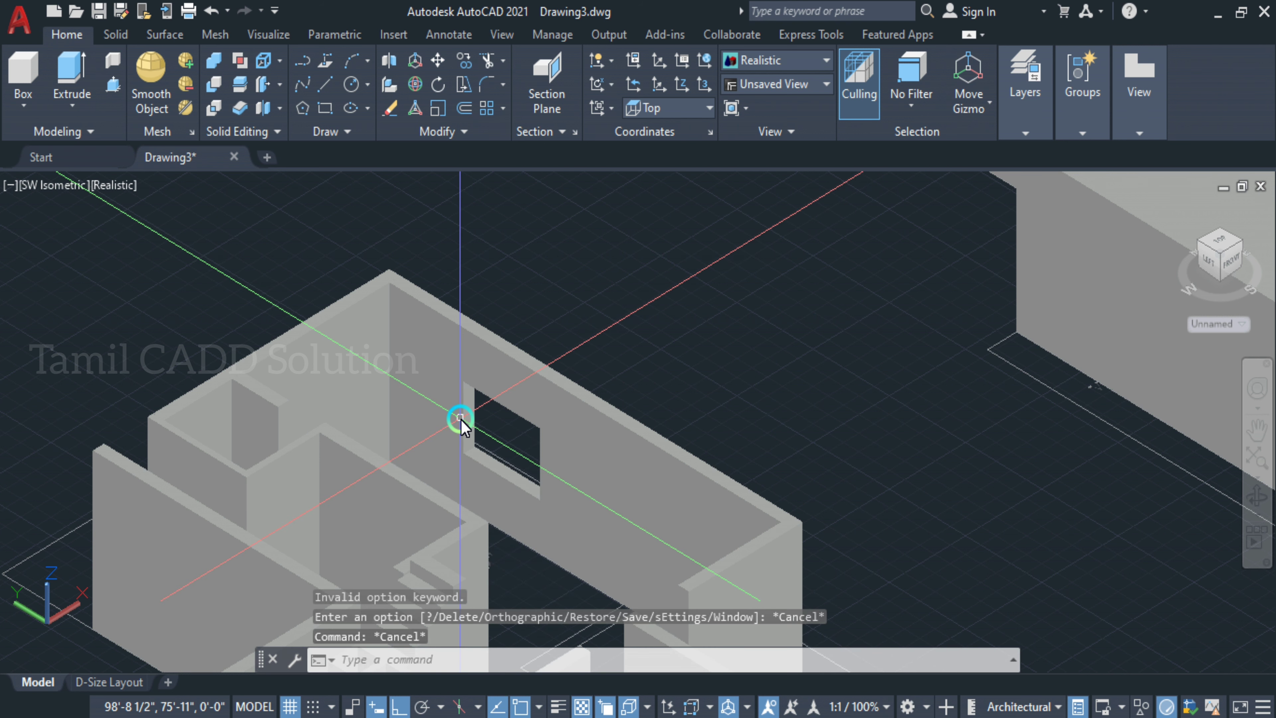
- Switch the model to the Top view with the -VIEW command and set the visual style to 2D Wireframe
{"action": "type", "text": "-v"}
{"action": "key", "text": "Return"}
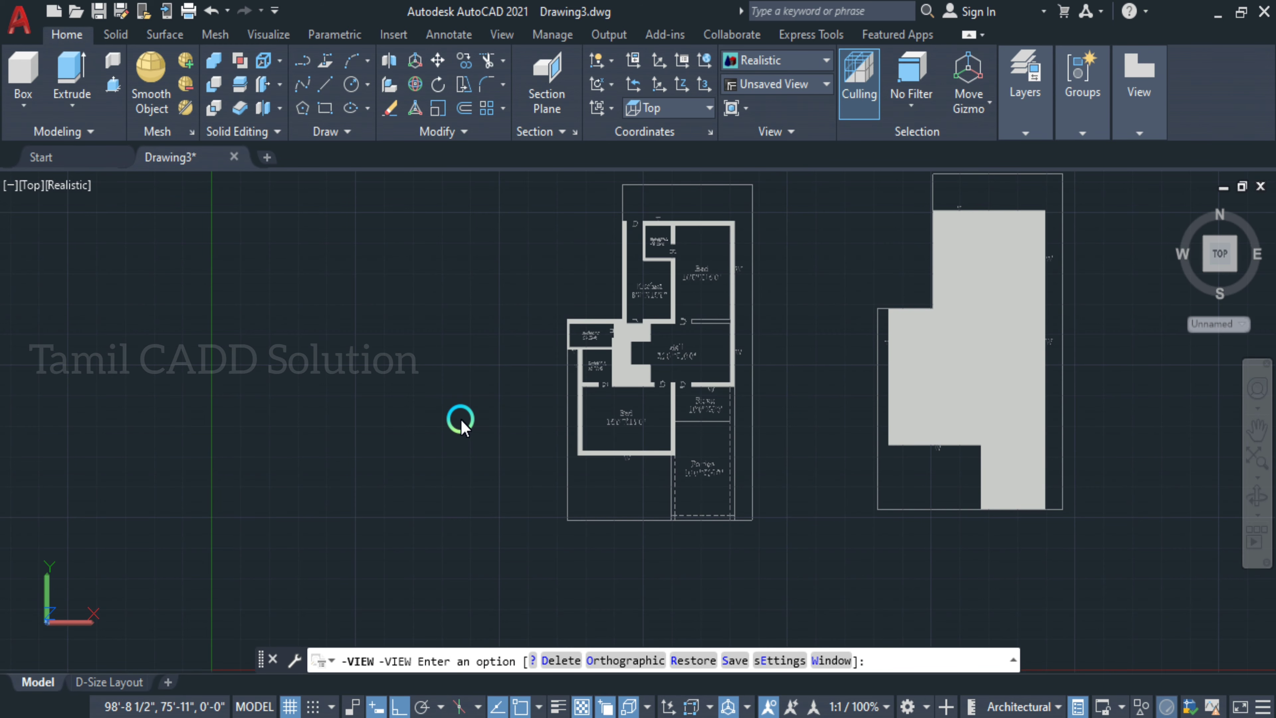
{"action": "type", "text": "vs"}
{"action": "key", "text": "Return"}
{"action": "type", "text": "2"}
{"action": "key", "text": "Return"}
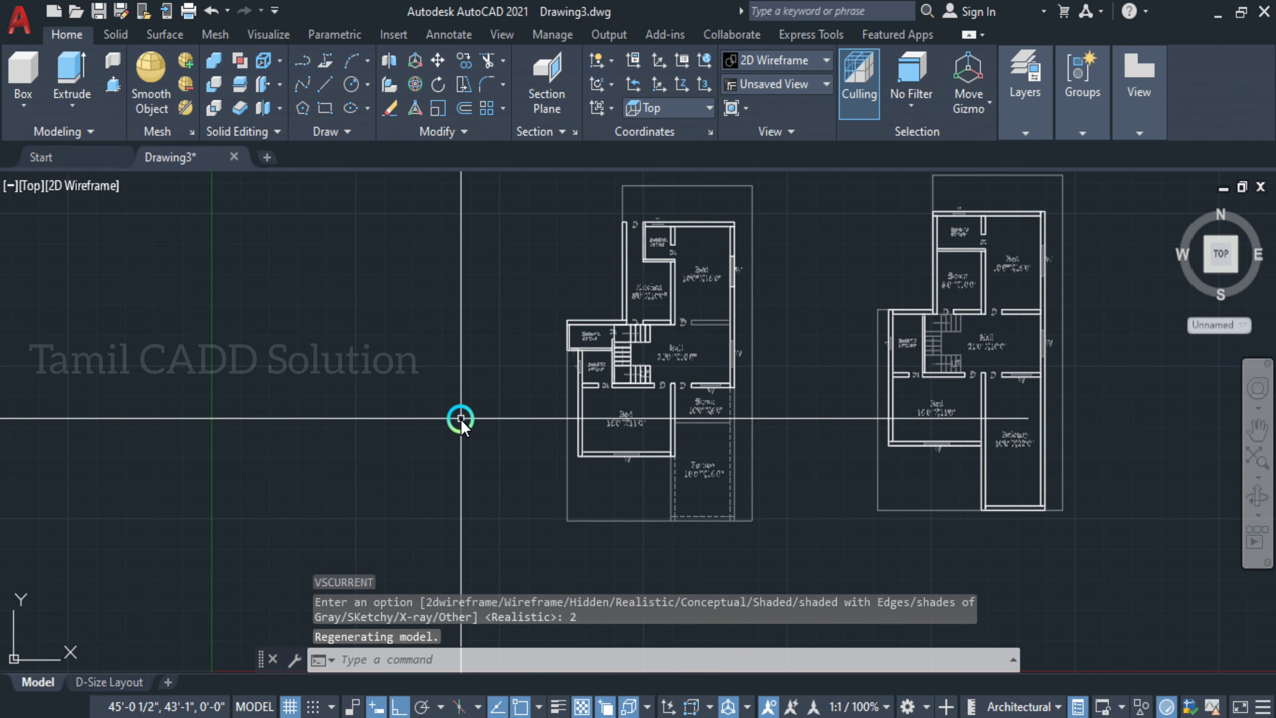
- Create a 4' high box solid over the hall's window symbol in the outer wall, from one corner to the opposite corner
{"action": "scroll", "coordinate": [698, 365], "scroll_direction": "up", "scroll_amount": 5}
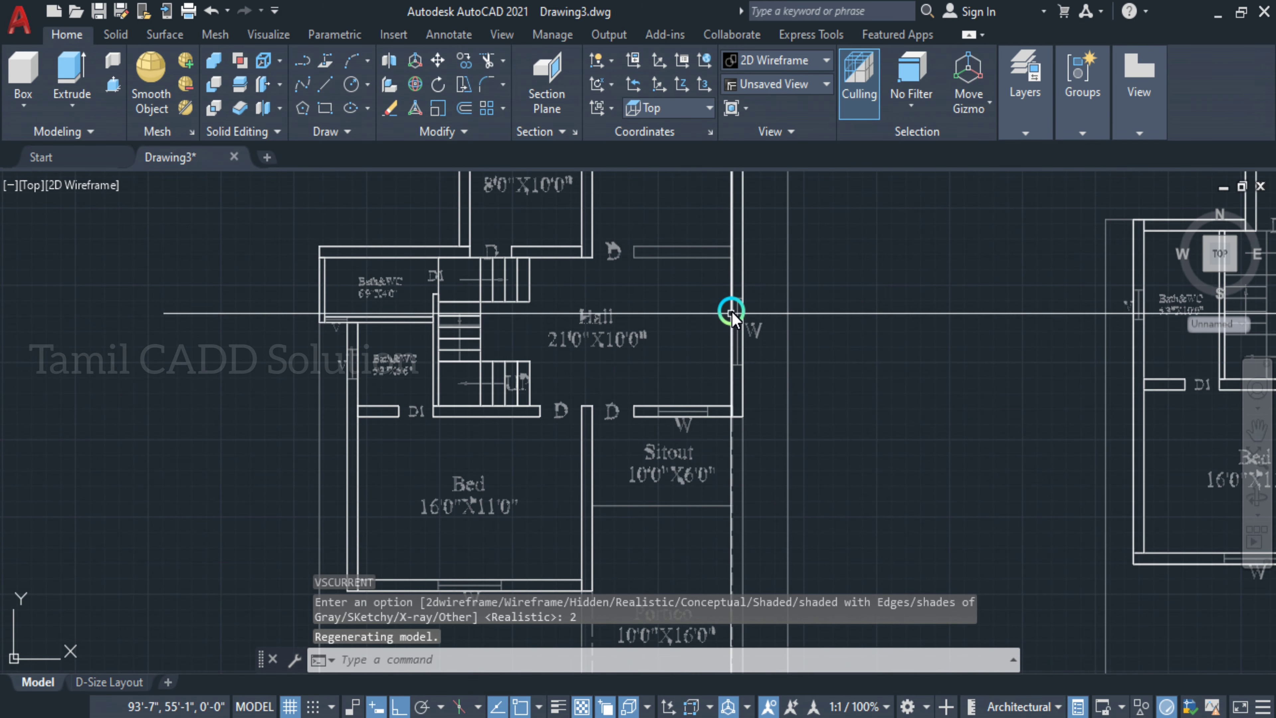
{"action": "scroll", "coordinate": [744, 347], "scroll_direction": "up", "scroll_amount": 4}
{"action": "scroll", "coordinate": [588, 332], "scroll_direction": "up", "scroll_amount": 4}
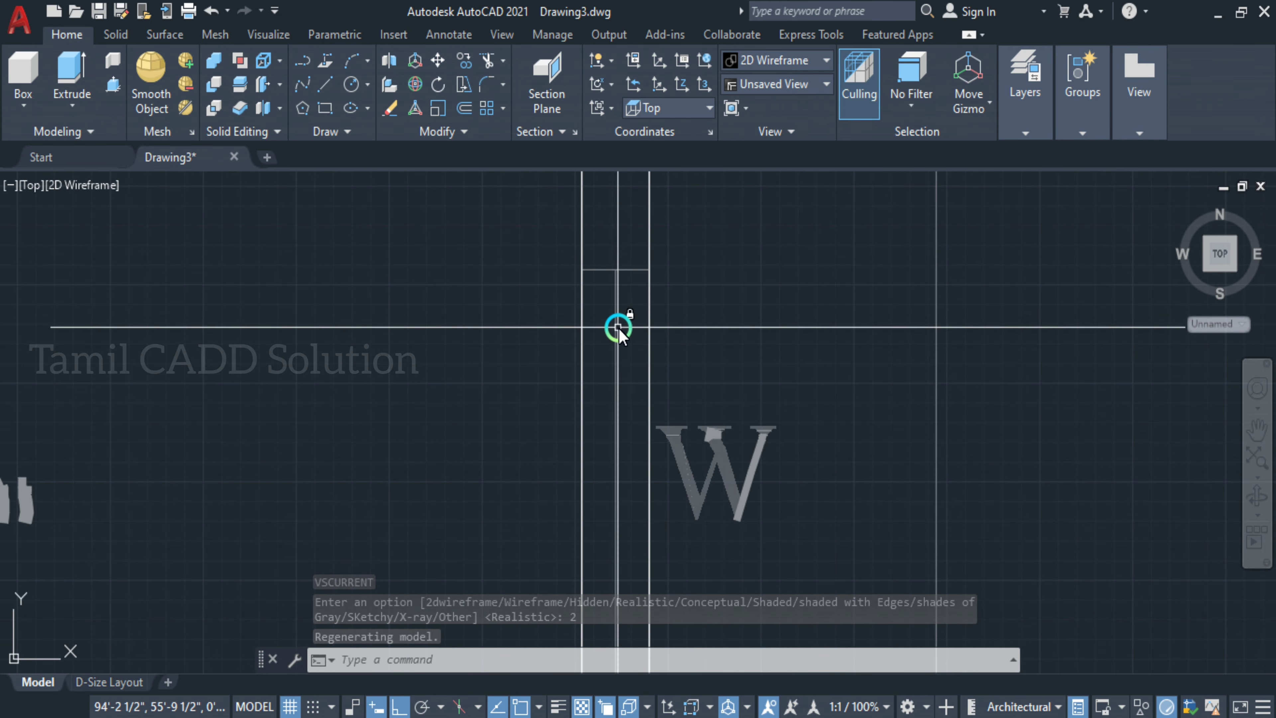
{"action": "left_click", "coordinate": [23, 75]}
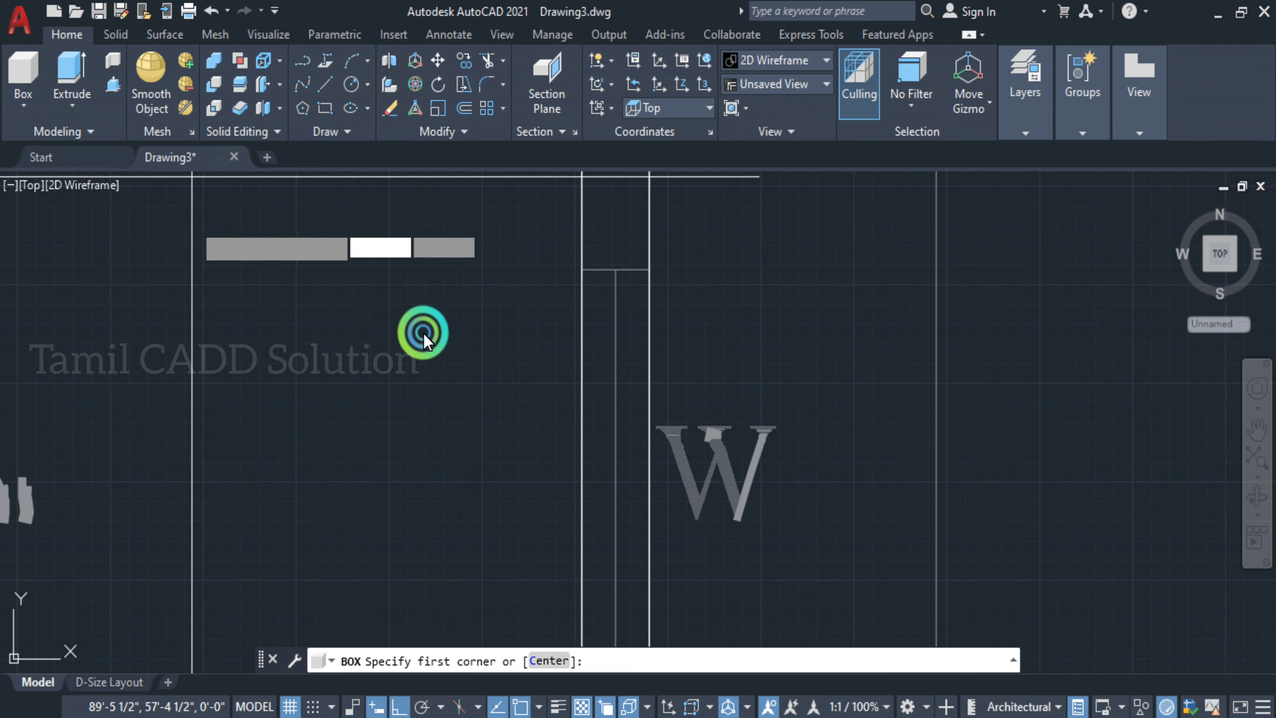
{"action": "left_click", "coordinate": [583, 270]}
{"action": "scroll", "coordinate": [603, 352], "scroll_direction": "down", "scroll_amount": 5}
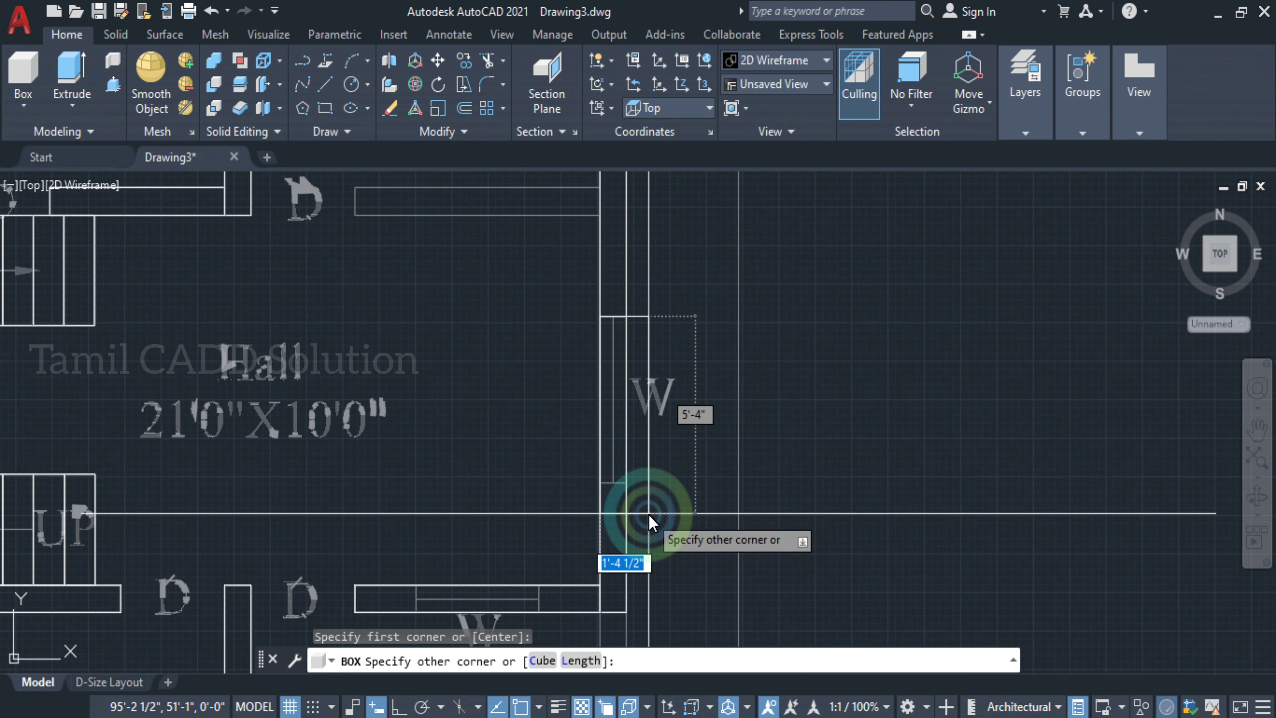
{"action": "left_click", "coordinate": [624, 483]}
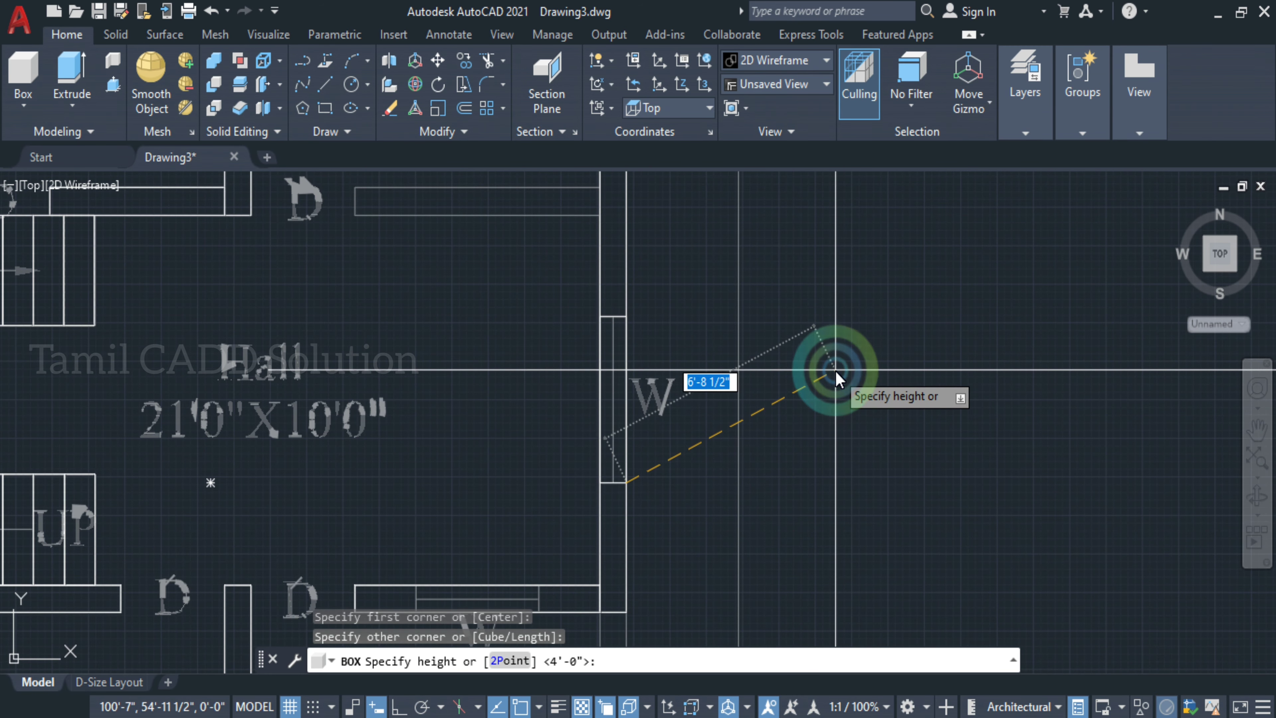
{"action": "type", "text": "4'"}
{"action": "key", "text": "Return"}
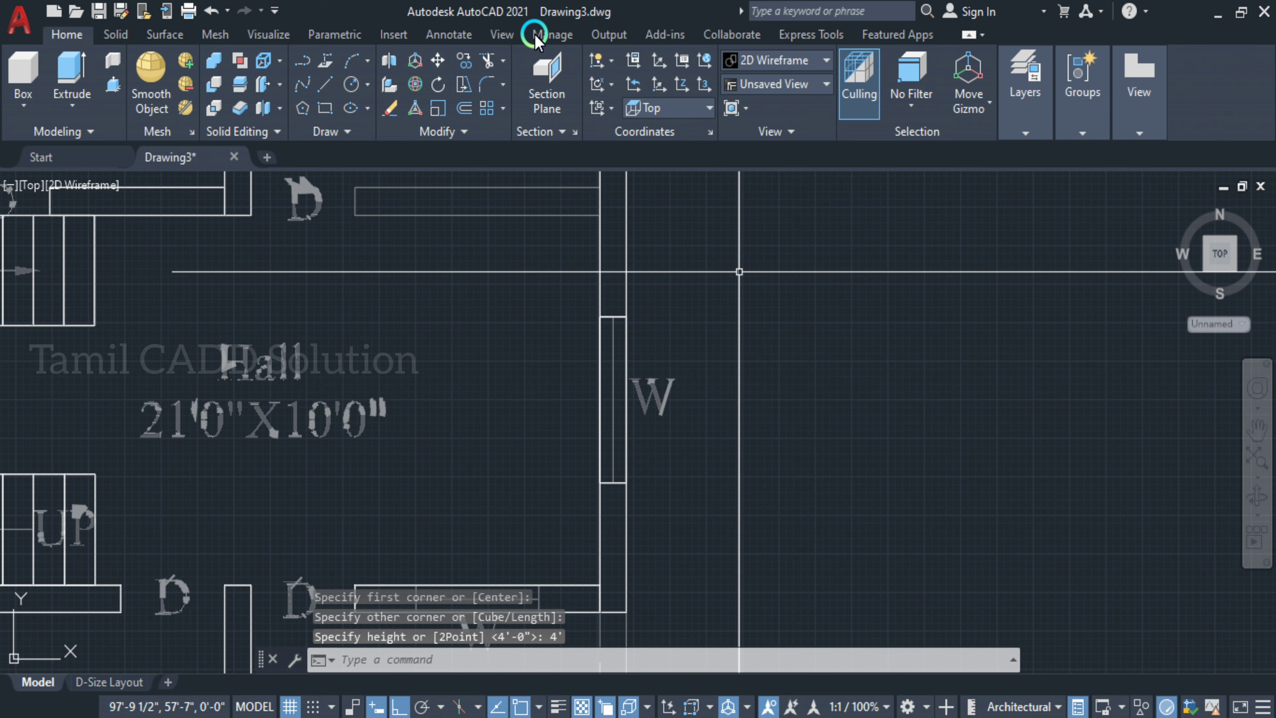
- Move the hall's window box vertically upward by 3' in a 3D view, using the wall's bottom corner as base point
{"action": "middle_click_drag", "start_coordinate": [705, 490], "coordinate": [814, 398], "text": "shift"}
{"action": "middle_click_drag", "start_coordinate": [523, 438], "coordinate": [782, 143]}
{"action": "left_click", "coordinate": [543, 278]}
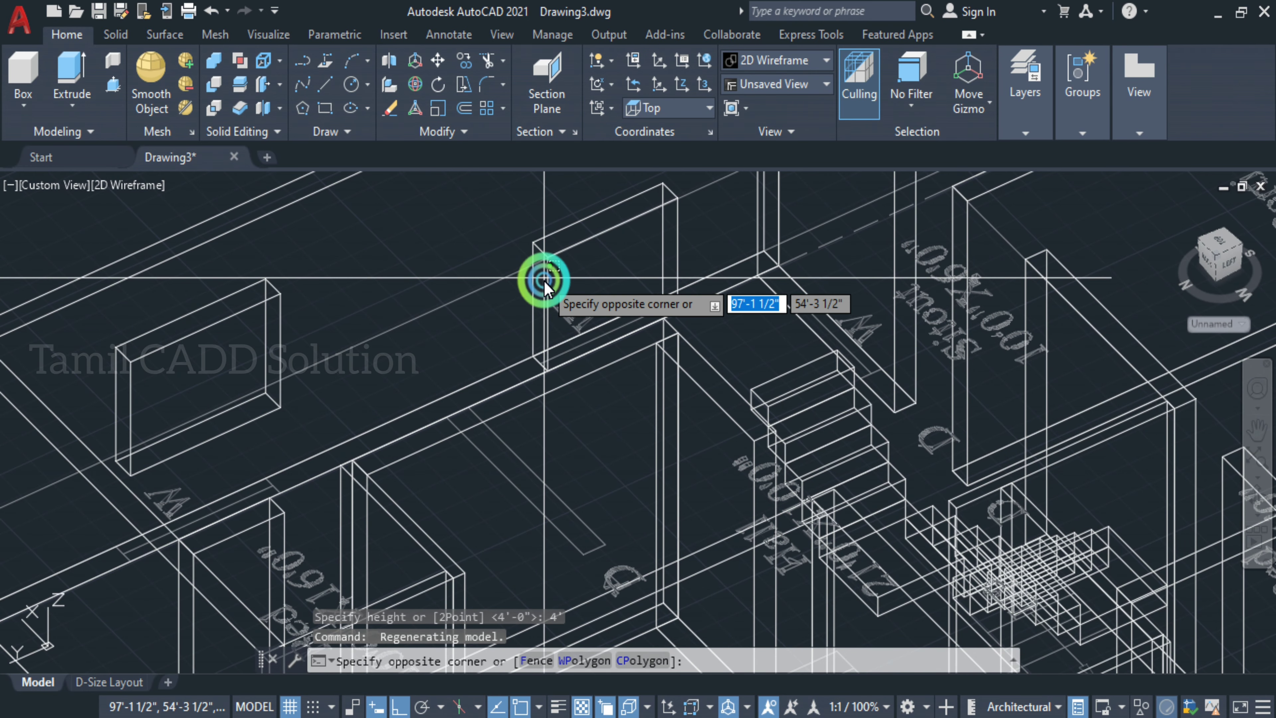
{"action": "left_click", "coordinate": [533, 294]}
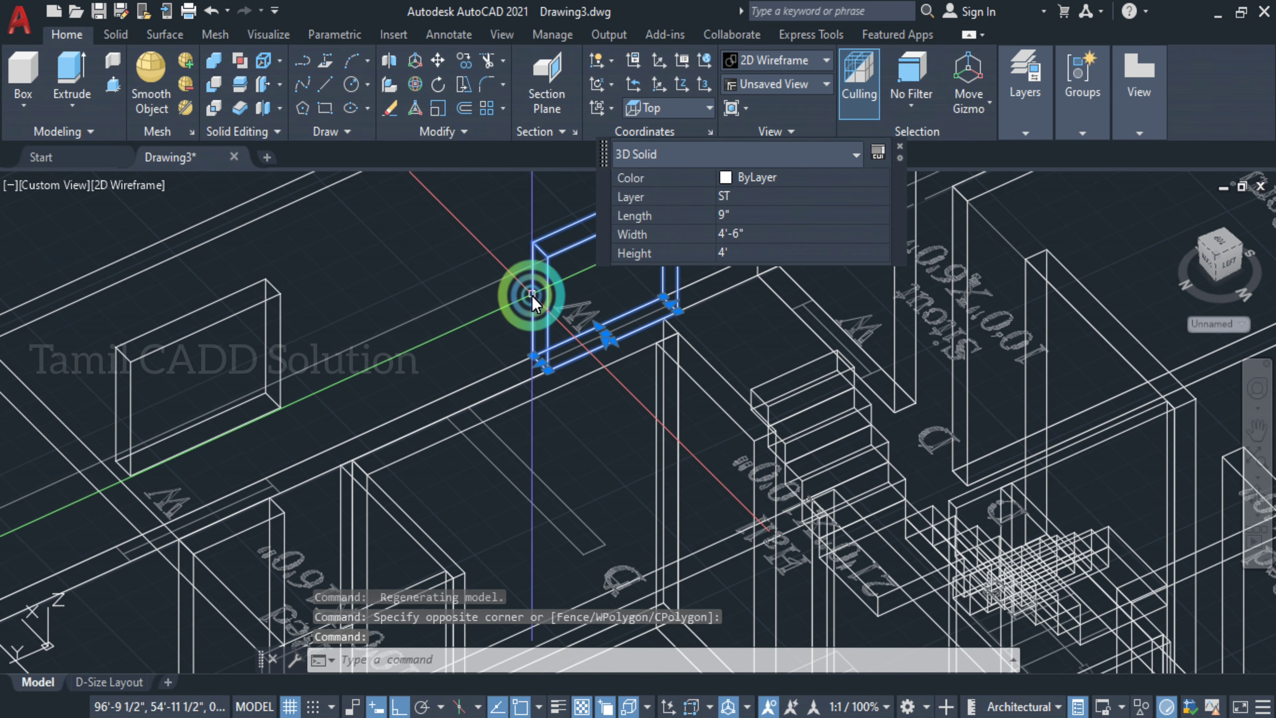
{"action": "type", "text": "m"}
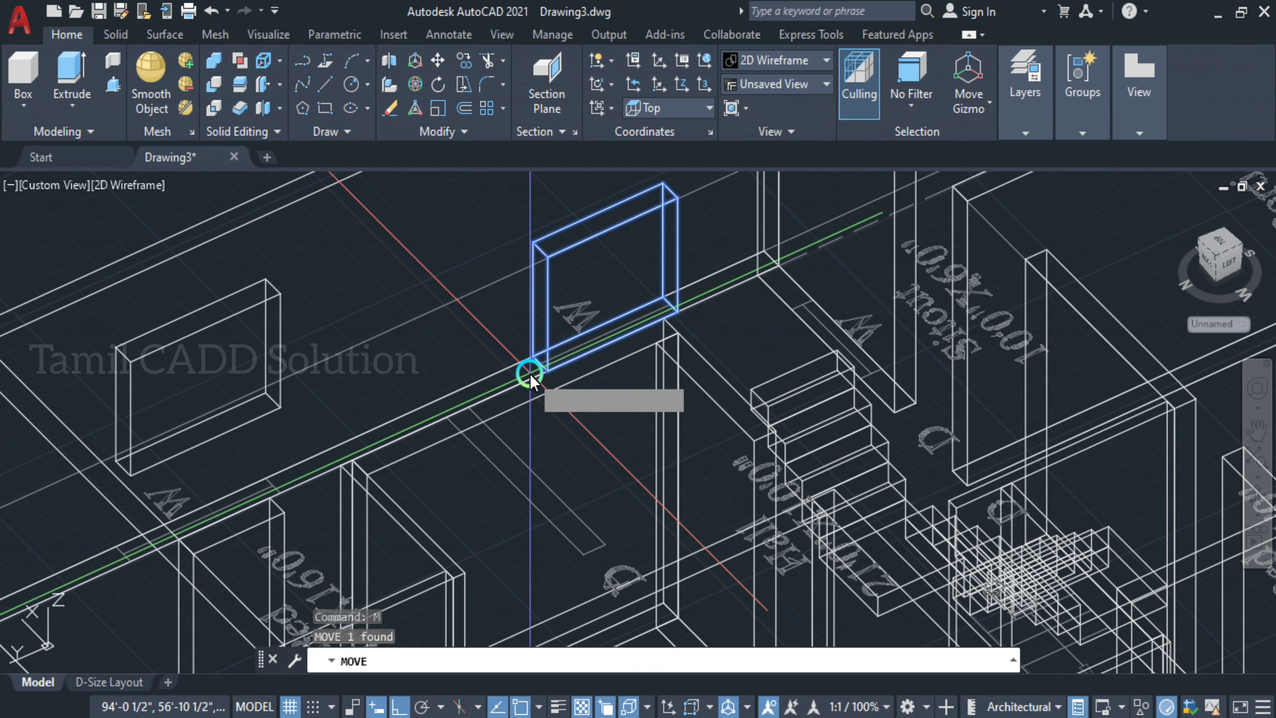
{"action": "key", "text": "Return"}
{"action": "middle_click_drag", "start_coordinate": [674, 339], "coordinate": [572, 498]}
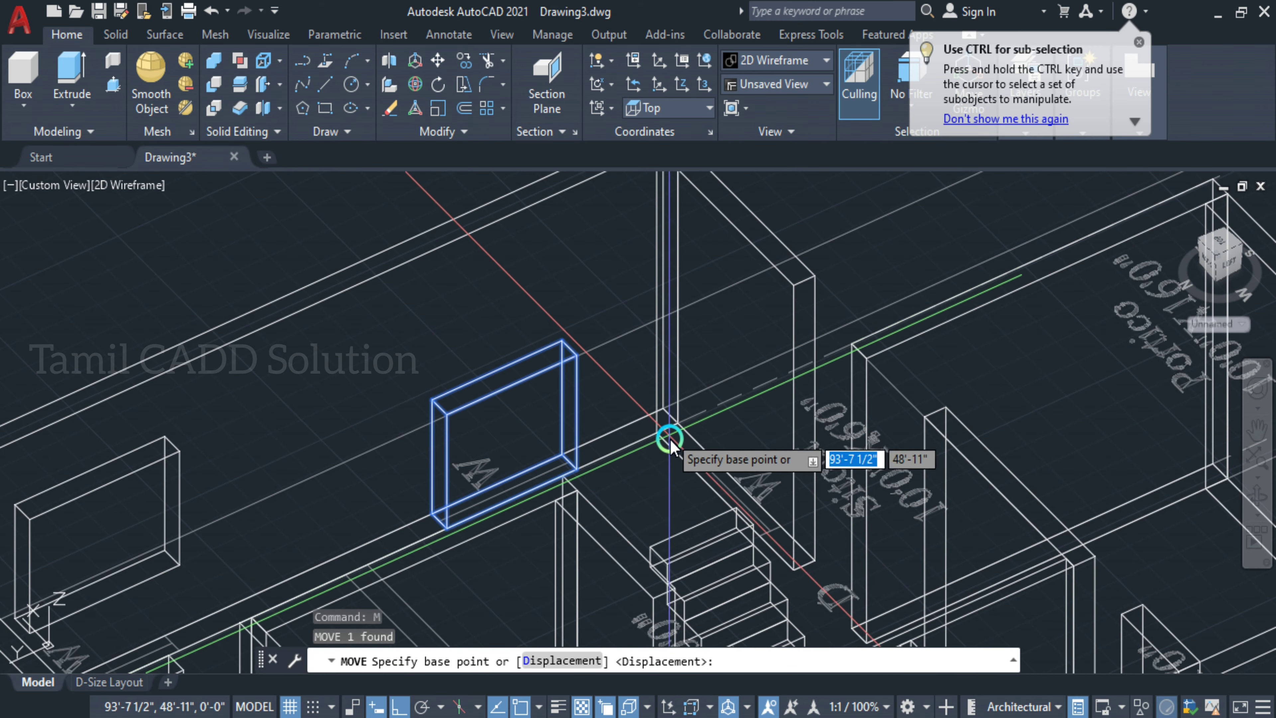
{"action": "middle_click_drag", "start_coordinate": [618, 450], "coordinate": [606, 439], "text": "shift"}
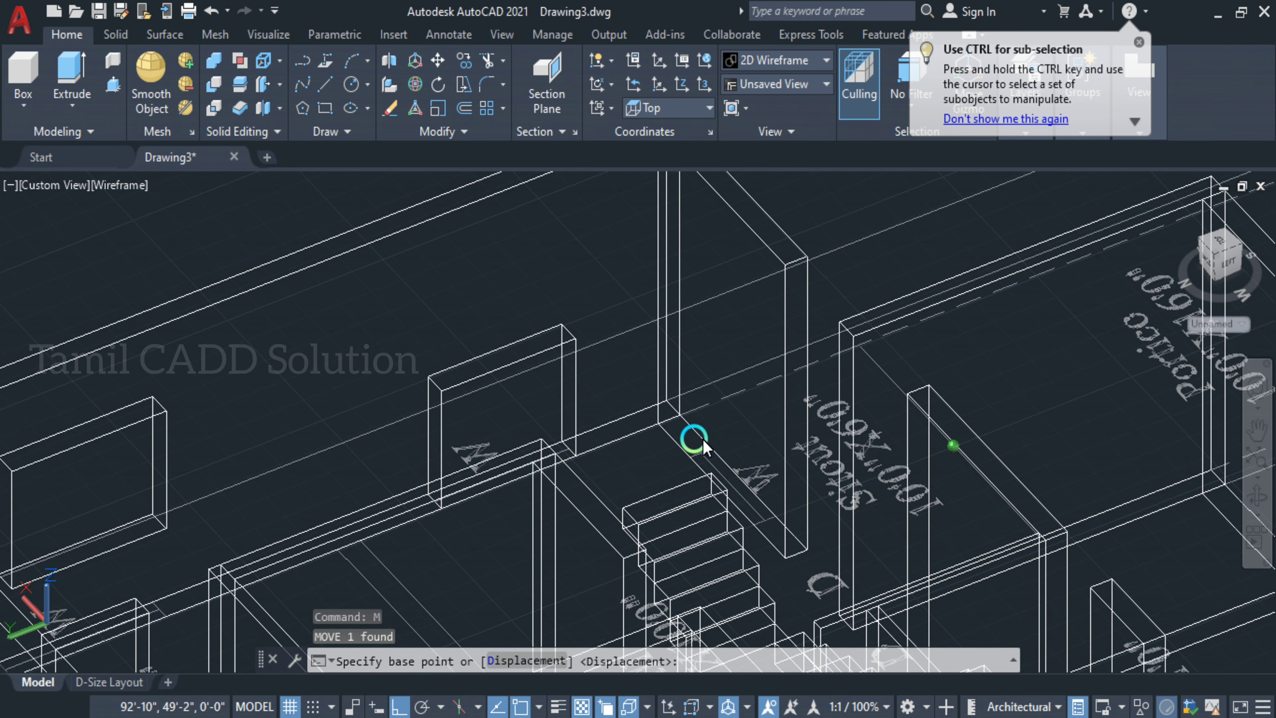
{"action": "left_click", "coordinate": [785, 560]}
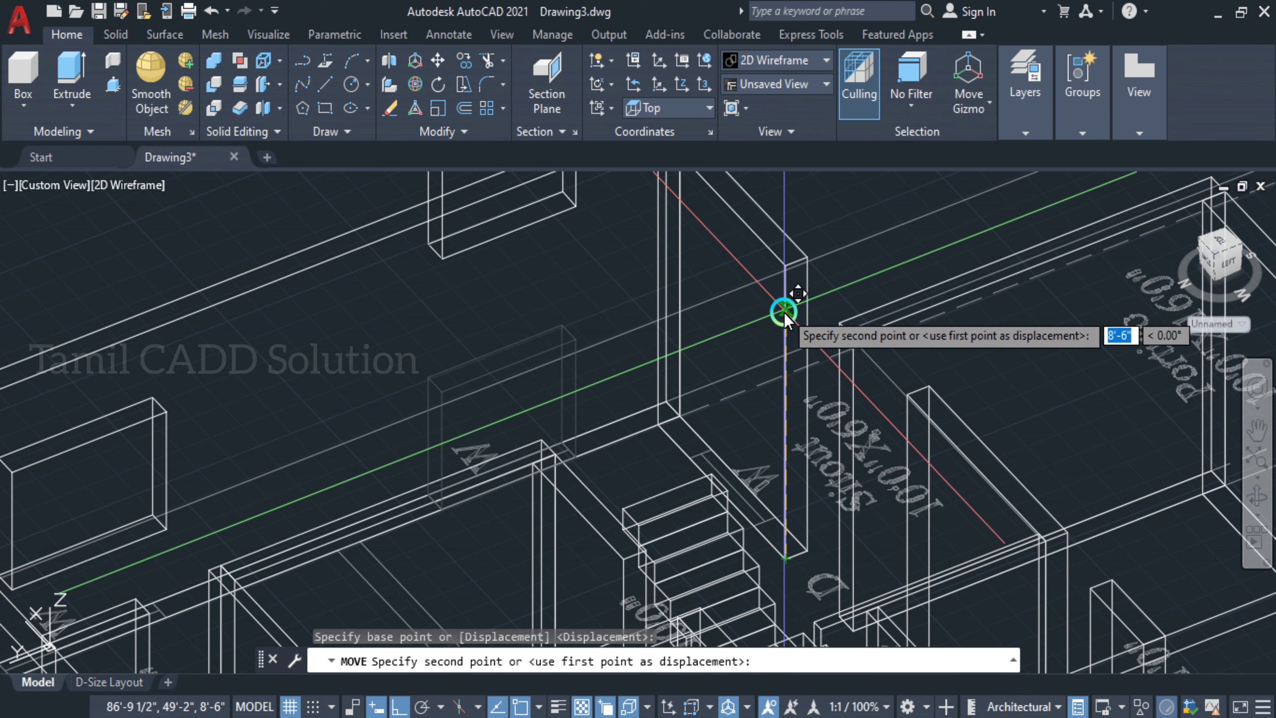
{"action": "type", "text": "3'"}
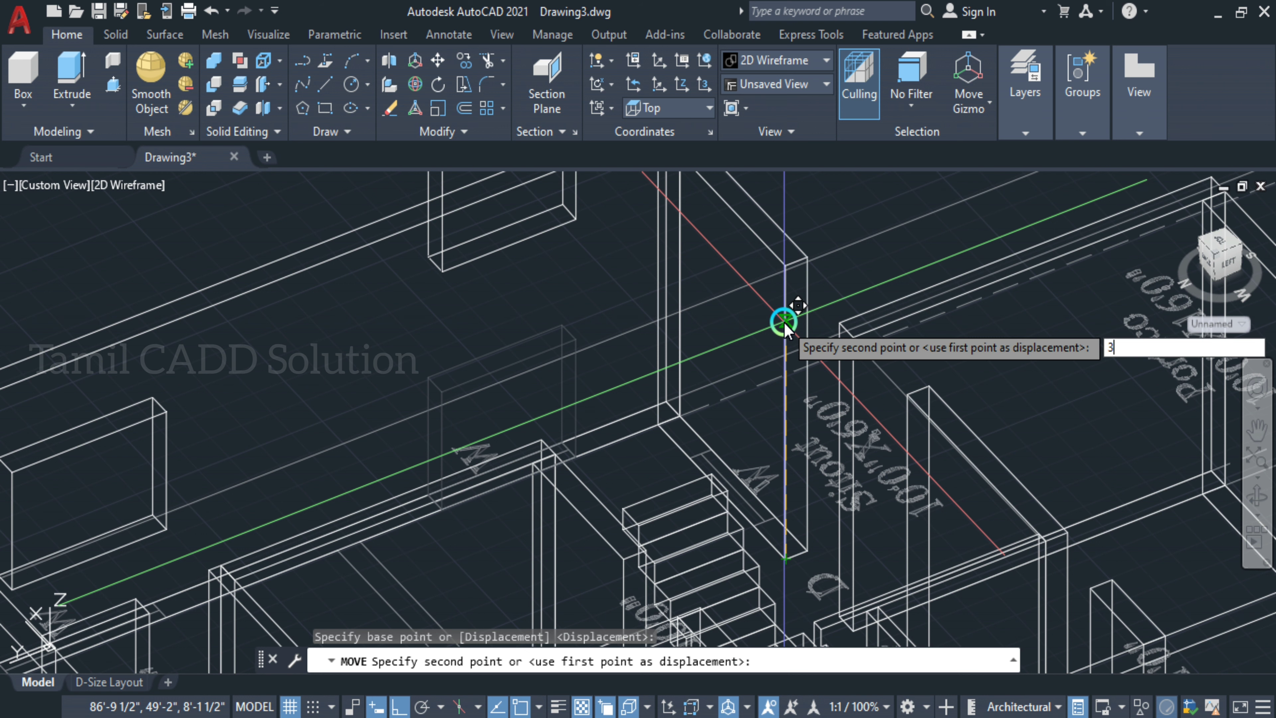
{"action": "key", "text": "Return"}
{"action": "key", "text": "Escape"}
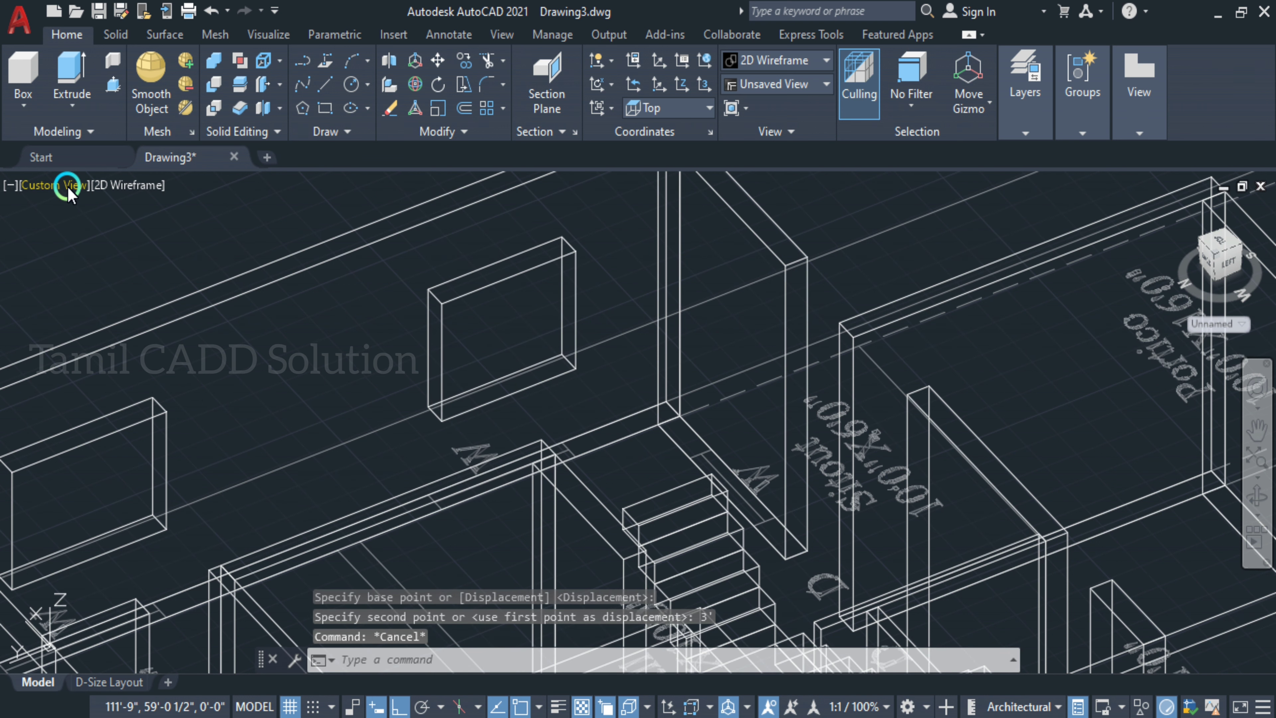
- Set the viewport's visual style to Realistic
{"action": "left_click", "coordinate": [126, 185]}
{"action": "left_click", "coordinate": [171, 301]}
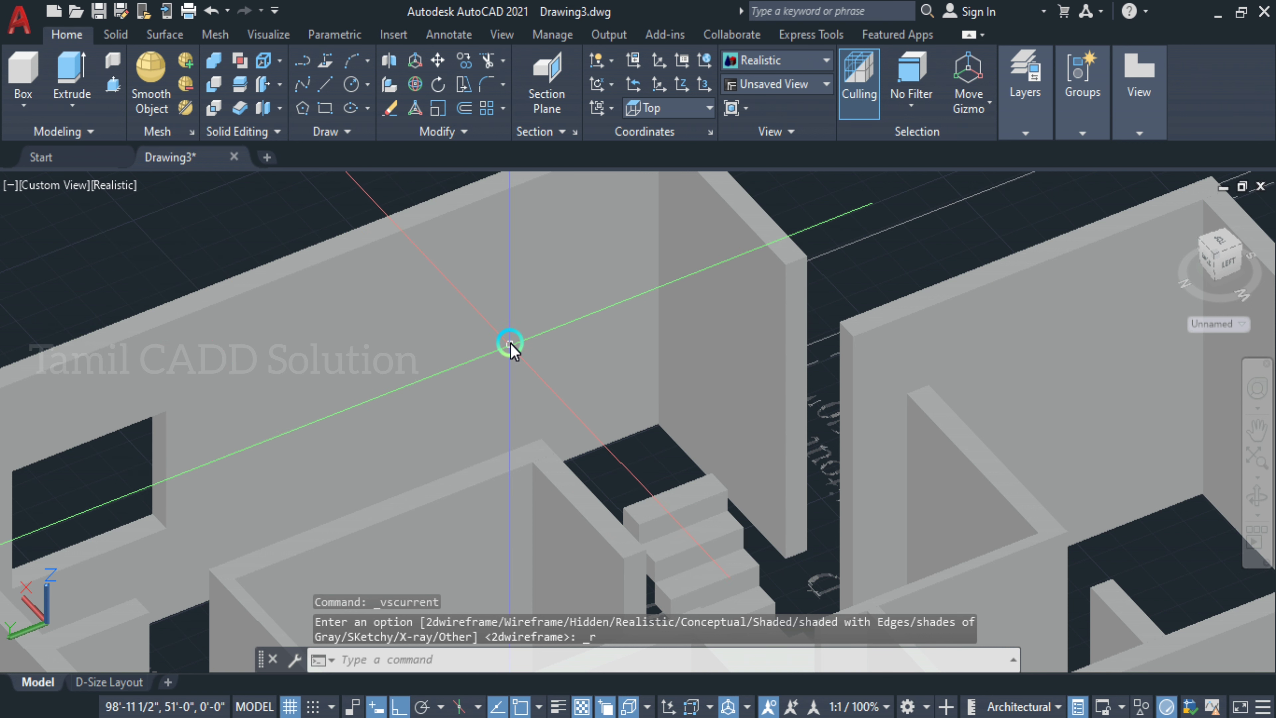
{"action": "left_click", "coordinate": [510, 342]}
{"action": "key", "text": "Escape"}
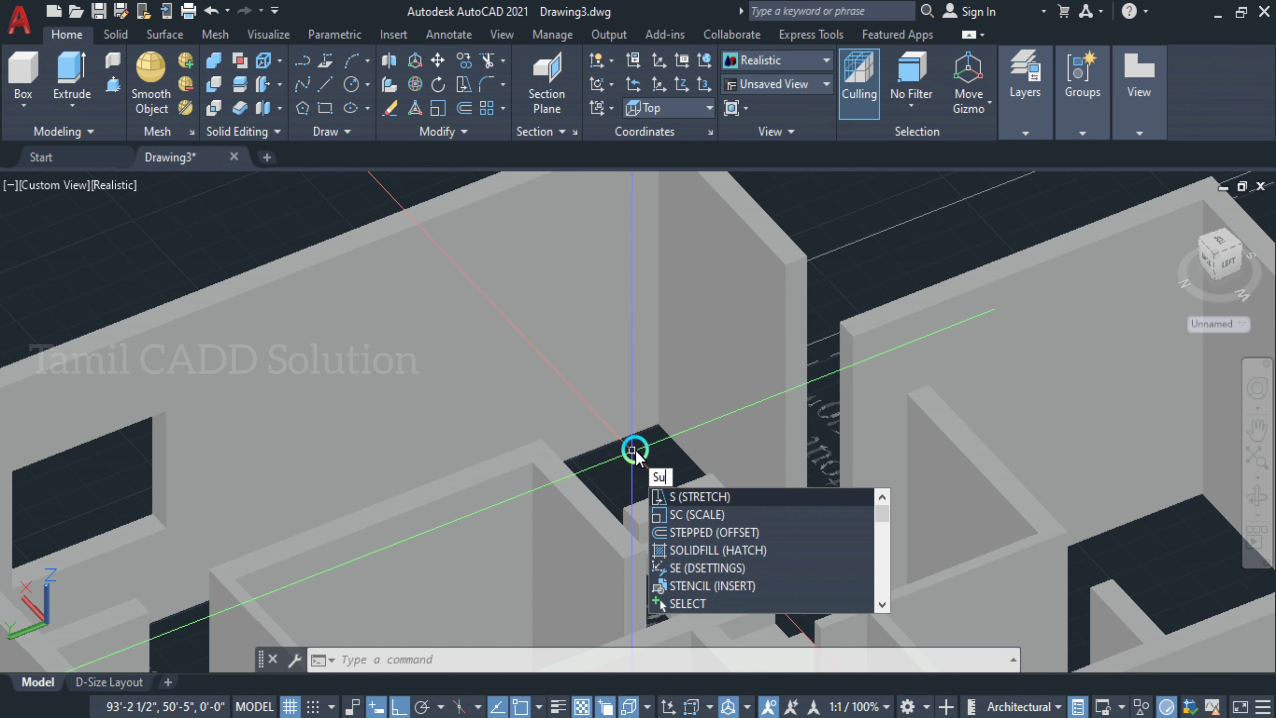
- Subtract the hall's window box from the long outer wall to cut the second window opening
{"action": "type", "text": "ub"}
{"action": "key", "text": "Return"}
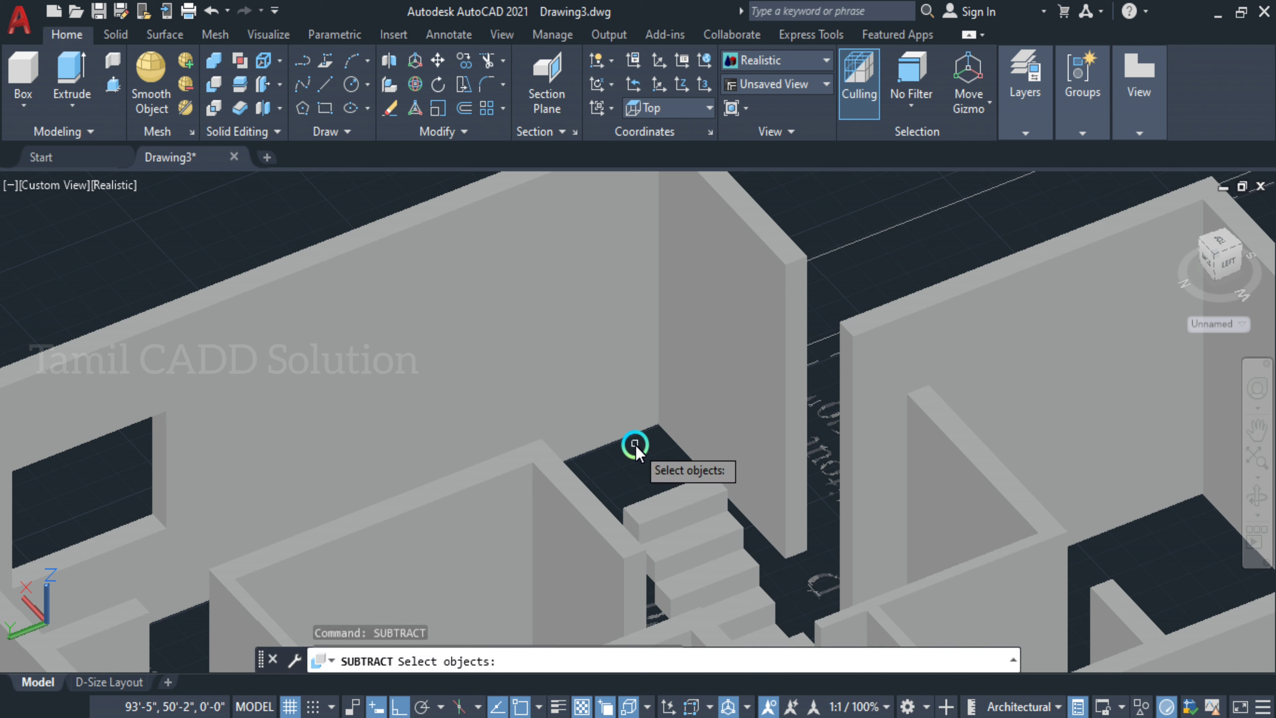
{"action": "left_click", "coordinate": [378, 254]}
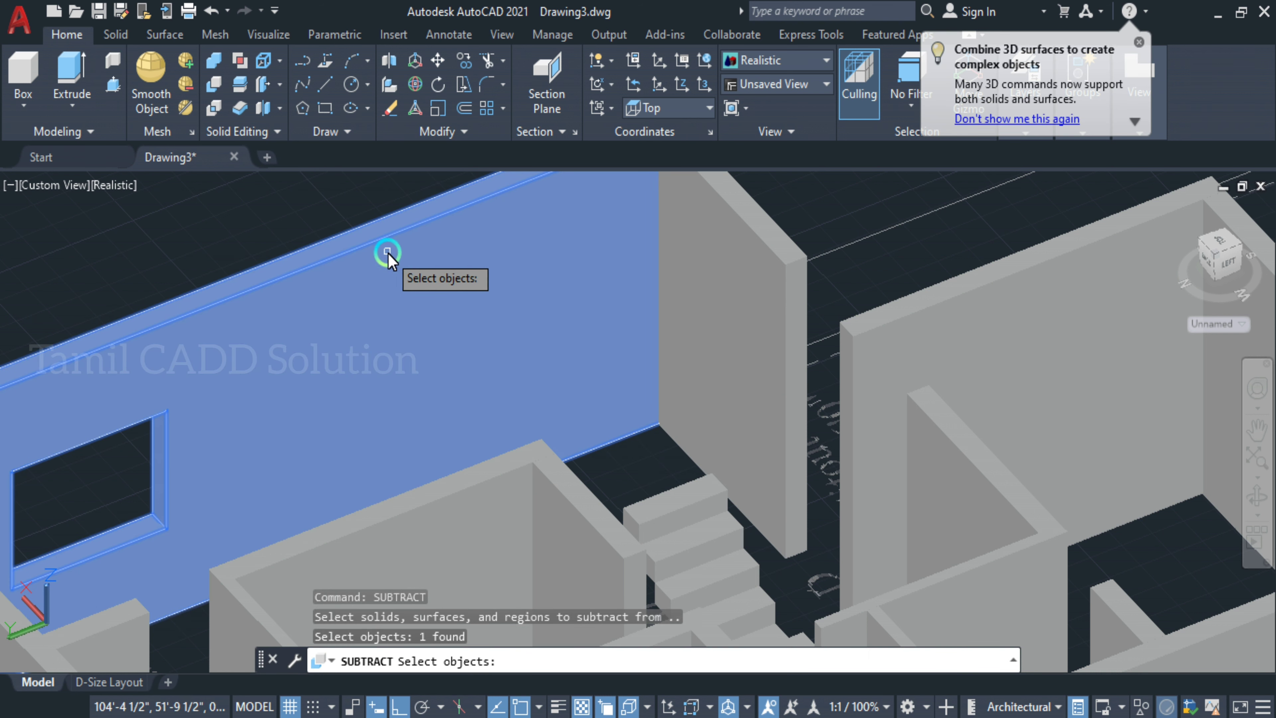
{"action": "key", "text": "Return"}
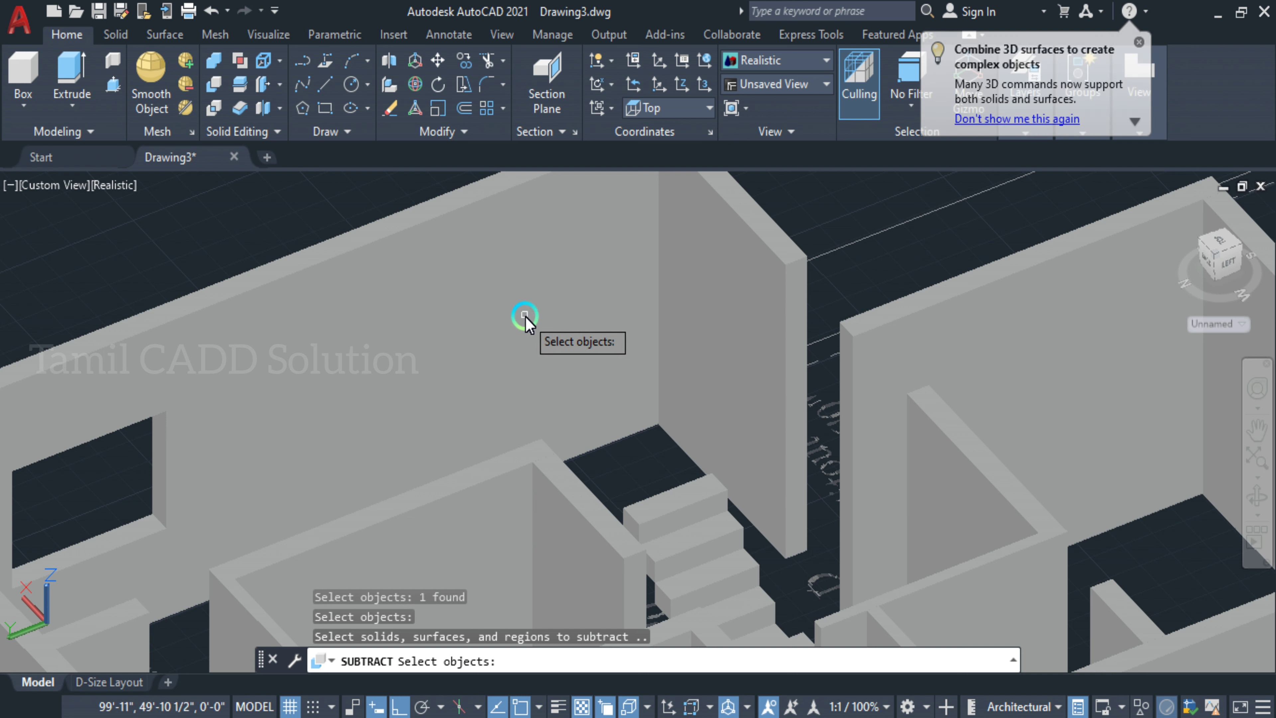
{"action": "left_click", "coordinate": [525, 315]}
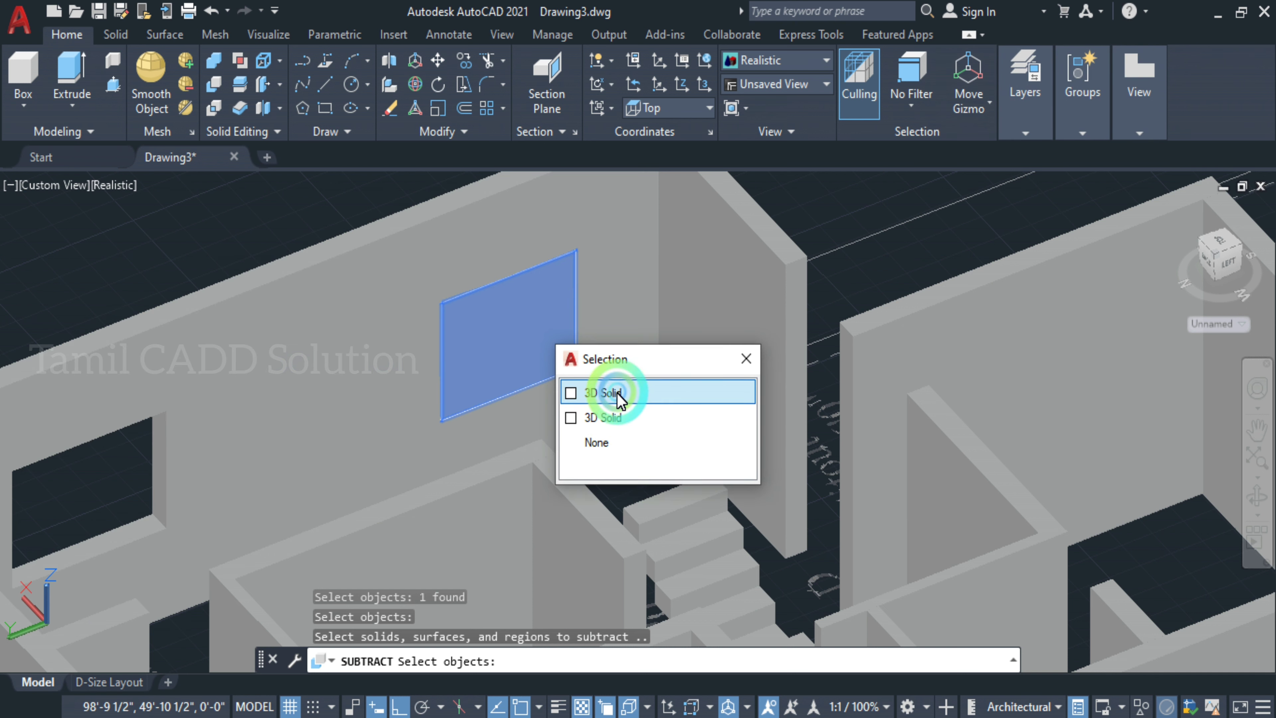
{"action": "left_click", "coordinate": [619, 391]}
{"action": "right_click", "coordinate": [622, 392]}
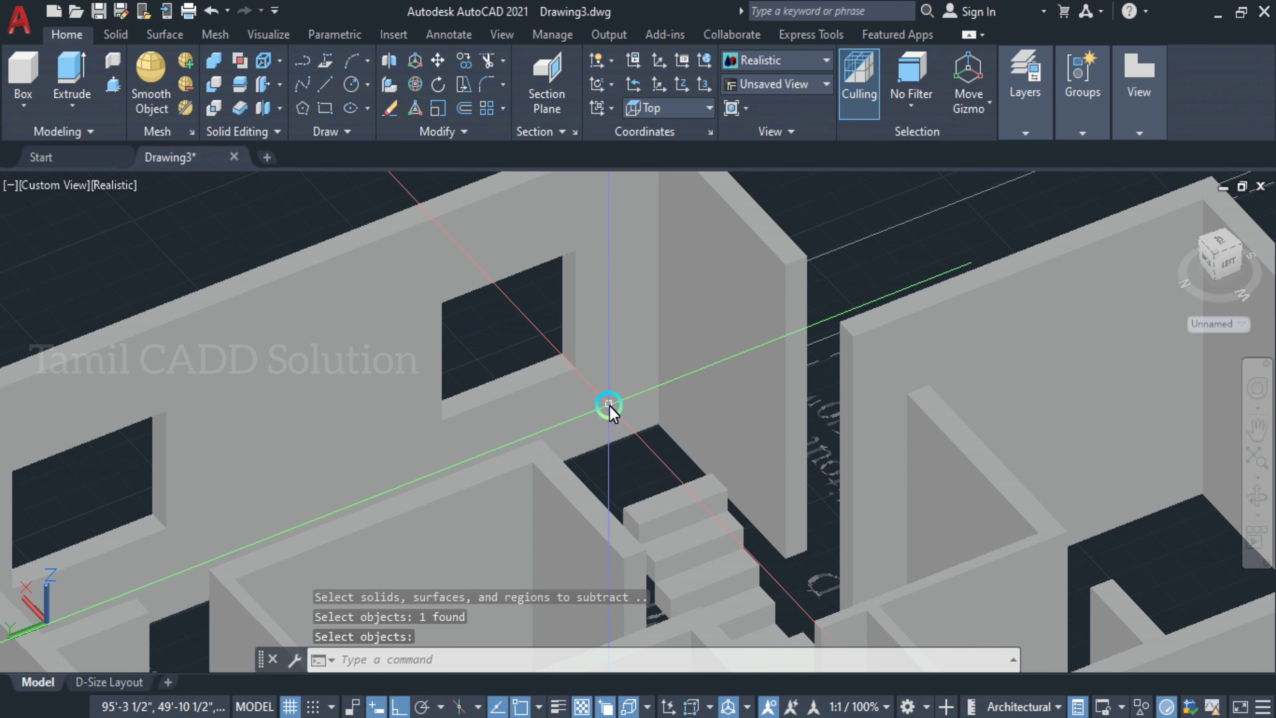
- Return the house model to the Top view in 2D Wireframe style
{"action": "scroll", "coordinate": [609, 408], "scroll_direction": "down", "scroll_amount": 5}
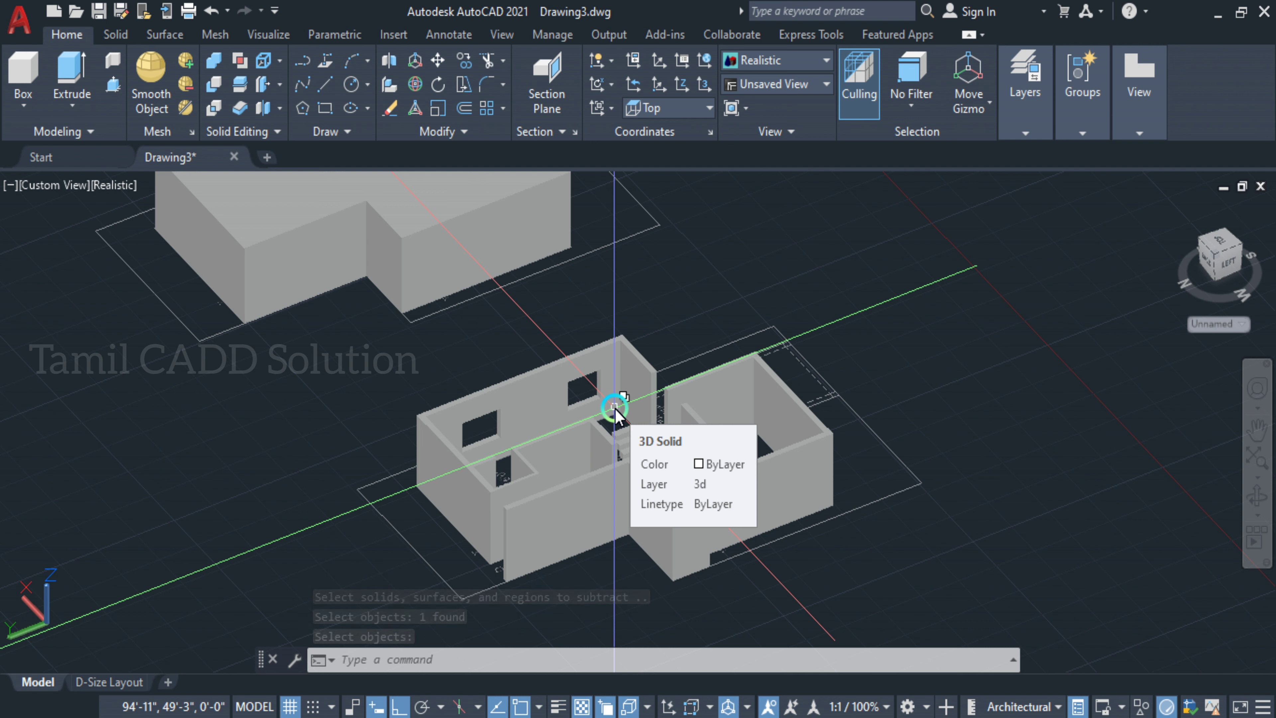
{"action": "type", "text": "view"}
{"action": "key", "text": "Return"}
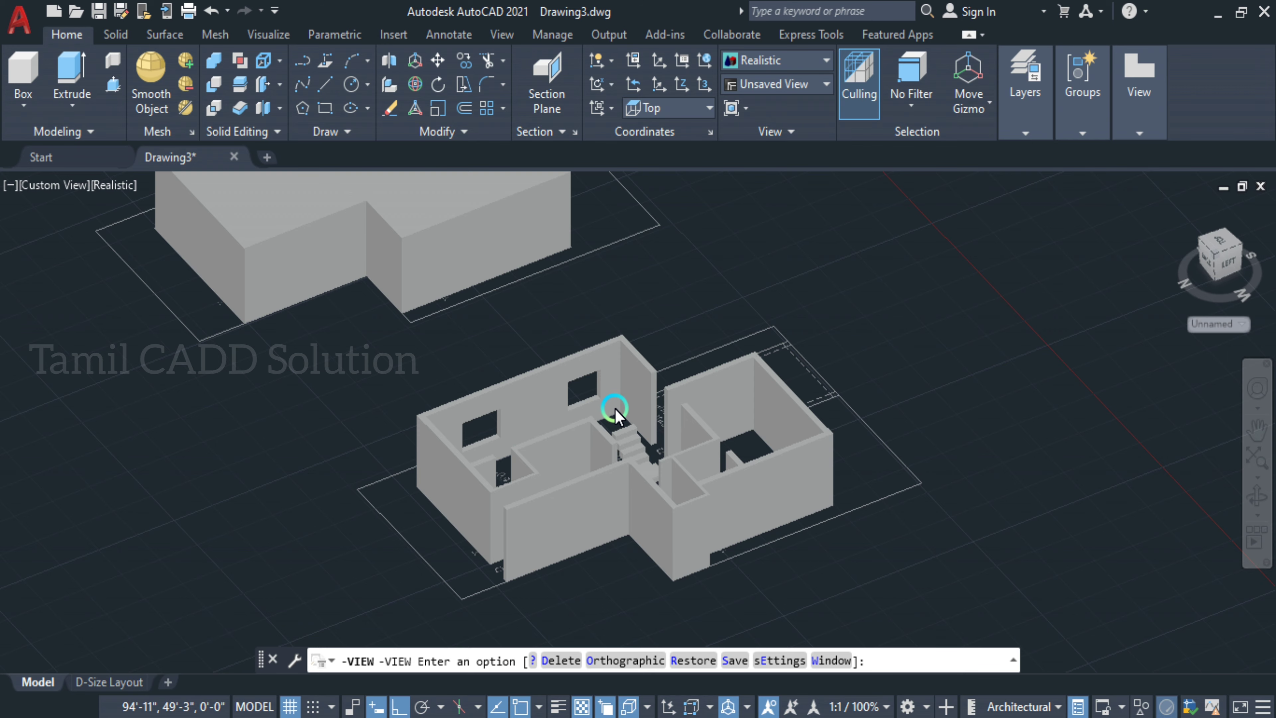
{"action": "type", "text": "t"}
{"action": "key", "text": "Return"}
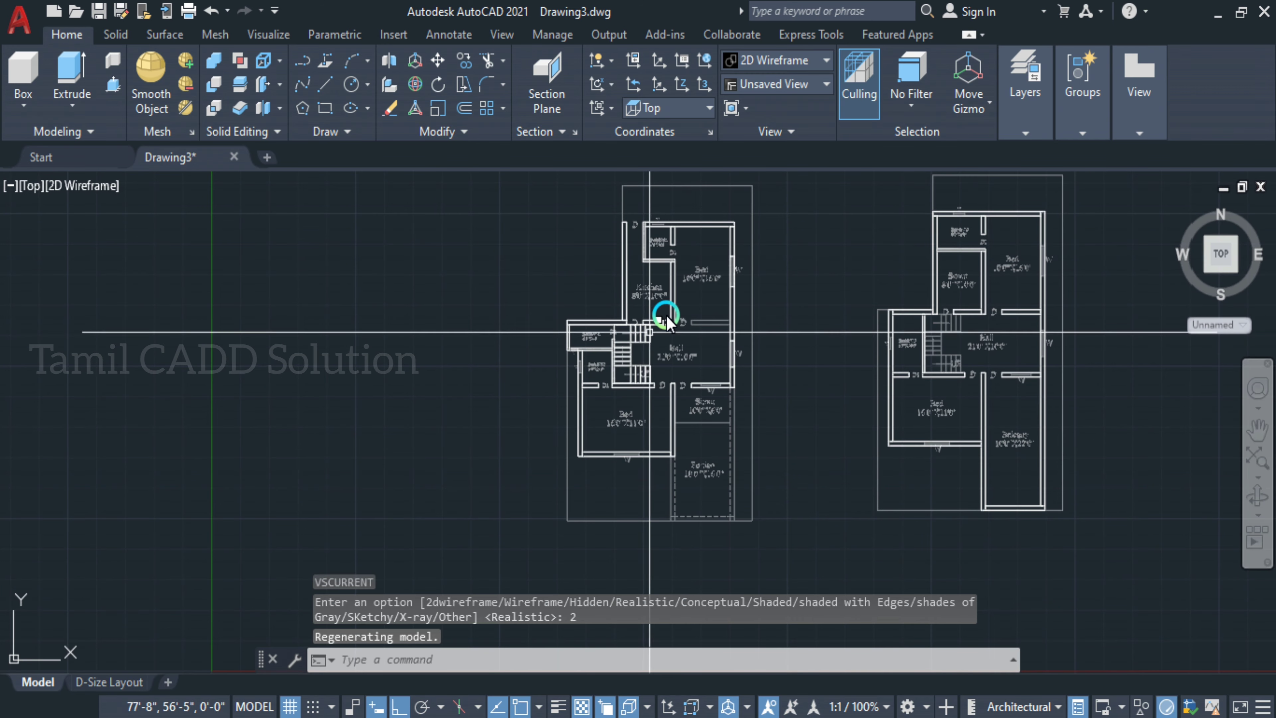
- Create a 4' high box over the window symbol in the outer wall of the 16'0"X11'0" bedroom
{"action": "scroll", "coordinate": [661, 316], "scroll_direction": "up", "scroll_amount": 5}
{"action": "middle_click_drag", "start_coordinate": [710, 296], "coordinate": [535, 197]}
{"action": "middle_click_drag", "start_coordinate": [463, 352], "coordinate": [502, 267]}
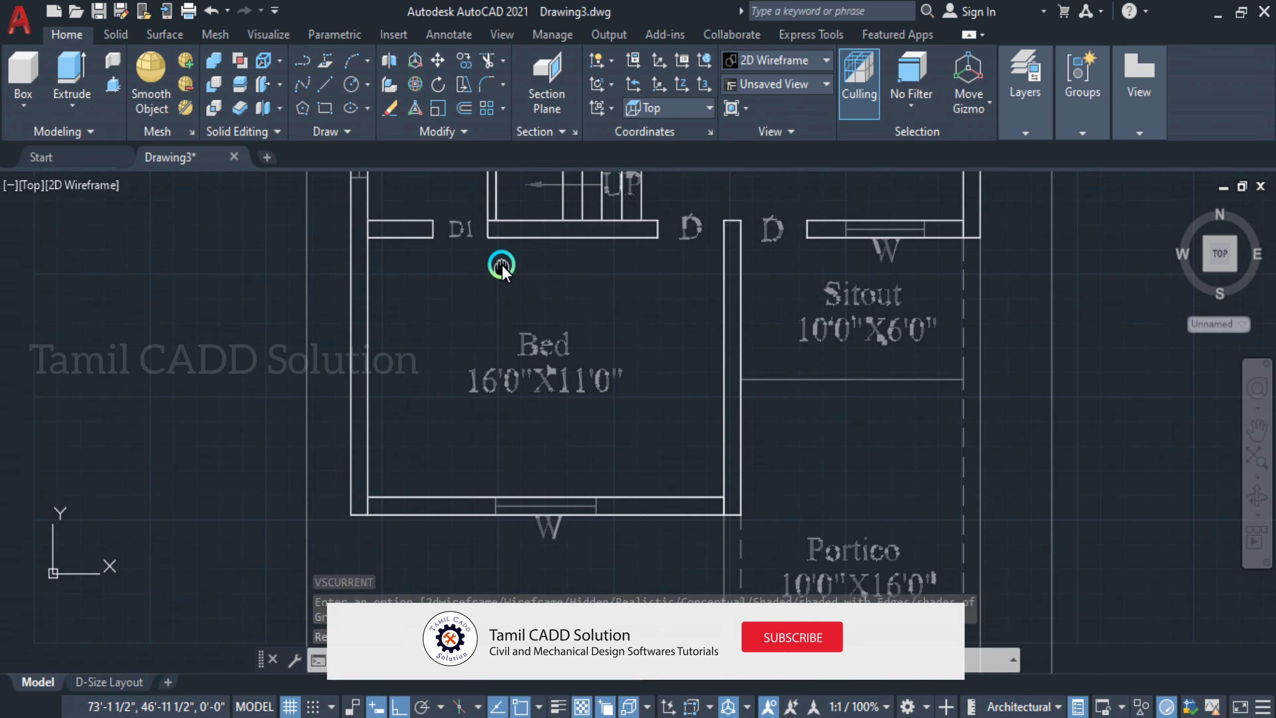
{"action": "scroll", "coordinate": [550, 499], "scroll_direction": "up", "scroll_amount": 4}
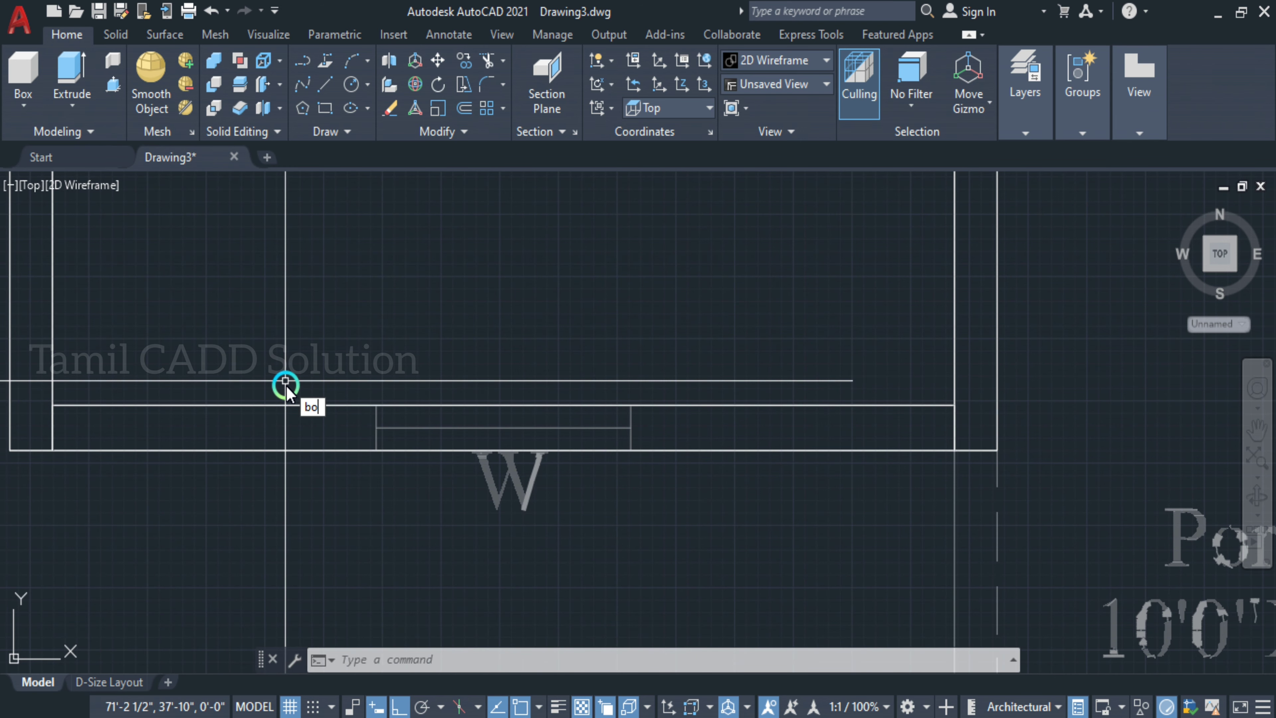
{"action": "type", "text": "x"}
{"action": "key", "text": "Return"}
{"action": "scroll", "coordinate": [299, 452], "scroll_direction": "up", "scroll_amount": 3}
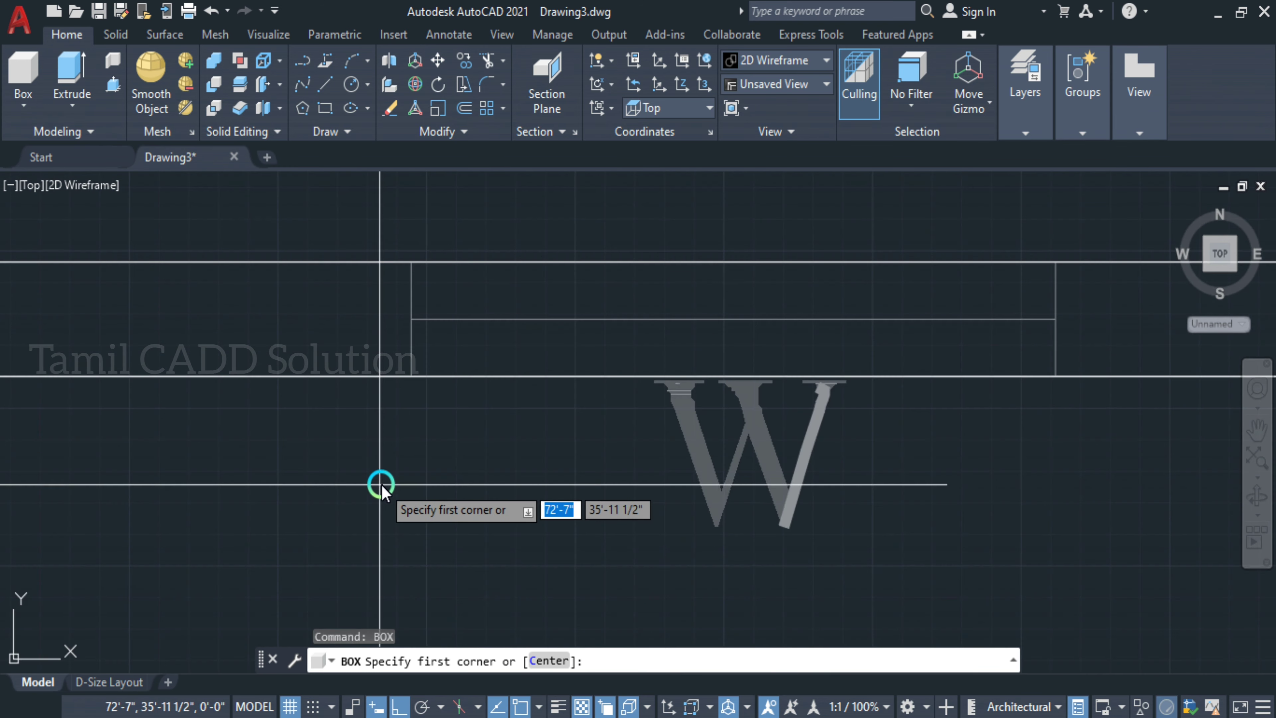
{"action": "left_click", "coordinate": [410, 377]}
{"action": "left_click", "coordinate": [1056, 264]}
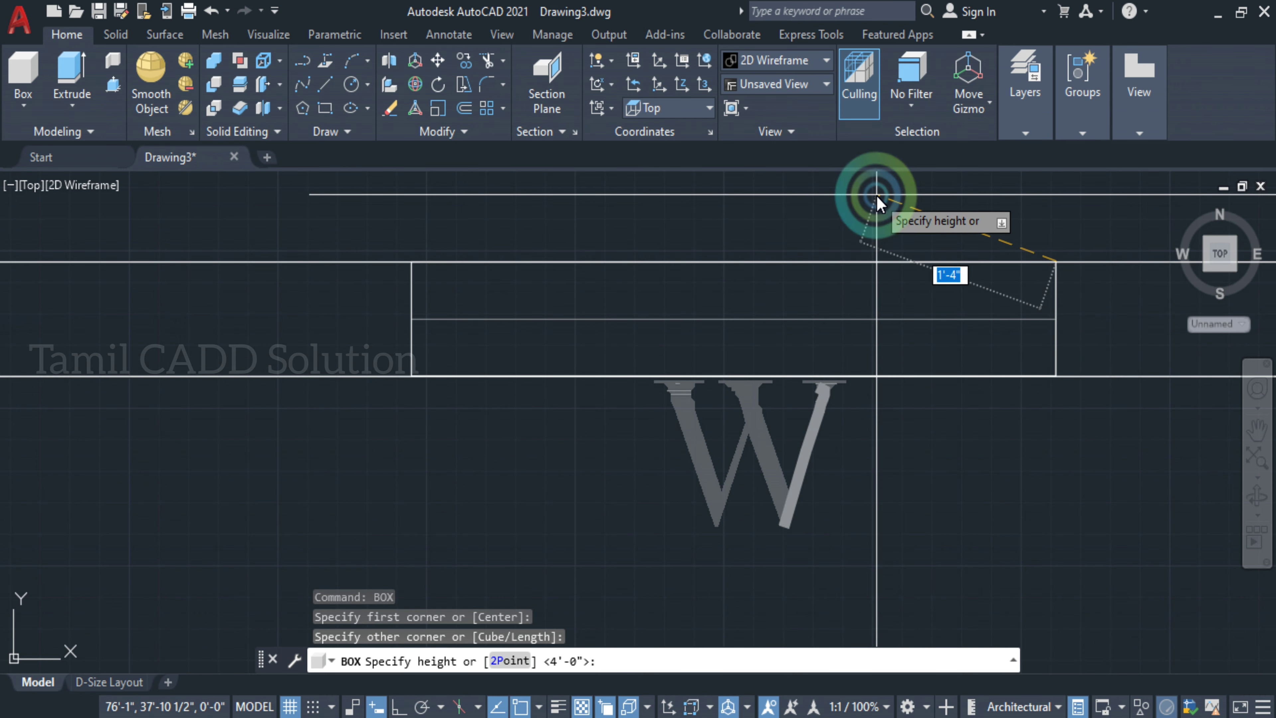
{"action": "key", "text": "BackSpace"}
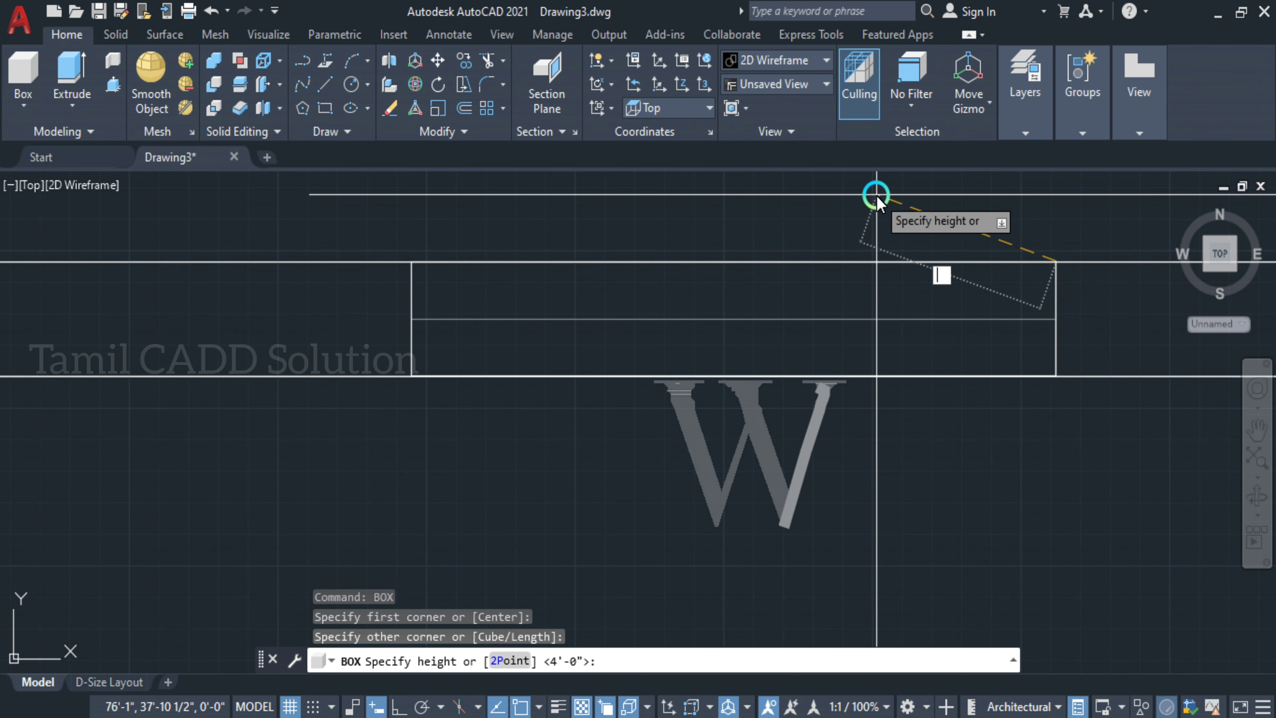
{"action": "type", "text": "4'"}
{"action": "key", "text": "Return"}
- Create a 2' high box over the ventilator symbol in the outer wall of the 5'3"X5'6" bathroom
{"action": "scroll", "coordinate": [910, 553], "scroll_direction": "down", "scroll_amount": 8}
{"action": "middle_click_drag", "start_coordinate": [799, 523], "coordinate": [580, 528]}
{"action": "scroll", "coordinate": [569, 381], "scroll_direction": "up", "scroll_amount": 6}
{"action": "middle_click_drag", "start_coordinate": [547, 349], "coordinate": [533, 553]}
{"action": "middle_click_drag", "start_coordinate": [537, 454], "coordinate": [514, 446]}
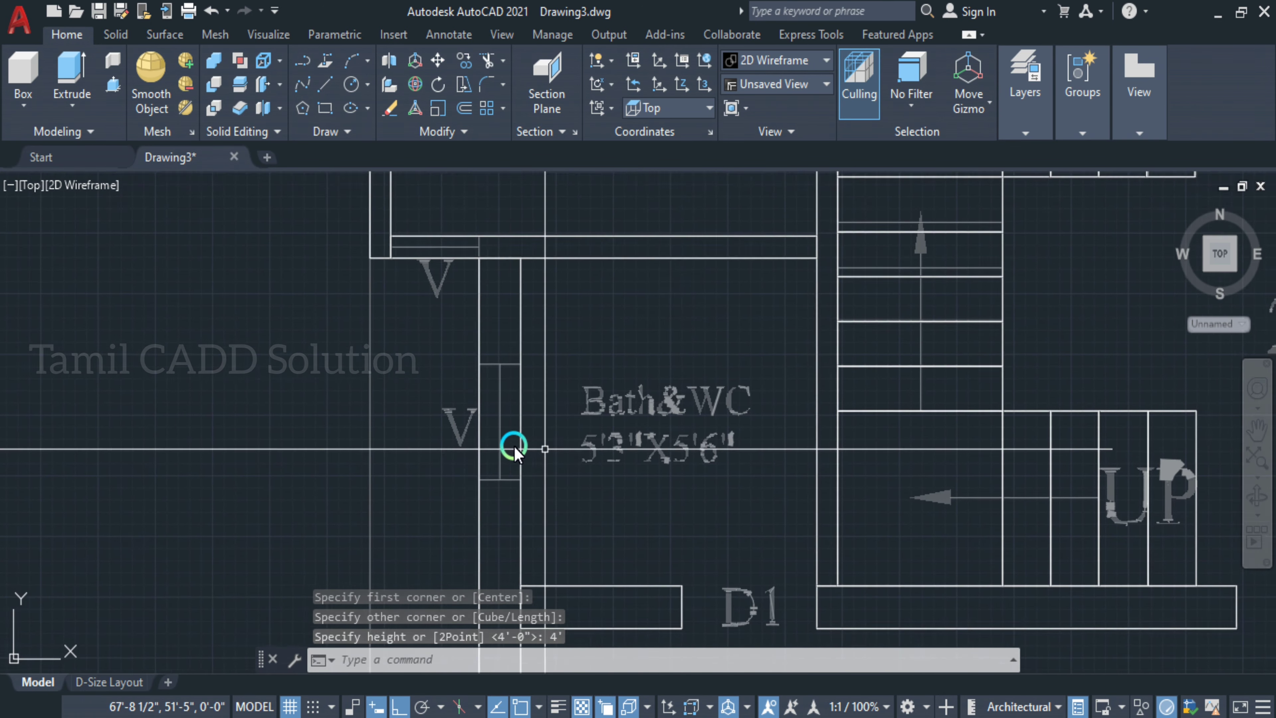
{"action": "scroll", "coordinate": [497, 437], "scroll_direction": "up", "scroll_amount": 2}
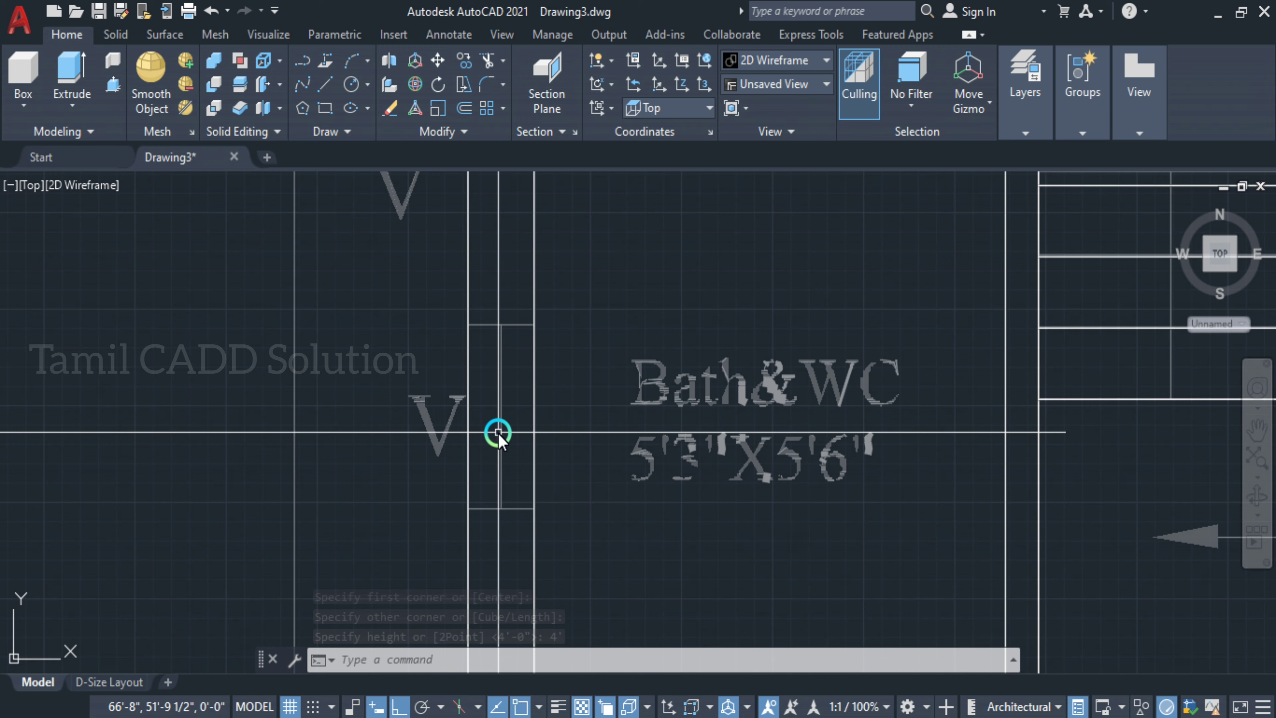
{"action": "left_click", "coordinate": [20, 70]}
{"action": "left_click", "coordinate": [470, 324]}
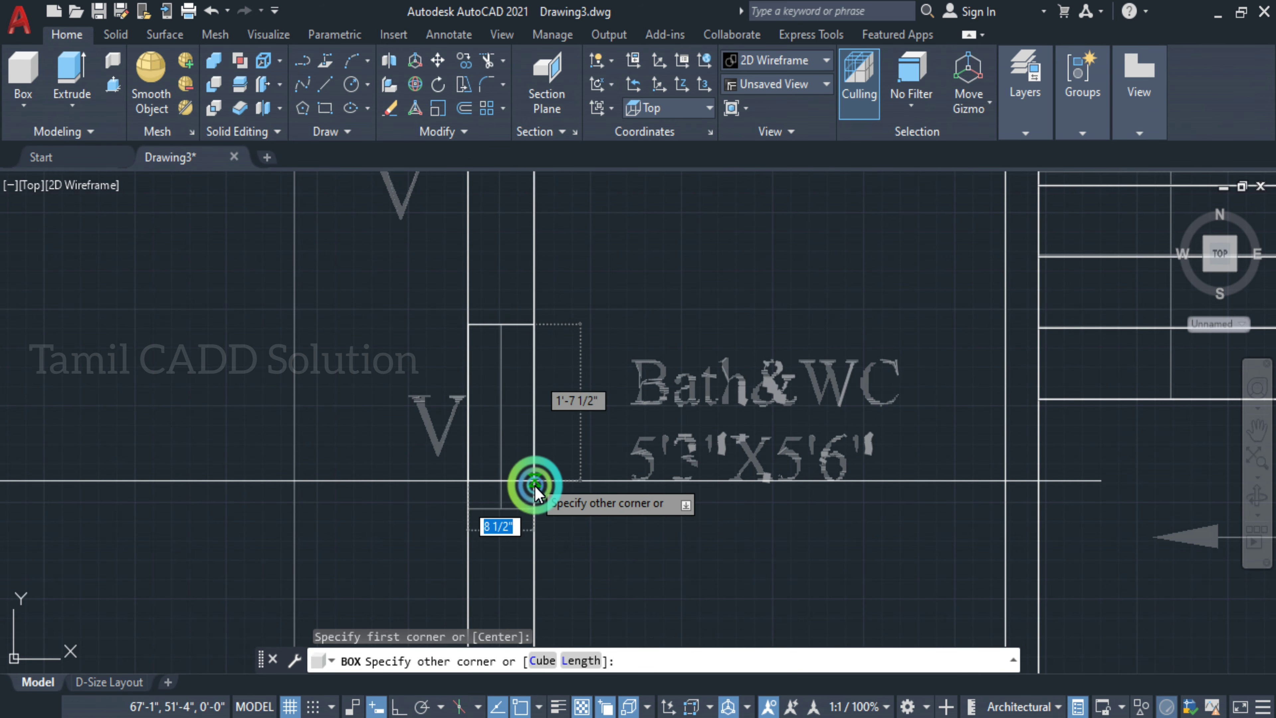
{"action": "left_click", "coordinate": [535, 508]}
{"action": "type", "text": "2"}
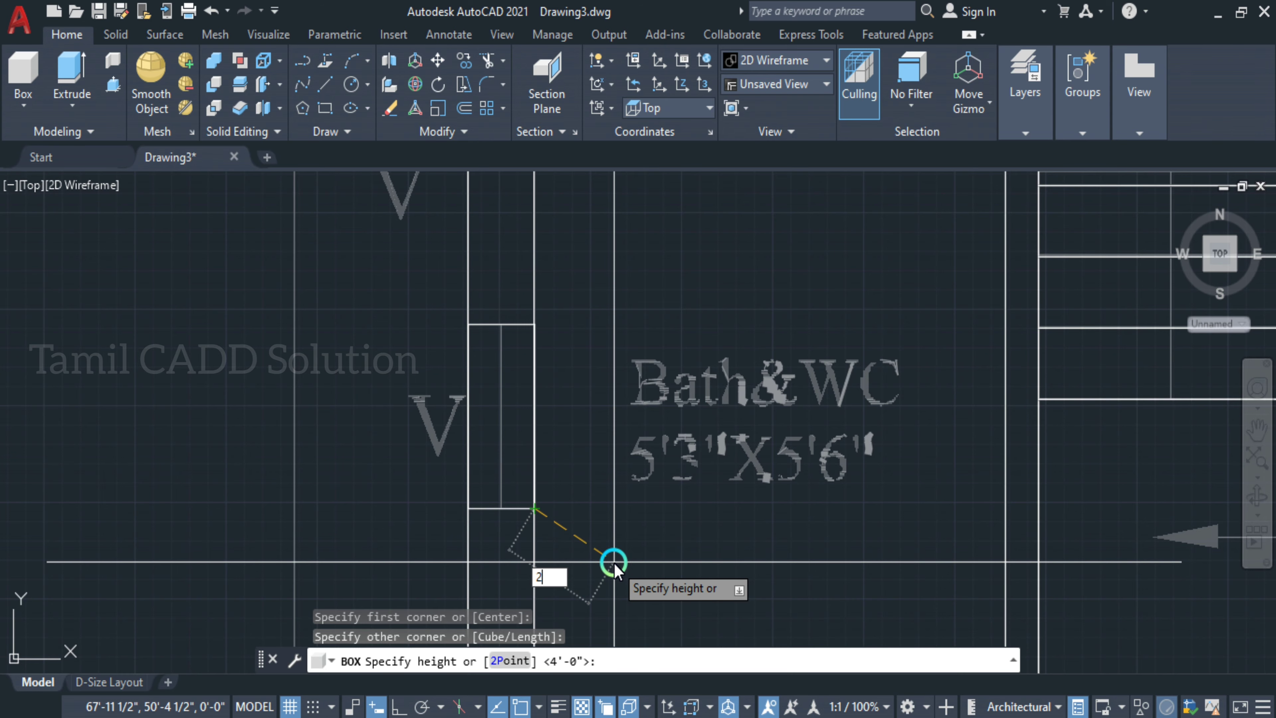
{"action": "type", "text": "'"}
{"action": "key", "text": "Return"}
- Create a 2' high box over the ventilator symbol in the outer wall of the 4'6"X5'6" bathroom
{"action": "scroll", "coordinate": [647, 314], "scroll_direction": "down", "scroll_amount": 6}
{"action": "middle_click_drag", "start_coordinate": [685, 342], "coordinate": [696, 561]}
{"action": "mouse_move", "coordinate": [887, 253]}
{"action": "middle_mouse_down"}
{"action": "mouse_move", "coordinate": [623, 310]}
{"action": "mouse_move", "coordinate": [590, 437]}
{"action": "middle_mouse_up"}
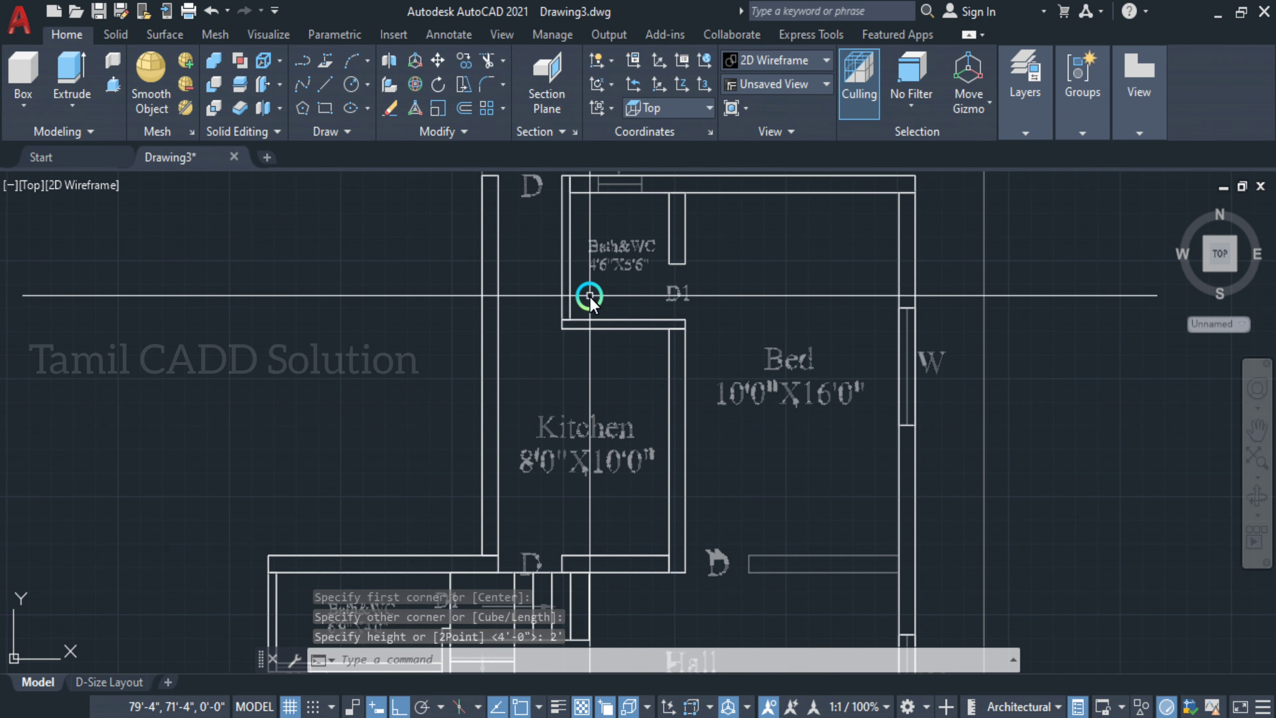
{"action": "middle_click_drag", "start_coordinate": [590, 297], "coordinate": [586, 371]}
{"action": "scroll", "coordinate": [624, 243], "scroll_direction": "up", "scroll_amount": 4}
{"action": "mouse_move", "coordinate": [616, 253]}
{"action": "middle_mouse_down"}
{"action": "mouse_move", "coordinate": [517, 214]}
{"action": "mouse_move", "coordinate": [527, 83]}
{"action": "middle_mouse_up"}
{"action": "scroll", "coordinate": [507, 239], "scroll_direction": "down", "scroll_amount": 4}
{"action": "mouse_move", "coordinate": [517, 309]}
{"action": "middle_mouse_down"}
{"action": "mouse_move", "coordinate": [533, 243]}
{"action": "mouse_move", "coordinate": [480, 519]}
{"action": "middle_mouse_up"}
{"action": "scroll", "coordinate": [490, 371], "scroll_direction": "up", "scroll_amount": 4}
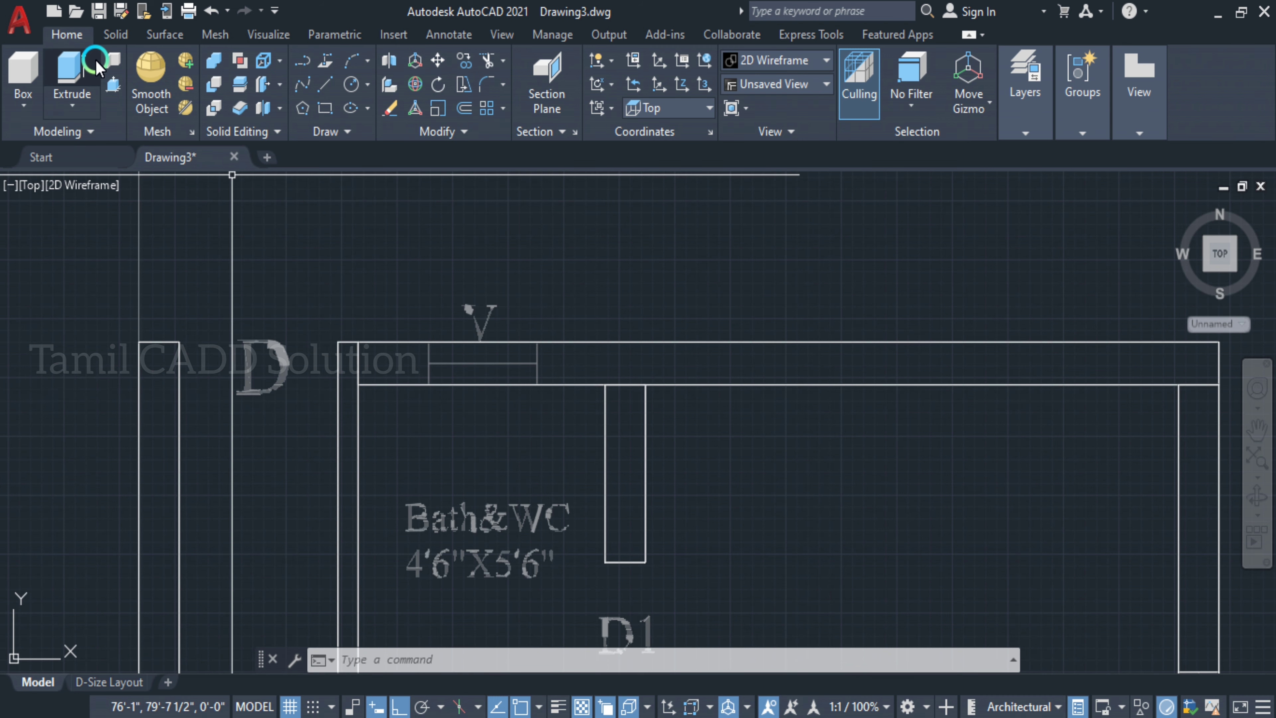
{"action": "left_click", "coordinate": [25, 71]}
{"action": "left_click", "coordinate": [429, 385]}
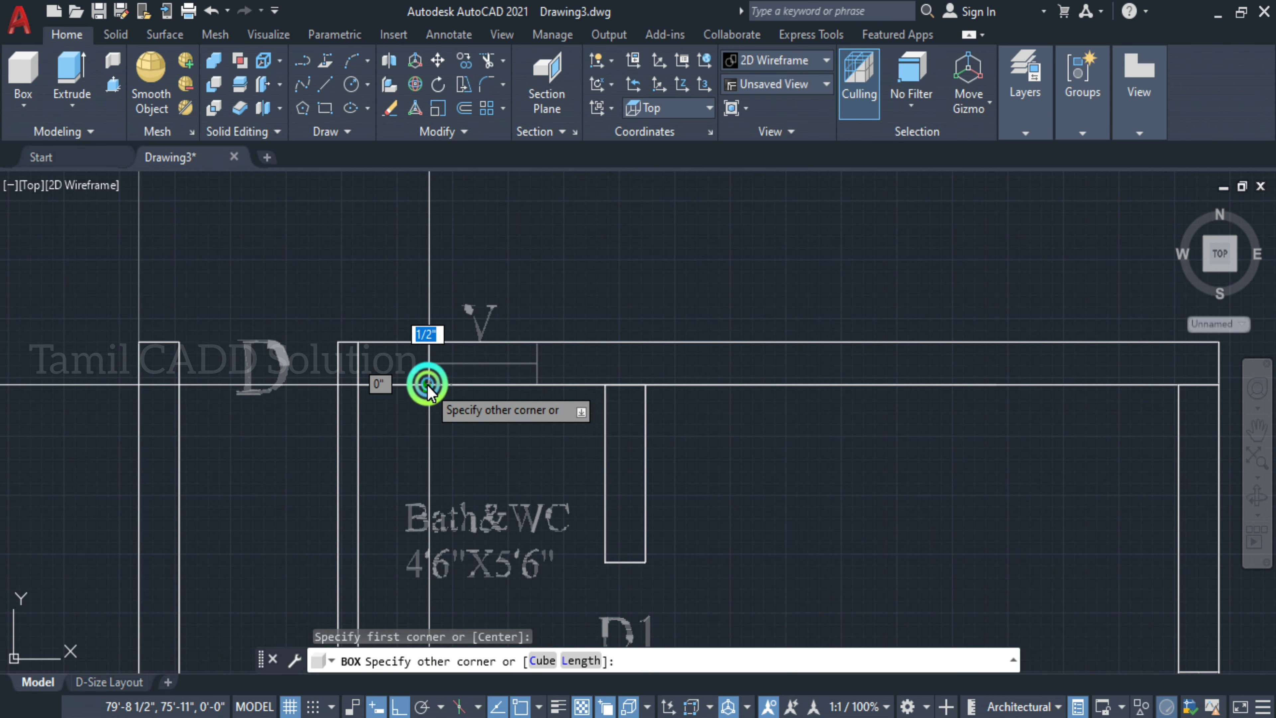
{"action": "left_click", "coordinate": [538, 344]}
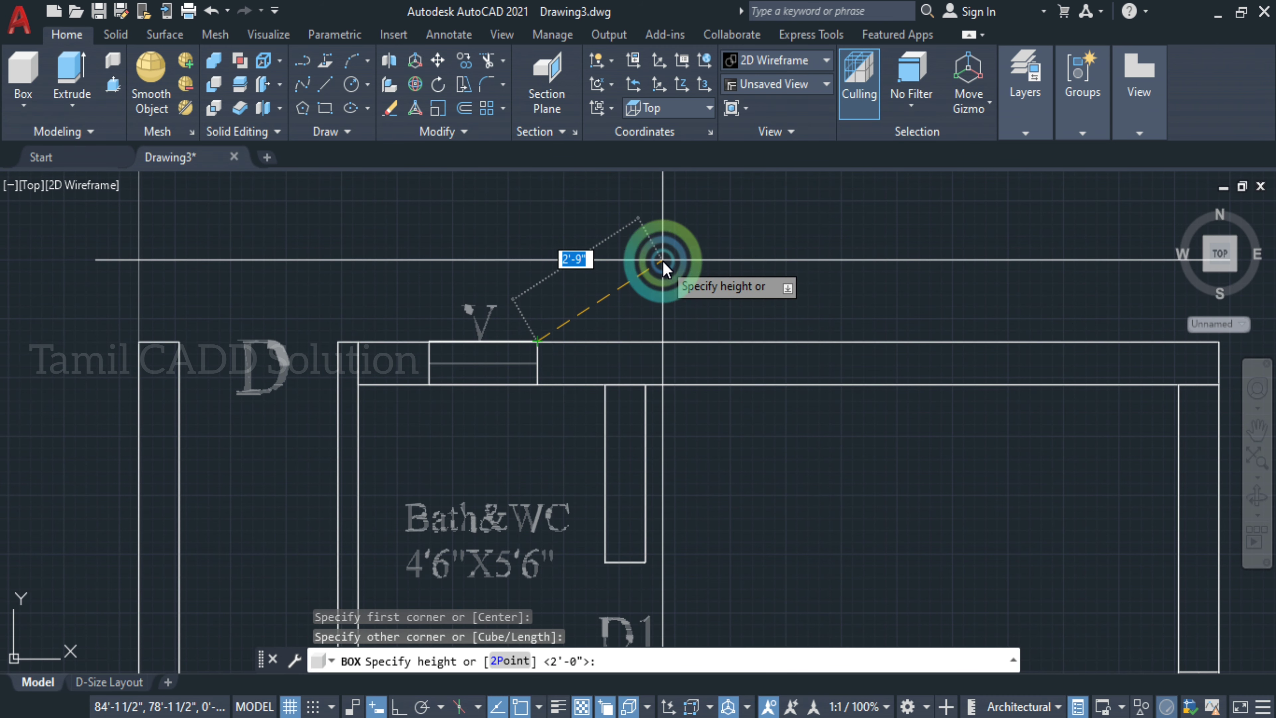
{"action": "type", "text": "2'"}
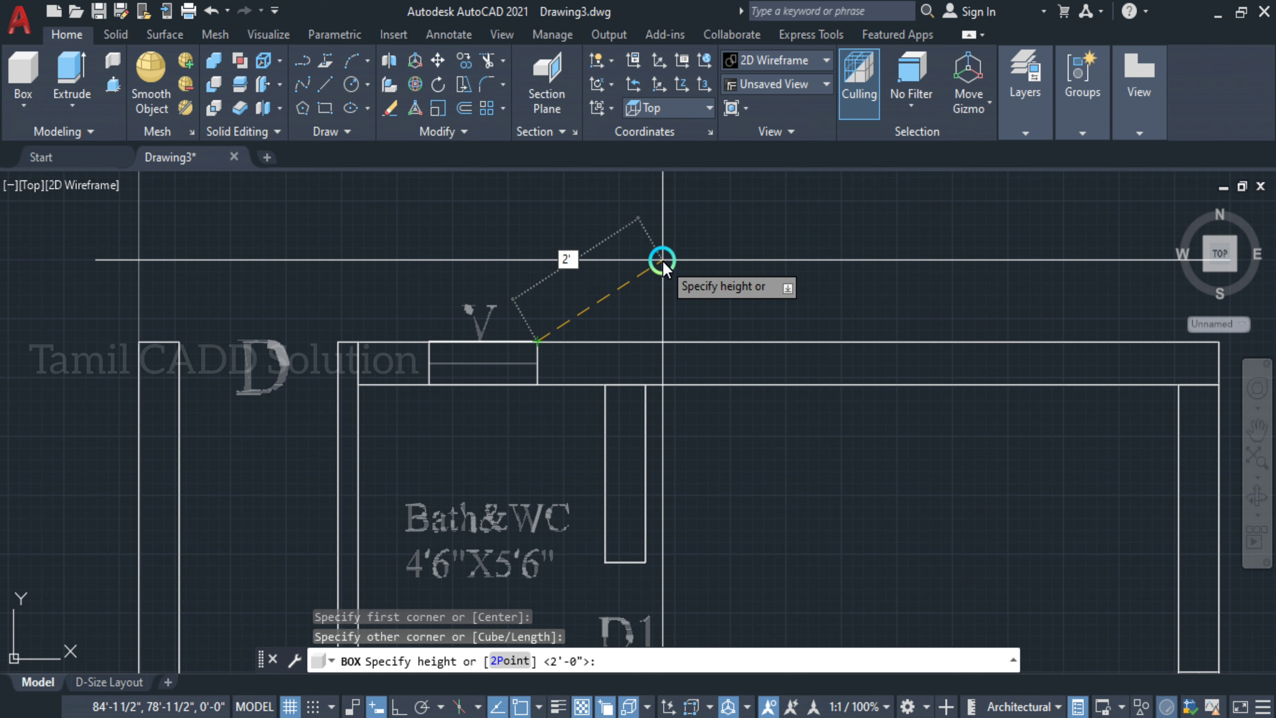
{"action": "key", "text": "Return"}
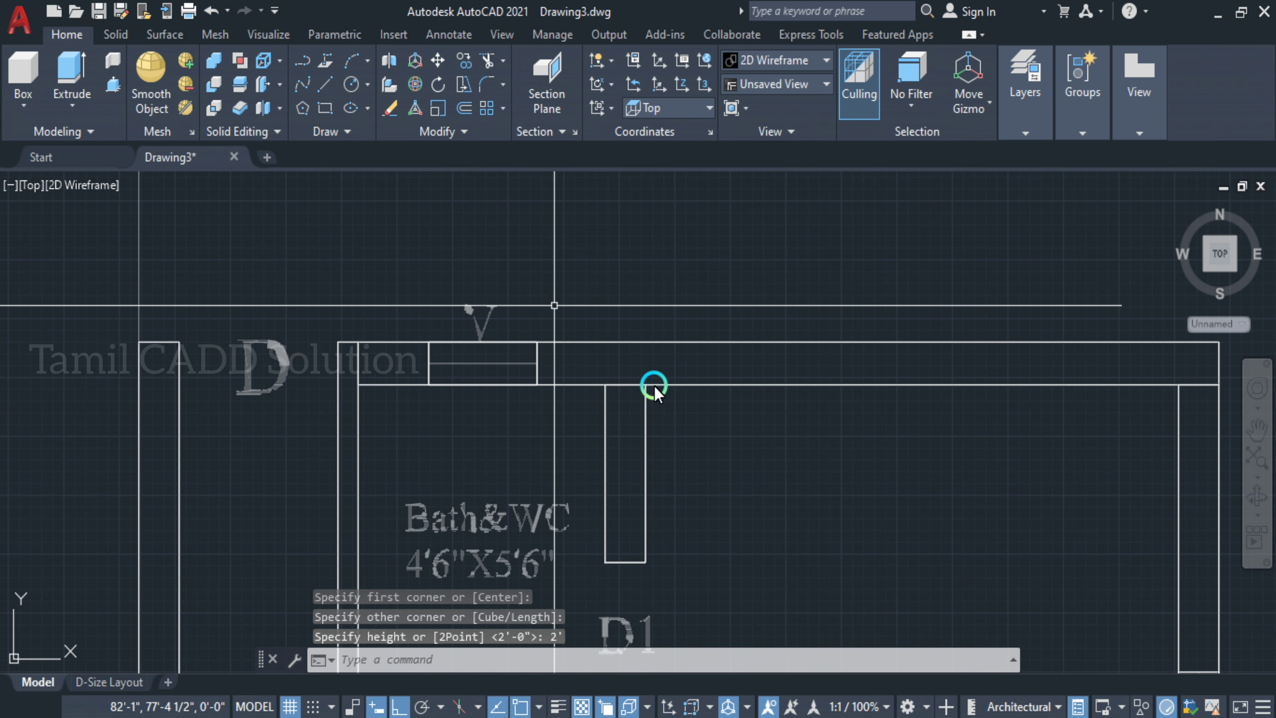
- Draw a closed 3' long window outline with lines across the thickness of the kitchen's outer wall
{"action": "scroll", "coordinate": [652, 381], "scroll_direction": "down", "scroll_amount": 3}
{"action": "middle_click_drag", "start_coordinate": [715, 533], "coordinate": [698, 311]}
{"action": "middle_click_drag", "start_coordinate": [555, 402], "coordinate": [578, 308]}
{"action": "scroll", "coordinate": [542, 342], "scroll_direction": "up", "scroll_amount": 6}
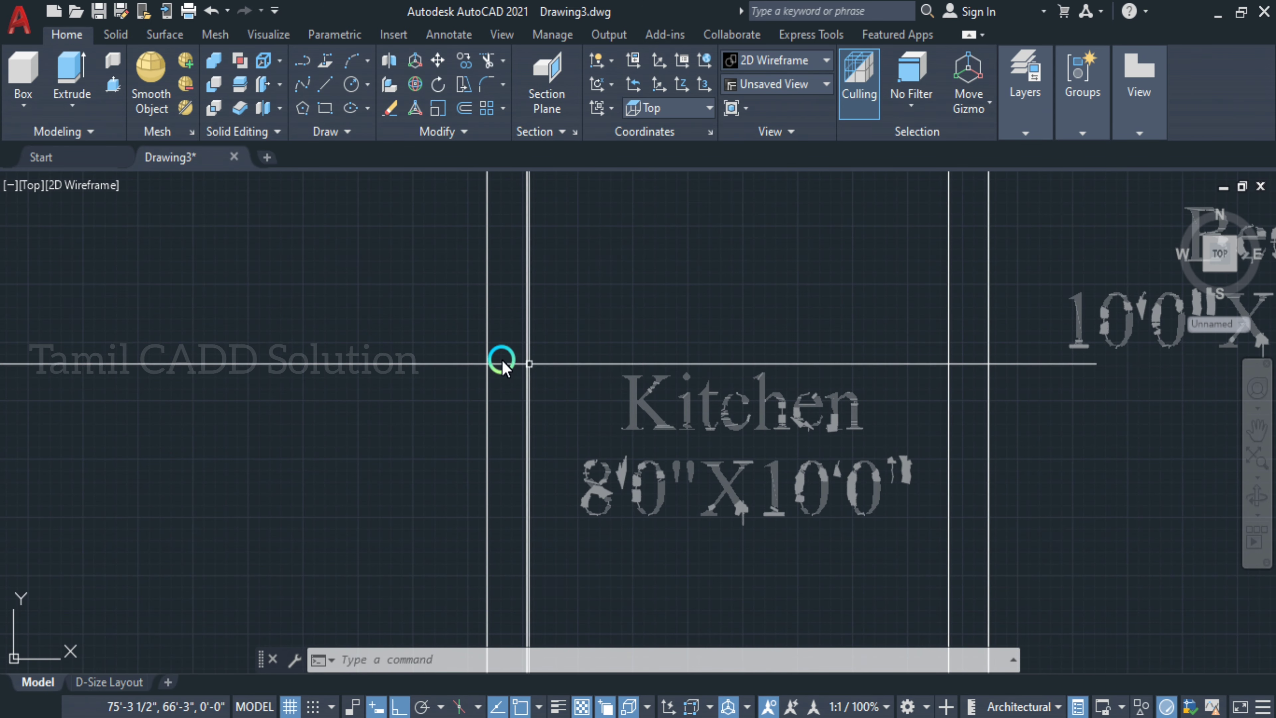
{"action": "left_click", "coordinate": [321, 92]}
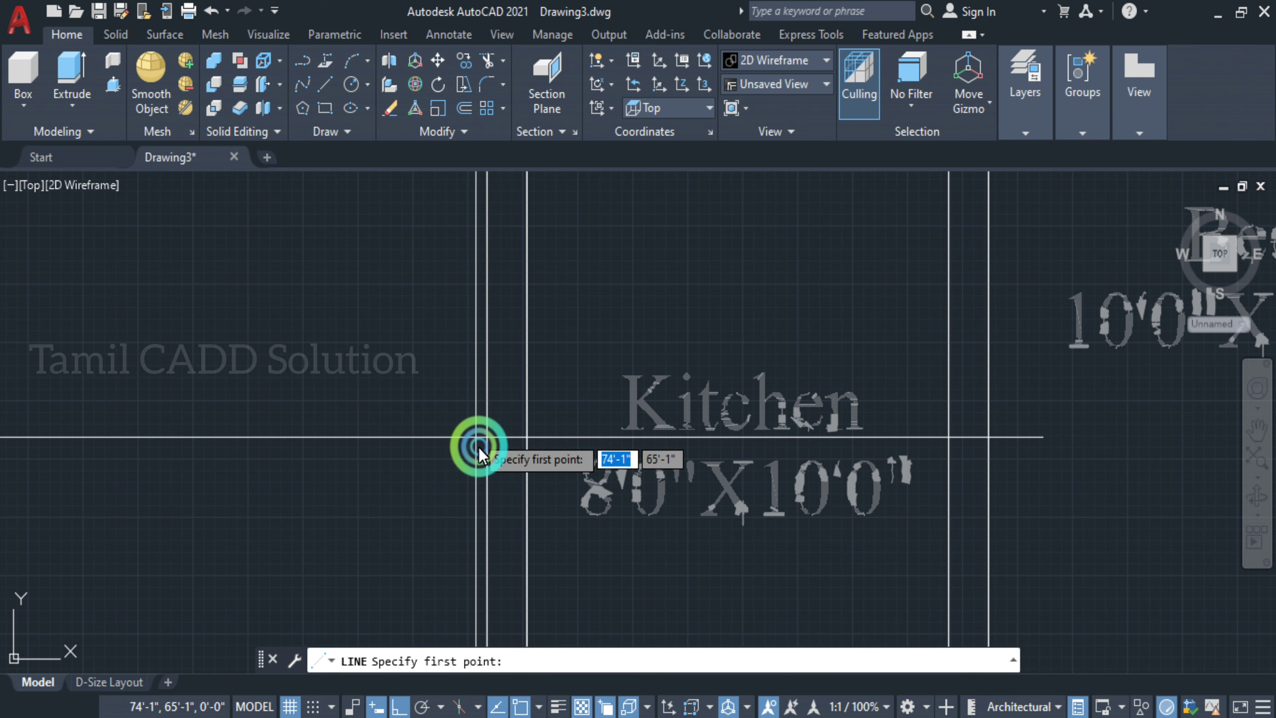
{"action": "left_click", "coordinate": [488, 440]}
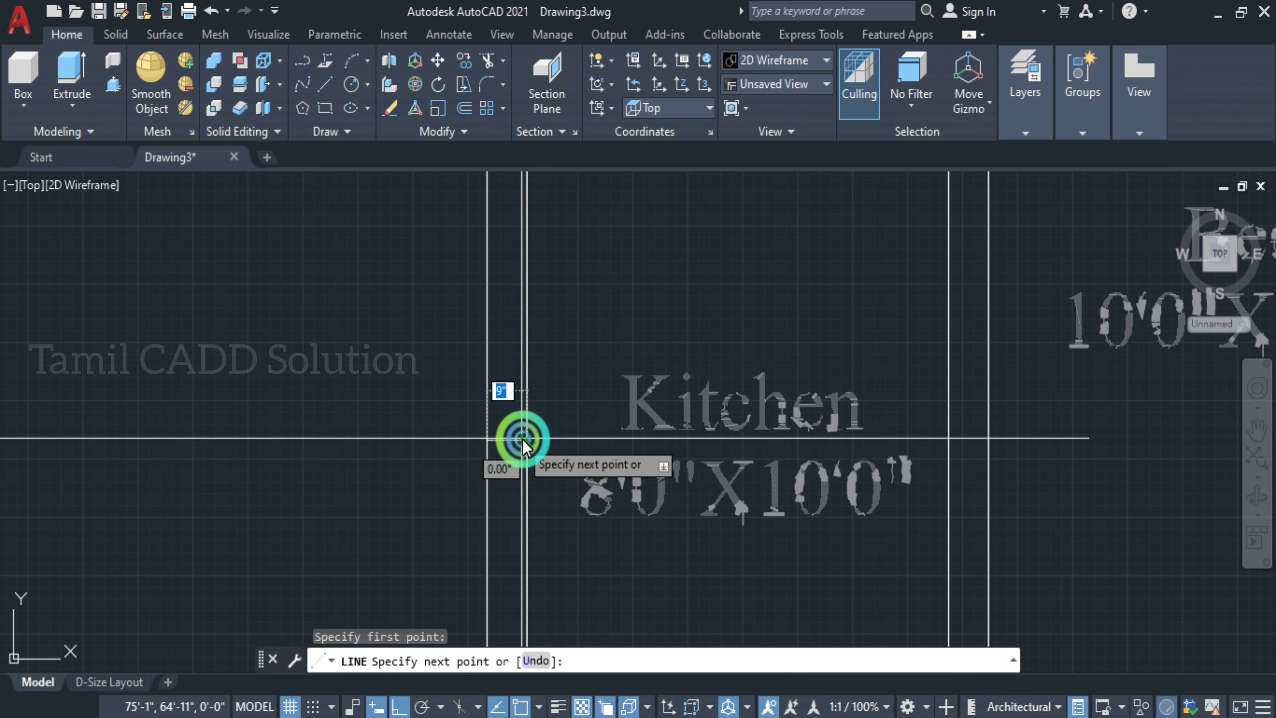
{"action": "left_click", "coordinate": [527, 440]}
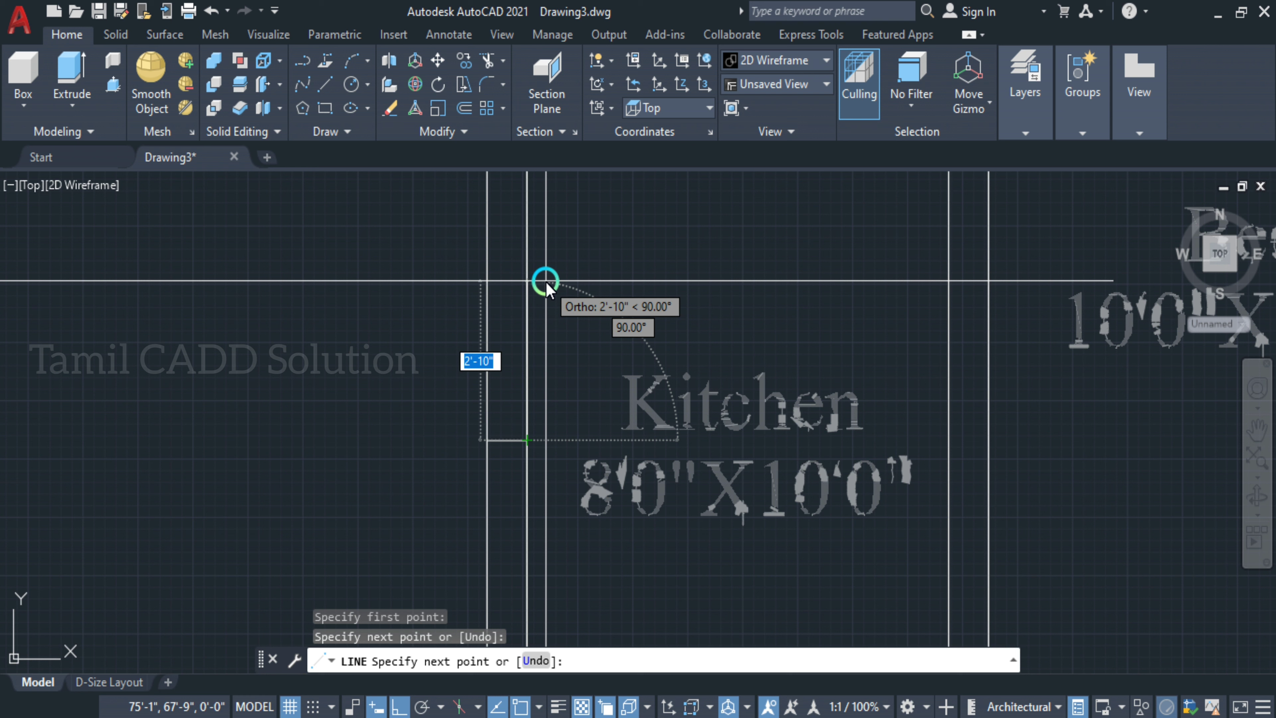
{"action": "type", "text": "3'"}
{"action": "key", "text": "Return"}
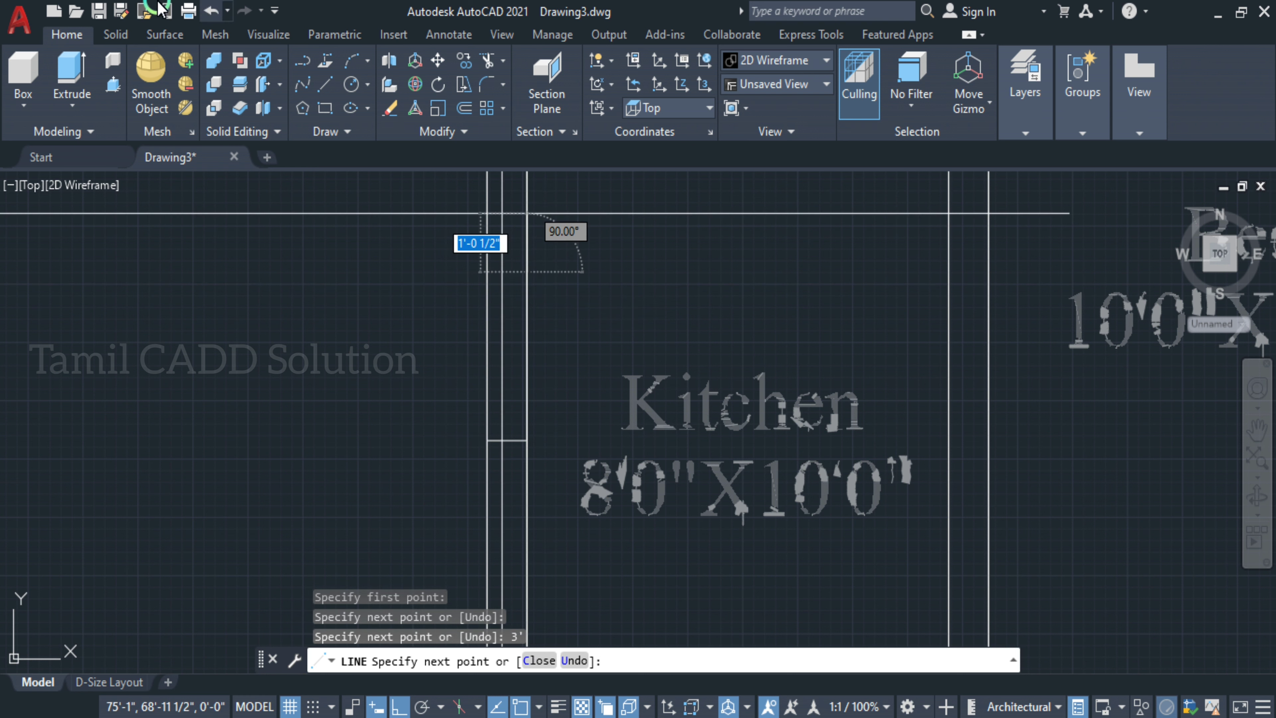
{"action": "left_click", "coordinate": [488, 272]}
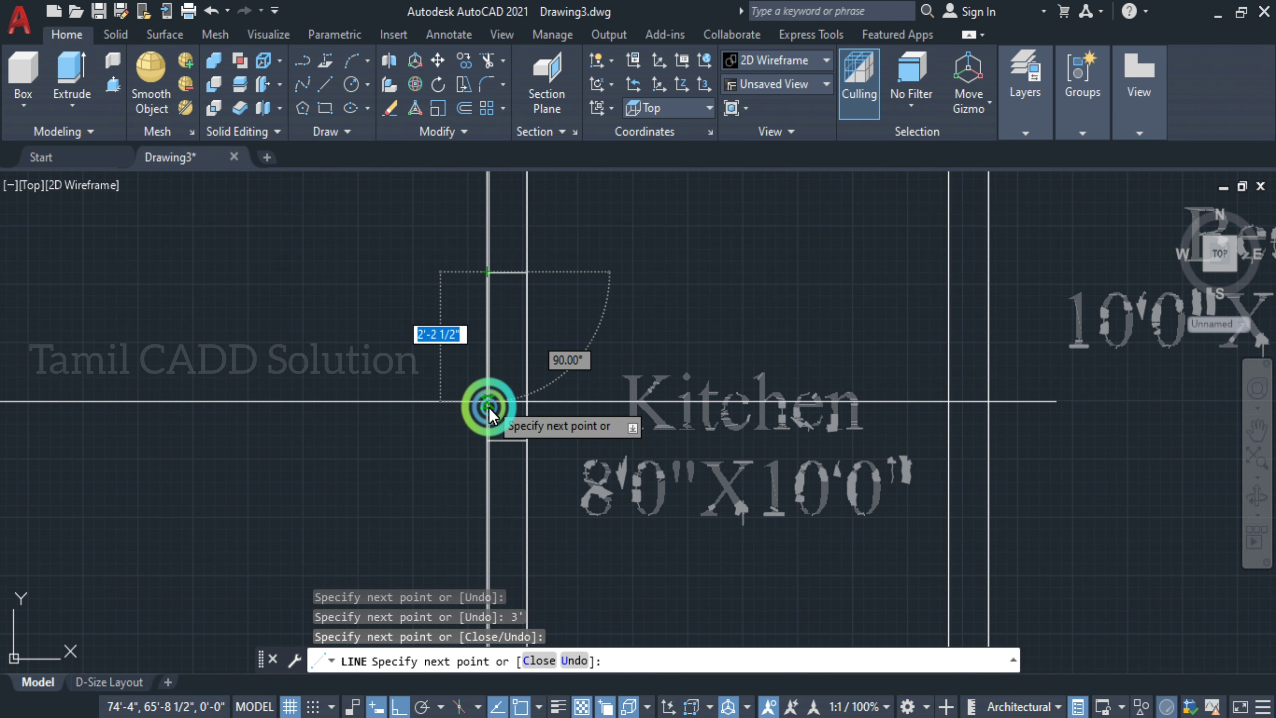
{"action": "left_click", "coordinate": [485, 442]}
{"action": "key", "text": "Escape"}
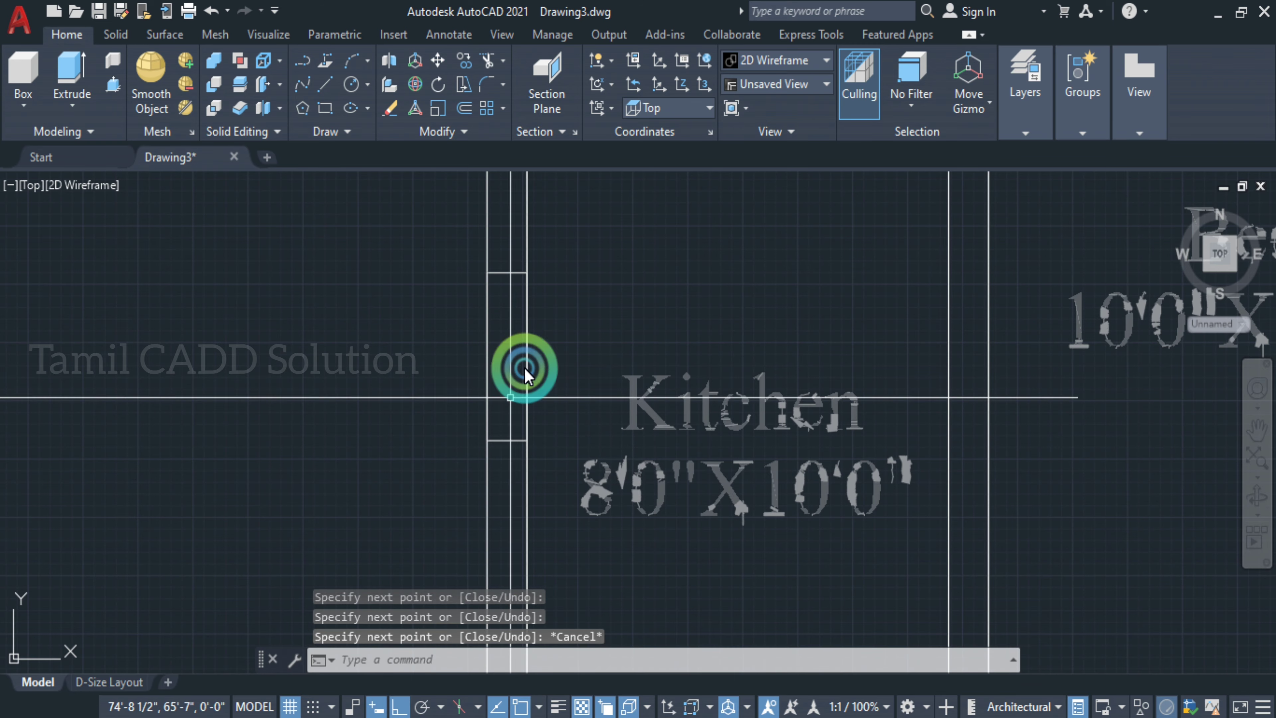
- Create a 4' high box over the window outline in the kitchen's outer wall
{"action": "middle_click_drag", "start_coordinate": [522, 370], "coordinate": [336, 399]}
{"action": "left_click", "coordinate": [33, 84]}
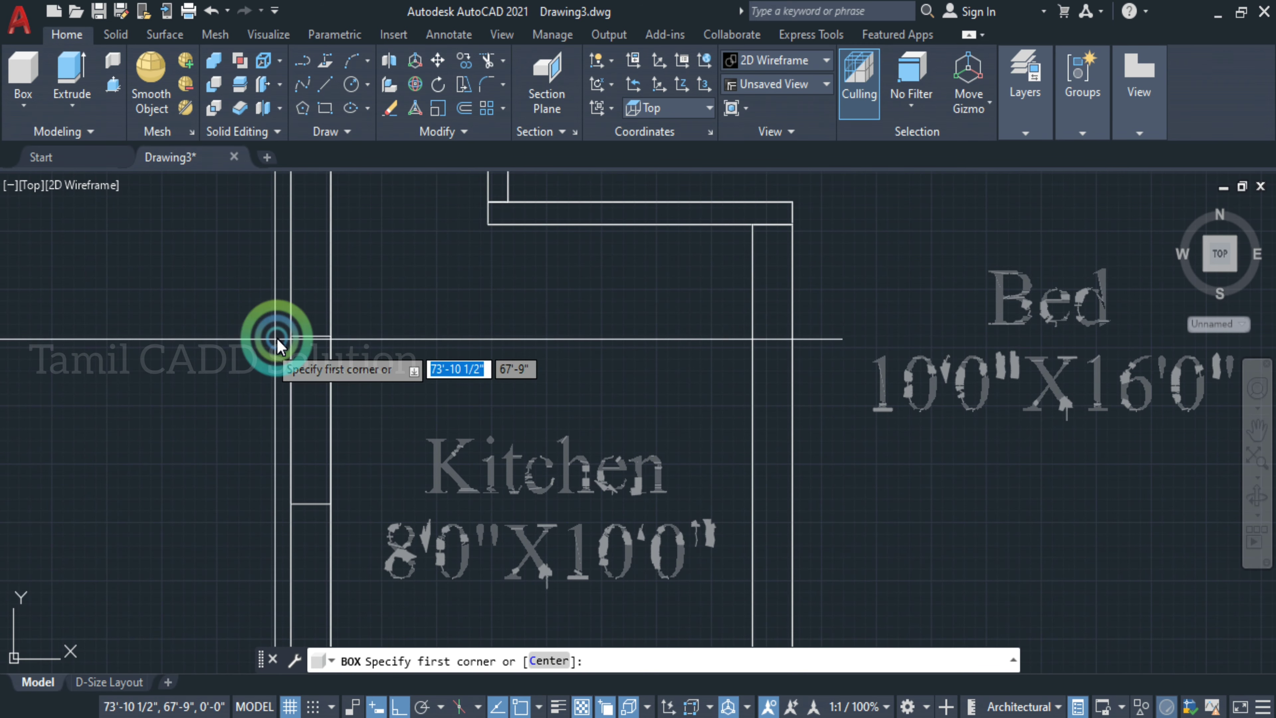
{"action": "left_click", "coordinate": [291, 334]}
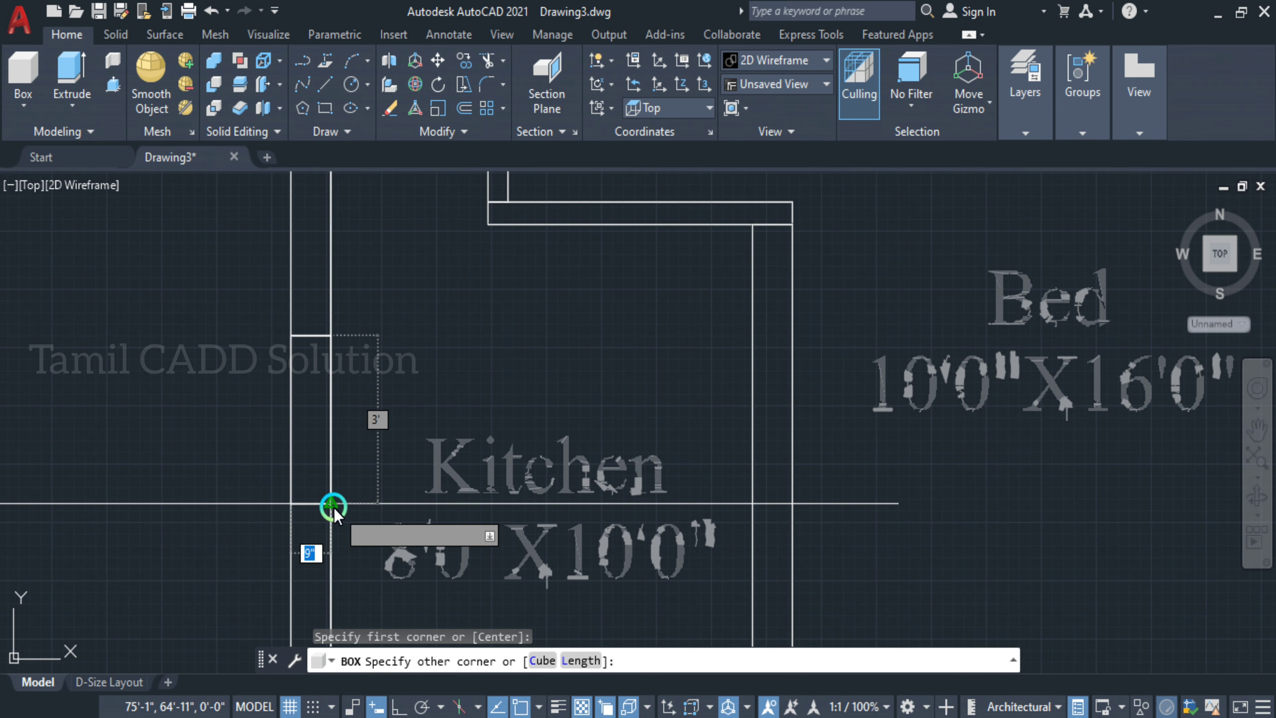
{"action": "left_click", "coordinate": [331, 503]}
{"action": "left_click", "coordinate": [448, 347]}
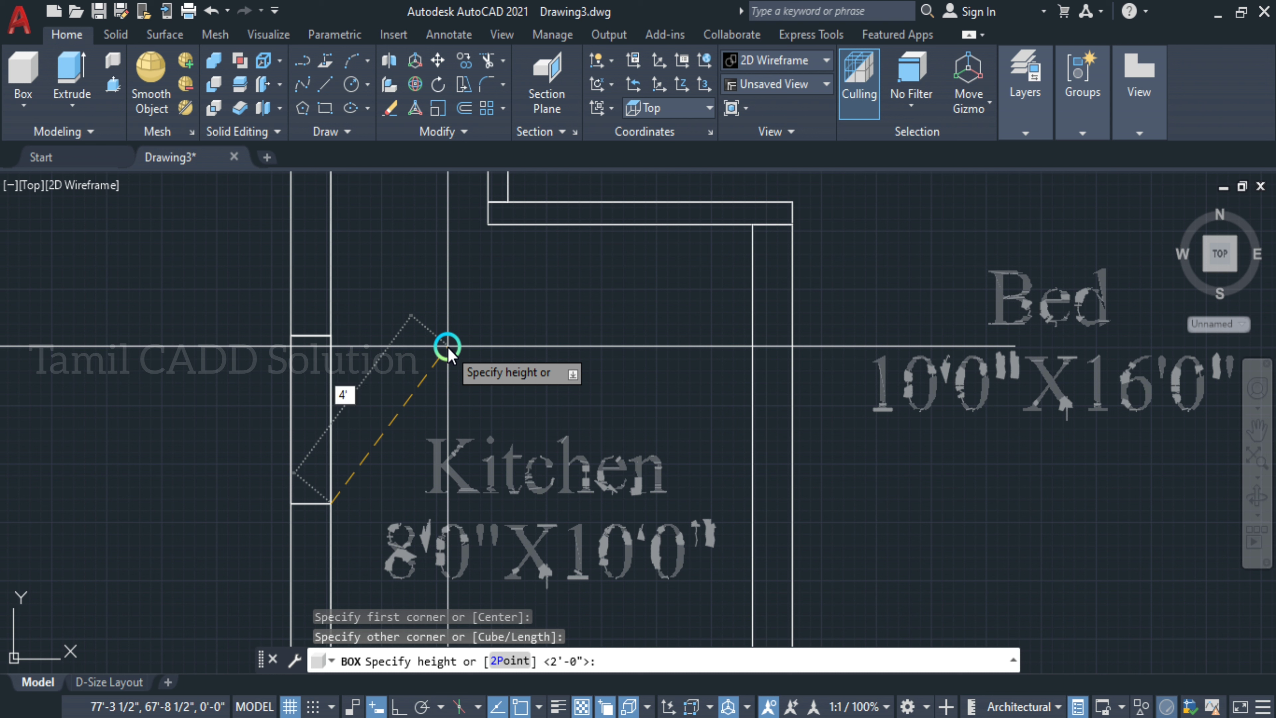
{"action": "key", "text": "Return"}
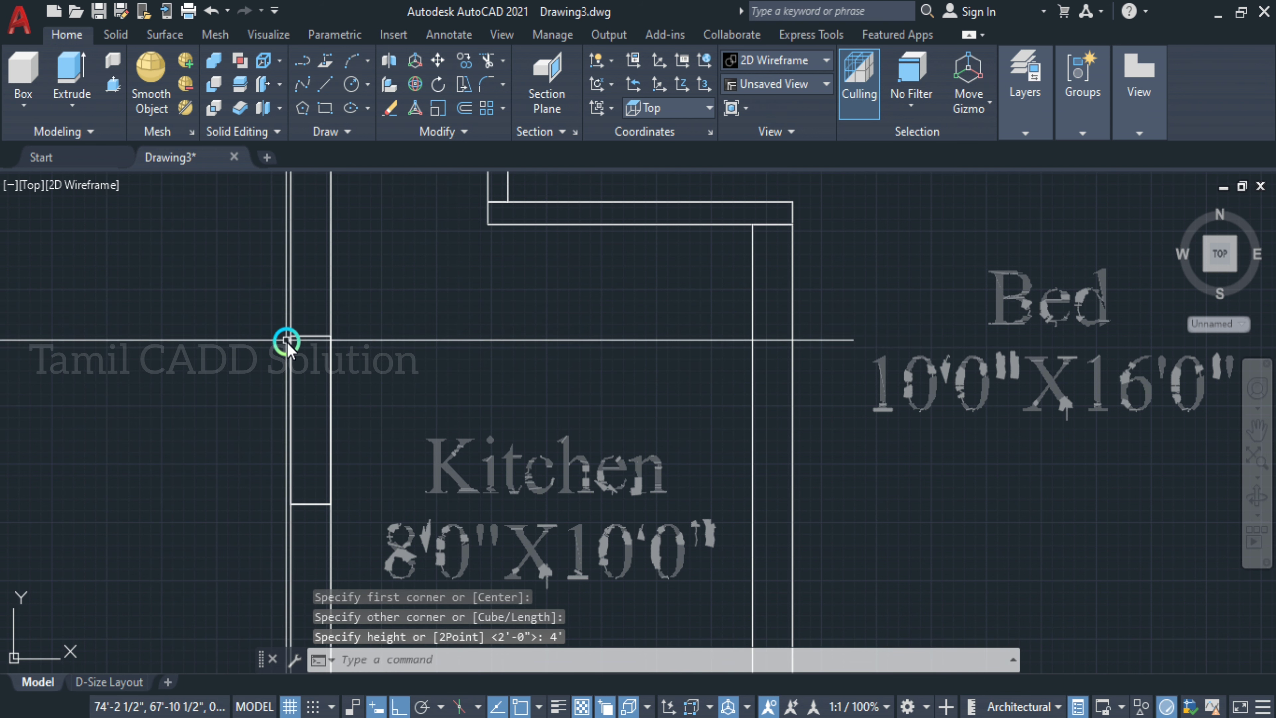
- Raise the 4' high window boxes in the kitchen's outer wall and the 16'0"X11'0" bedroom's window wall by 3'
{"action": "scroll", "coordinate": [564, 413], "scroll_direction": "down", "scroll_amount": 5}
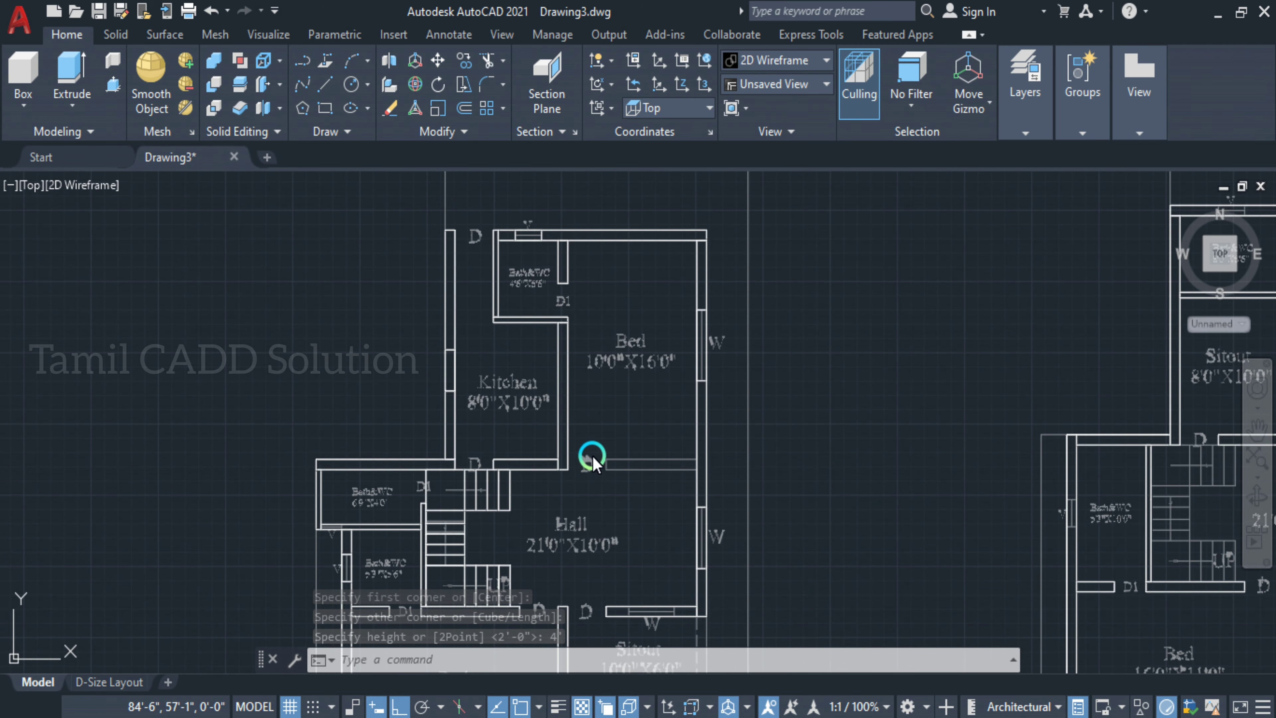
{"action": "middle_click_drag", "start_coordinate": [607, 448], "coordinate": [702, 366], "text": "shift"}
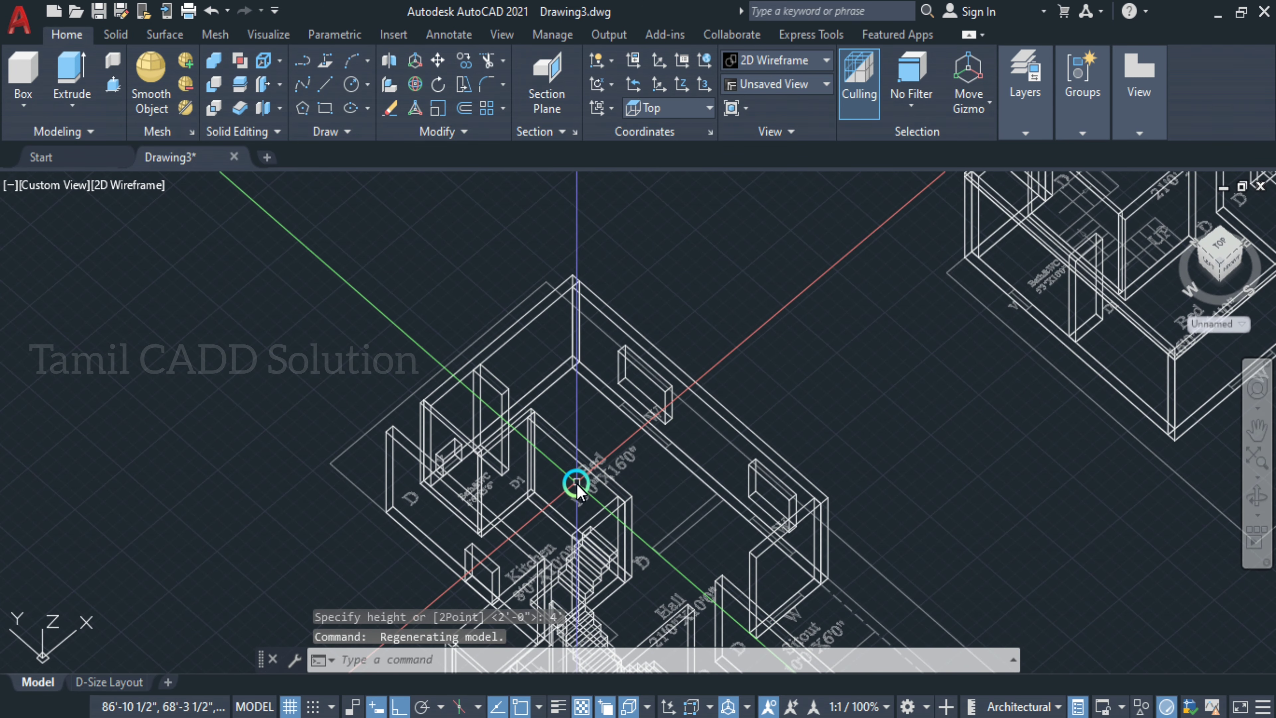
{"action": "middle_click_drag", "start_coordinate": [574, 483], "coordinate": [574, 145]}
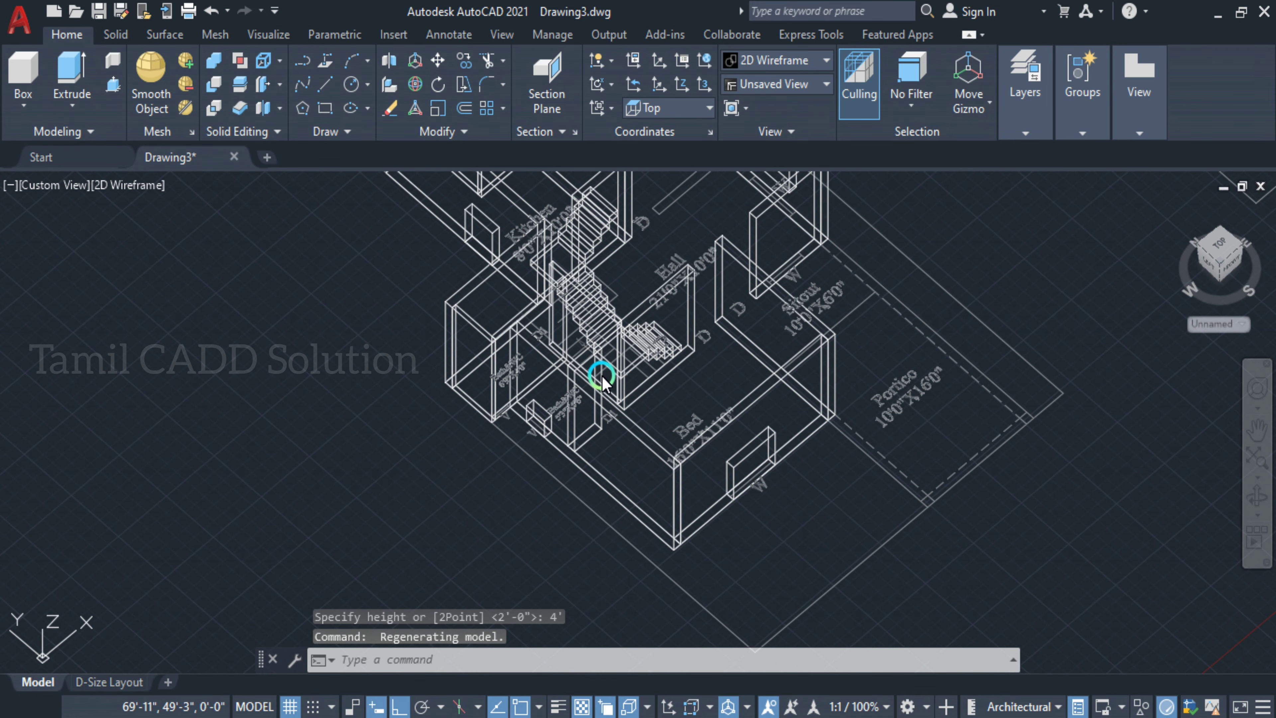
{"action": "mouse_move", "coordinate": [602, 377]}
{"action": "middle_mouse_down", "text": "shift"}
{"action": "mouse_move", "coordinate": [629, 327]}
{"action": "mouse_move", "coordinate": [593, 377]}
{"action": "middle_mouse_up", "text": "shift"}
{"action": "key", "text": "Escape"}
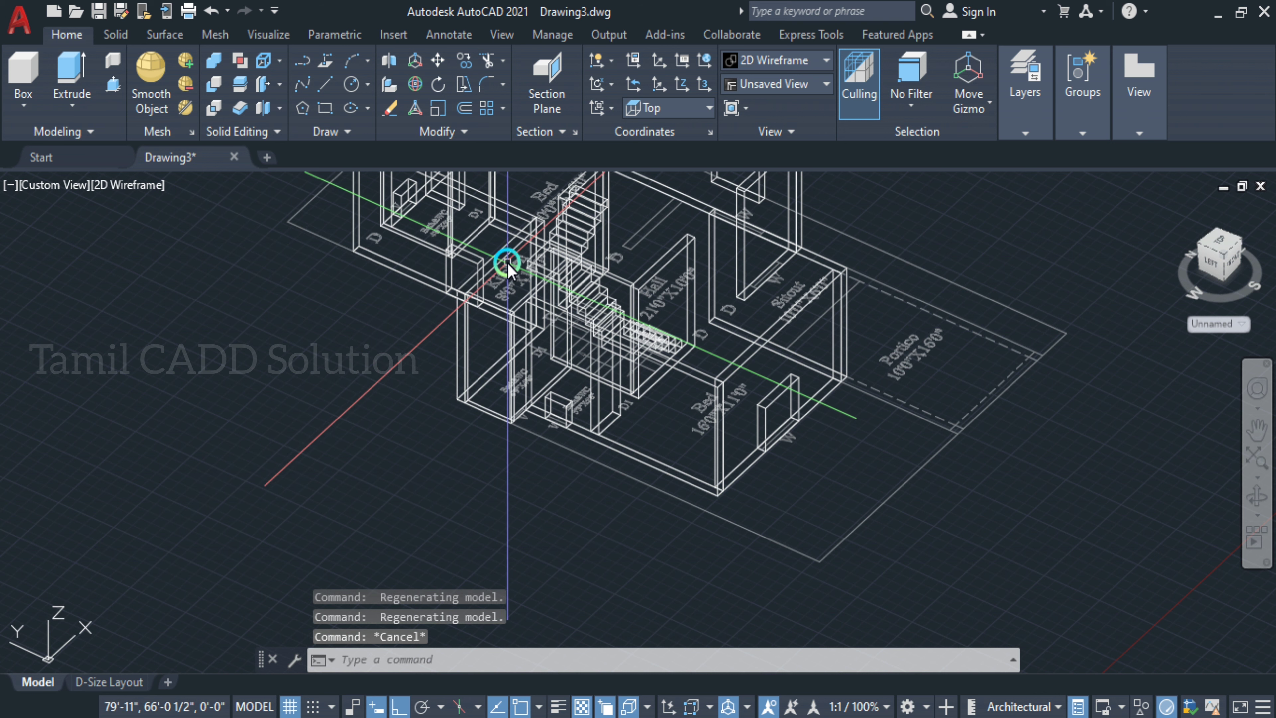
{"action": "left_click", "coordinate": [475, 257]}
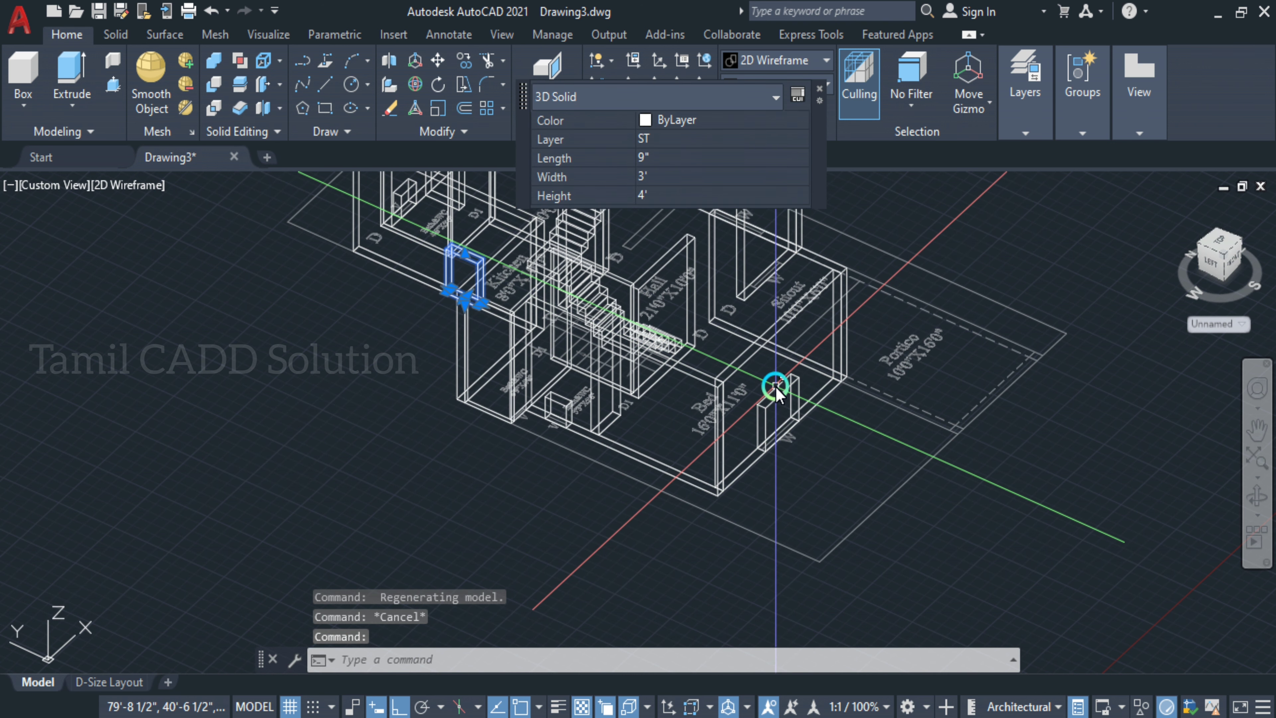
{"action": "left_click", "coordinate": [774, 395]}
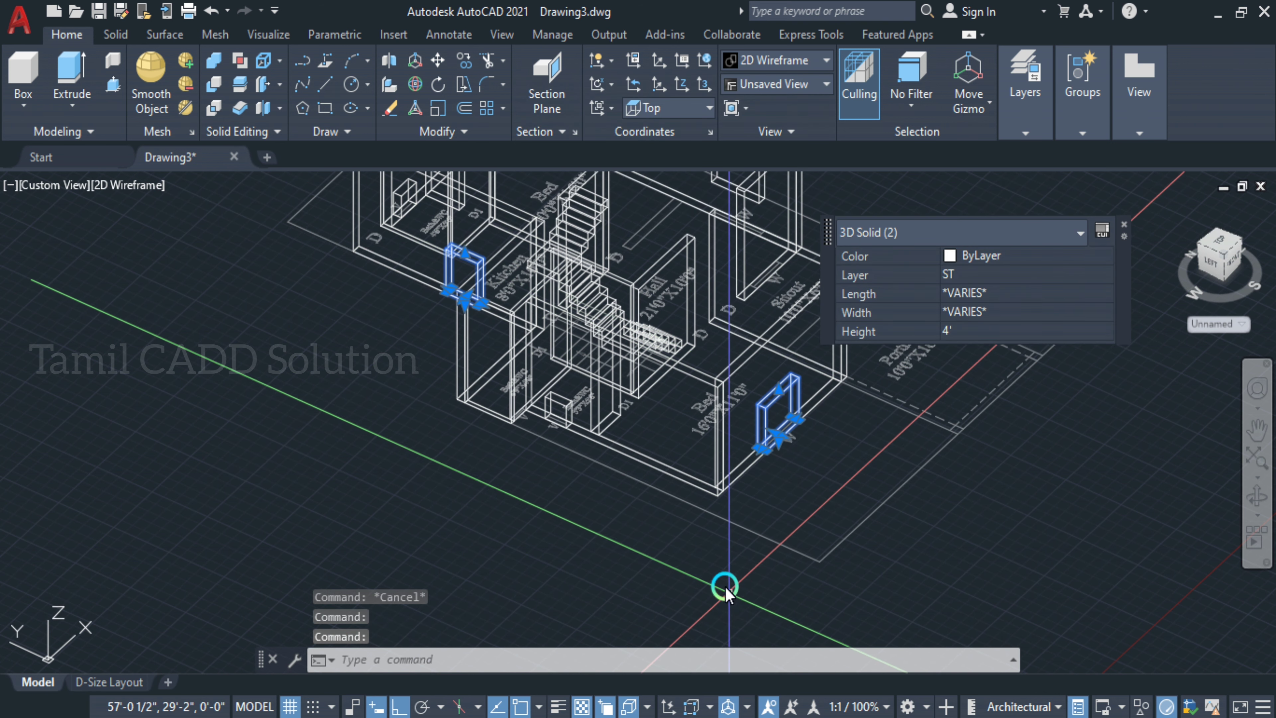
{"action": "scroll", "coordinate": [673, 523], "scroll_direction": "up", "scroll_amount": 4}
{"action": "scroll", "coordinate": [470, 528], "scroll_direction": "down", "scroll_amount": 2}
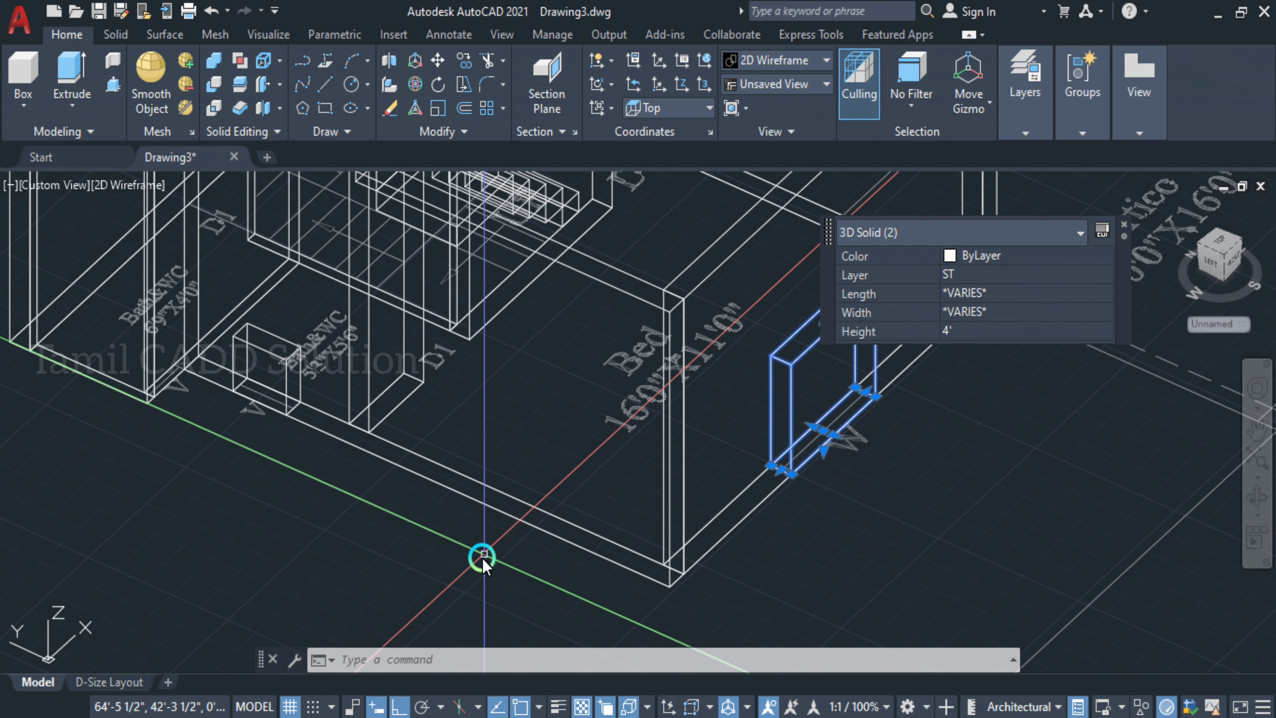
{"action": "type", "text": "m"}
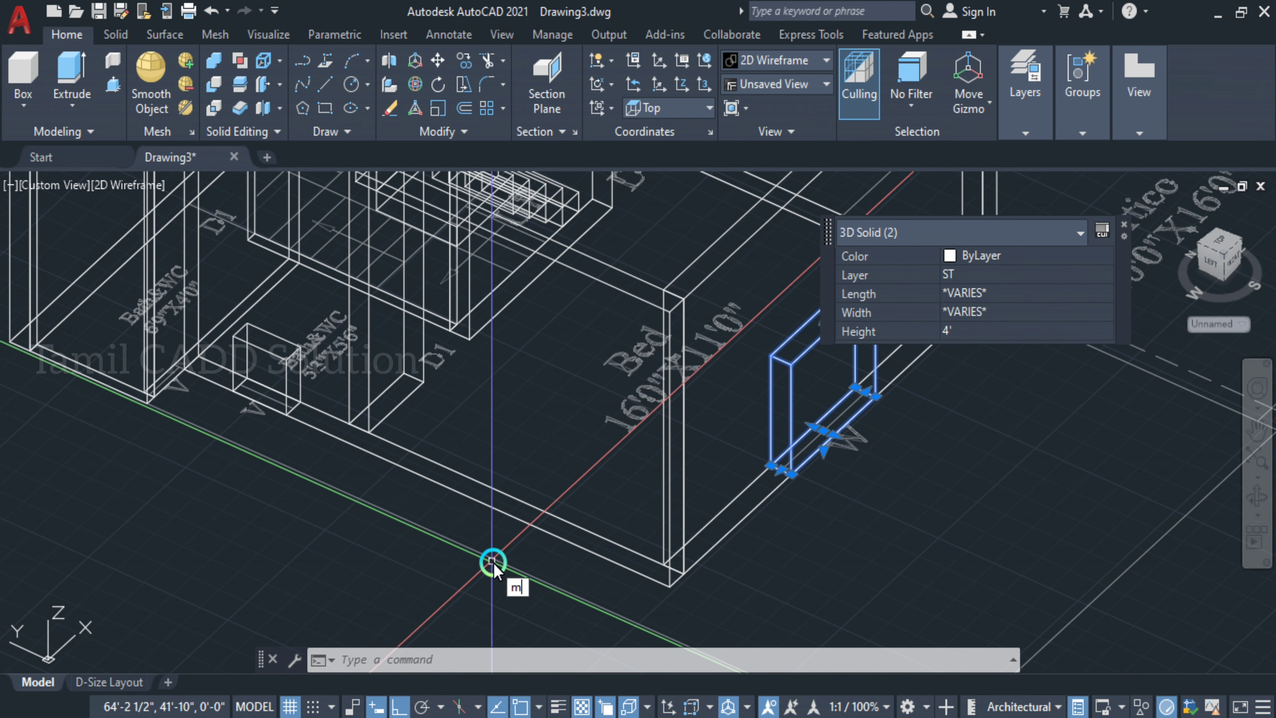
{"action": "key", "text": "Return"}
{"action": "scroll", "coordinate": [513, 537], "scroll_direction": "down", "scroll_amount": 3}
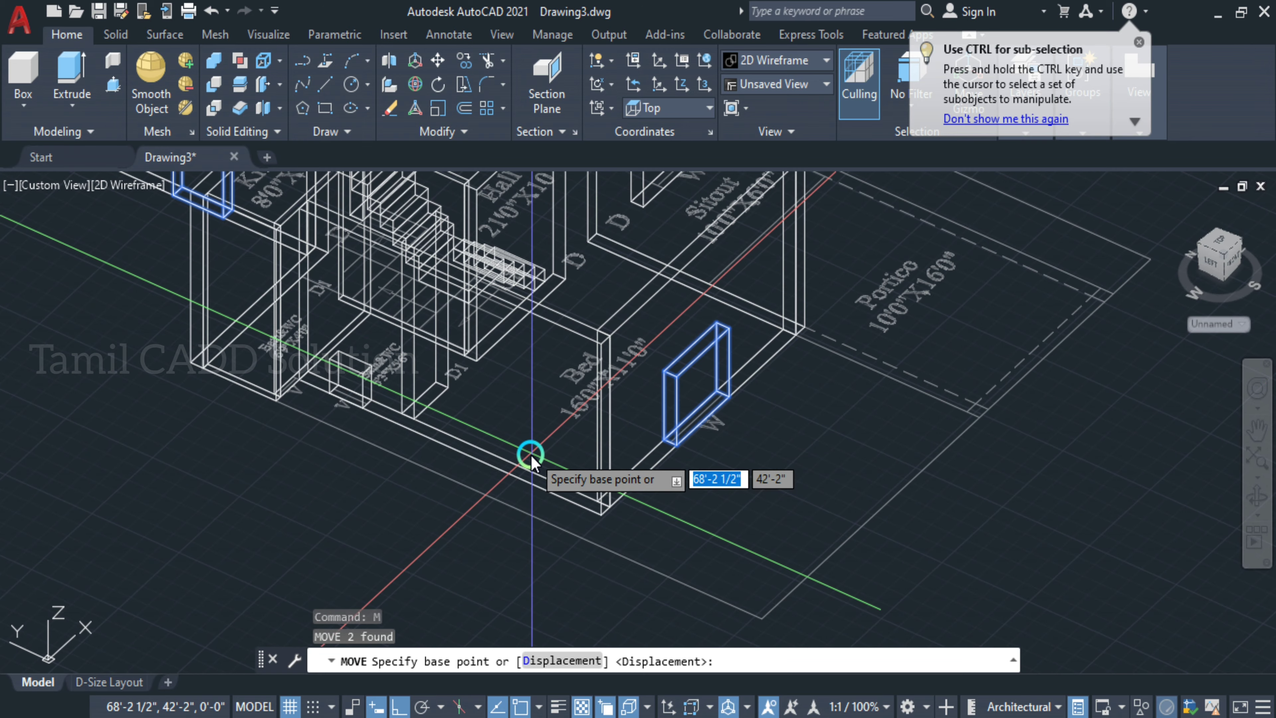
{"action": "scroll", "coordinate": [531, 455], "scroll_direction": "up", "scroll_amount": 3}
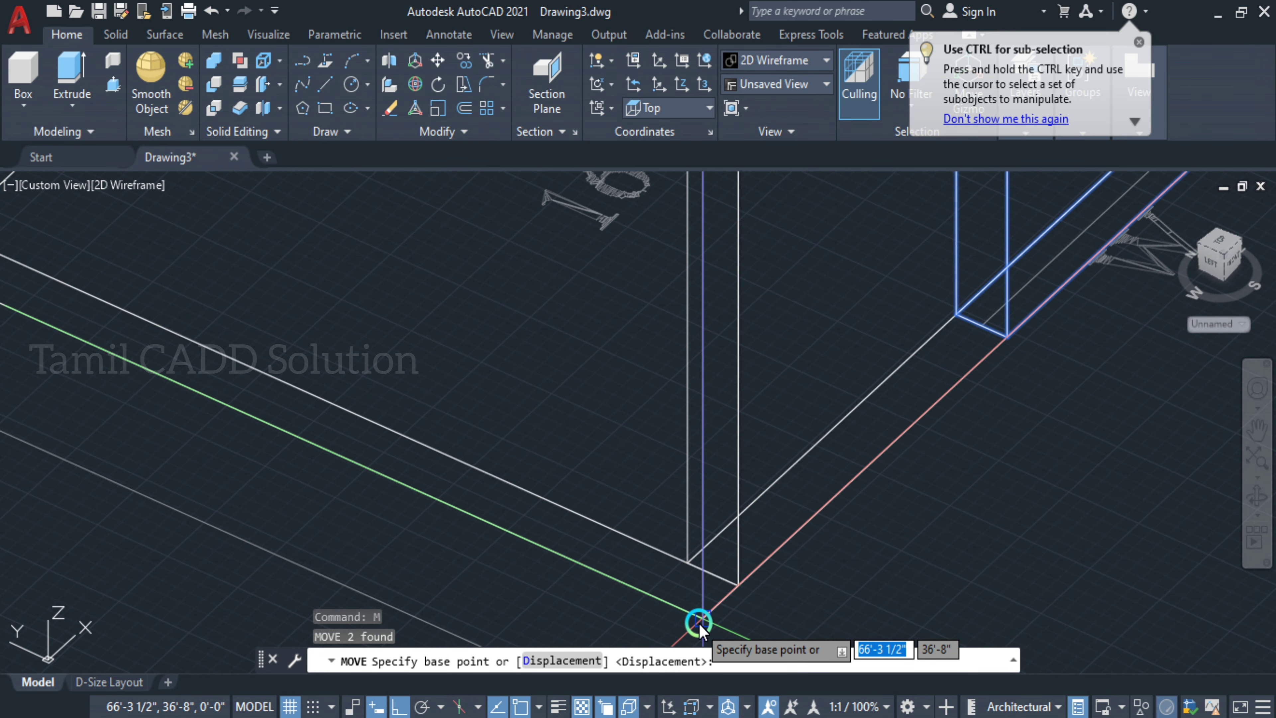
{"action": "left_click", "coordinate": [699, 623]}
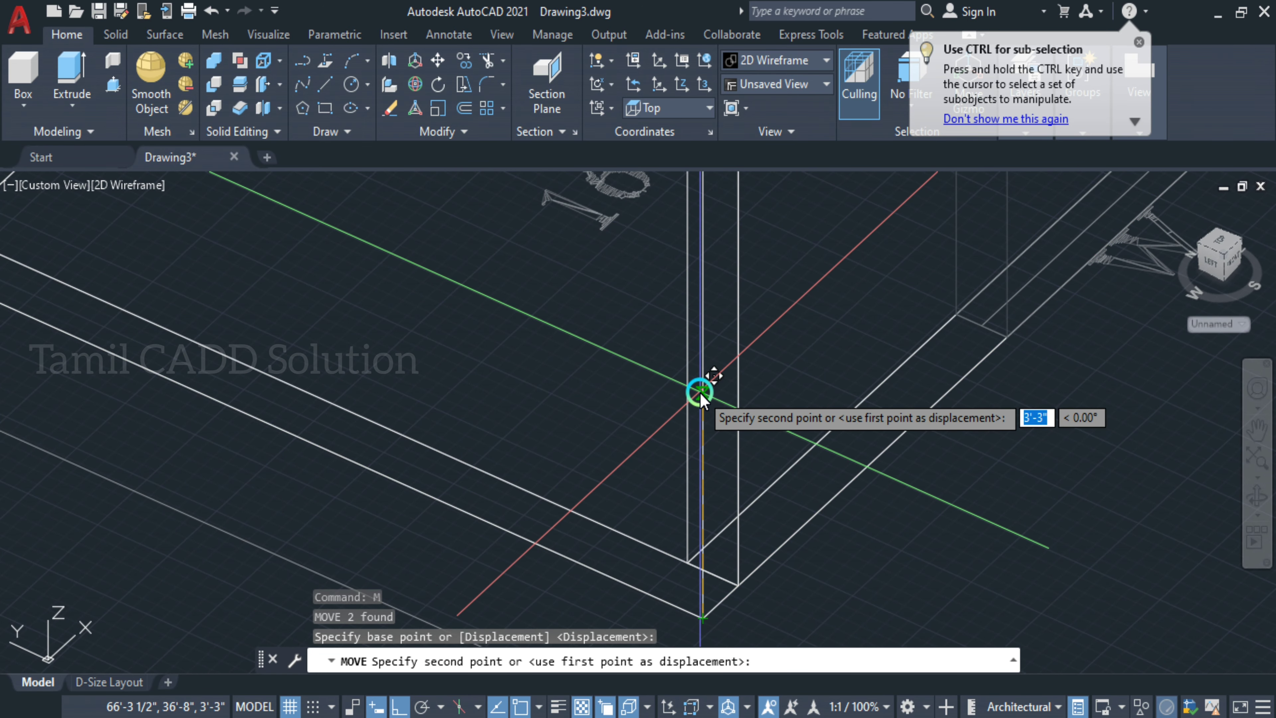
{"action": "type", "text": "3'"}
{"action": "key", "text": "Return"}
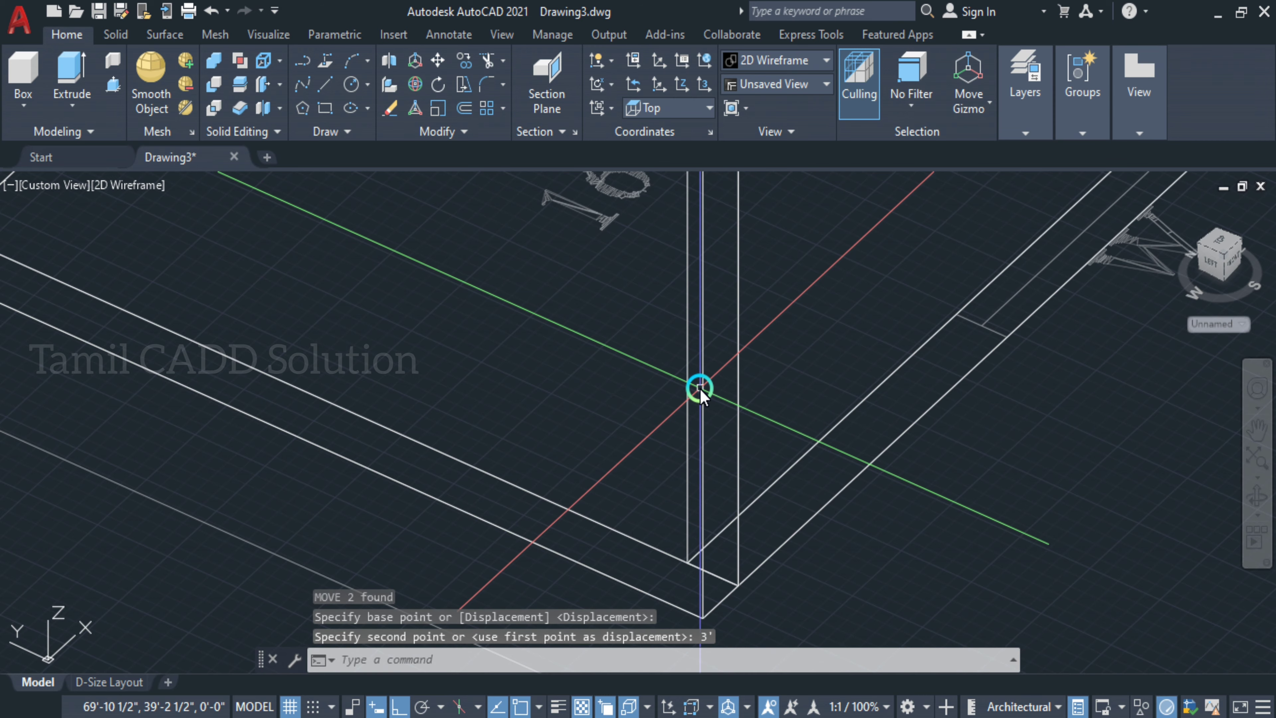
- Raise the 2' high ventilator boxes of the 4'6"X5'6" and 5'3"X5'6" bathrooms by 7'
{"action": "scroll", "coordinate": [700, 389], "scroll_direction": "down", "scroll_amount": 5}
{"action": "scroll", "coordinate": [872, 491], "scroll_direction": "up", "scroll_amount": 2}
{"action": "scroll", "coordinate": [654, 389], "scroll_direction": "up", "scroll_amount": 3}
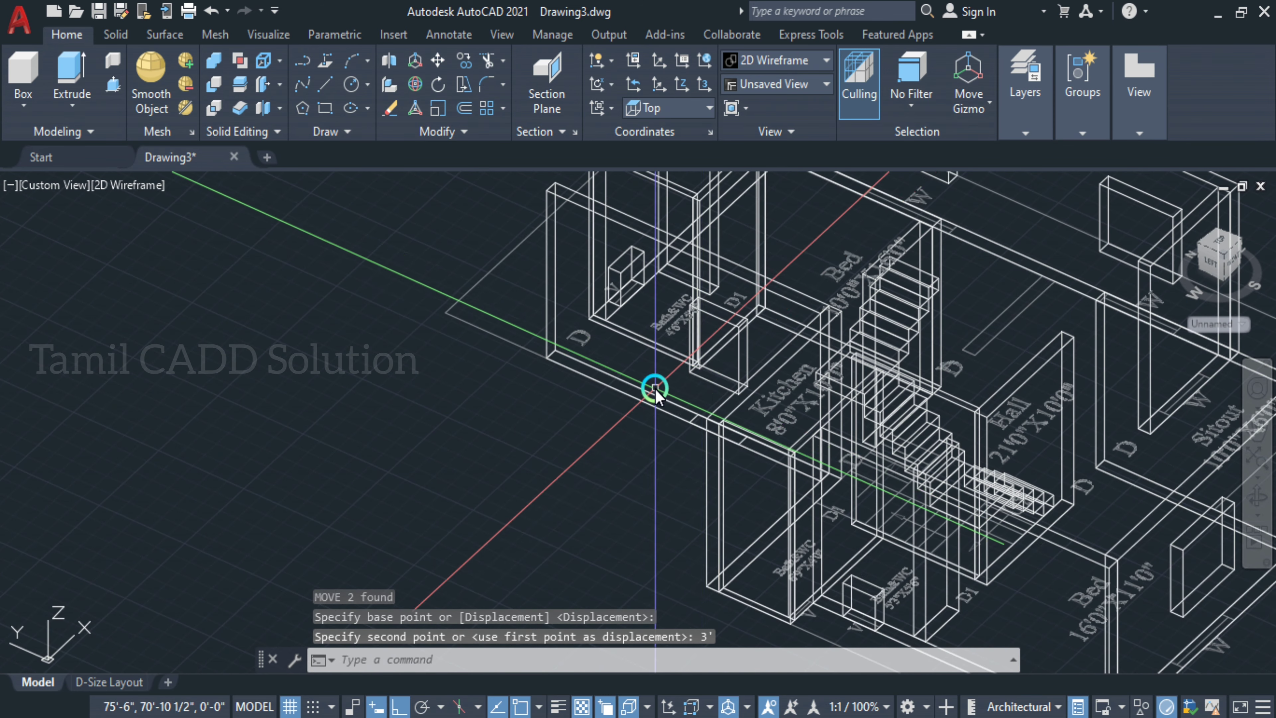
{"action": "left_click", "coordinate": [629, 272]}
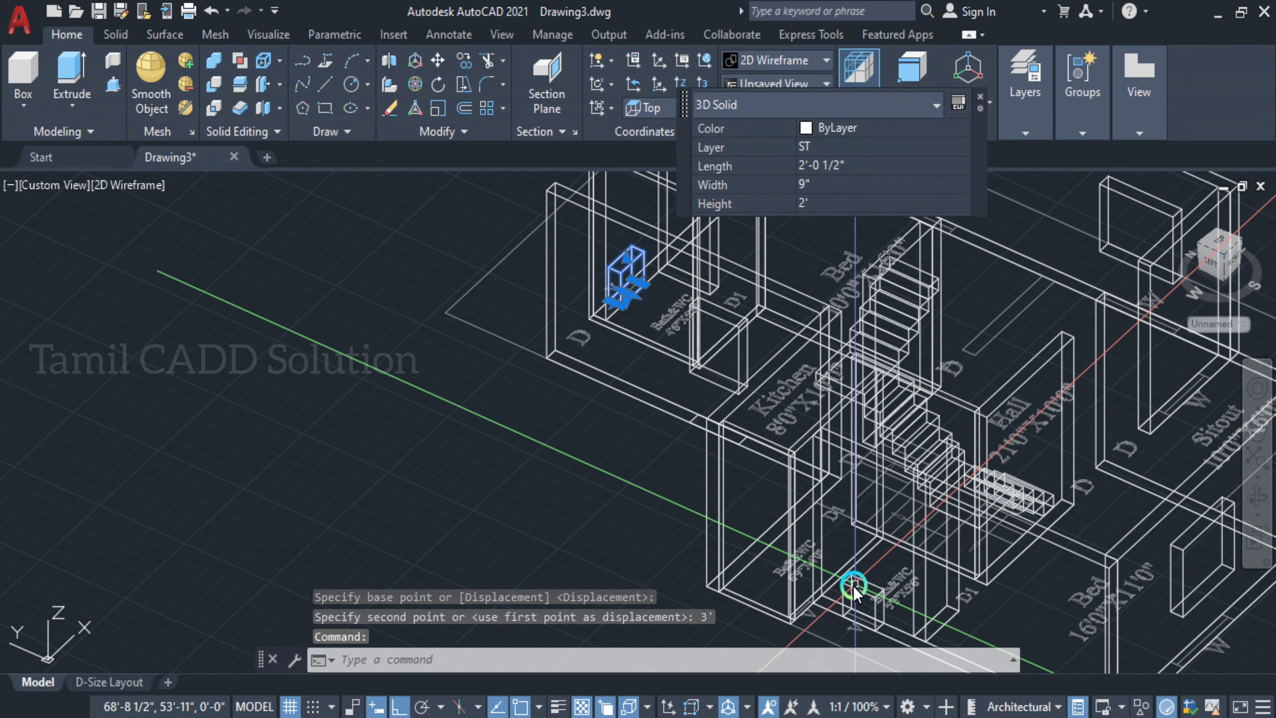
{"action": "left_click", "coordinate": [849, 591]}
{"action": "middle_click_drag", "start_coordinate": [779, 574], "coordinate": [667, 459]}
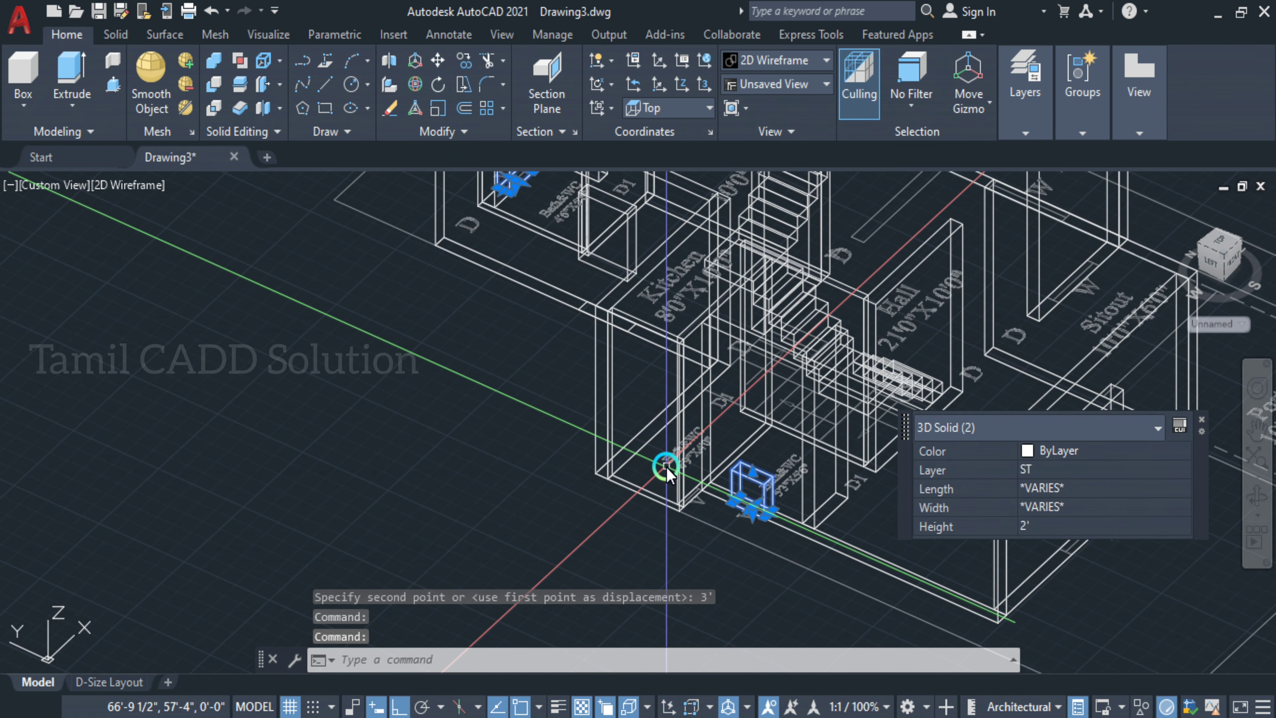
{"action": "type", "text": "m"}
{"action": "key", "text": "Return"}
{"action": "scroll", "coordinate": [653, 503], "scroll_direction": "up", "scroll_amount": 6}
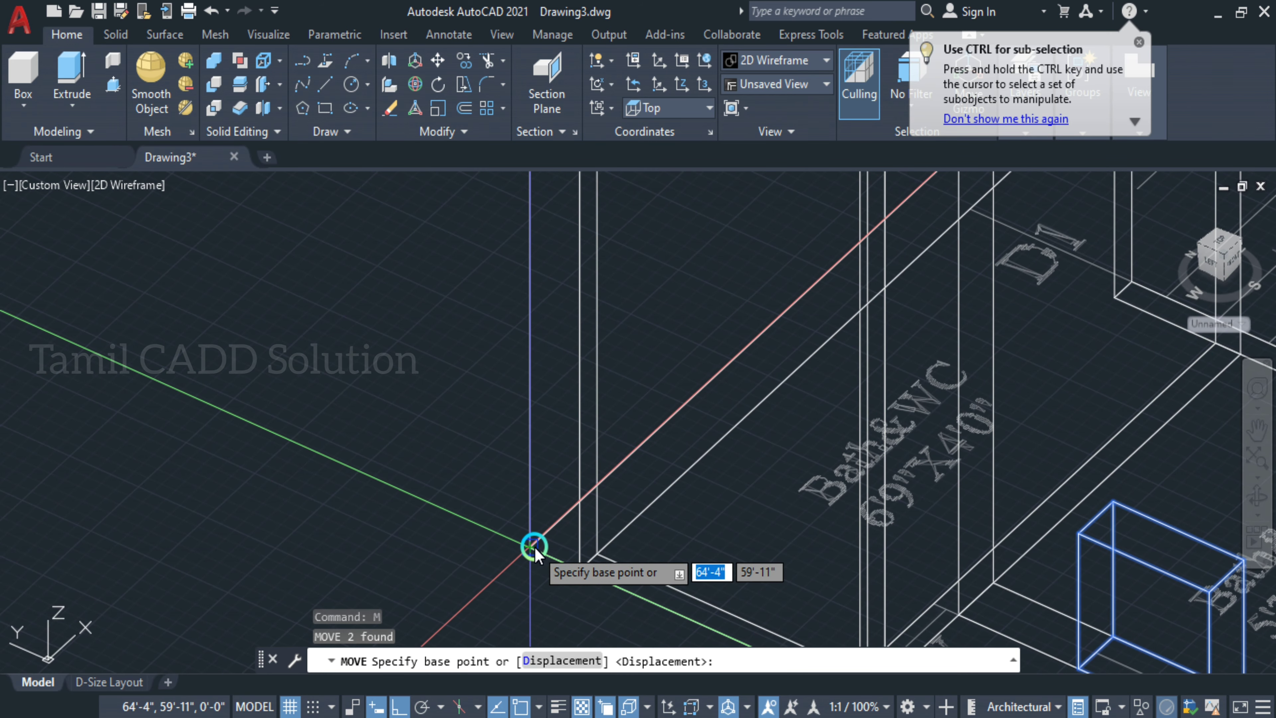
{"action": "left_click", "coordinate": [531, 547]}
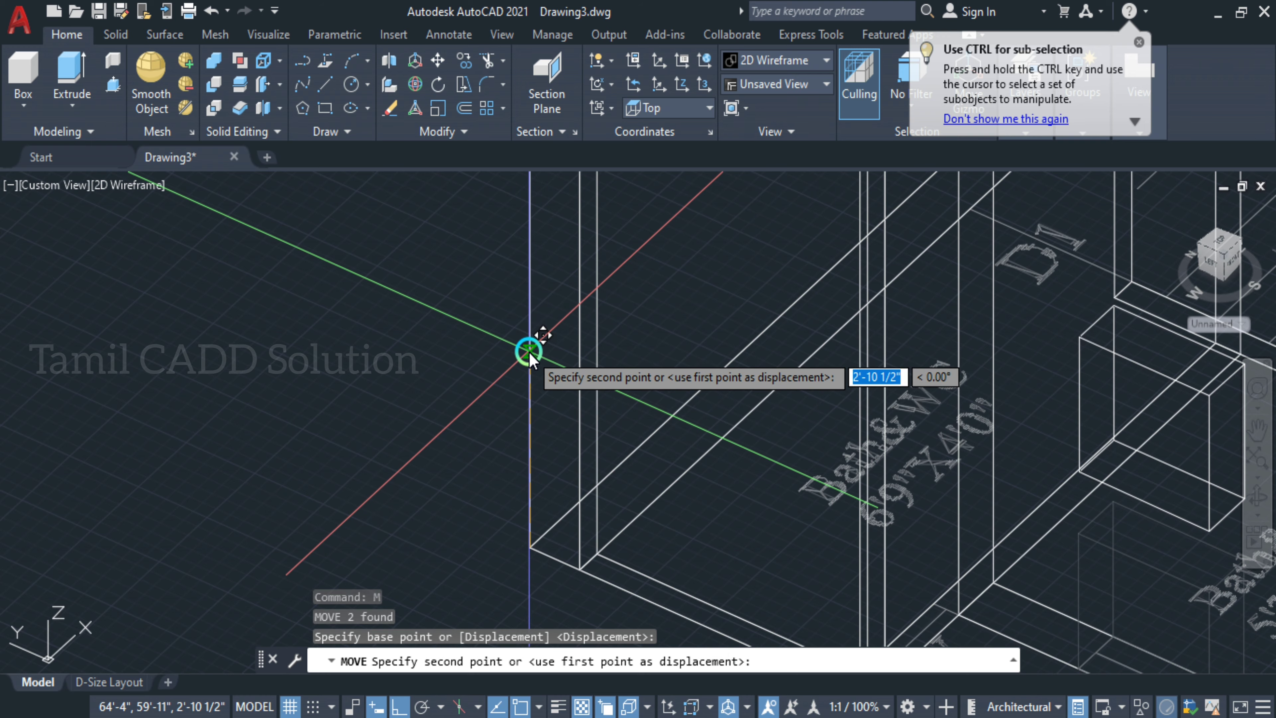
{"action": "type", "text": "7'"}
{"action": "key", "text": "Return"}
- Examine the heights of the raised window and ventilator boxes in the ground-floor walls from the front and at an angle
{"action": "scroll", "coordinate": [529, 352], "scroll_direction": "down", "scroll_amount": 5}
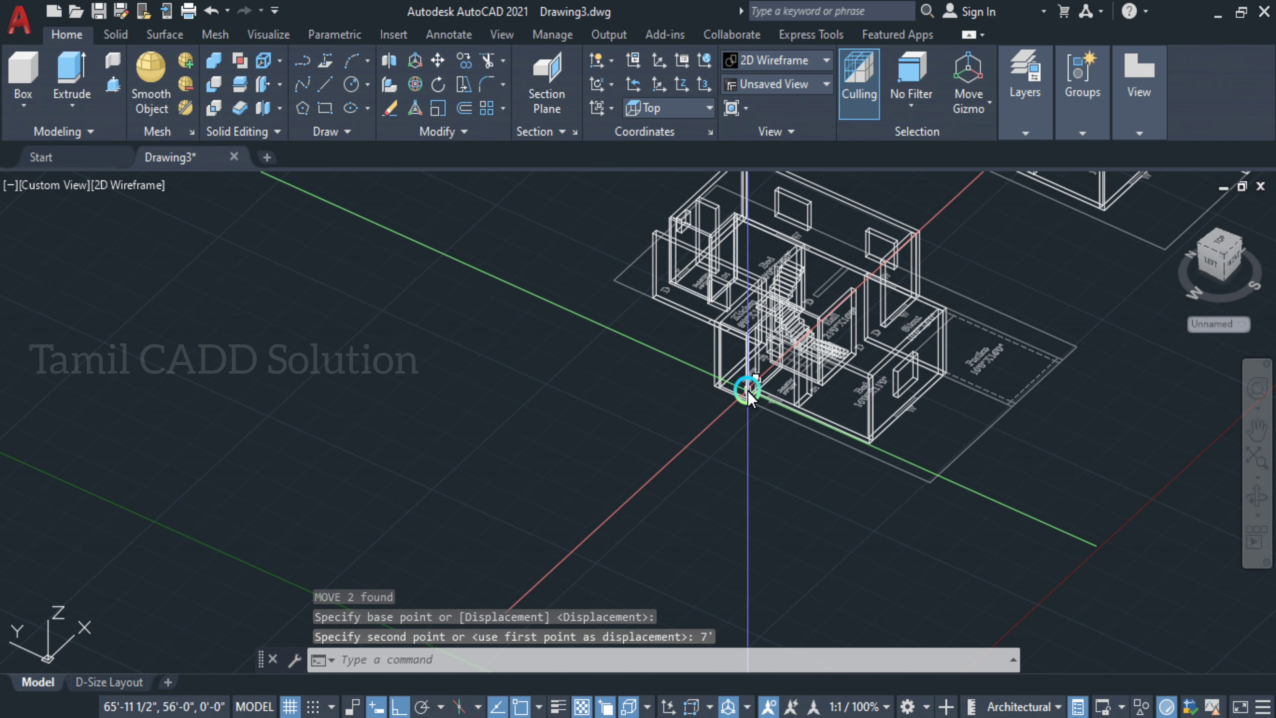
{"action": "middle_click_drag", "start_coordinate": [733, 400], "coordinate": [759, 261], "text": "shift"}
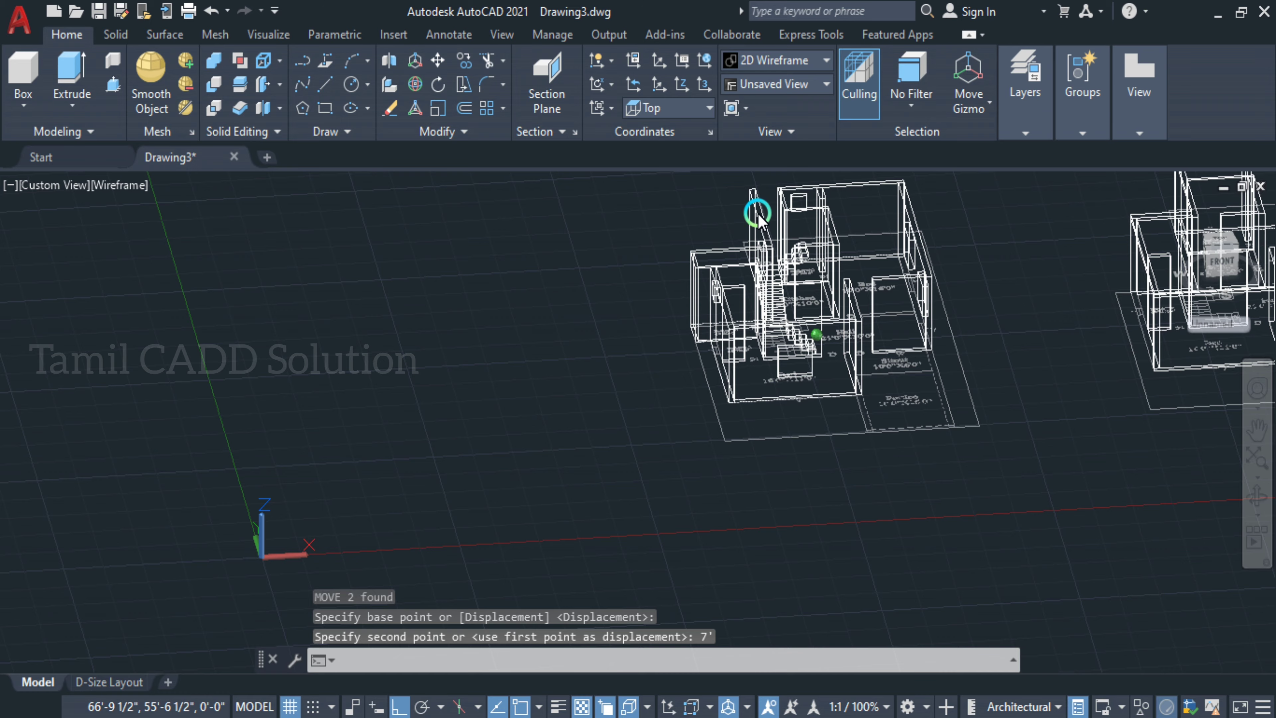
{"action": "scroll", "coordinate": [763, 280], "scroll_direction": "up", "scroll_amount": 8}
{"action": "scroll", "coordinate": [760, 406], "scroll_direction": "up", "scroll_amount": 2}
{"action": "scroll", "coordinate": [758, 408], "scroll_direction": "down", "scroll_amount": 10}
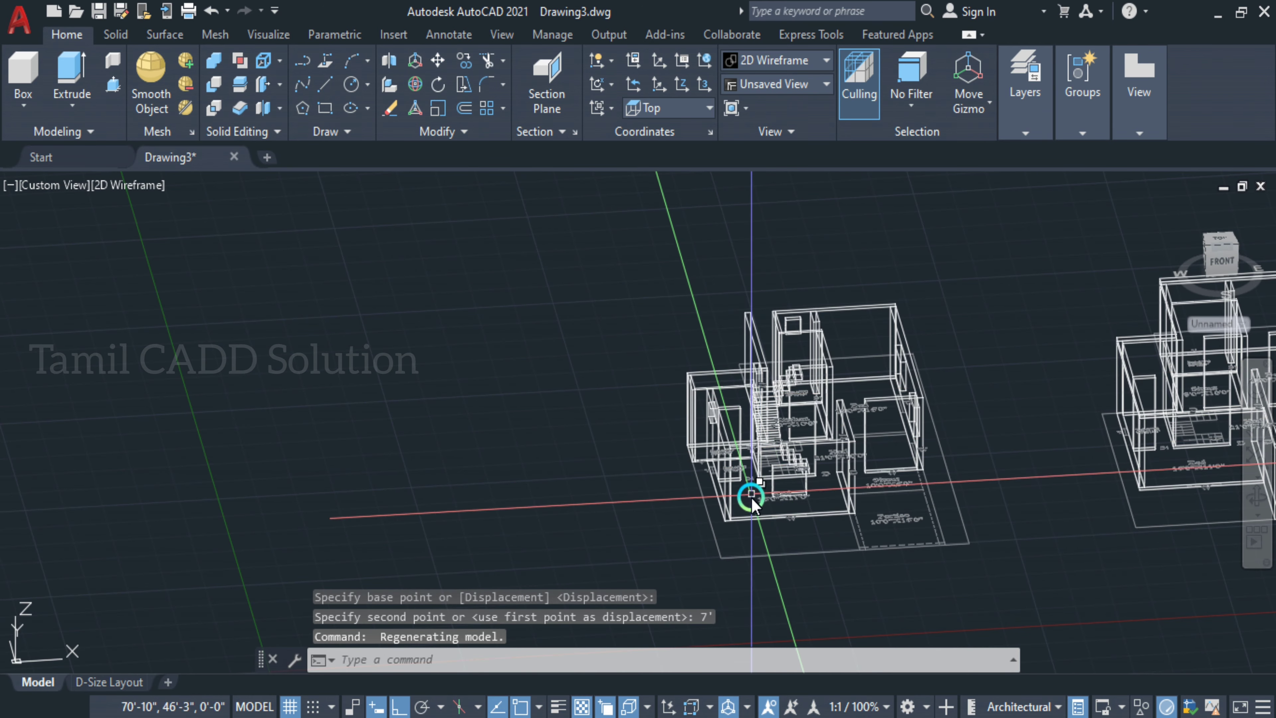
{"action": "scroll", "coordinate": [754, 504], "scroll_direction": "up", "scroll_amount": 2}
{"action": "middle_click_drag", "start_coordinate": [795, 504], "coordinate": [912, 539], "text": "shift"}
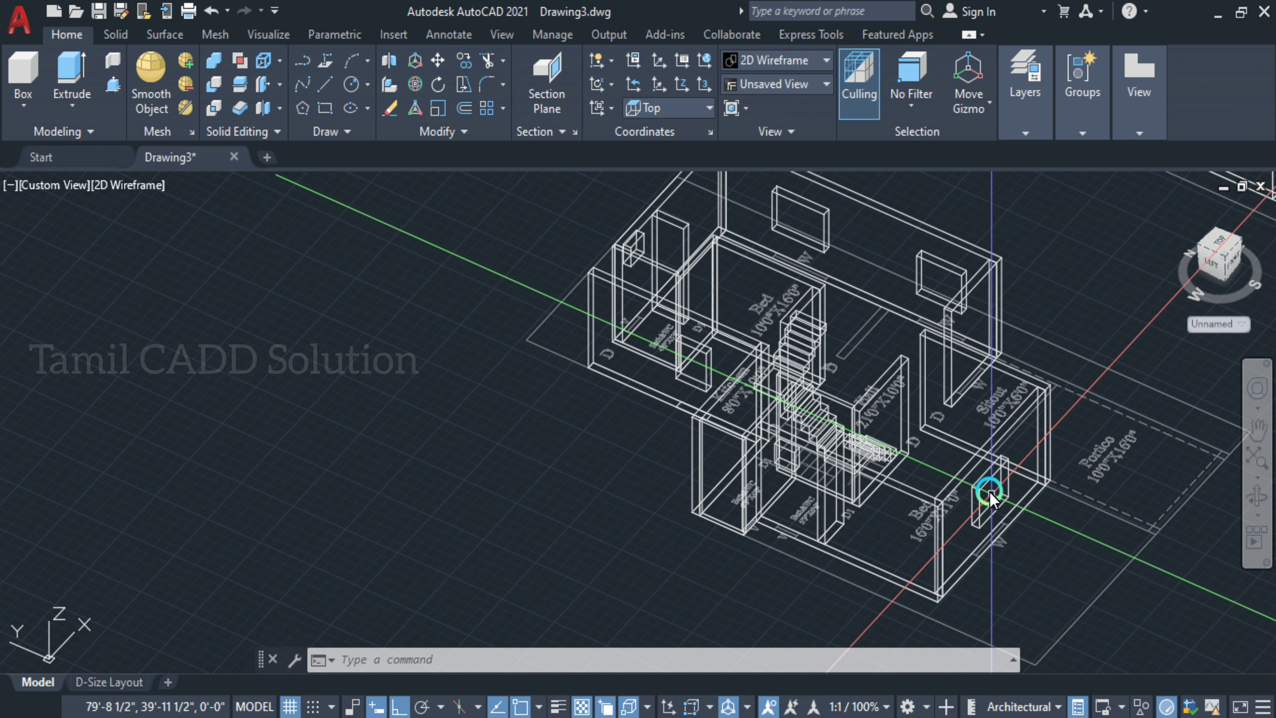
- Start Subtract with the outer walls of the 4'6"X5'6" bathroom, kitchen and 5'3"X5'6" bathroom, plus the 16'0"X11'0" bedroom's window wall, as solids to cut
{"action": "left_click", "coordinate": [214, 83]}
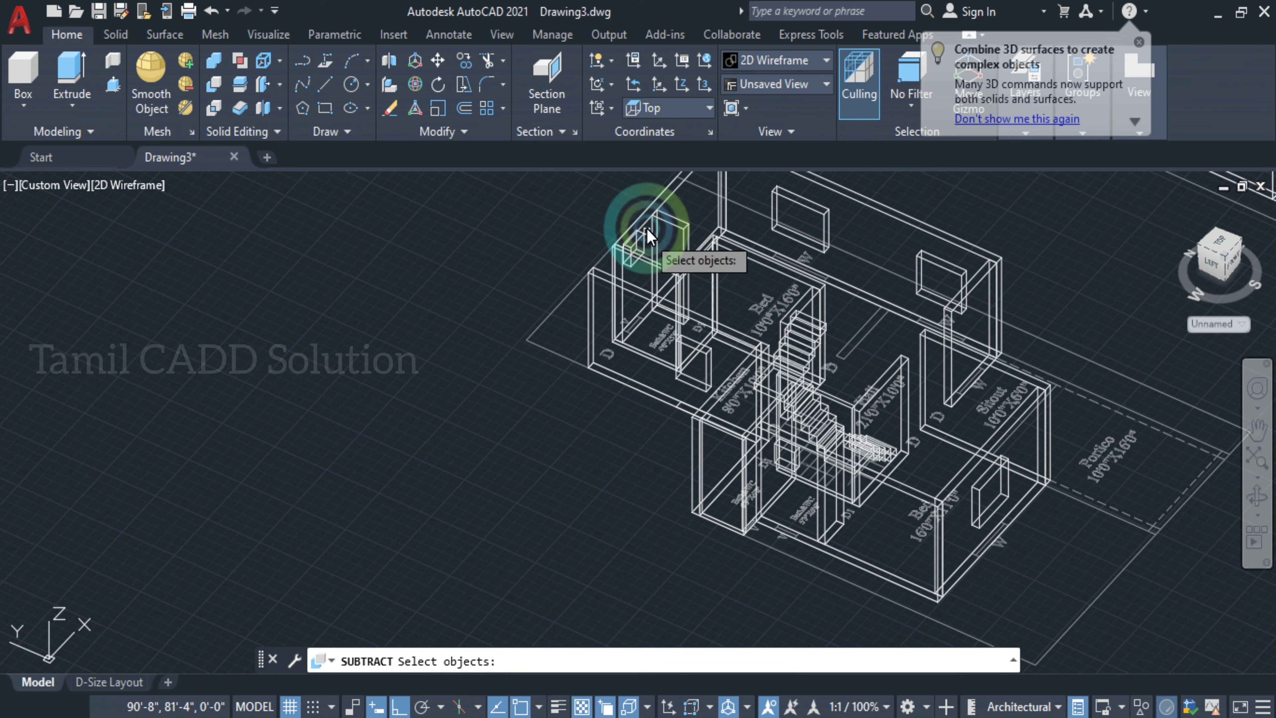
{"action": "left_click", "coordinate": [677, 192]}
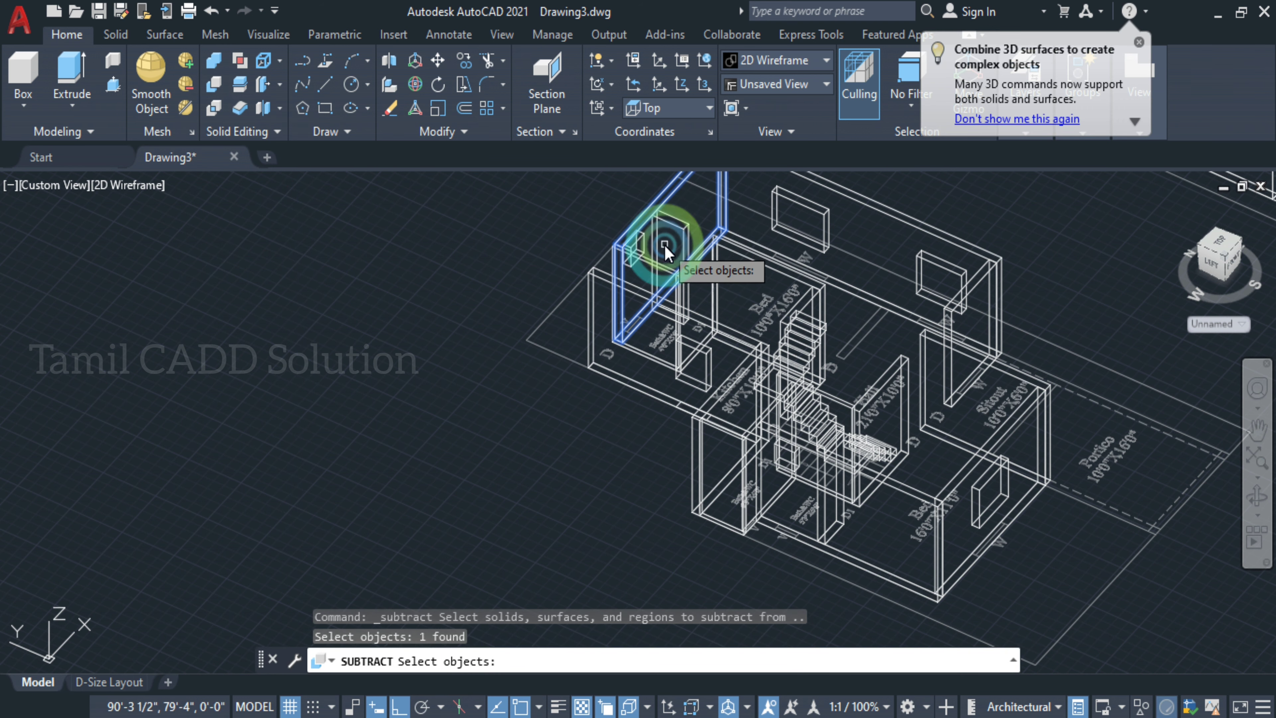
{"action": "scroll", "coordinate": [652, 324], "scroll_direction": "up", "scroll_amount": 4}
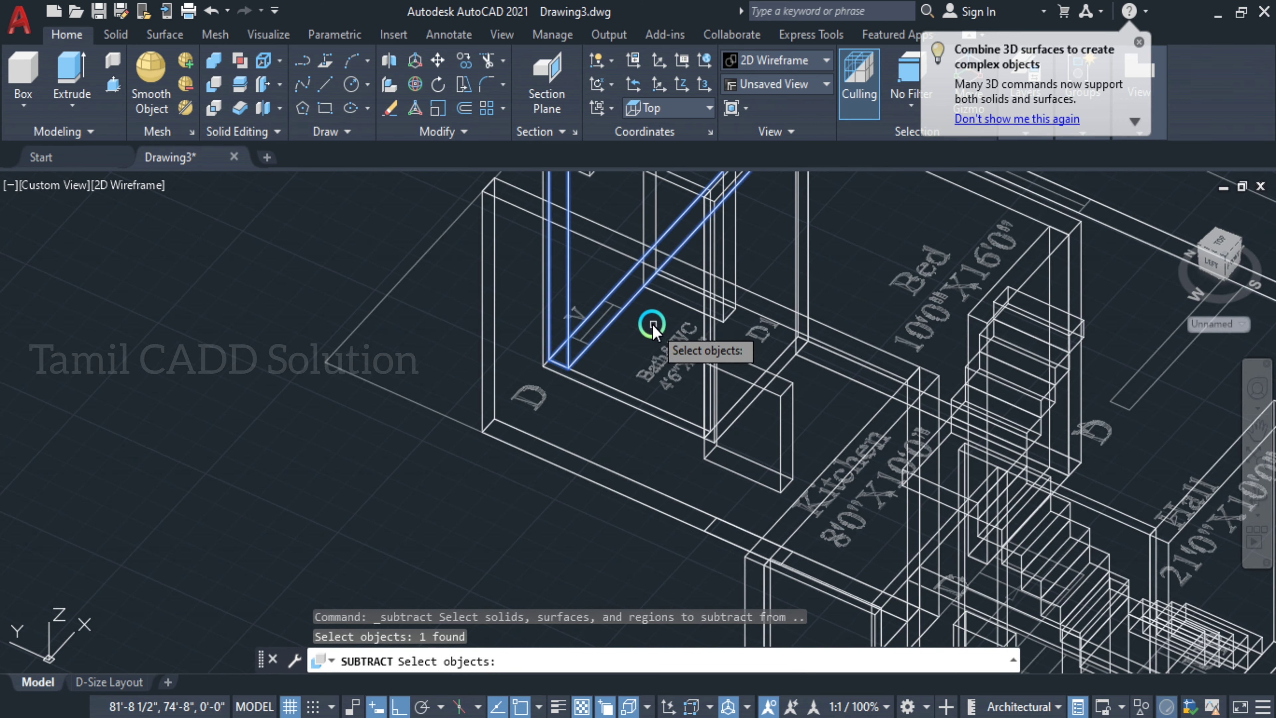
{"action": "left_click", "coordinate": [599, 250]}
{"action": "scroll", "coordinate": [653, 293], "scroll_direction": "down", "scroll_amount": 5}
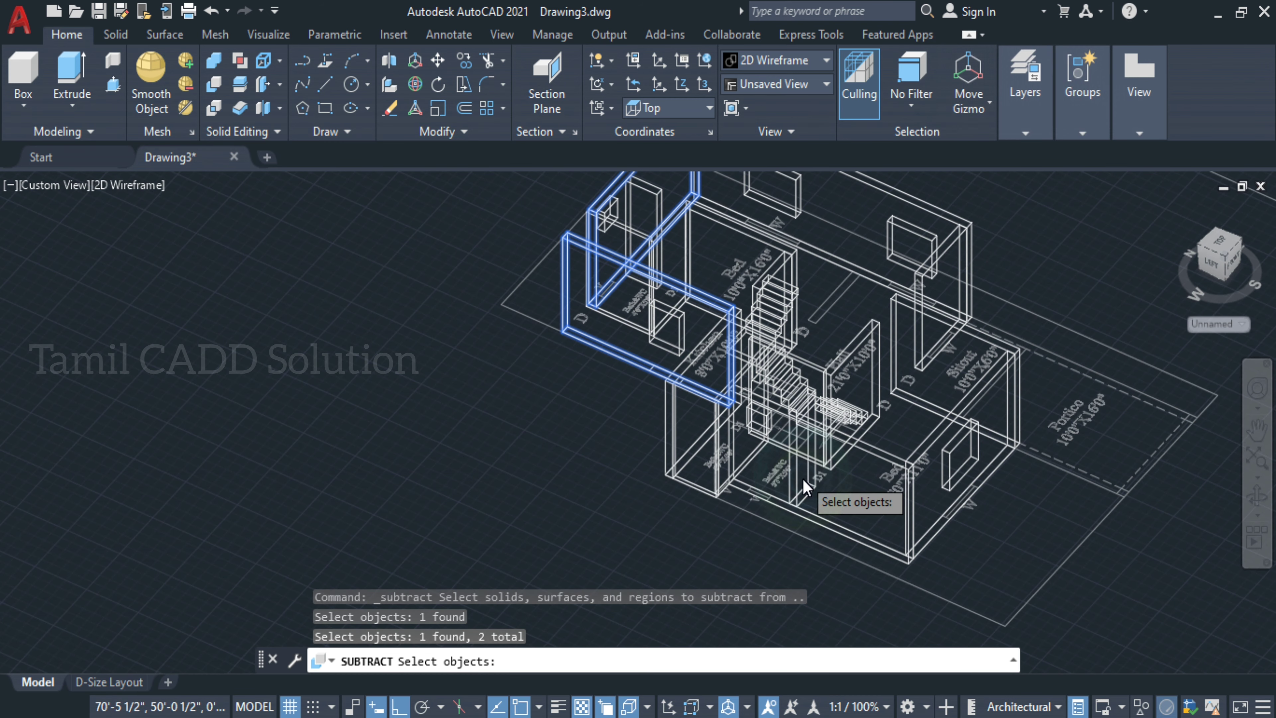
{"action": "scroll", "coordinate": [804, 486], "scroll_direction": "up", "scroll_amount": 4}
{"action": "scroll", "coordinate": [601, 419], "scroll_direction": "down", "scroll_amount": 2}
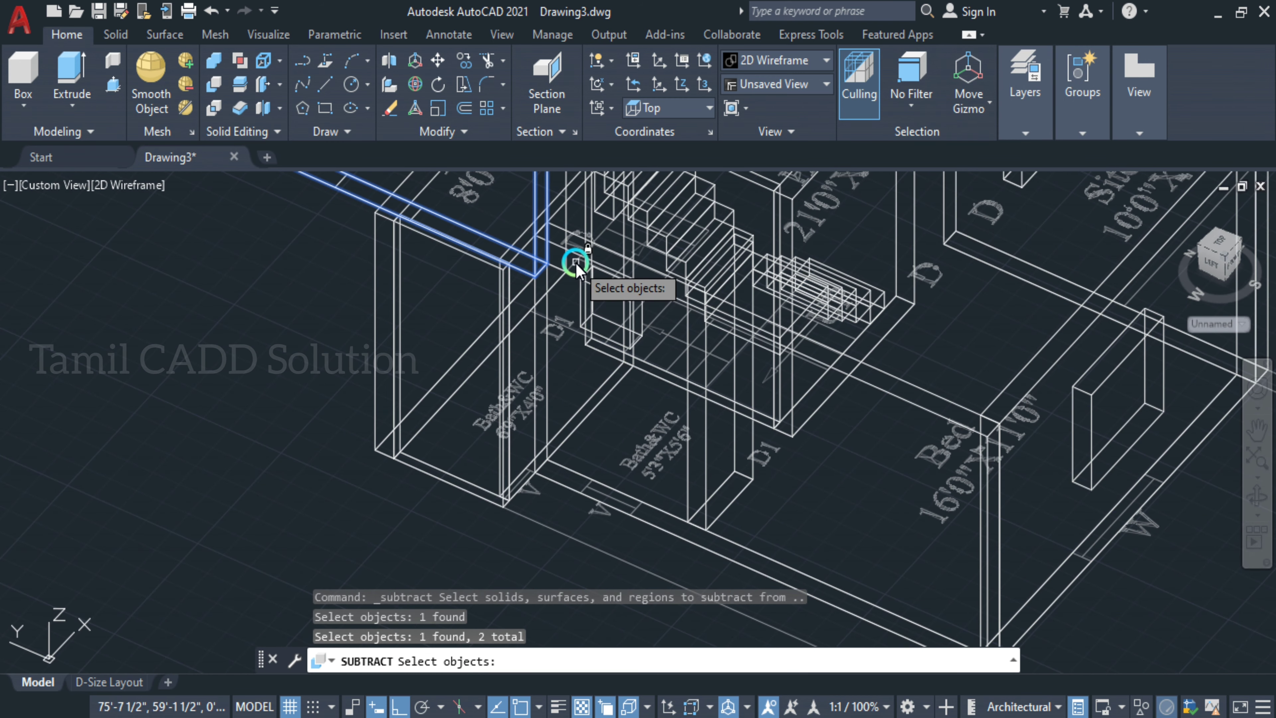
{"action": "left_click", "coordinate": [581, 254]}
{"action": "left_click", "coordinate": [1020, 488]}
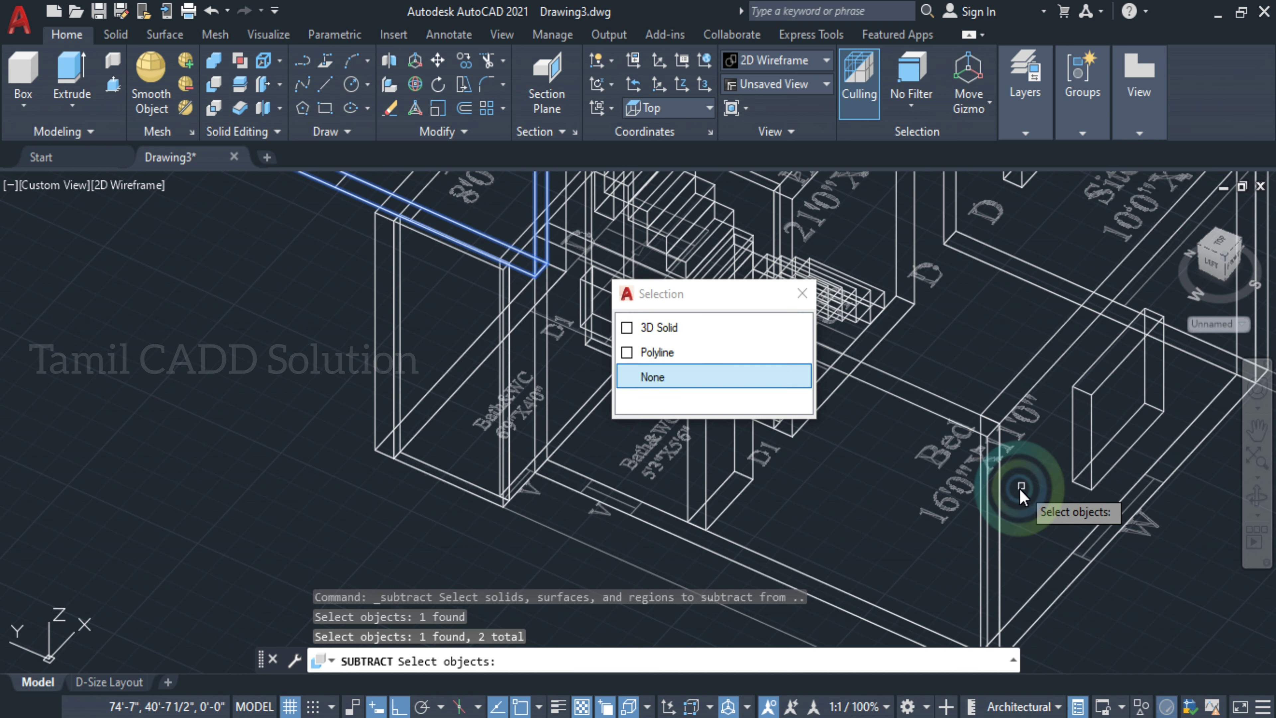
{"action": "left_click", "coordinate": [934, 409]}
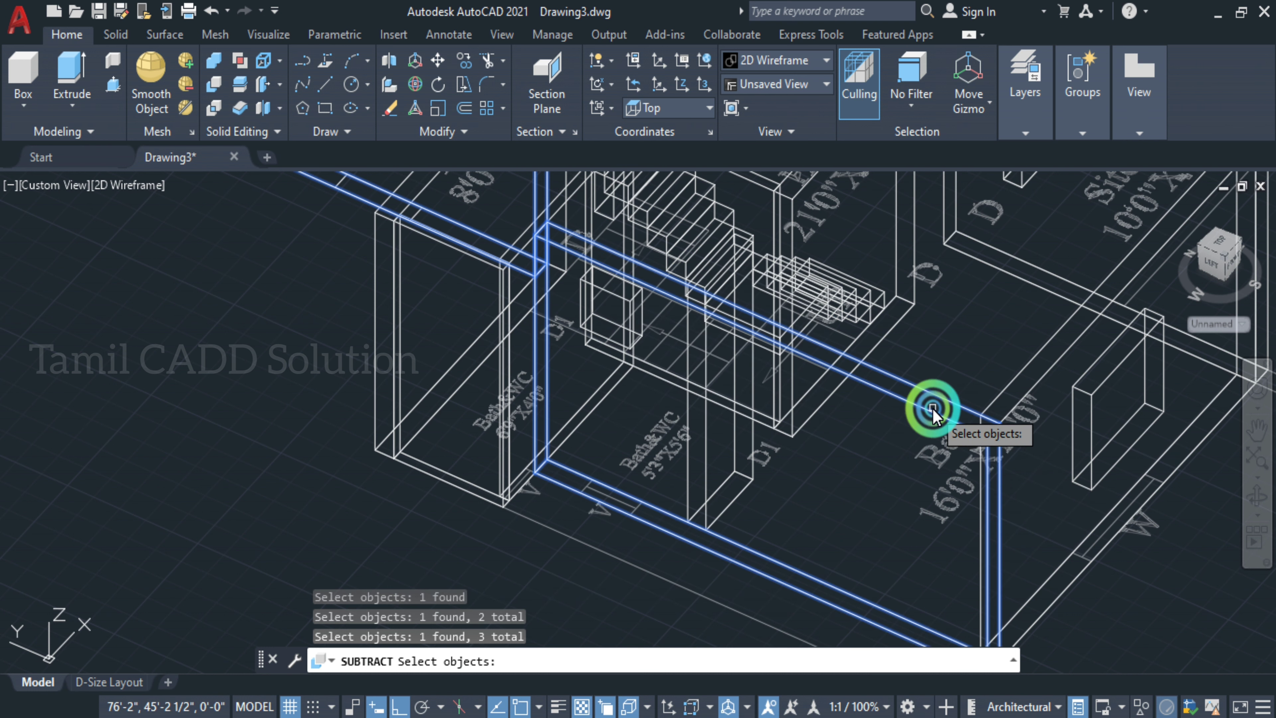
{"action": "left_click", "coordinate": [1049, 371]}
{"action": "scroll", "coordinate": [1015, 410], "scroll_direction": "down", "scroll_amount": 3}
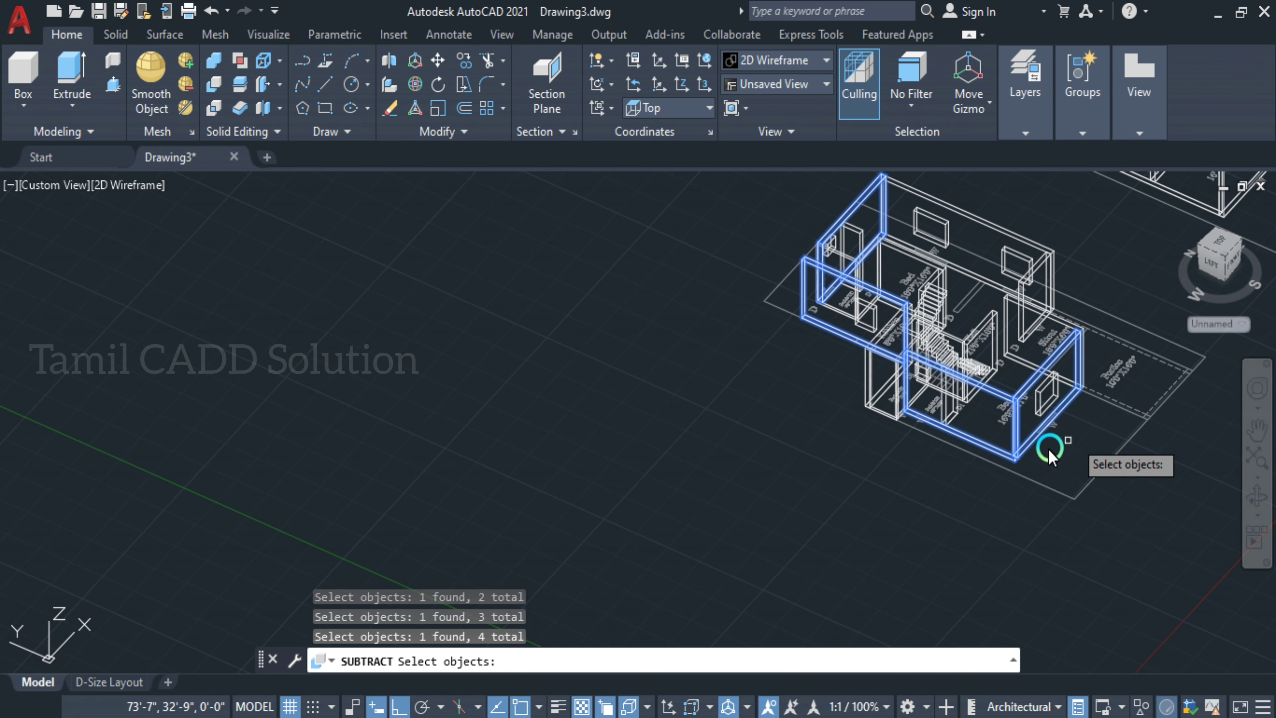
{"action": "middle_click_drag", "start_coordinate": [1049, 447], "coordinate": [885, 457]}
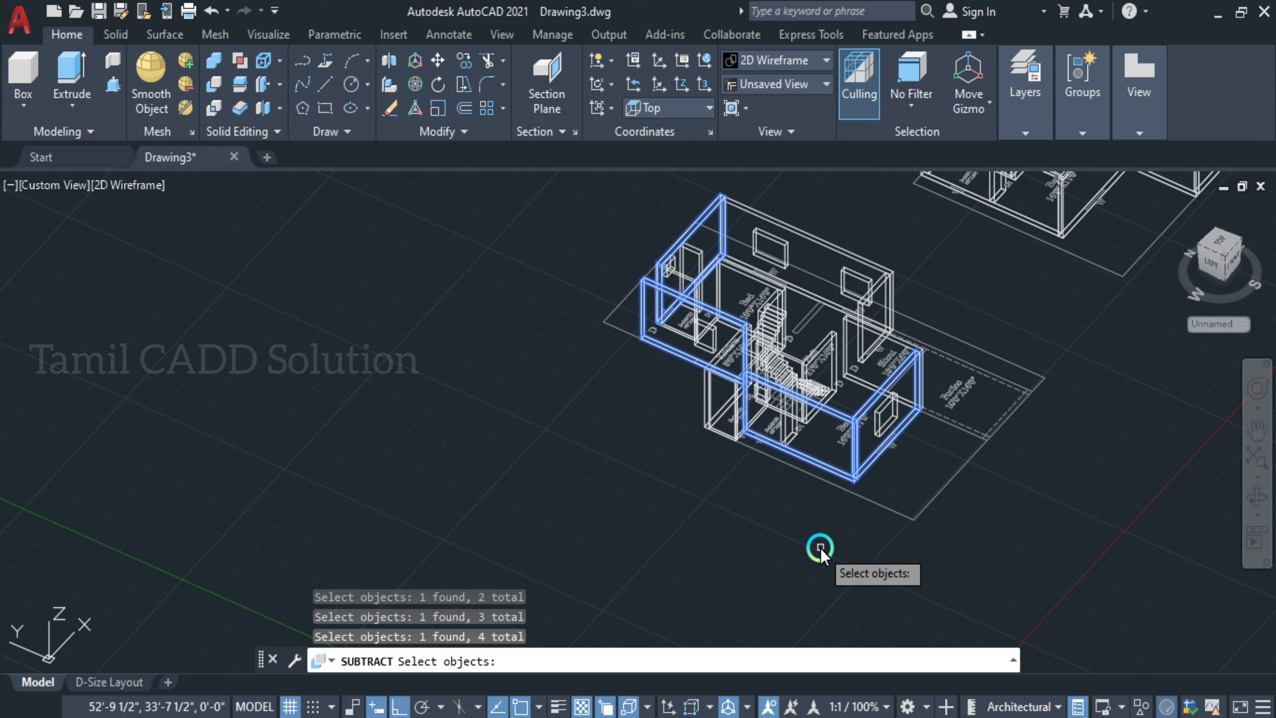
{"action": "key", "text": "Return"}
- Subtract the bedroom and kitchen window boxes and the two bathroom ventilator boxes from the selected walls
{"action": "scroll", "coordinate": [872, 460], "scroll_direction": "up", "scroll_amount": 5}
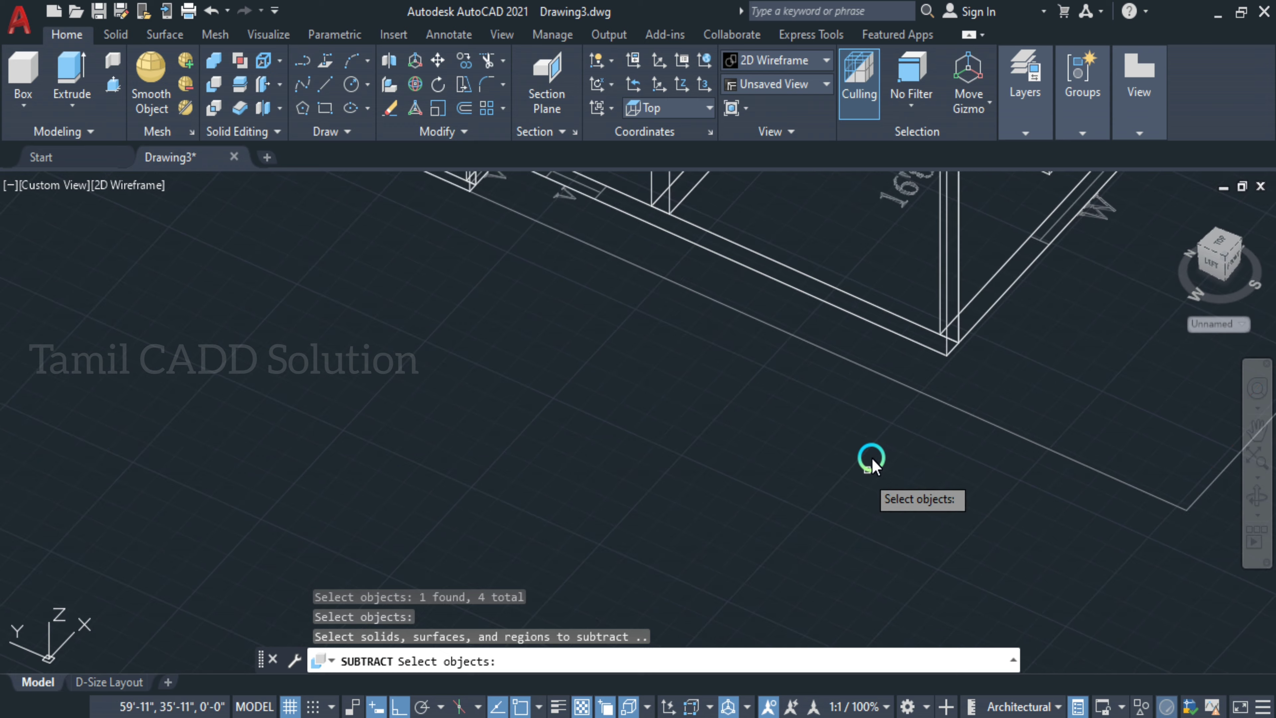
{"action": "scroll", "coordinate": [871, 460], "scroll_direction": "down", "scroll_amount": 4}
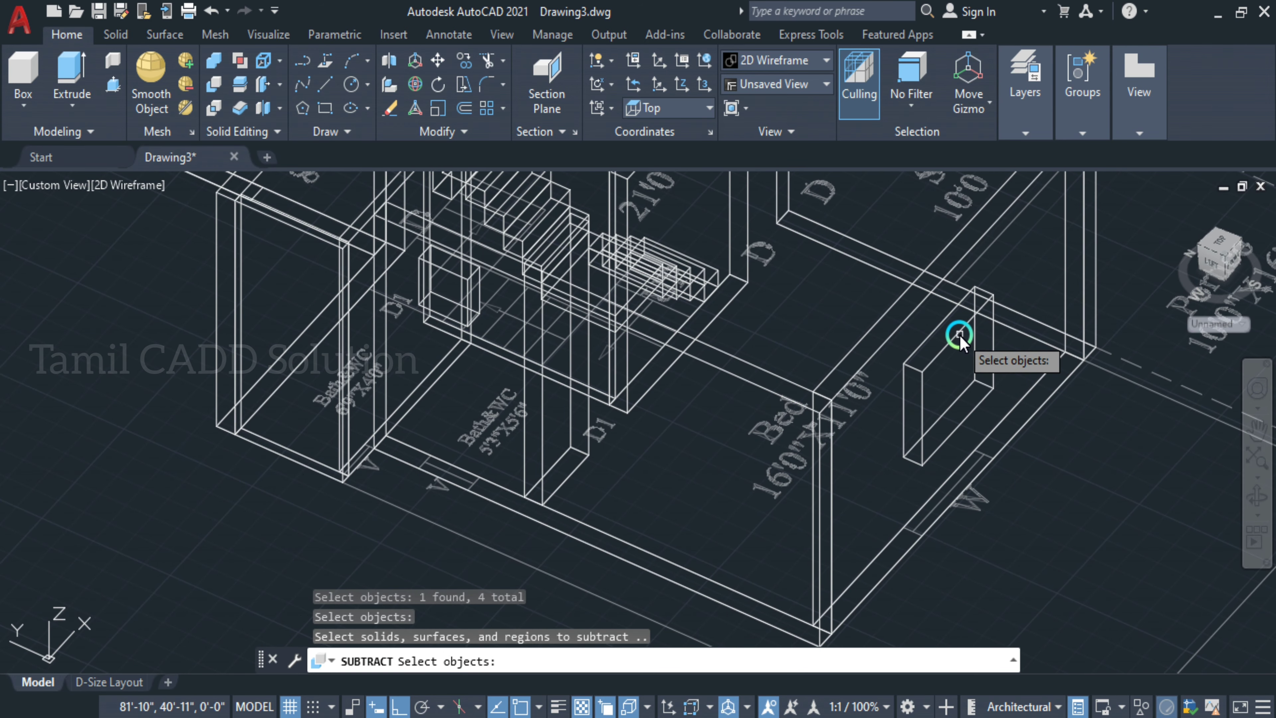
{"action": "left_click", "coordinate": [959, 337]}
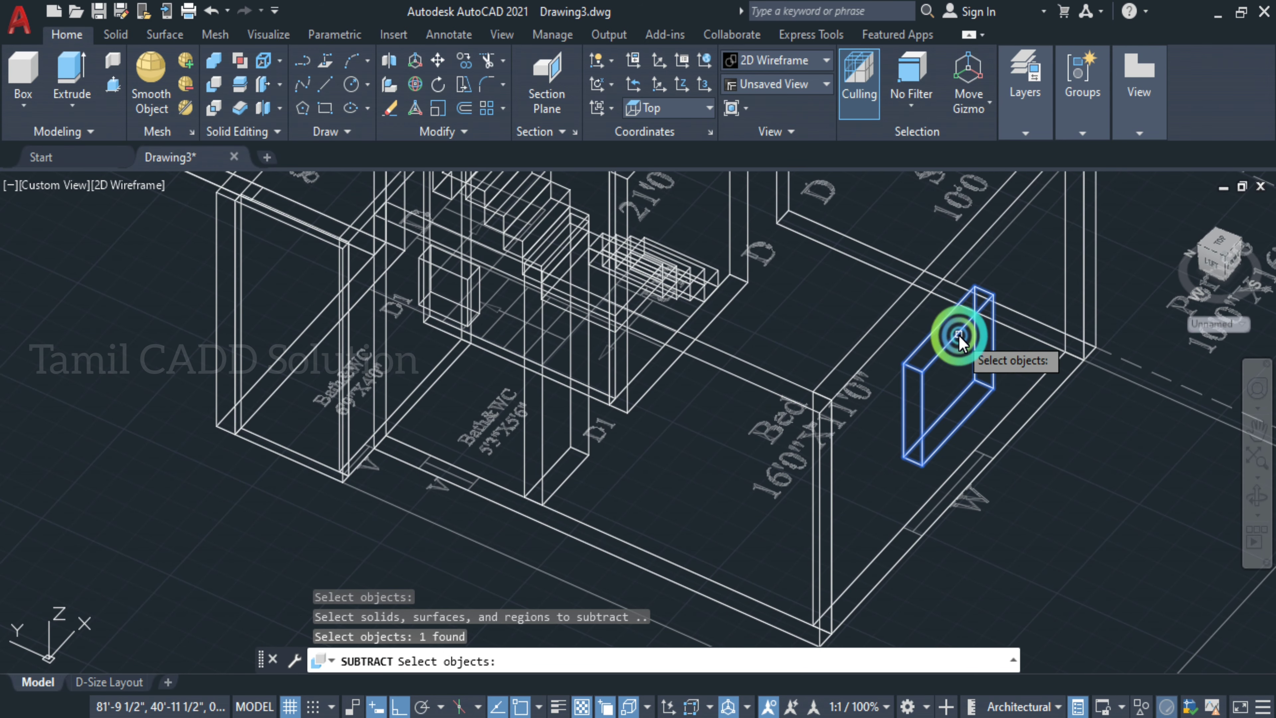
{"action": "left_click", "coordinate": [445, 272]}
{"action": "middle_click_drag", "start_coordinate": [405, 355], "coordinate": [656, 633]}
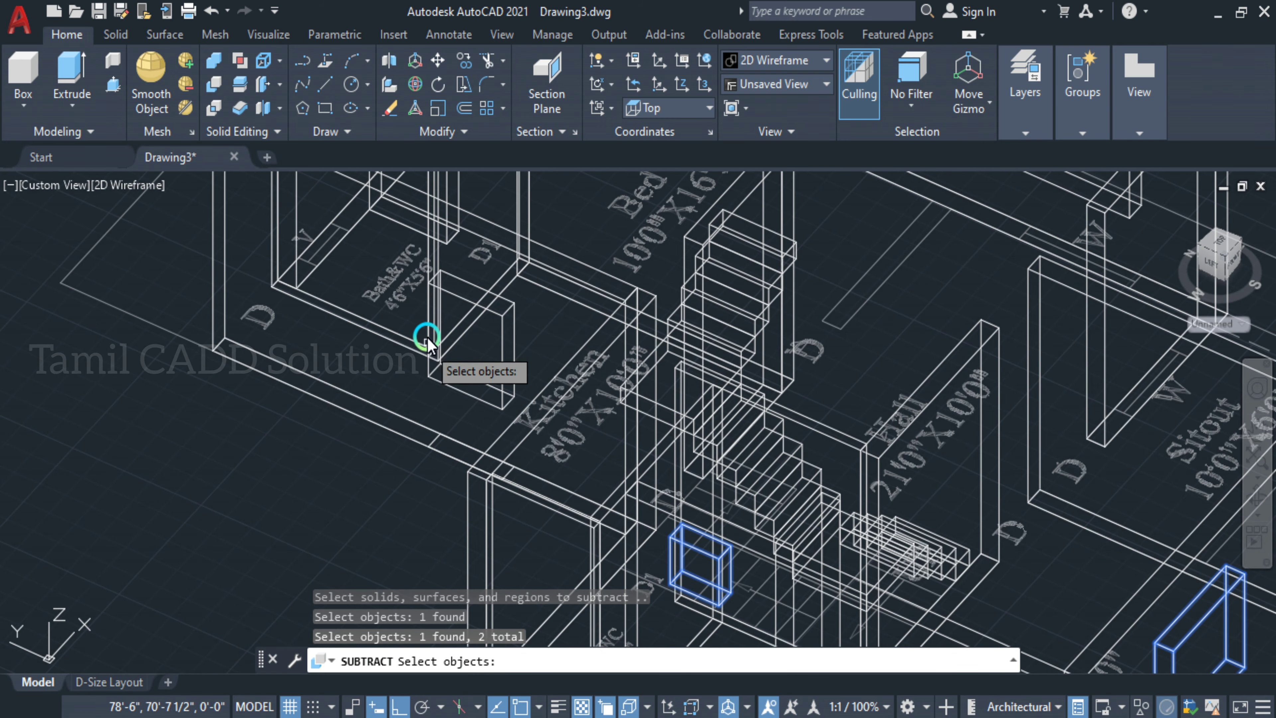
{"action": "left_click", "coordinate": [499, 322]}
{"action": "middle_click_drag", "start_coordinate": [499, 322], "coordinate": [455, 527]}
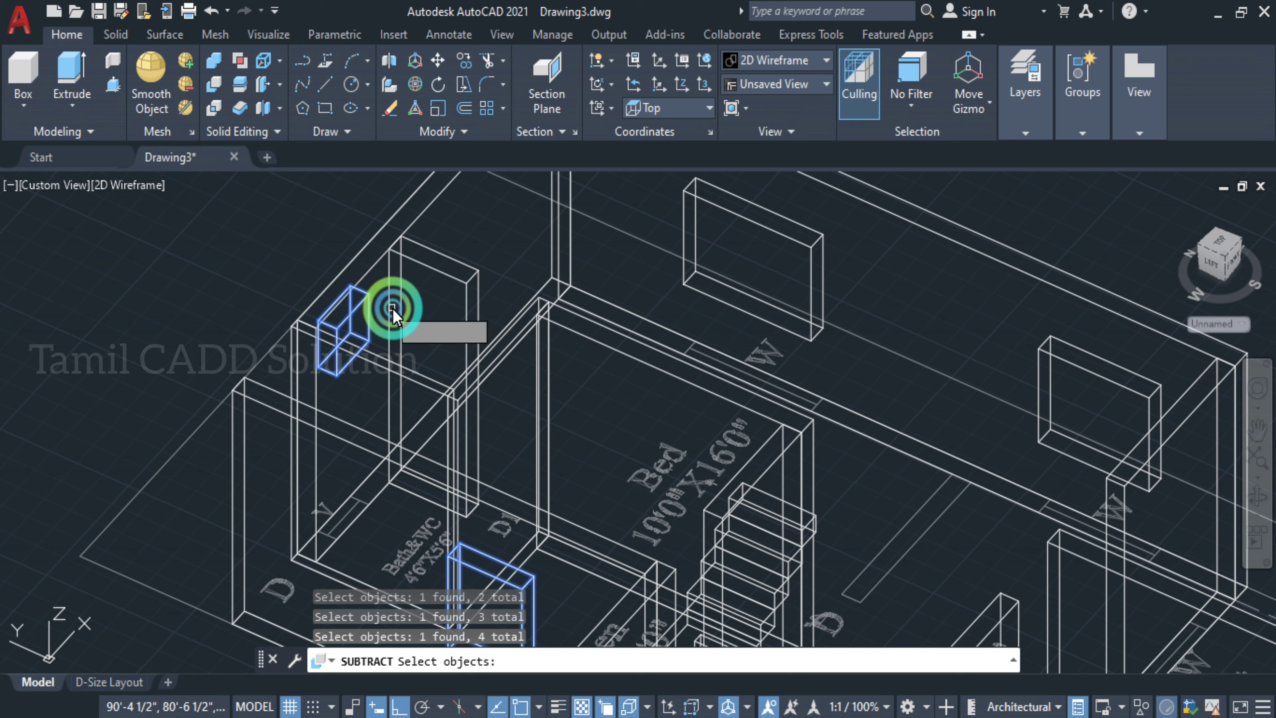
{"action": "key", "text": "Return"}
{"action": "scroll", "coordinate": [112, 229], "scroll_direction": "down", "scroll_amount": 1}
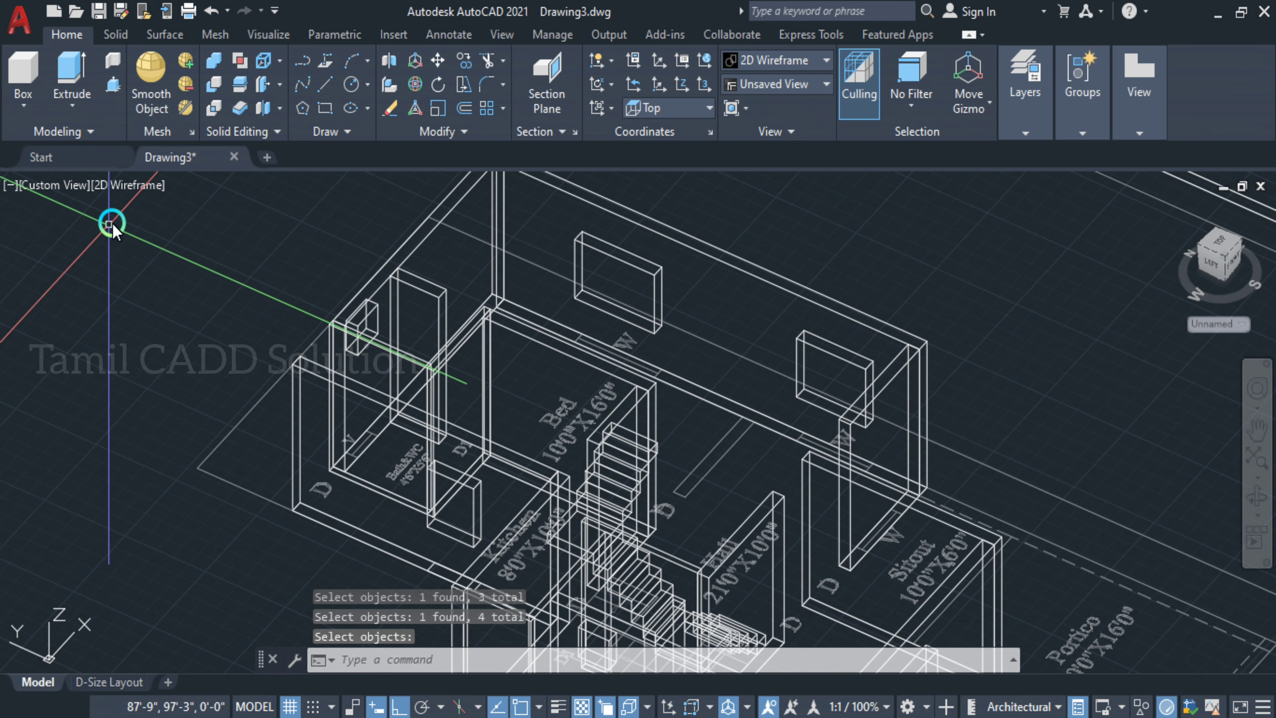
- Display the model in the Realistic visual style and examine the cut openings and the doorway between hall and sitout
{"action": "left_click", "coordinate": [137, 189]}
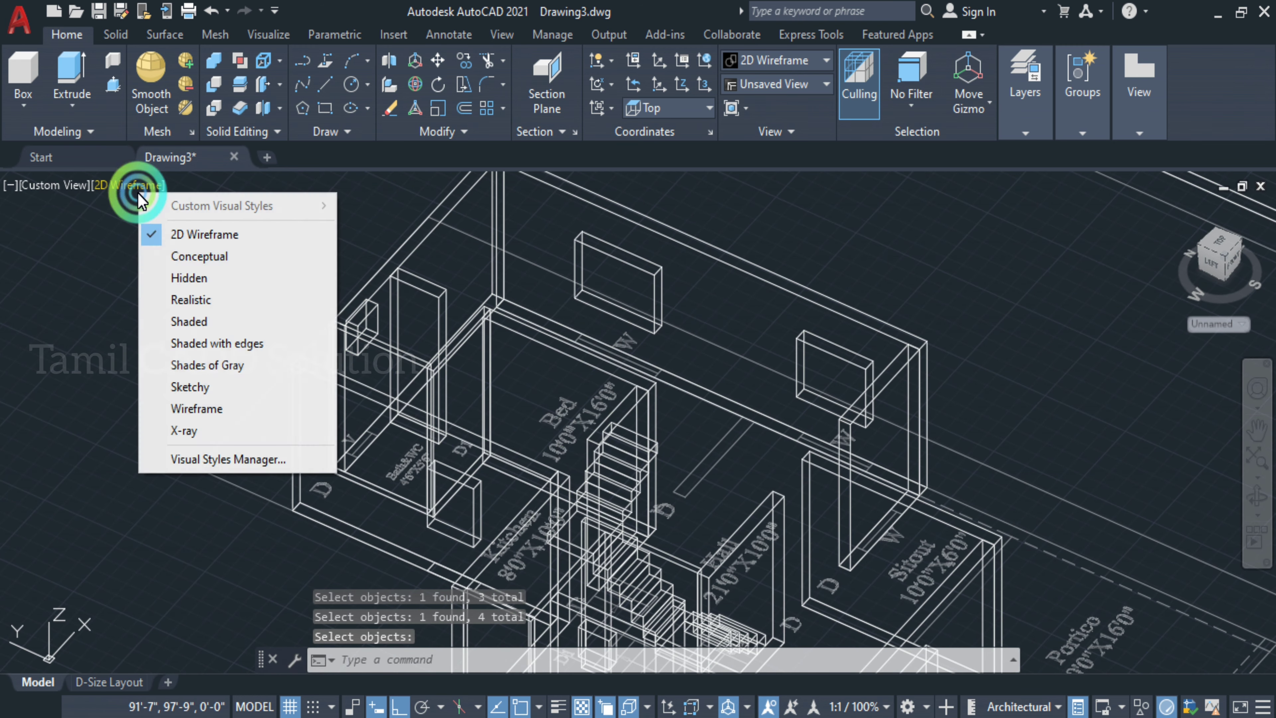
{"action": "left_click", "coordinate": [171, 302]}
{"action": "middle_click_drag", "start_coordinate": [621, 482], "coordinate": [607, 330]}
{"action": "scroll", "coordinate": [670, 470], "scroll_direction": "up", "scroll_amount": 3}
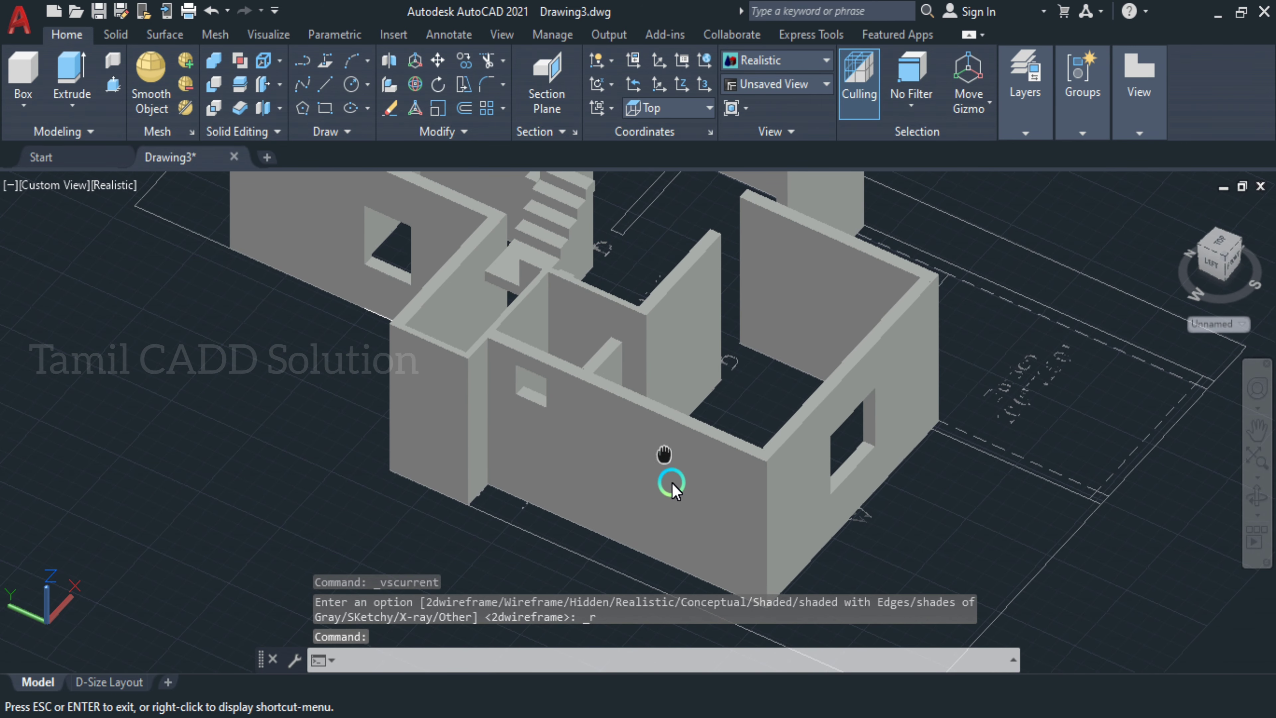
{"action": "middle_click_drag", "start_coordinate": [693, 527], "coordinate": [550, 527], "text": "shift"}
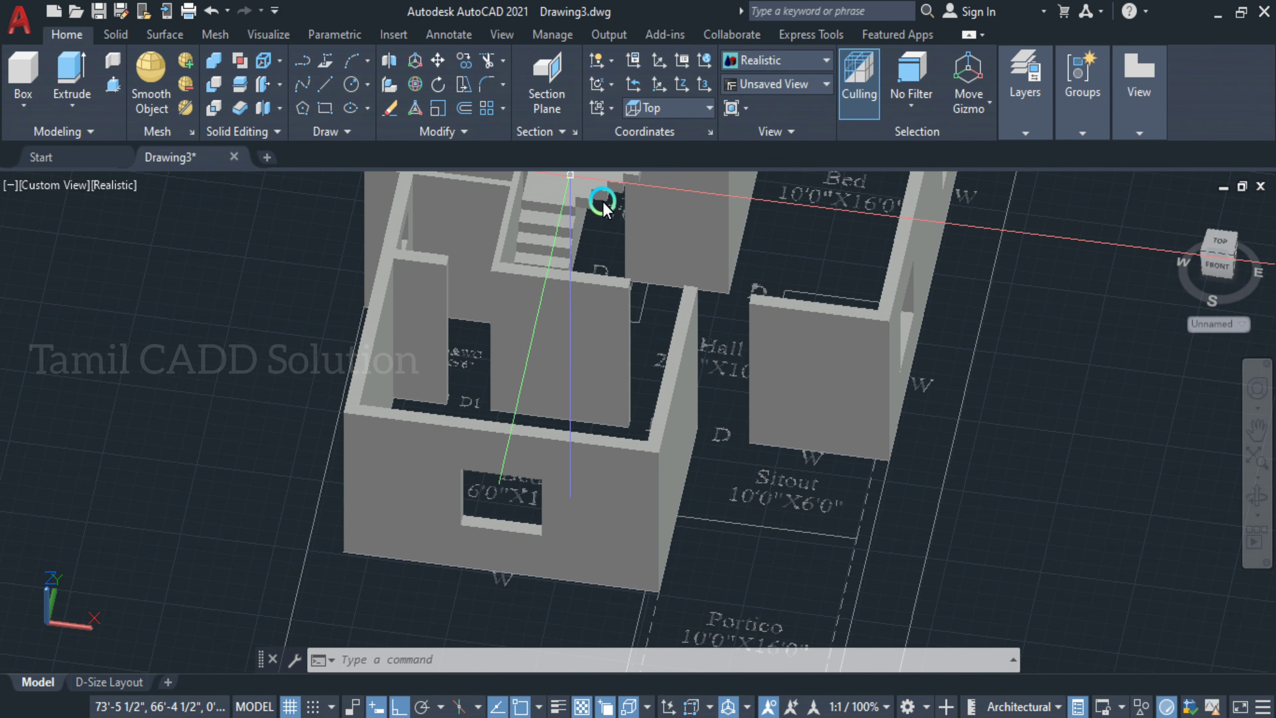
{"action": "middle_click_drag", "start_coordinate": [751, 410], "coordinate": [630, 442]}
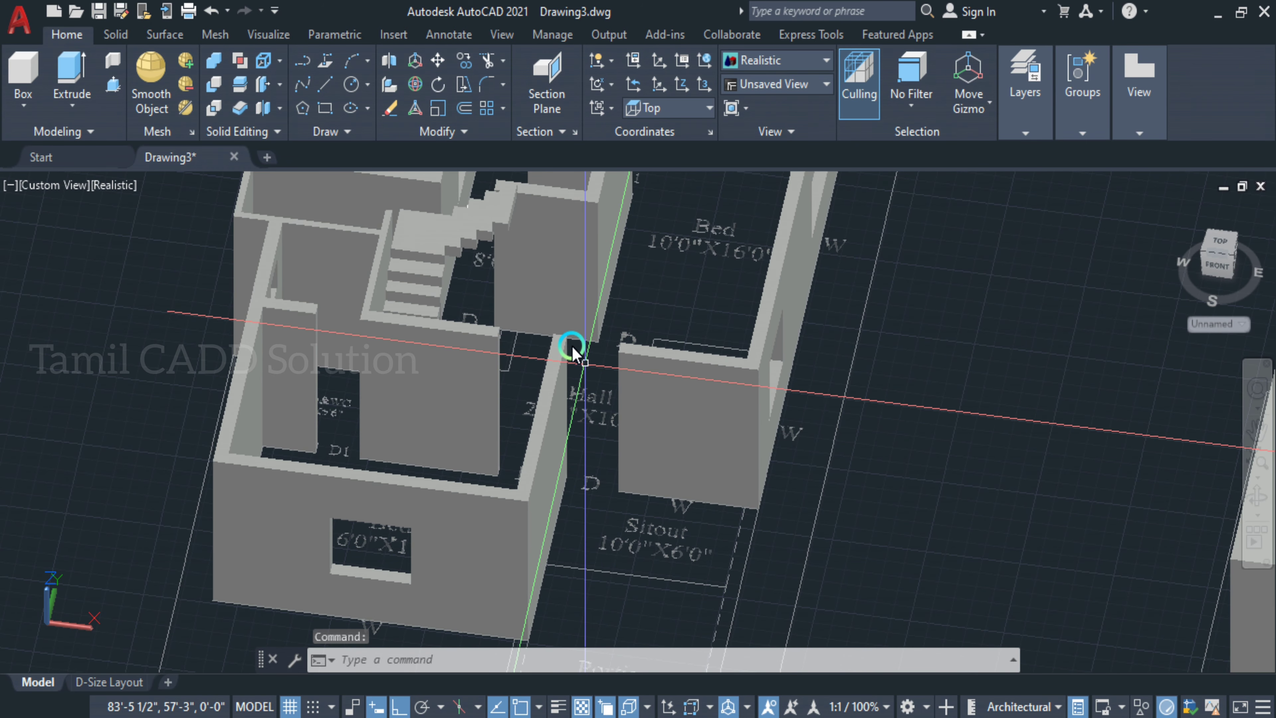
{"action": "scroll", "coordinate": [572, 342], "scroll_direction": "up", "scroll_amount": 4}
{"action": "scroll", "coordinate": [668, 381], "scroll_direction": "up", "scroll_amount": 3}
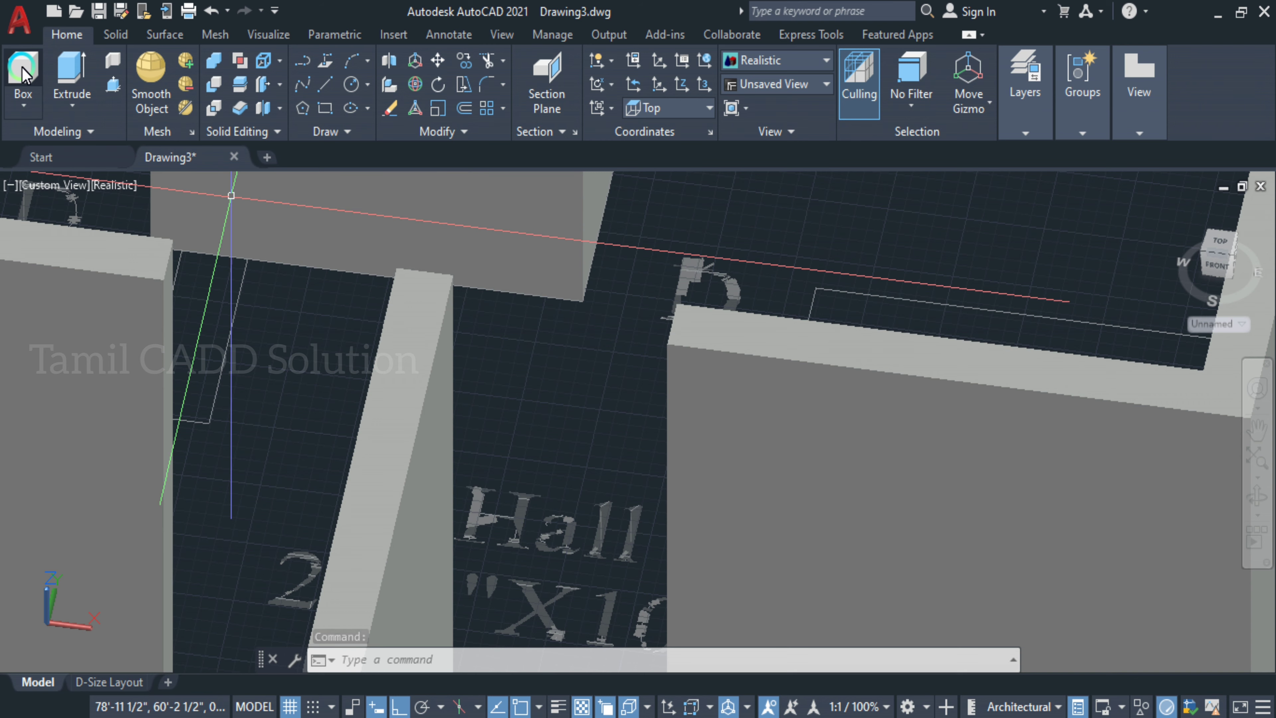
- In 2D Wireframe, draw a box across the hall-to-sitout doorway between the wall tops, extending 3' downward
{"action": "left_click", "coordinate": [111, 185]}
{"action": "left_click", "coordinate": [175, 243]}
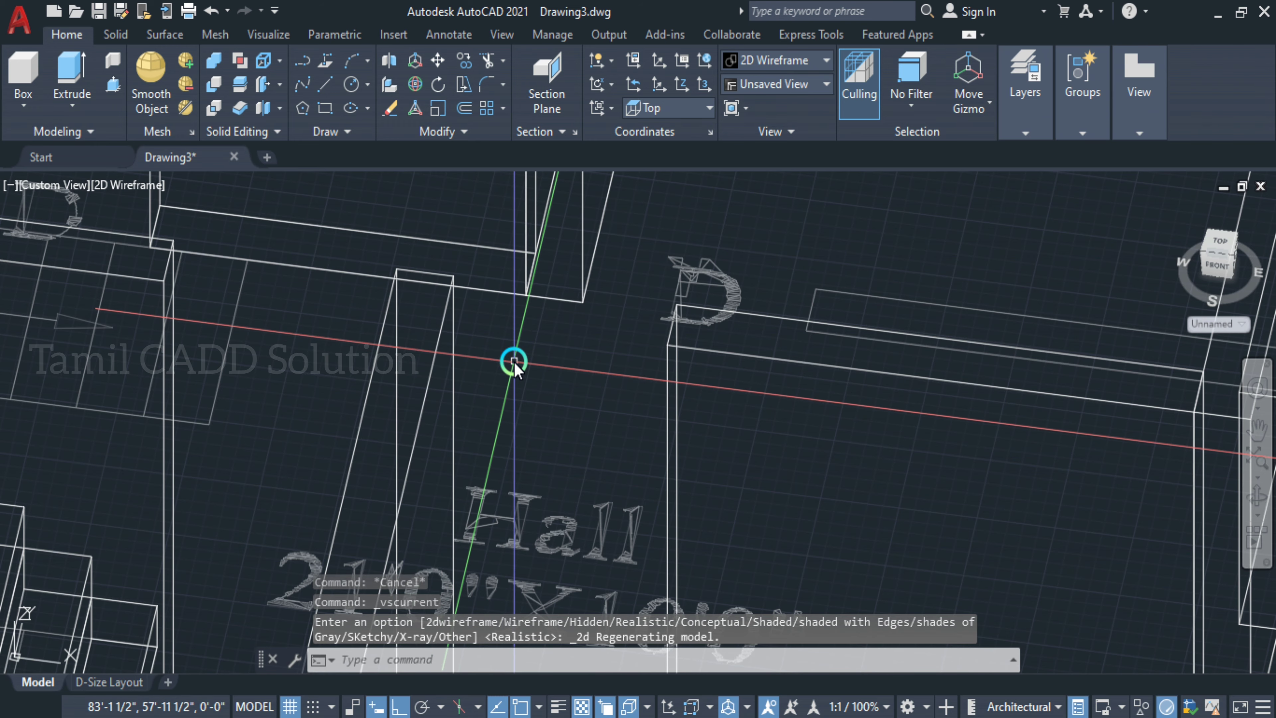
{"action": "middle_click_drag", "start_coordinate": [515, 365], "coordinate": [507, 389], "text": "shift"}
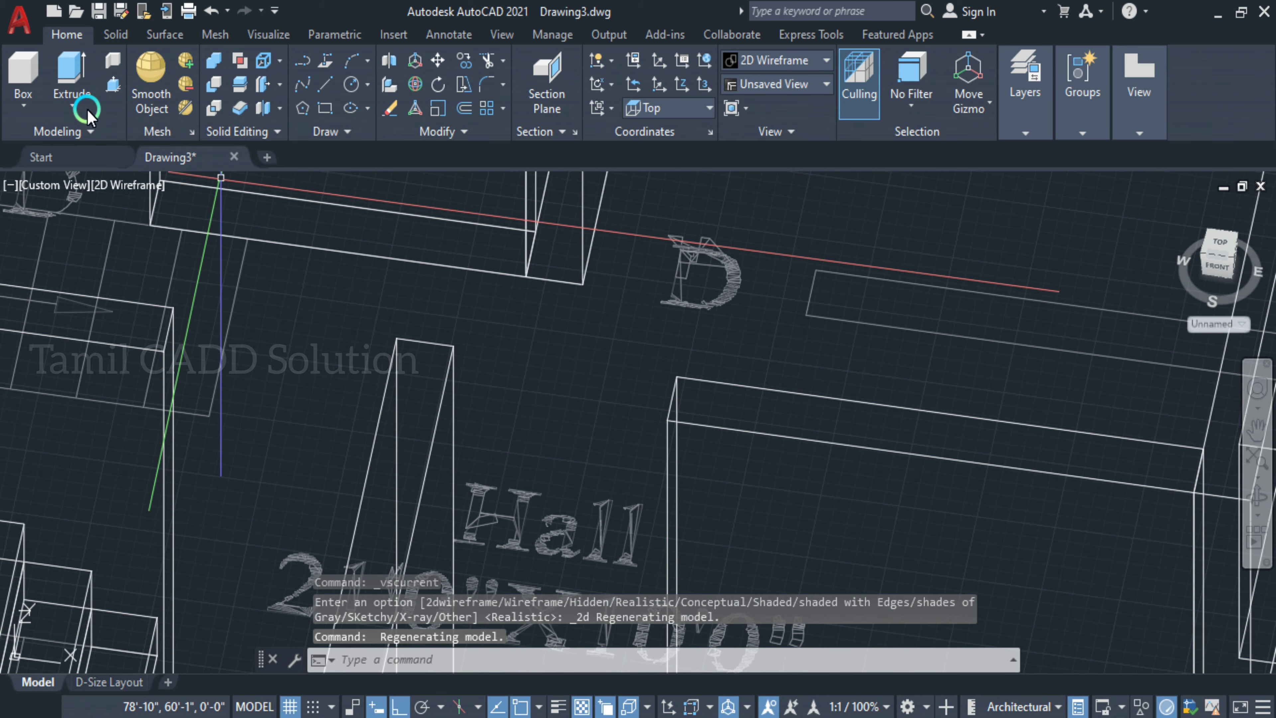
{"action": "left_click", "coordinate": [16, 78]}
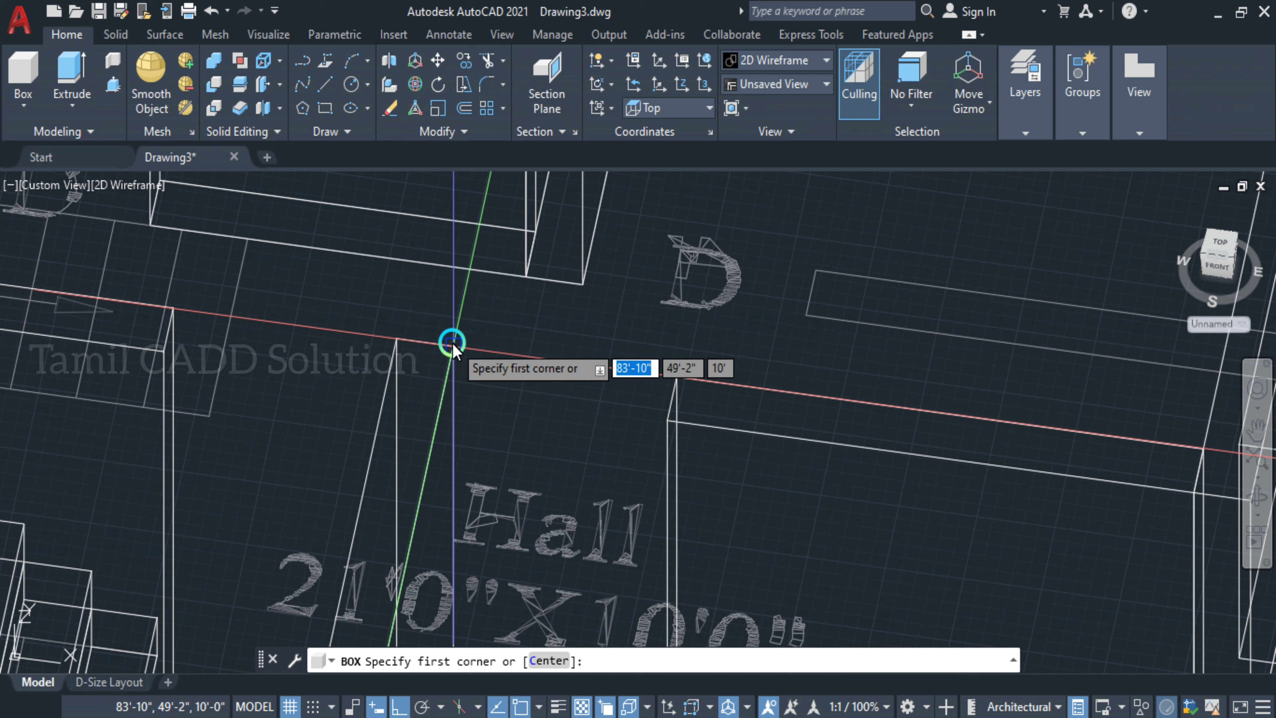
{"action": "left_click", "coordinate": [453, 345]}
{"action": "left_click", "coordinate": [664, 417]}
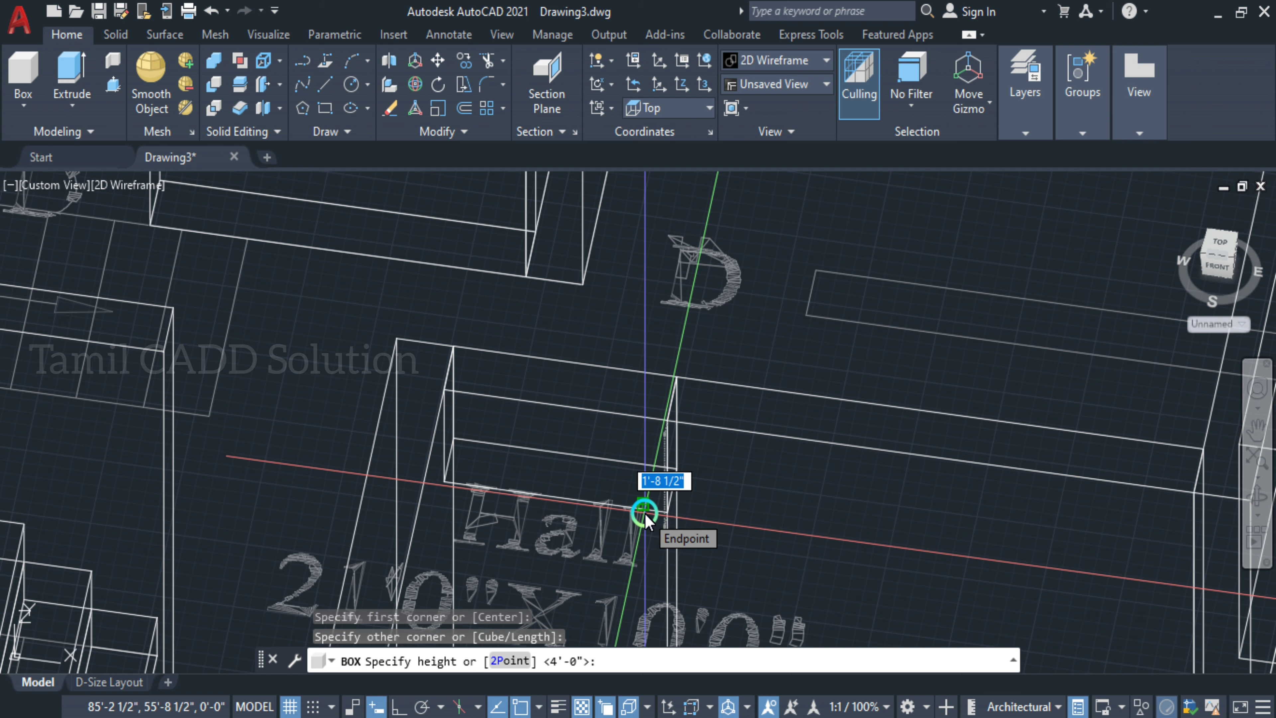
{"action": "type", "text": "3"}
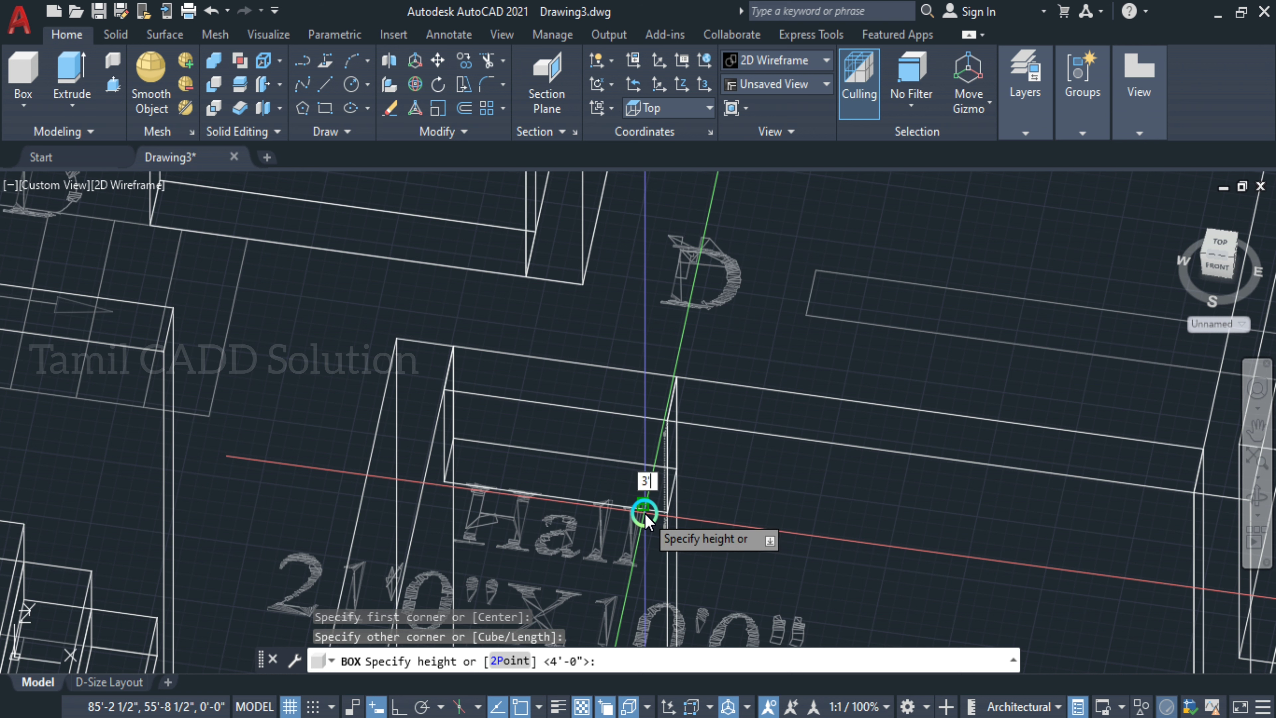
{"action": "key", "text": "Return"}
{"action": "key", "text": "Escape"}
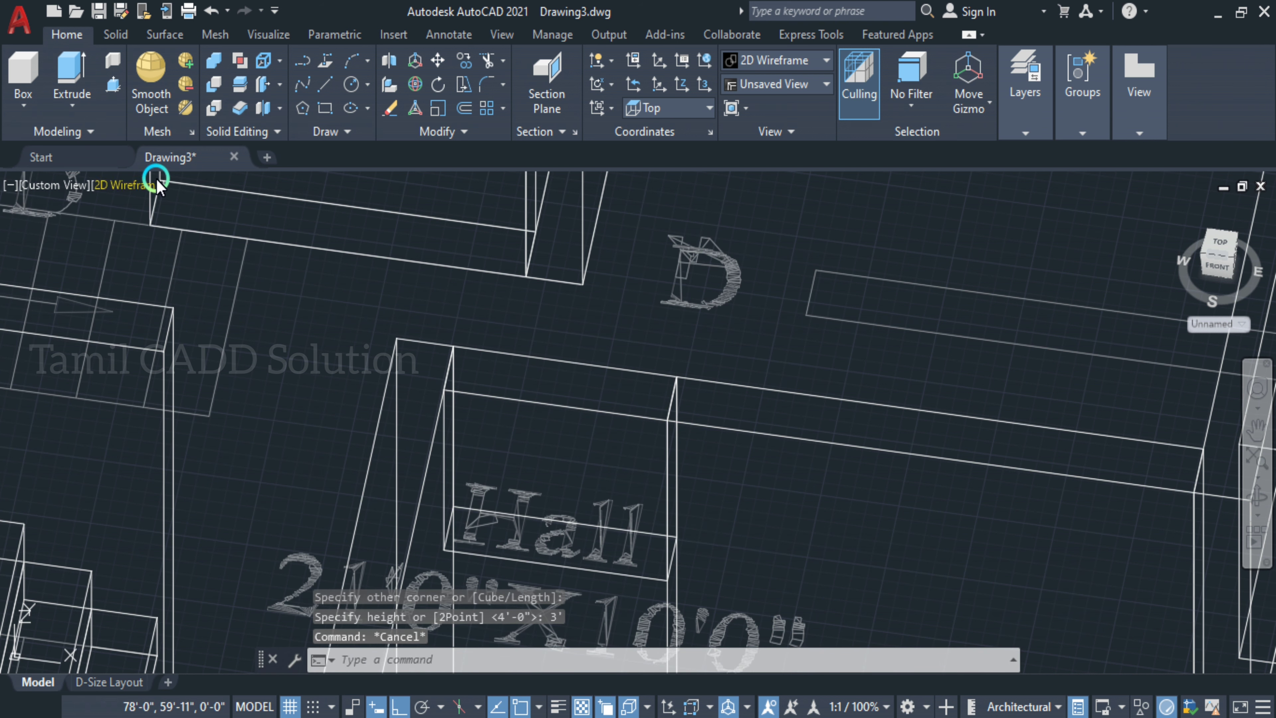
- Display the model in the Realistic visual style and bring the 16'0"X11'0" bedroom's open doorway to the hall into close view
{"action": "left_click", "coordinate": [120, 187]}
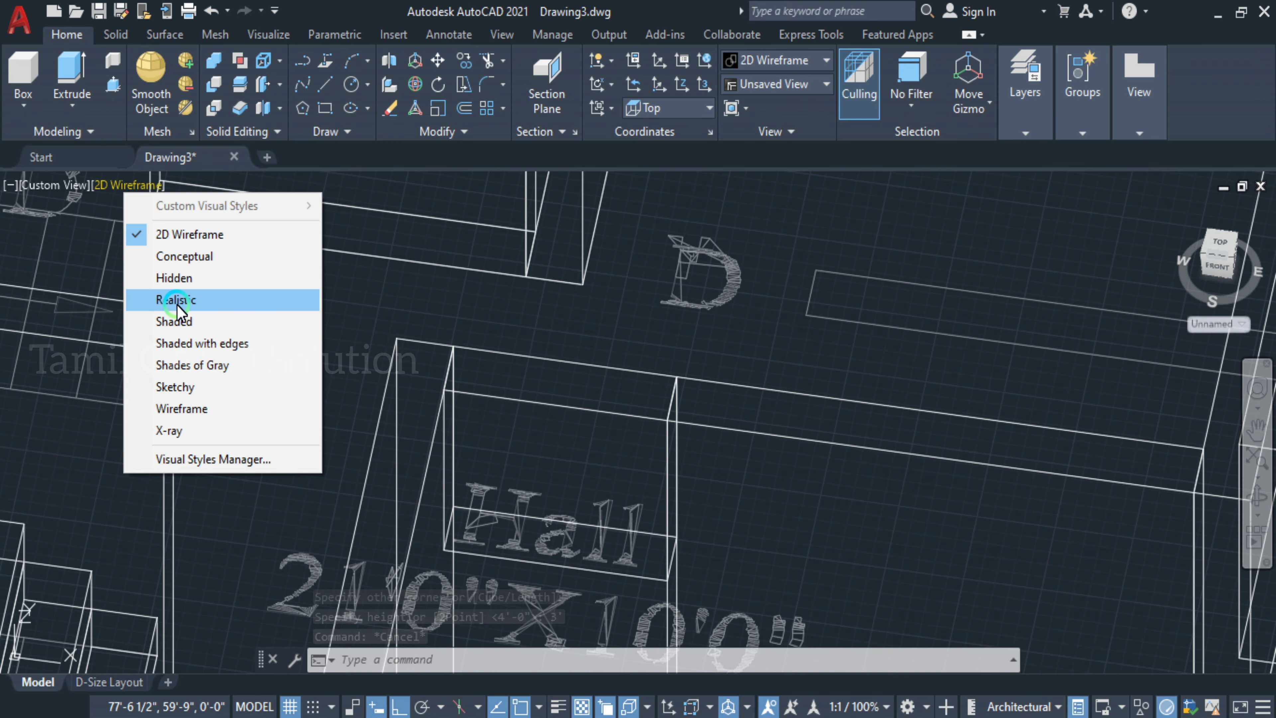
{"action": "left_click", "coordinate": [199, 297]}
{"action": "scroll", "coordinate": [570, 412], "scroll_direction": "down", "scroll_amount": 6}
{"action": "middle_click_drag", "start_coordinate": [604, 490], "coordinate": [531, 478], "text": "shift"}
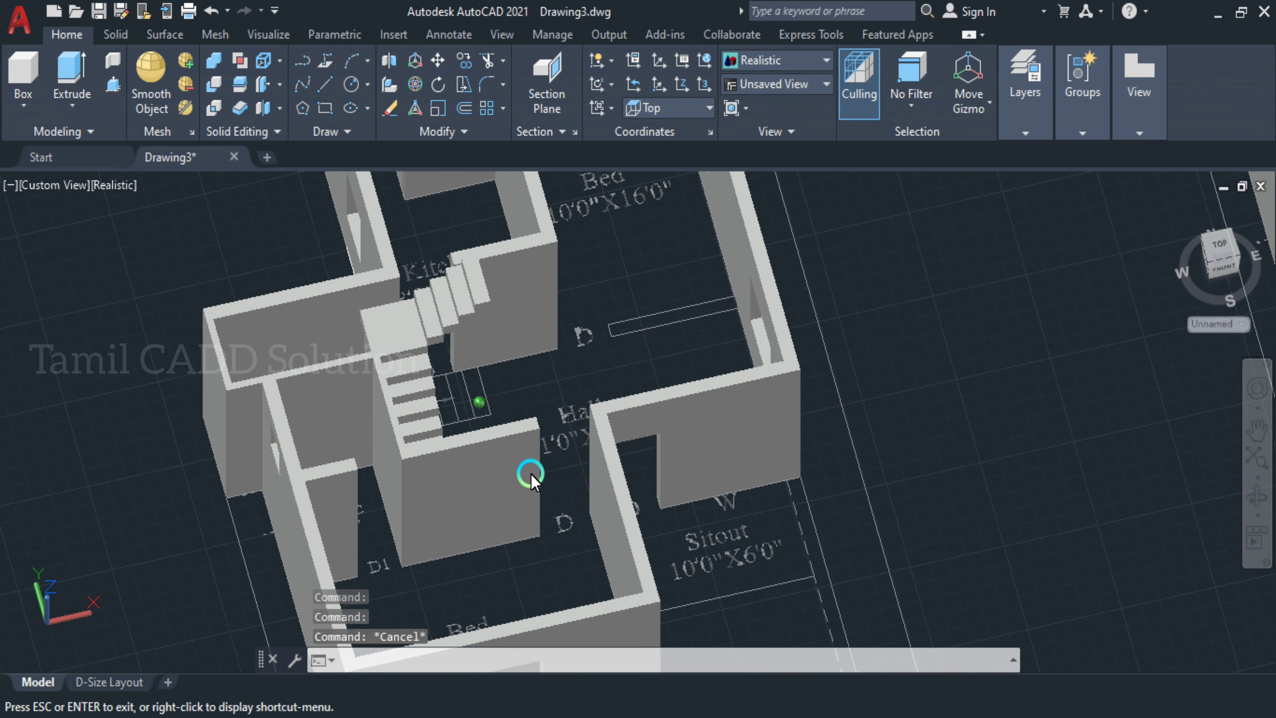
{"action": "scroll", "coordinate": [556, 442], "scroll_direction": "up", "scroll_amount": 6}
{"action": "middle_click_drag", "start_coordinate": [567, 439], "coordinate": [567, 448]}
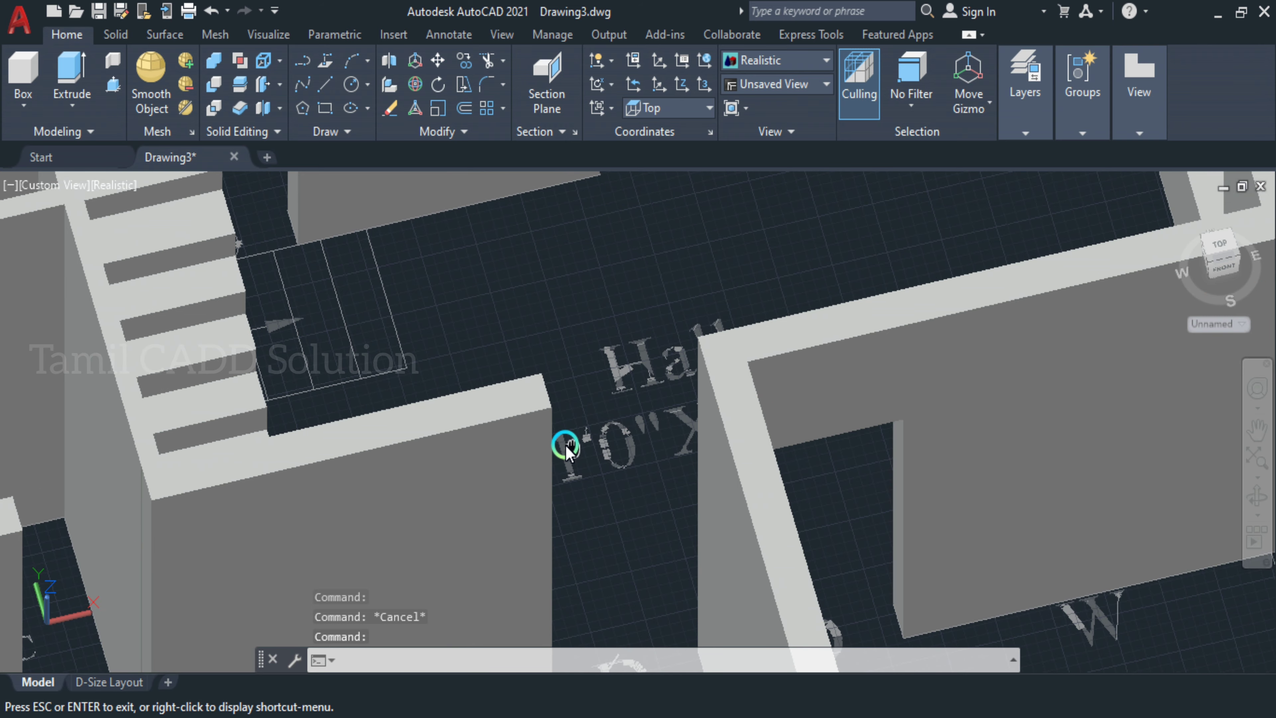
- Draw a box across the top of the 16'0"X11'0" bedroom's doorway to the hall, extending 3' down from the wall top
{"action": "left_click", "coordinate": [40, 74]}
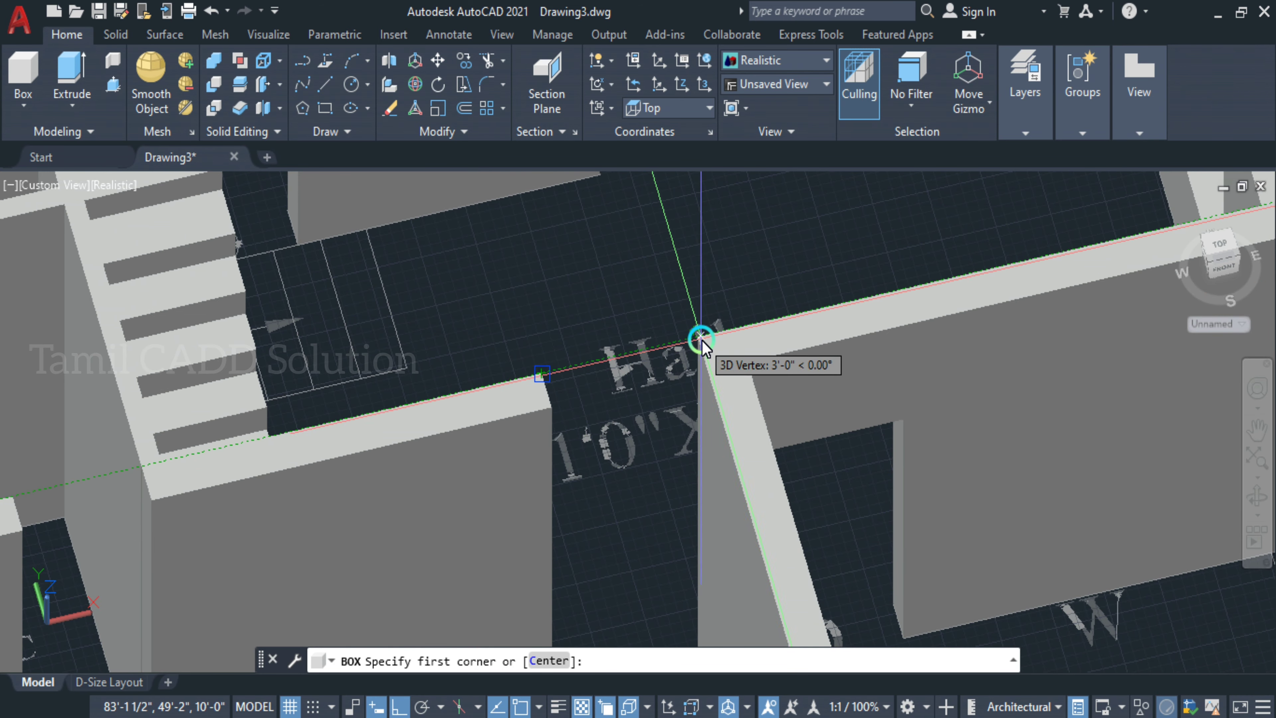
{"action": "scroll", "coordinate": [702, 340], "scroll_direction": "up", "scroll_amount": 3}
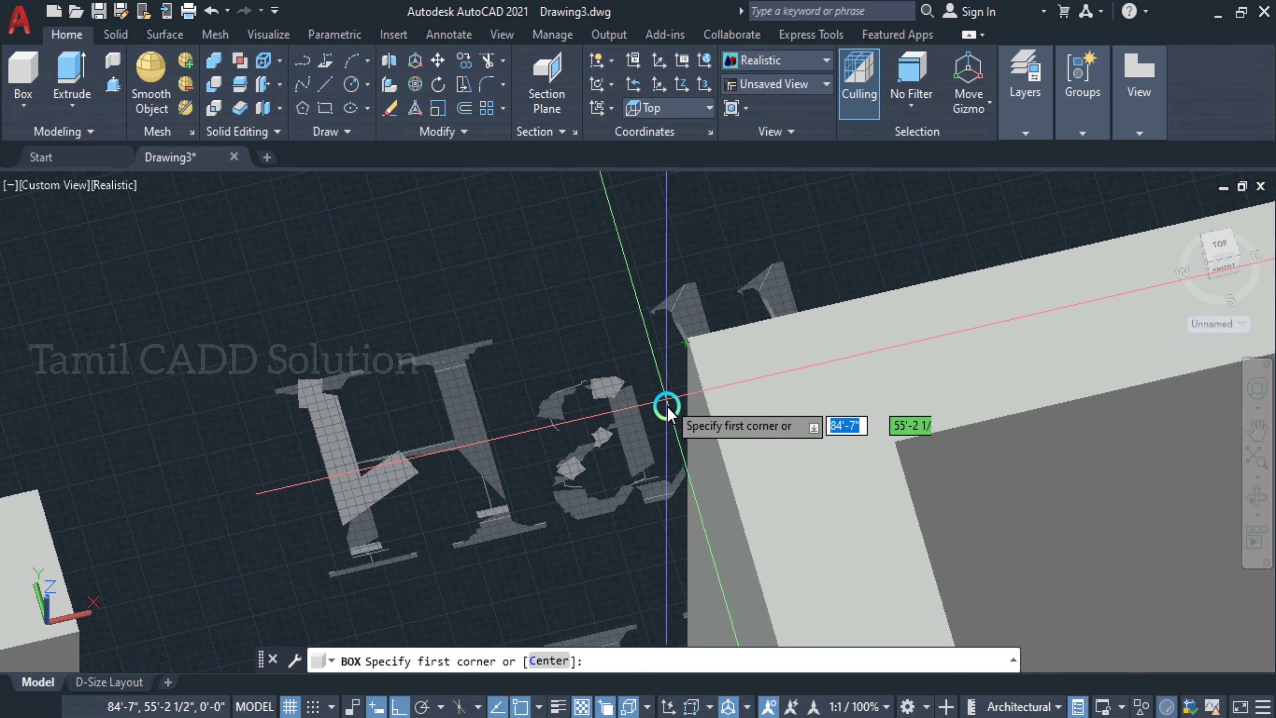
{"action": "scroll", "coordinate": [667, 408], "scroll_direction": "down", "scroll_amount": 5}
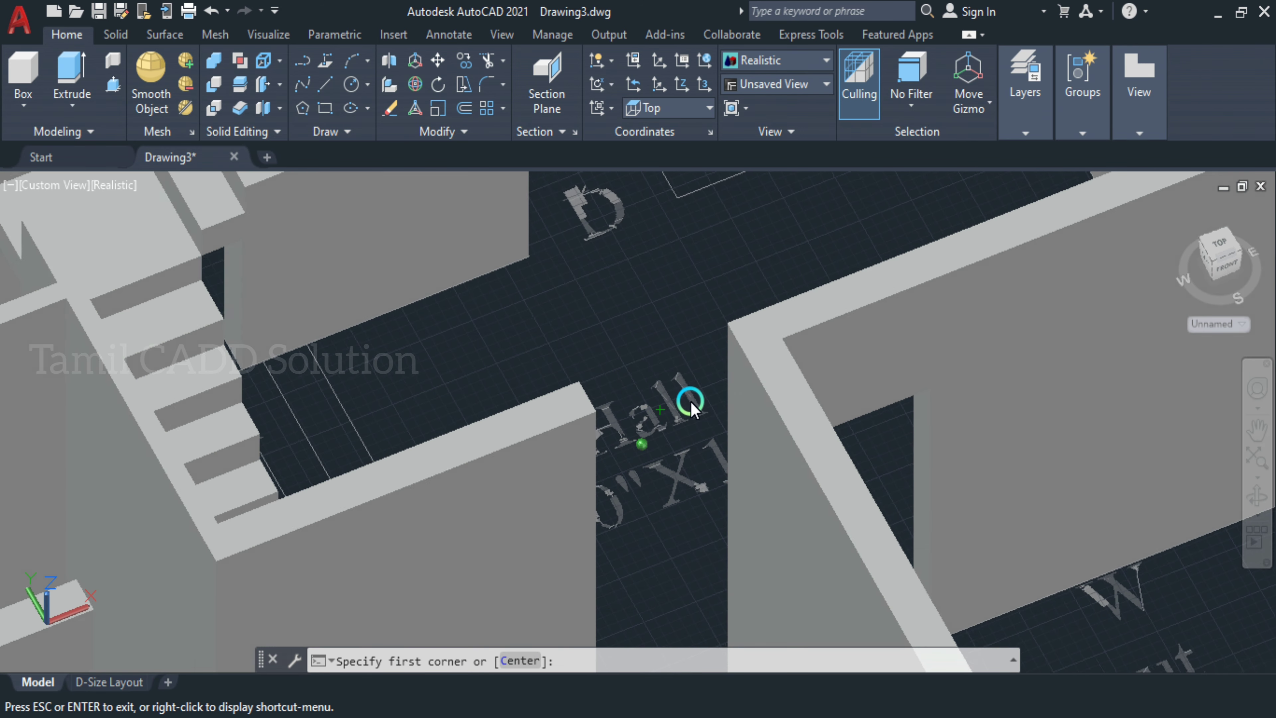
{"action": "middle_click_drag", "start_coordinate": [691, 405], "coordinate": [692, 365], "text": "shift"}
{"action": "left_click", "coordinate": [721, 345]}
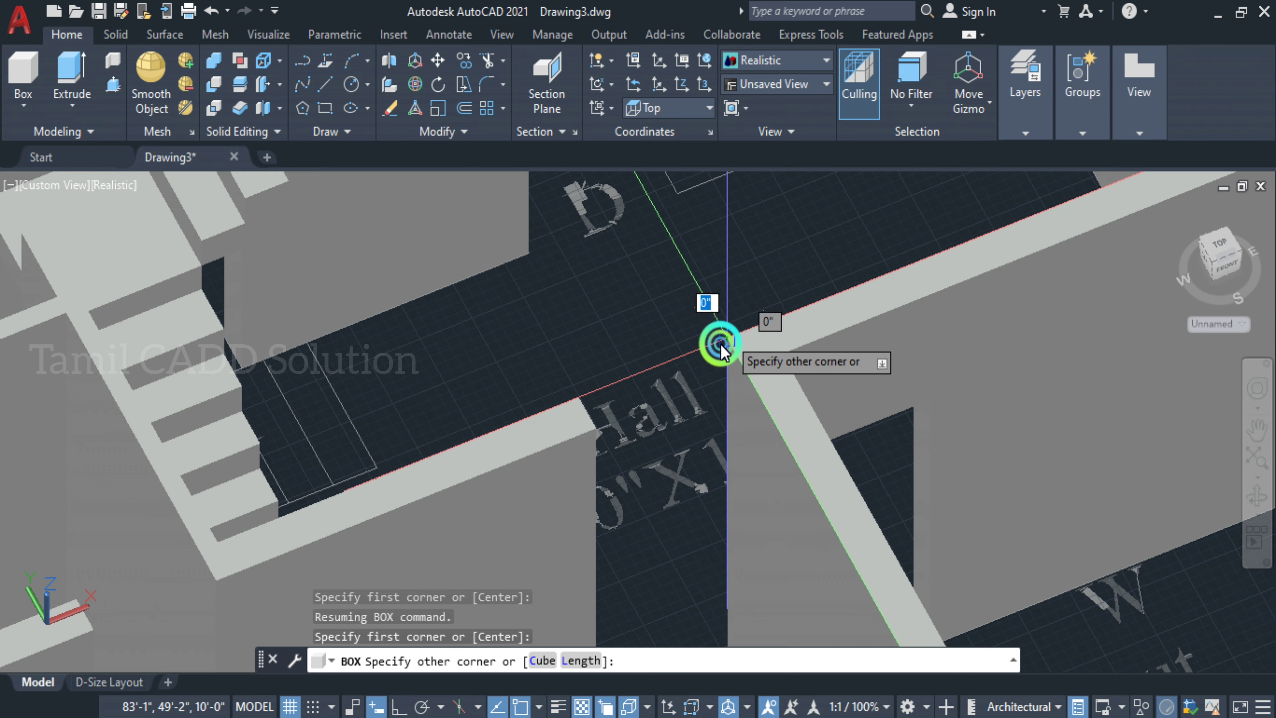
{"action": "key", "text": "F8"}
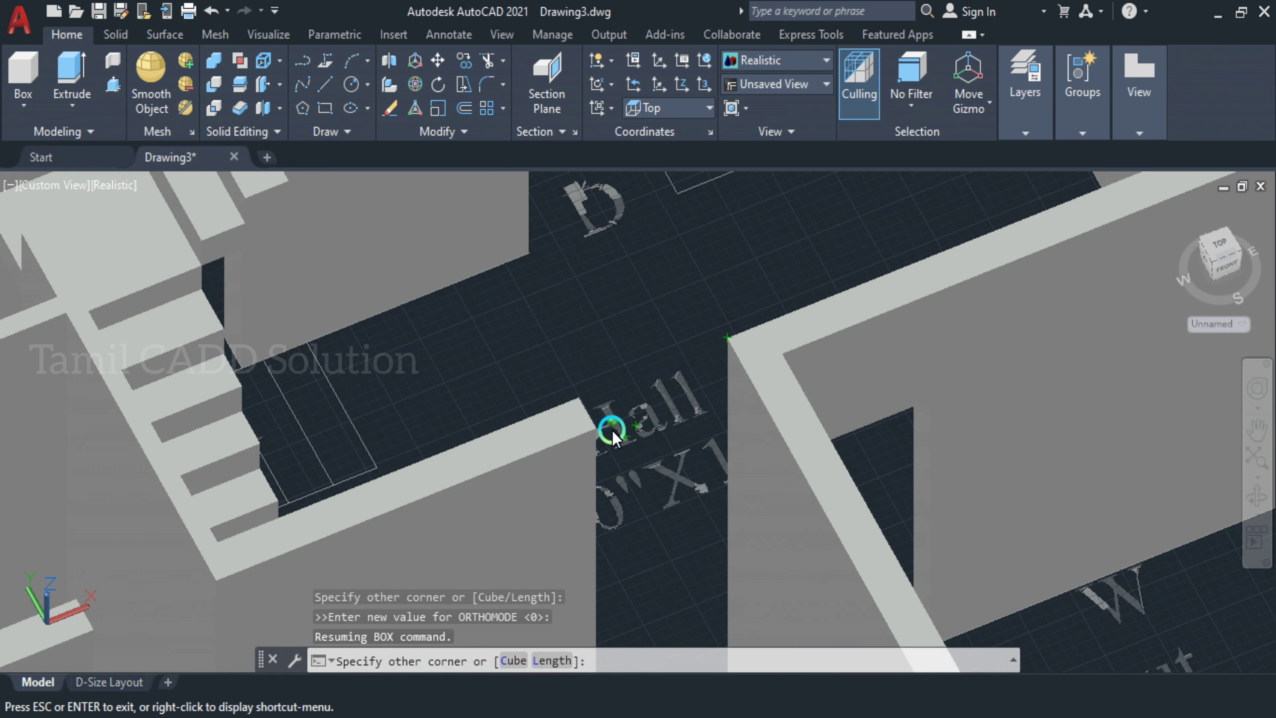
{"action": "middle_click_drag", "start_coordinate": [612, 431], "coordinate": [570, 401], "text": "shift"}
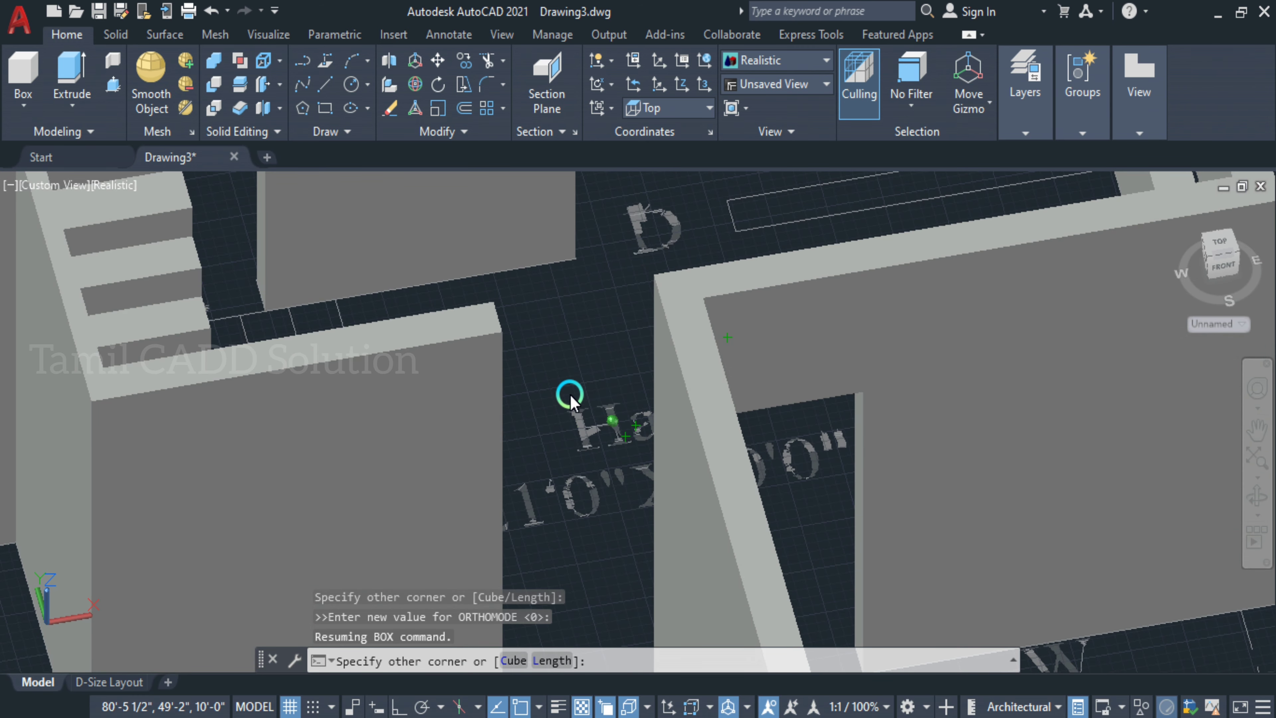
{"action": "left_click", "coordinate": [497, 334]}
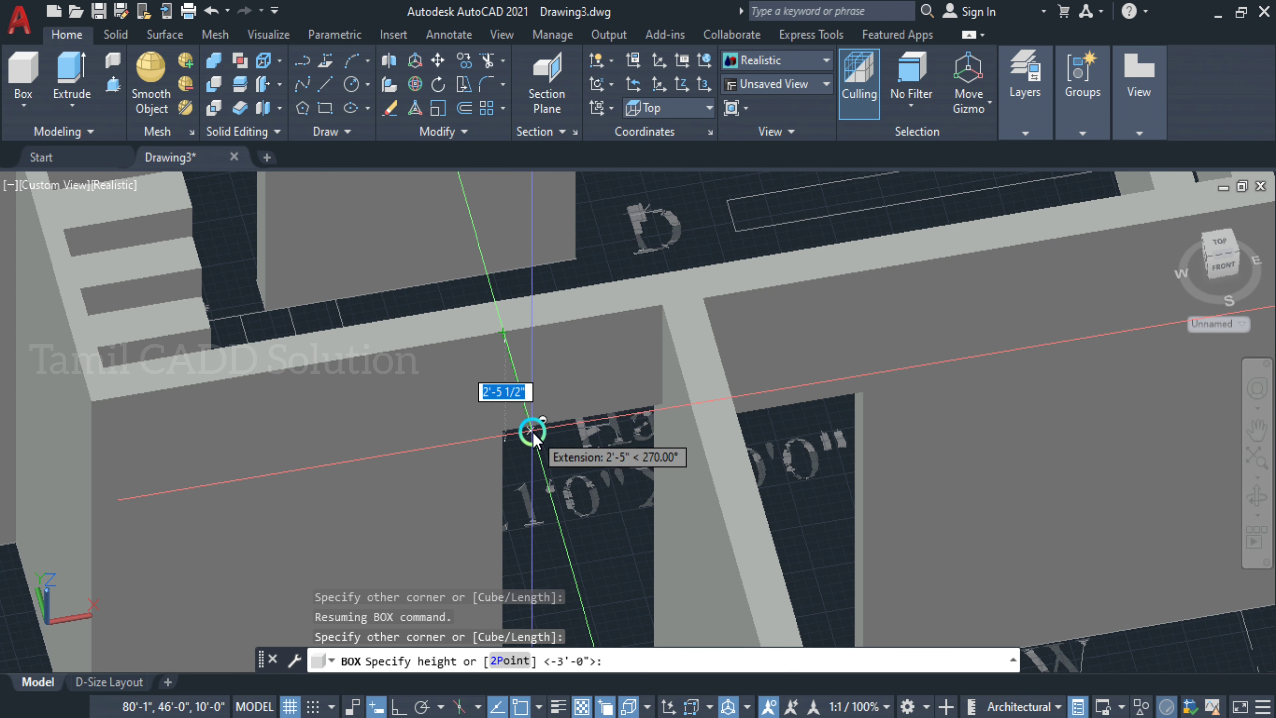
{"action": "key", "text": "Return"}
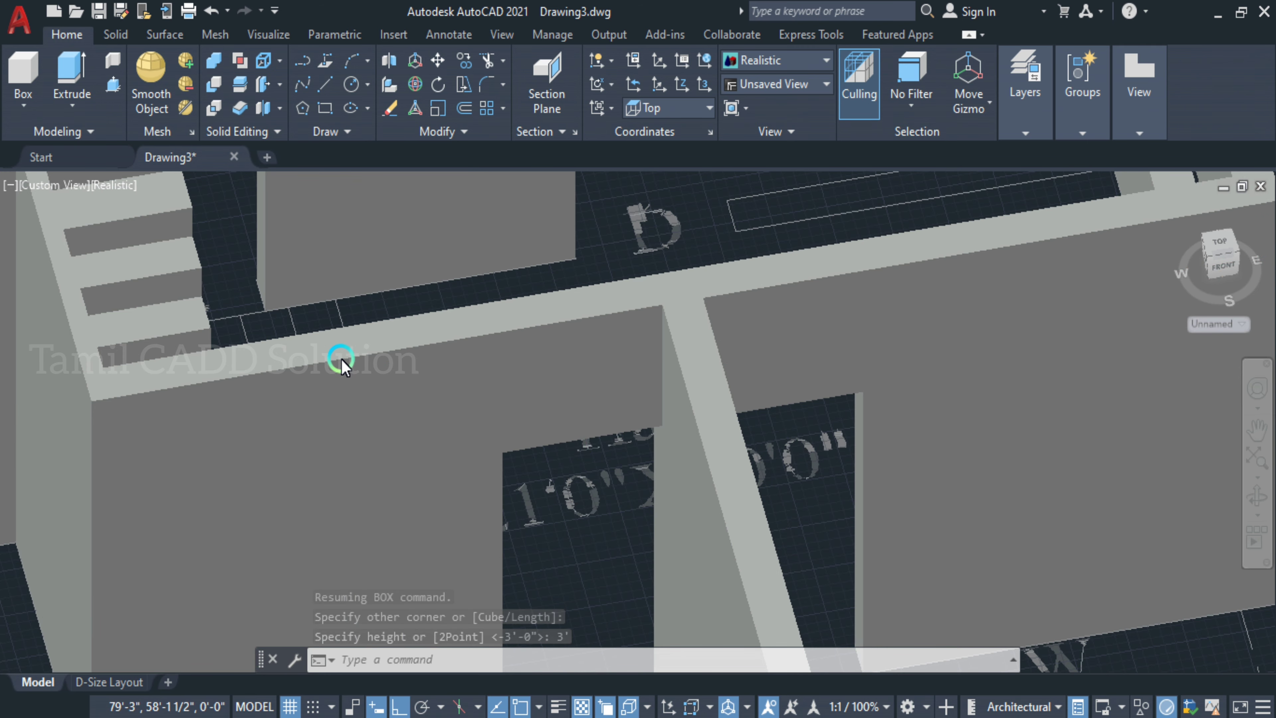
- Draw a box across the top of the 5'3"X5'6" bathroom's doorway beside the staircase wall, extending 3' down from the wall top
{"action": "scroll", "coordinate": [300, 349], "scroll_direction": "down", "scroll_amount": 3}
{"action": "scroll", "coordinate": [188, 381], "scroll_direction": "up", "scroll_amount": 5}
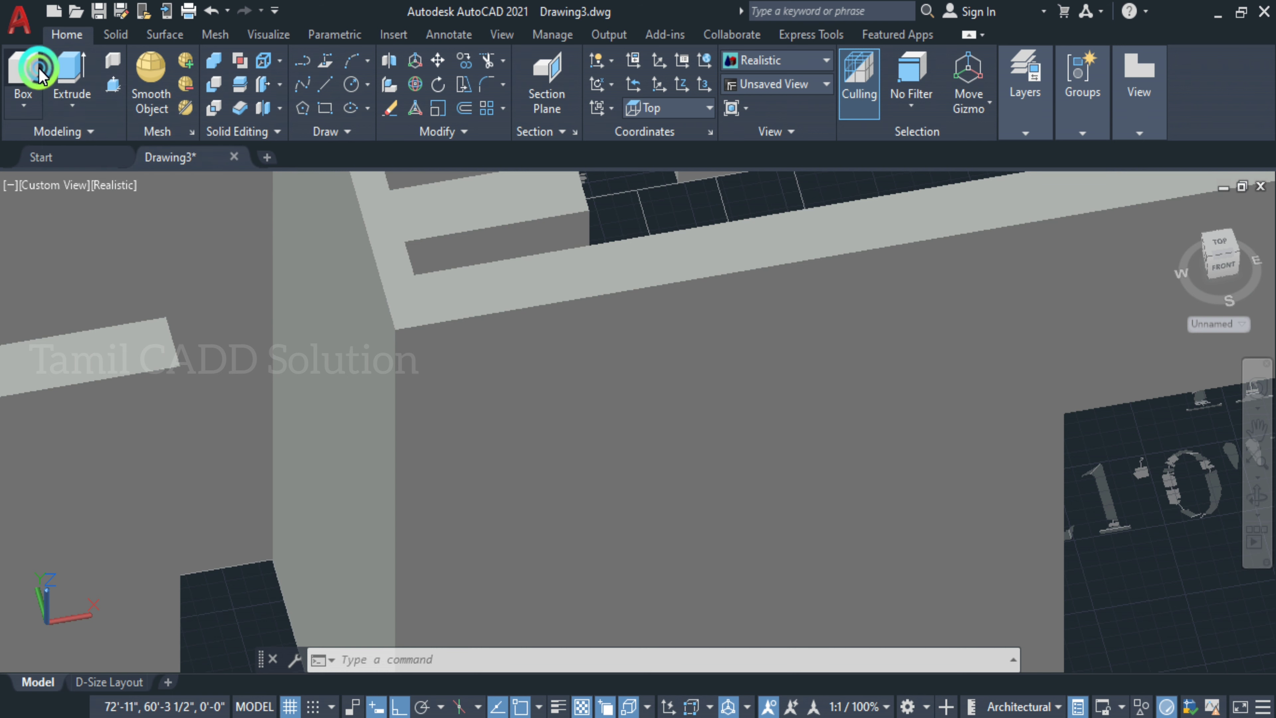
{"action": "left_click", "coordinate": [25, 68]}
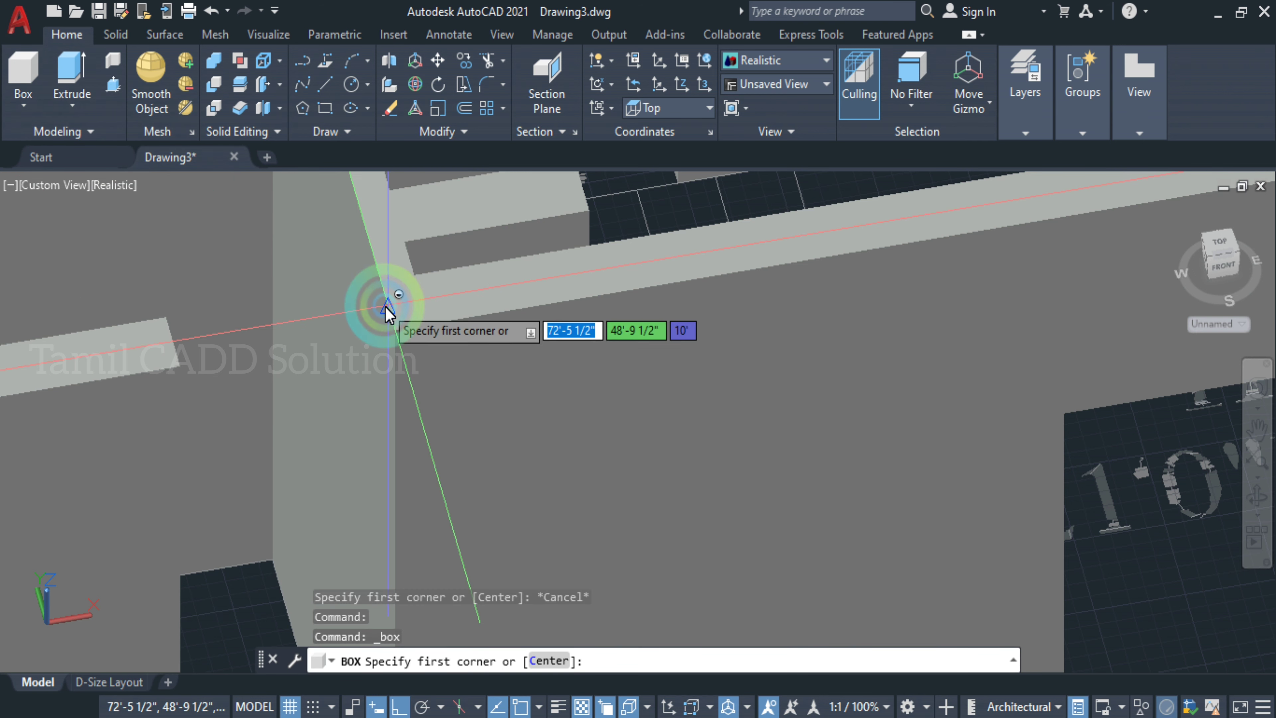
{"action": "left_click", "coordinate": [398, 333]}
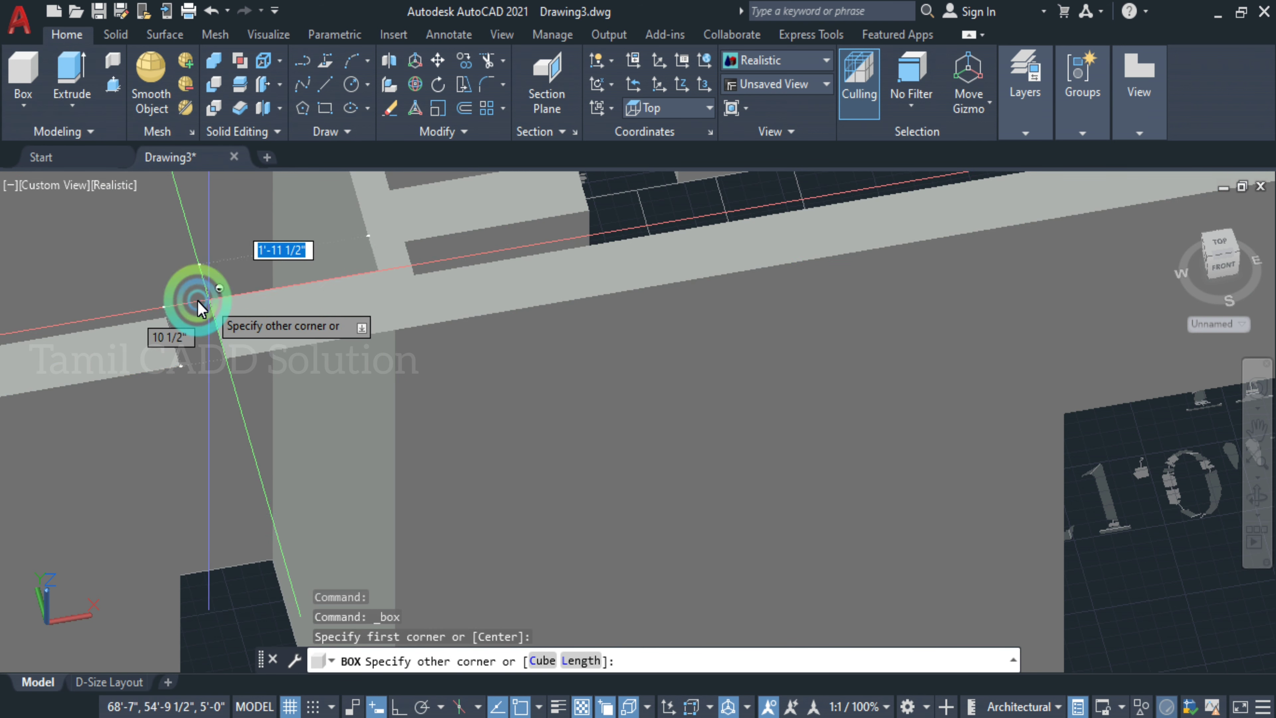
{"action": "left_click", "coordinate": [167, 318]}
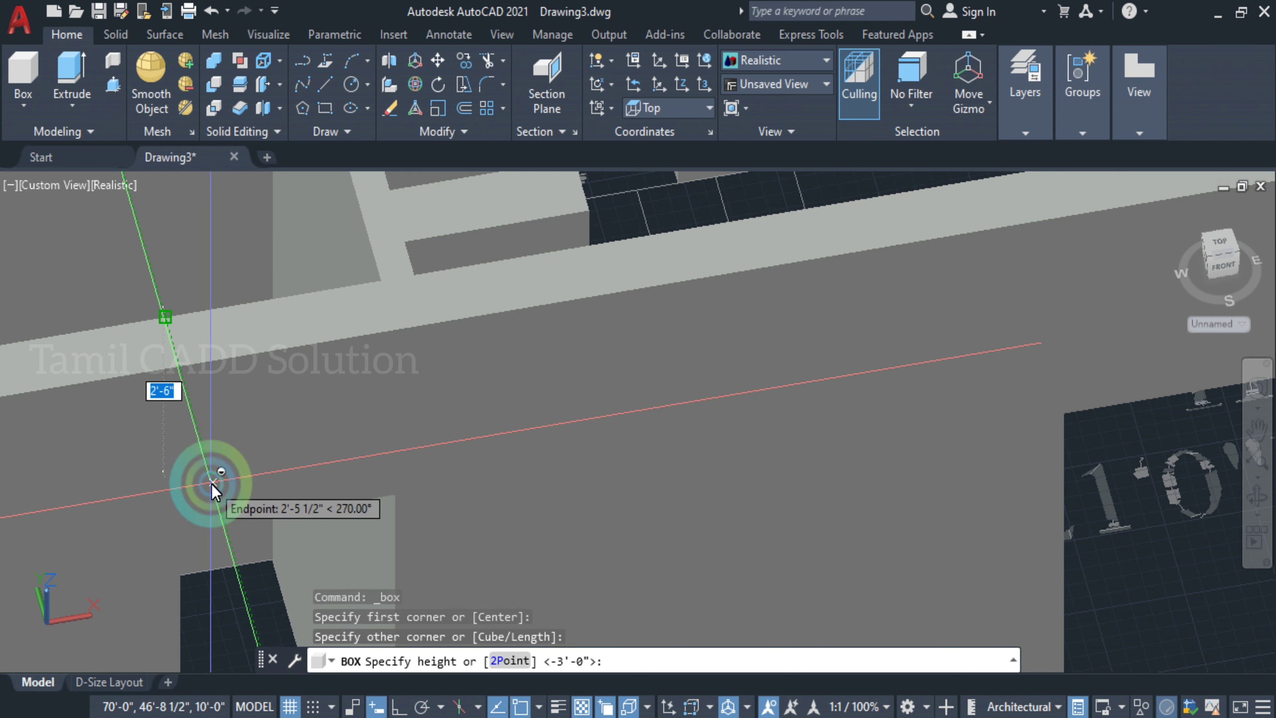
{"action": "type", "text": "3'"}
{"action": "key", "text": "Return"}
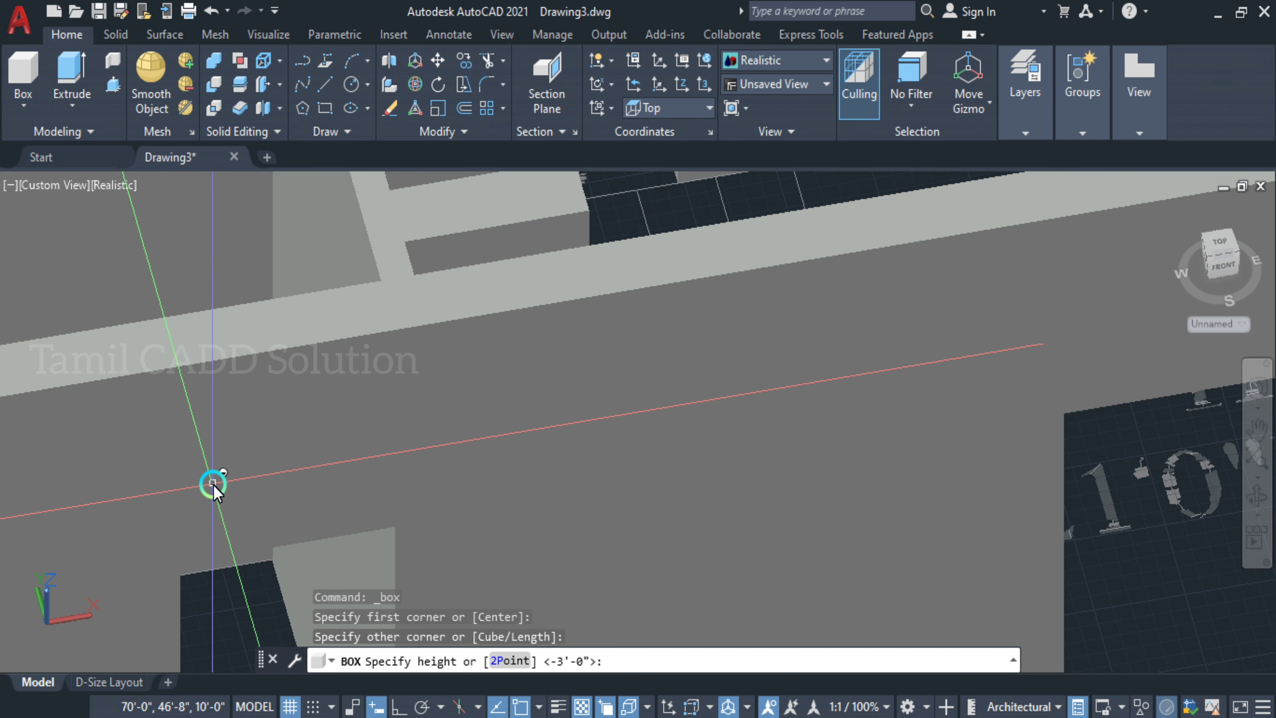
- Draw a box across the top of the 8'0"X10'0" kitchen's doorway beside the staircase, extending 3' down from the wall top
{"action": "scroll", "coordinate": [456, 447], "scroll_direction": "down", "scroll_amount": 4}
{"action": "middle_click_drag", "start_coordinate": [501, 361], "coordinate": [479, 585]}
{"action": "middle_click_drag", "start_coordinate": [623, 435], "coordinate": [460, 468], "text": "shift"}
{"action": "scroll", "coordinate": [459, 467], "scroll_direction": "up", "scroll_amount": 6}
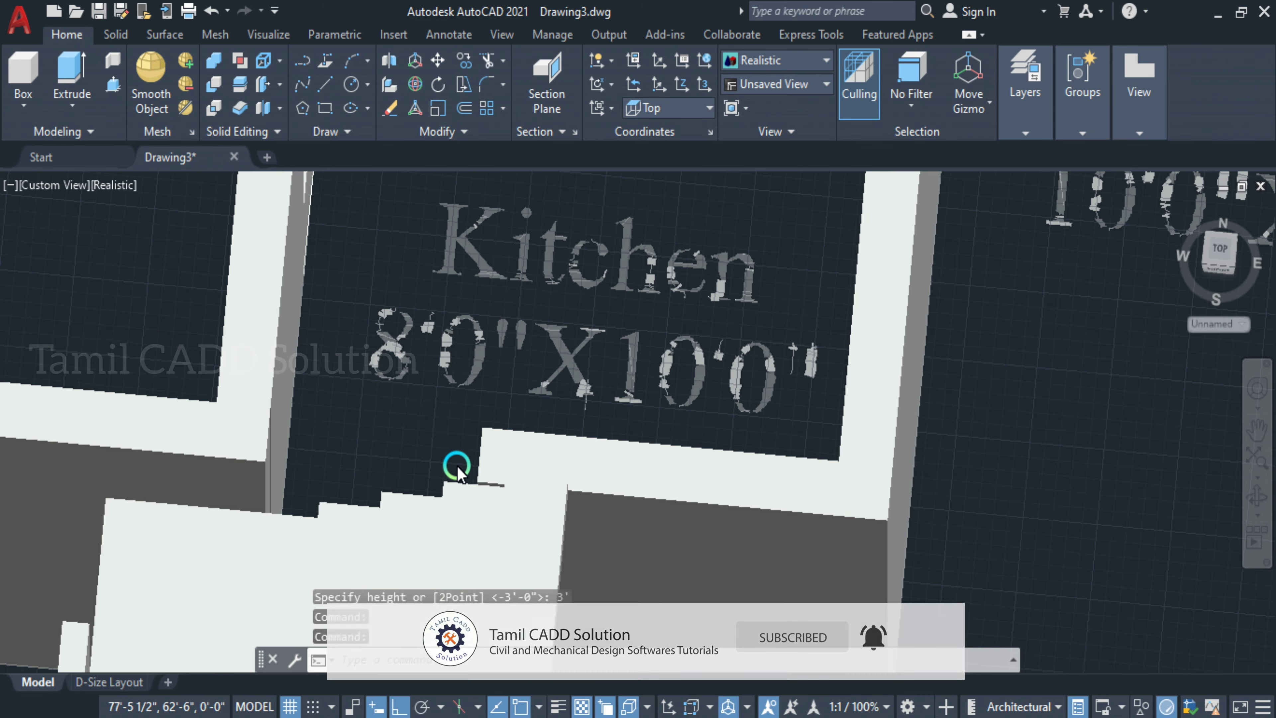
{"action": "middle_click_drag", "start_coordinate": [459, 416], "coordinate": [479, 408]}
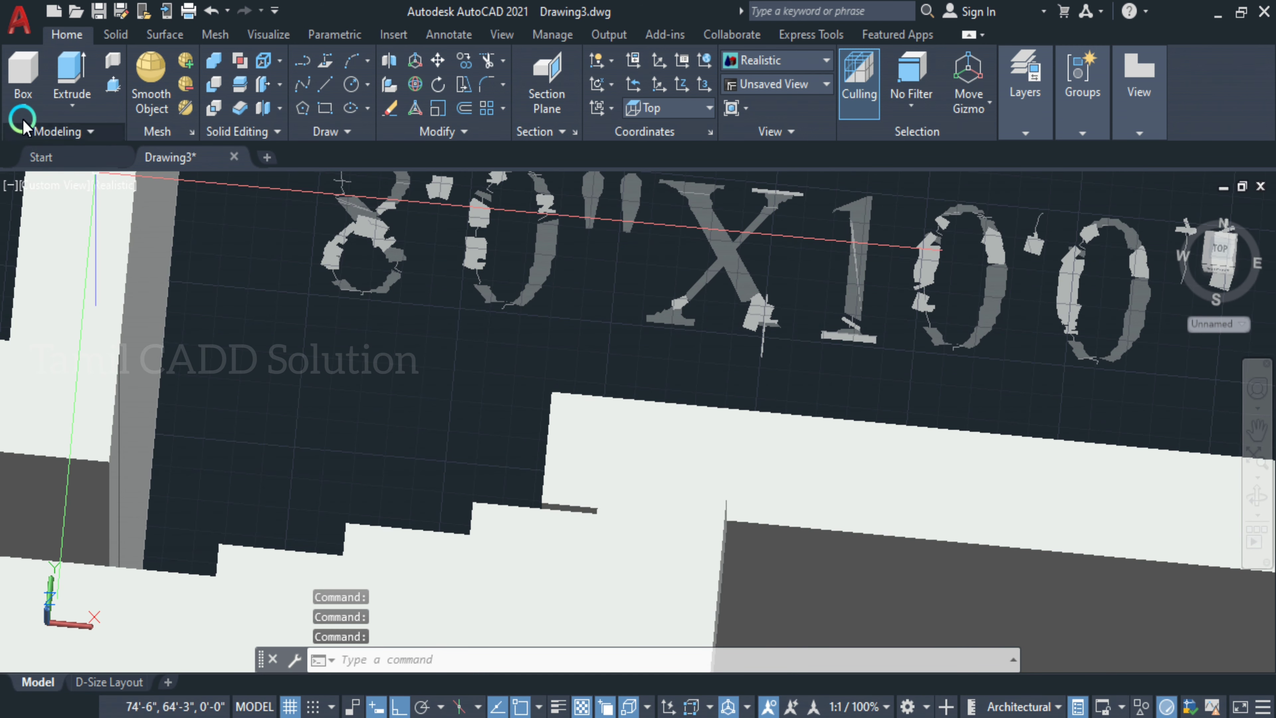
{"action": "left_click", "coordinate": [24, 96]}
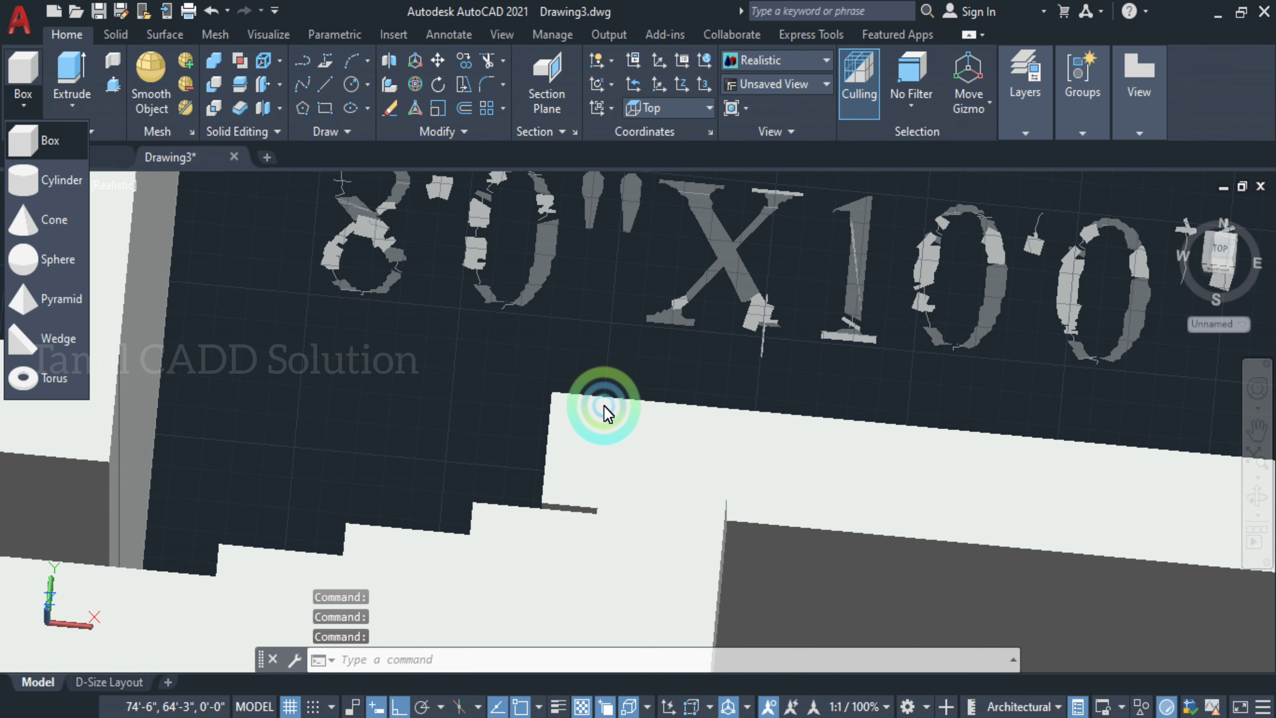
{"action": "left_click", "coordinate": [30, 140]}
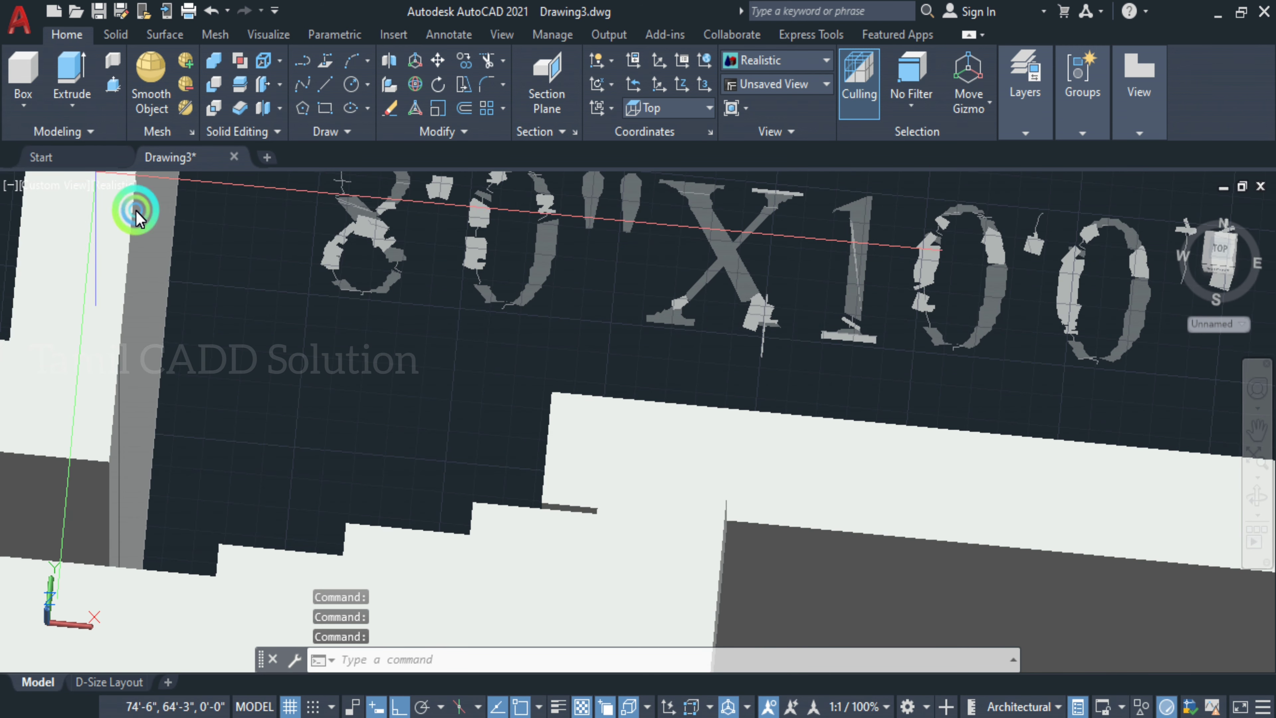
{"action": "left_click", "coordinate": [554, 397]}
{"action": "left_click", "coordinate": [107, 456]}
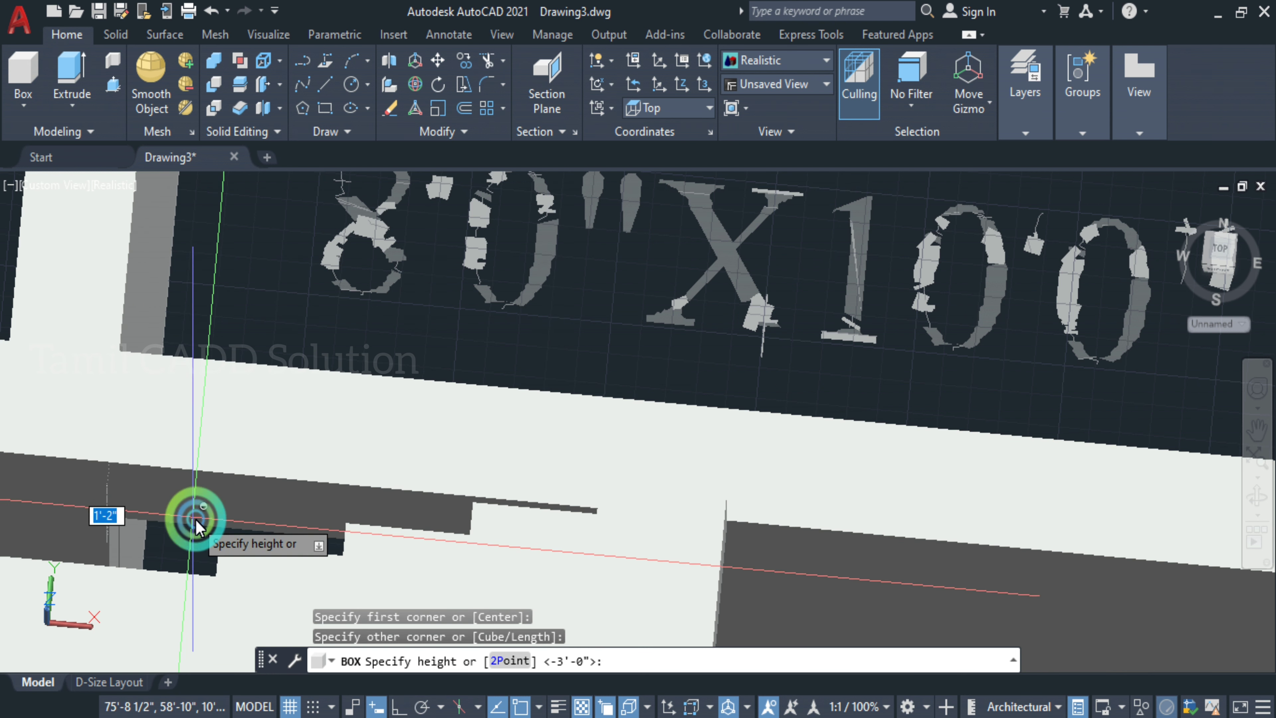
{"action": "type", "text": "3"}
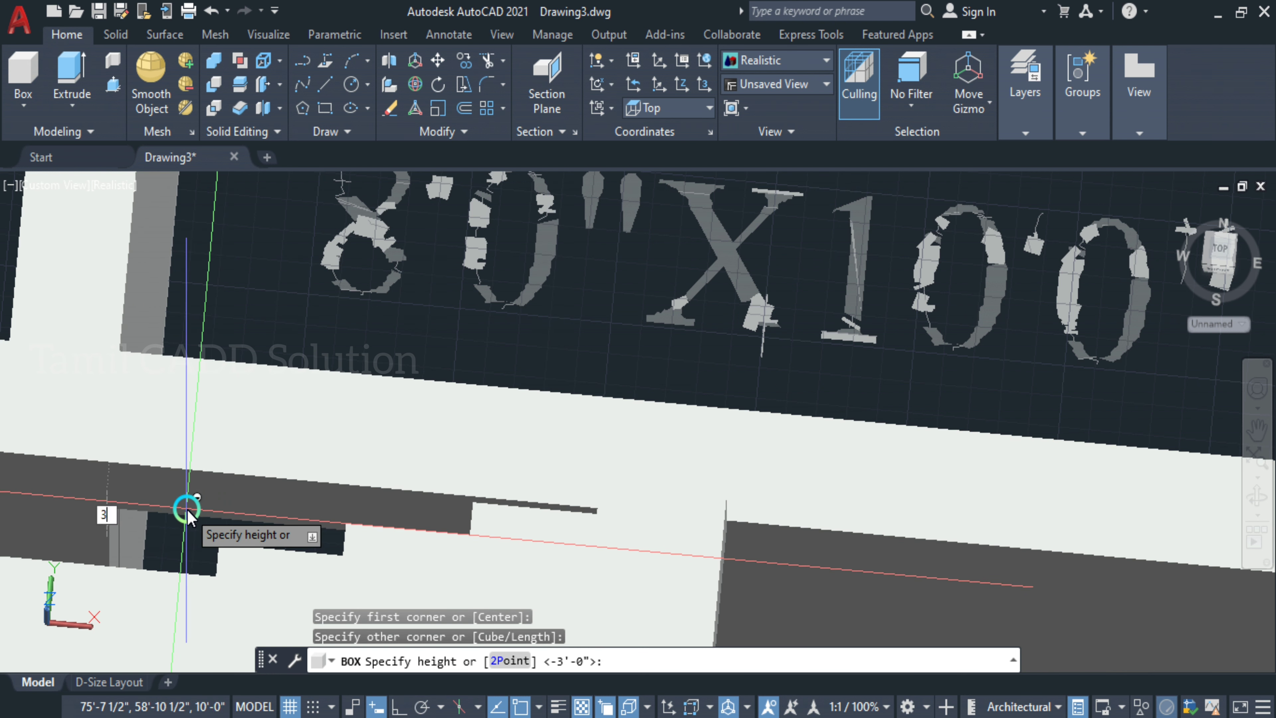
{"action": "type", "text": "'"}
{"action": "key", "text": "Return"}
- Draw a box across the top of the rear outer doorway marked D beside the Bath & WC, extending 3' down from the wall top
{"action": "scroll", "coordinate": [254, 634], "scroll_direction": "down", "scroll_amount": 4}
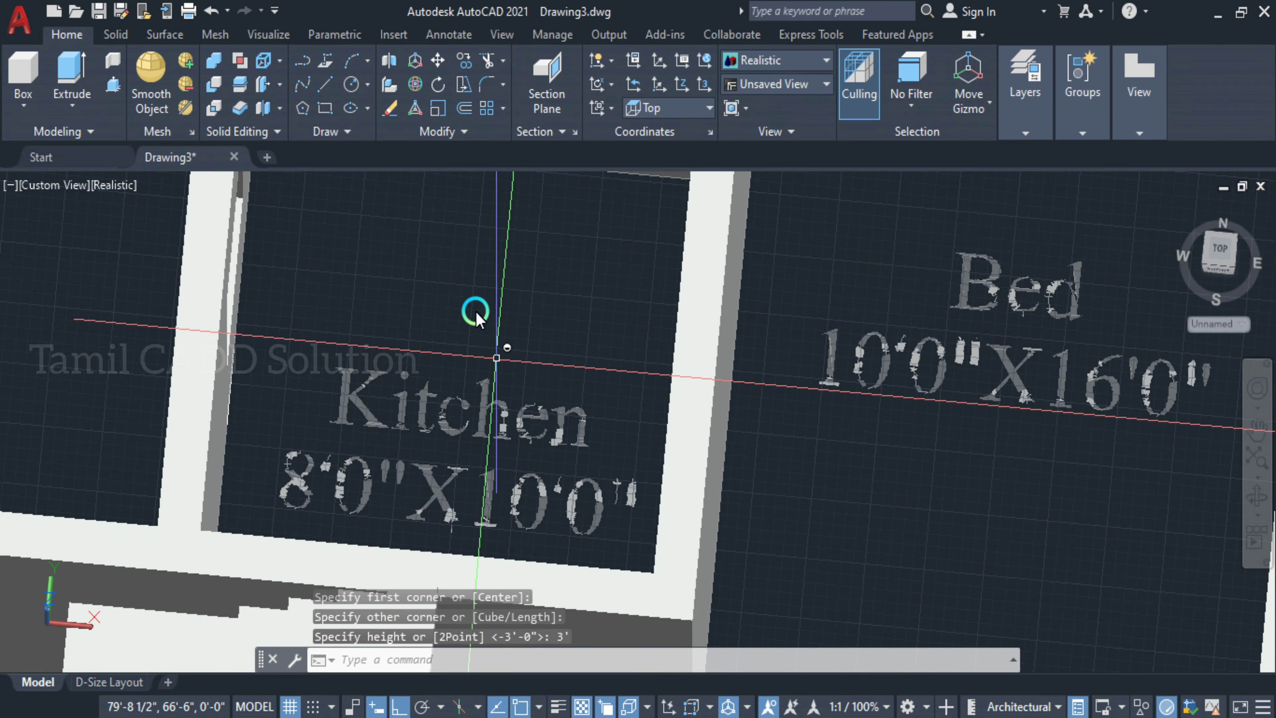
{"action": "scroll", "coordinate": [476, 313], "scroll_direction": "down", "scroll_amount": 3}
{"action": "middle_click_drag", "start_coordinate": [474, 308], "coordinate": [497, 717]}
{"action": "scroll", "coordinate": [384, 355], "scroll_direction": "up", "scroll_amount": 2}
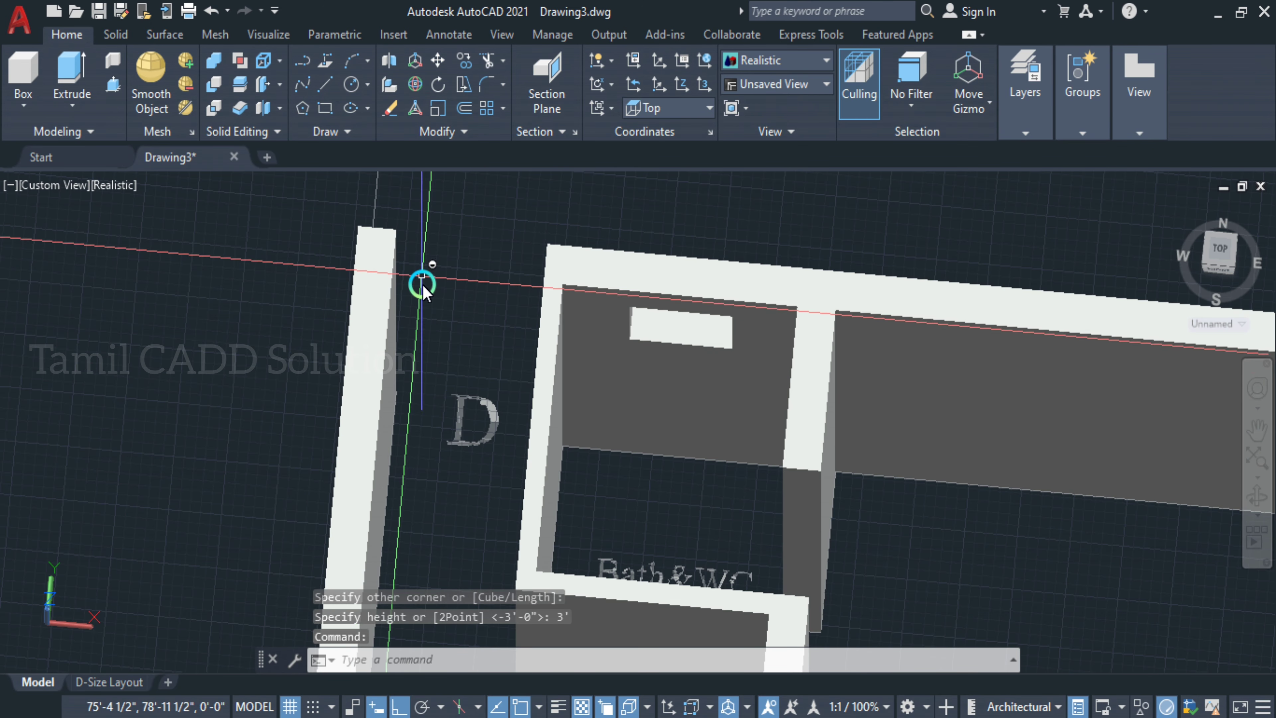
{"action": "middle_click_drag", "start_coordinate": [422, 285], "coordinate": [394, 420]}
{"action": "scroll", "coordinate": [403, 400], "scroll_direction": "up", "scroll_amount": 2}
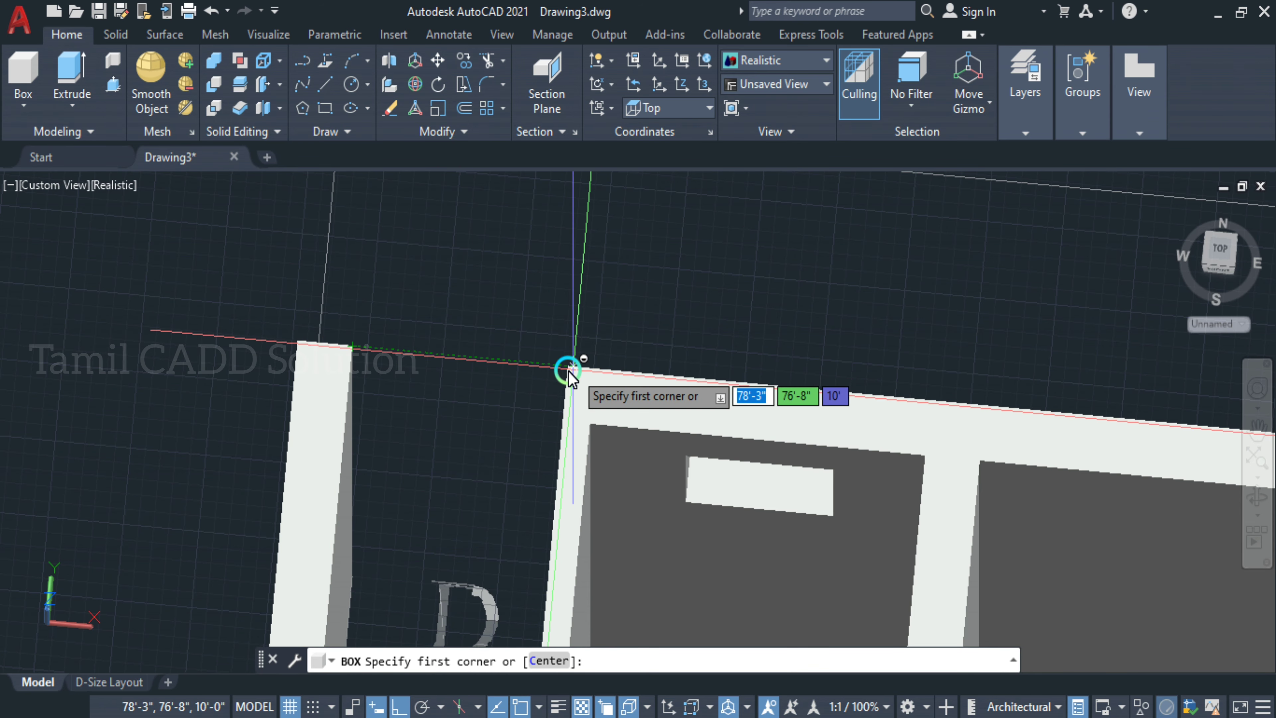
{"action": "scroll", "coordinate": [569, 377], "scroll_direction": "up", "scroll_amount": 5}
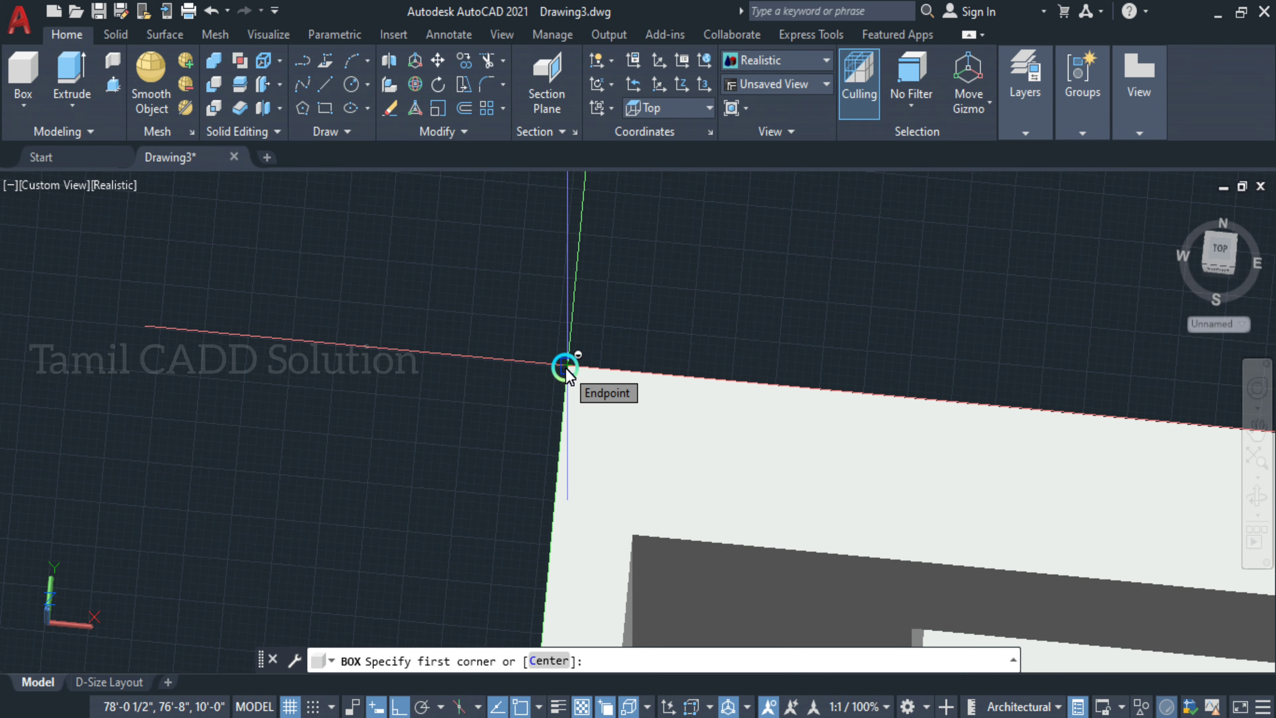
{"action": "scroll", "coordinate": [565, 369], "scroll_direction": "down", "scroll_amount": 3}
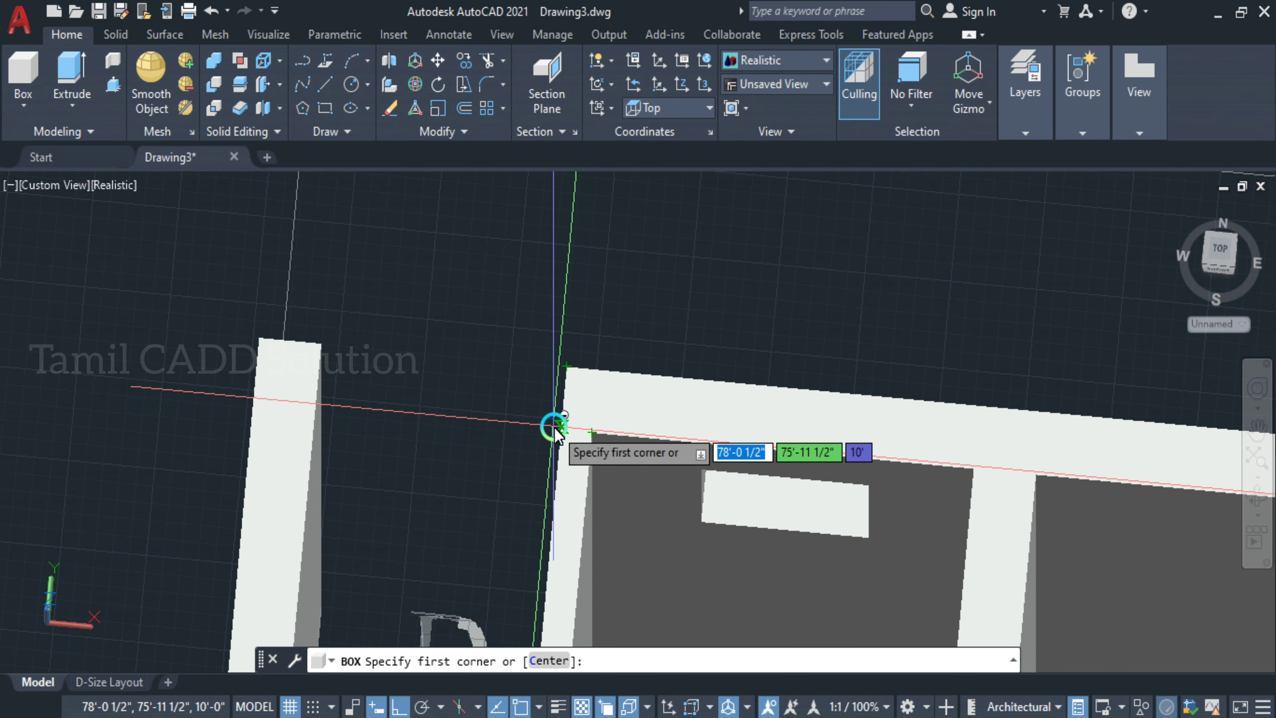
{"action": "left_click", "coordinate": [556, 429]}
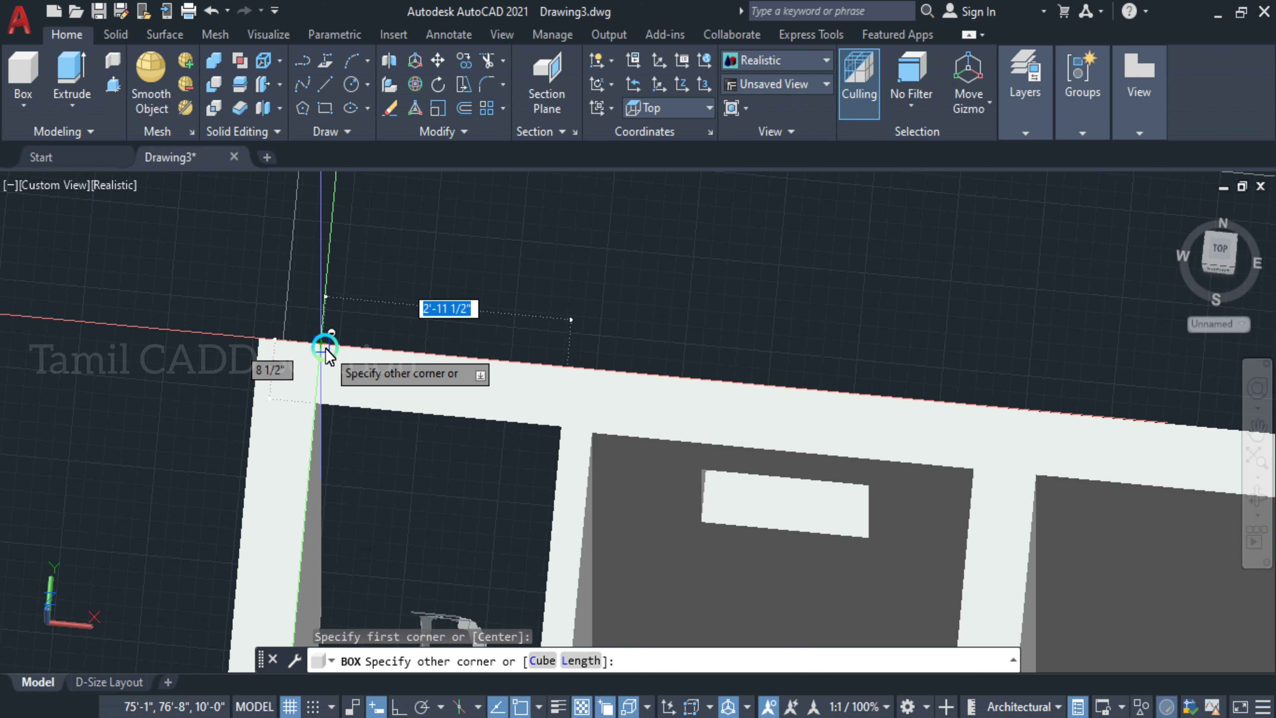
{"action": "left_click", "coordinate": [358, 480]}
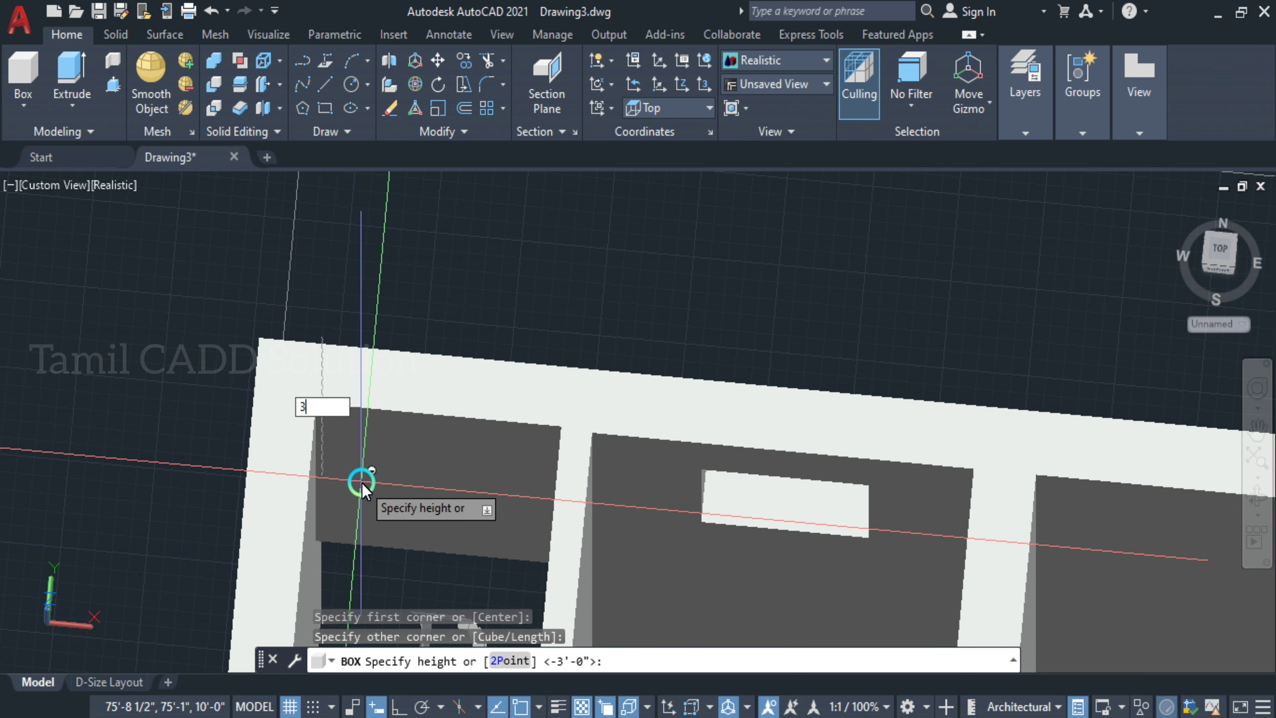
{"action": "type", "text": "3'"}
{"action": "key", "text": "Return"}
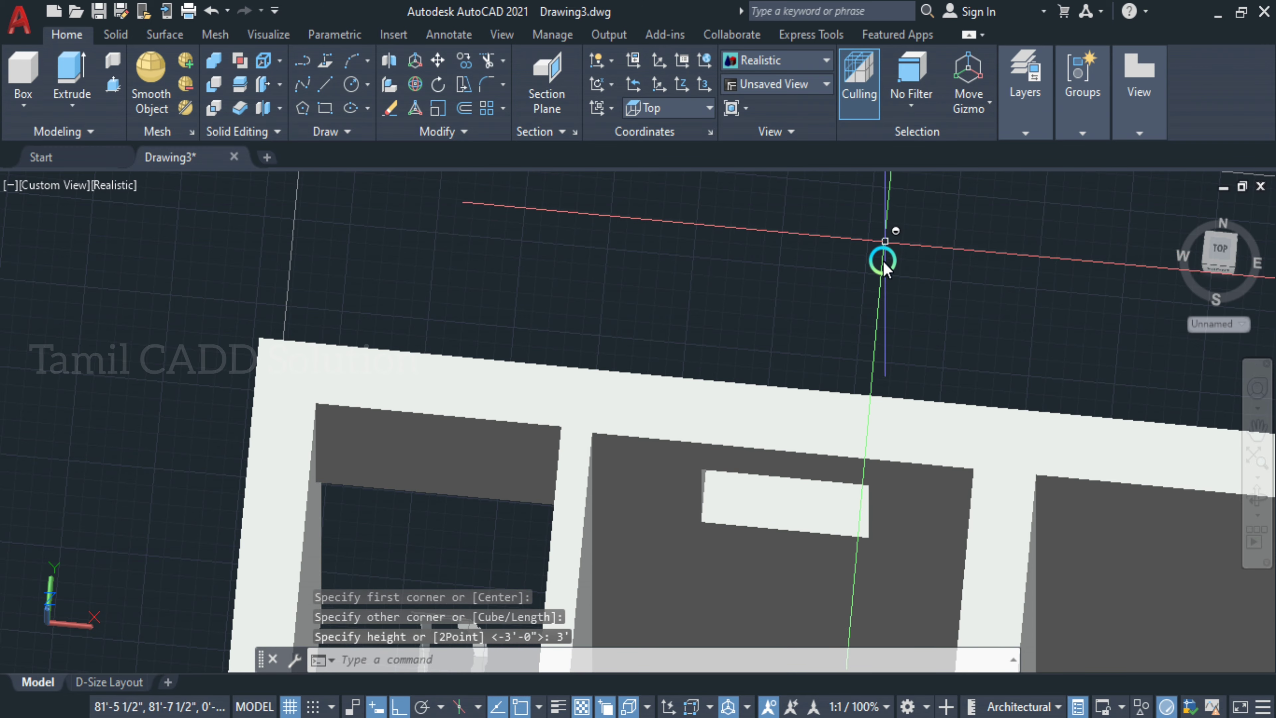
{"action": "scroll", "coordinate": [885, 477], "scroll_direction": "down", "scroll_amount": 5}
{"action": "middle_click_drag", "start_coordinate": [884, 477], "coordinate": [852, 431]}
{"action": "scroll", "coordinate": [852, 431], "scroll_direction": "up", "scroll_amount": 4}
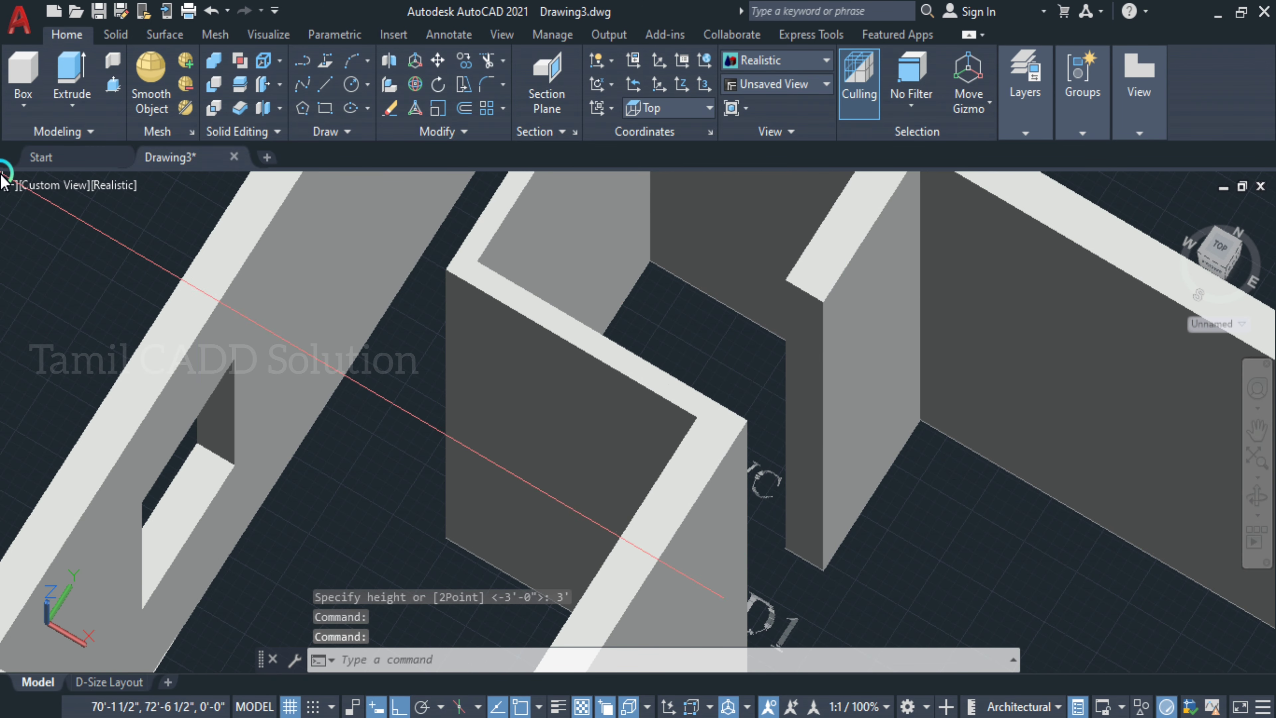
{"action": "left_click", "coordinate": [23, 73]}
{"action": "mouse_move", "coordinate": [785, 279]}
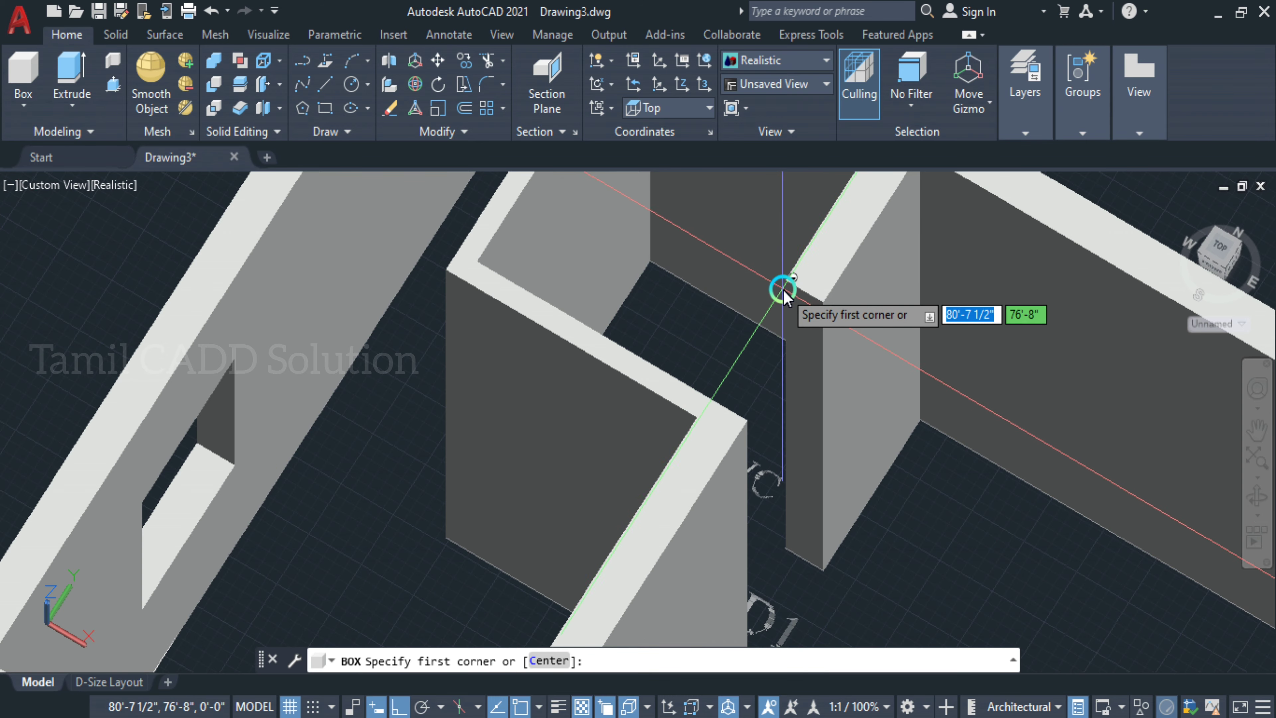
{"action": "middle_click_drag", "start_coordinate": [876, 513], "coordinate": [801, 467], "text": "shift"}
{"action": "key", "text": "Escape"}
- Draw a 2'-6" long box across the top of the rear Bath & WC's doorway marked D1, extending 3' down from the wall top
{"action": "middle_click_drag", "start_coordinate": [691, 305], "coordinate": [689, 447]}
{"action": "left_click", "coordinate": [29, 81]}
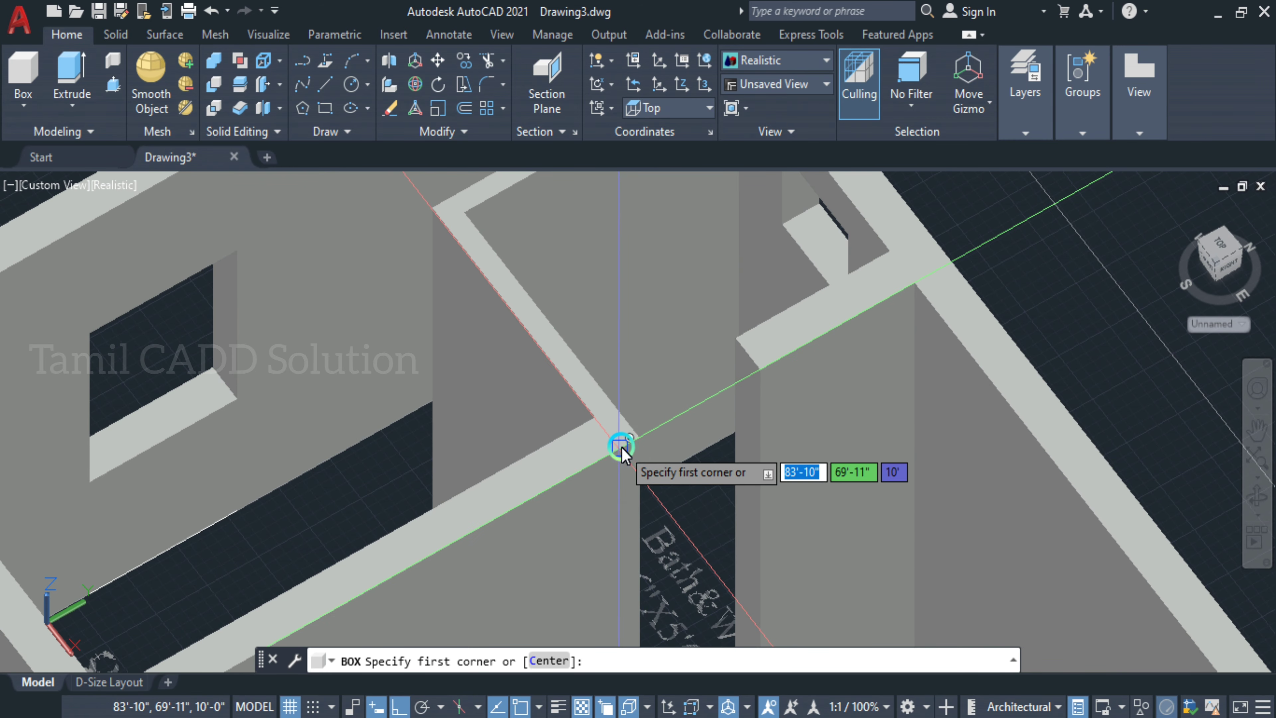
{"action": "left_click", "coordinate": [637, 438]}
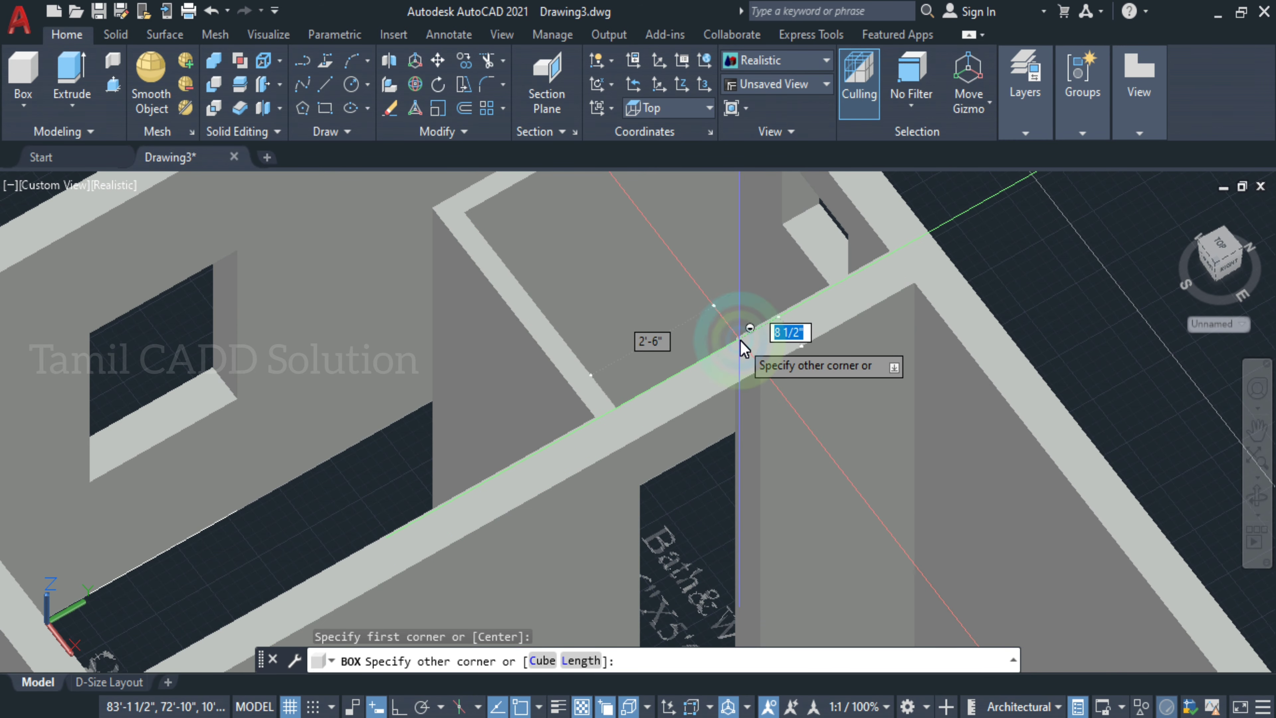
{"action": "left_click", "coordinate": [737, 340]}
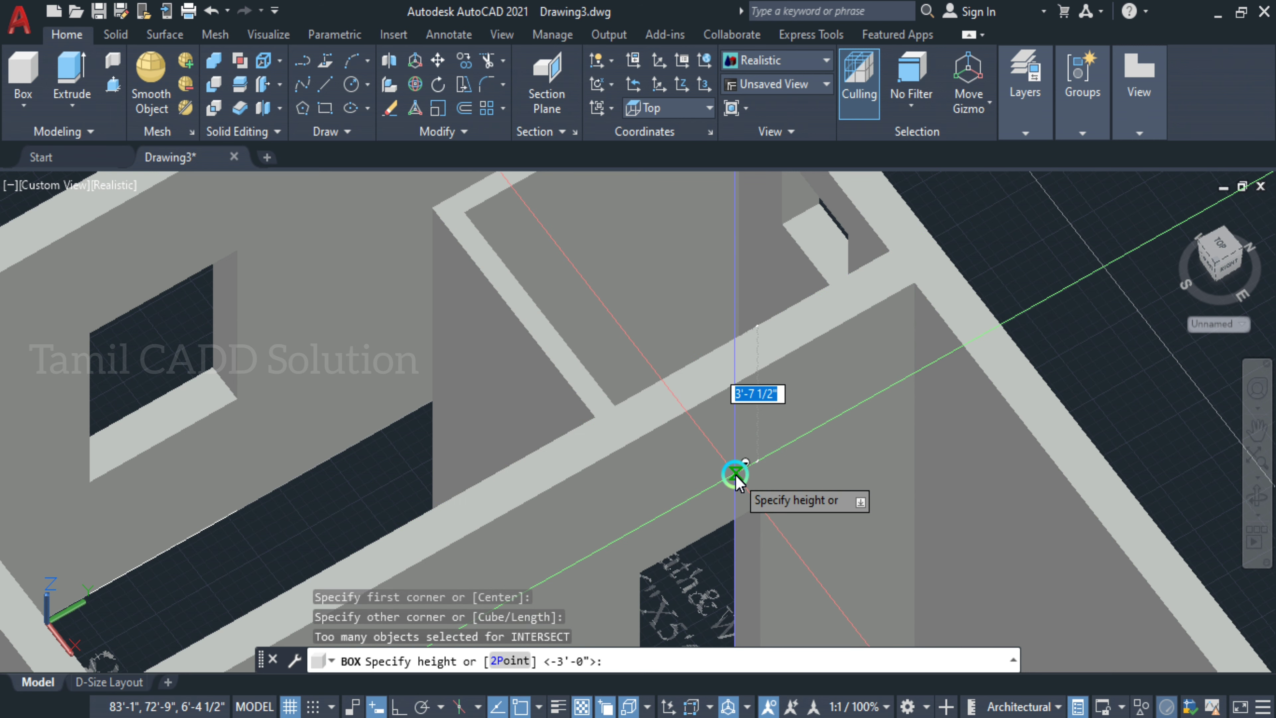
{"action": "key", "text": "Return"}
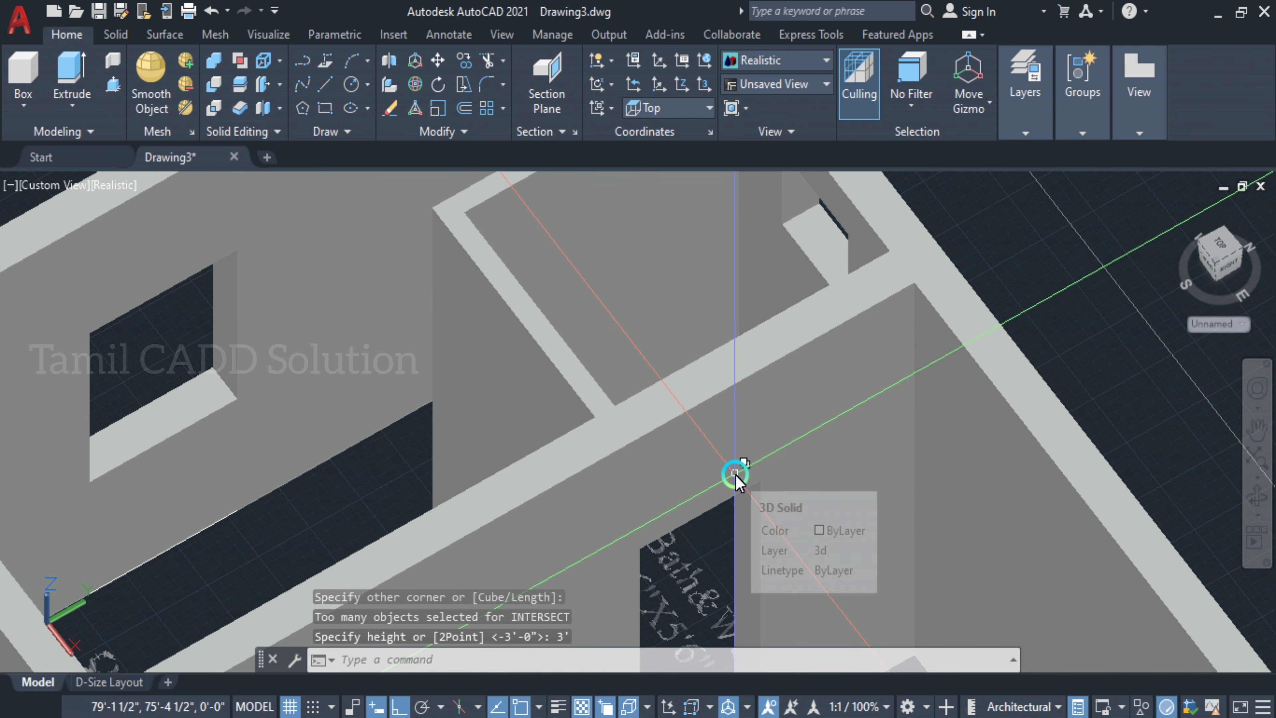
- Draw a 2'-6" by 4 1/2" box across the top of the Bath & WC doorway beside the stair landing, extending 3' down
{"action": "scroll", "coordinate": [744, 493], "scroll_direction": "down", "scroll_amount": 5}
{"action": "scroll", "coordinate": [749, 502], "scroll_direction": "down", "scroll_amount": 3}
{"action": "middle_click_drag", "start_coordinate": [737, 463], "coordinate": [782, 422]}
{"action": "middle_click_drag", "start_coordinate": [681, 465], "coordinate": [621, 490], "text": "shift"}
{"action": "scroll", "coordinate": [568, 421], "scroll_direction": "up", "scroll_amount": 4}
{"action": "scroll", "coordinate": [568, 422], "scroll_direction": "up", "scroll_amount": 3}
{"action": "left_click", "coordinate": [58, 124]}
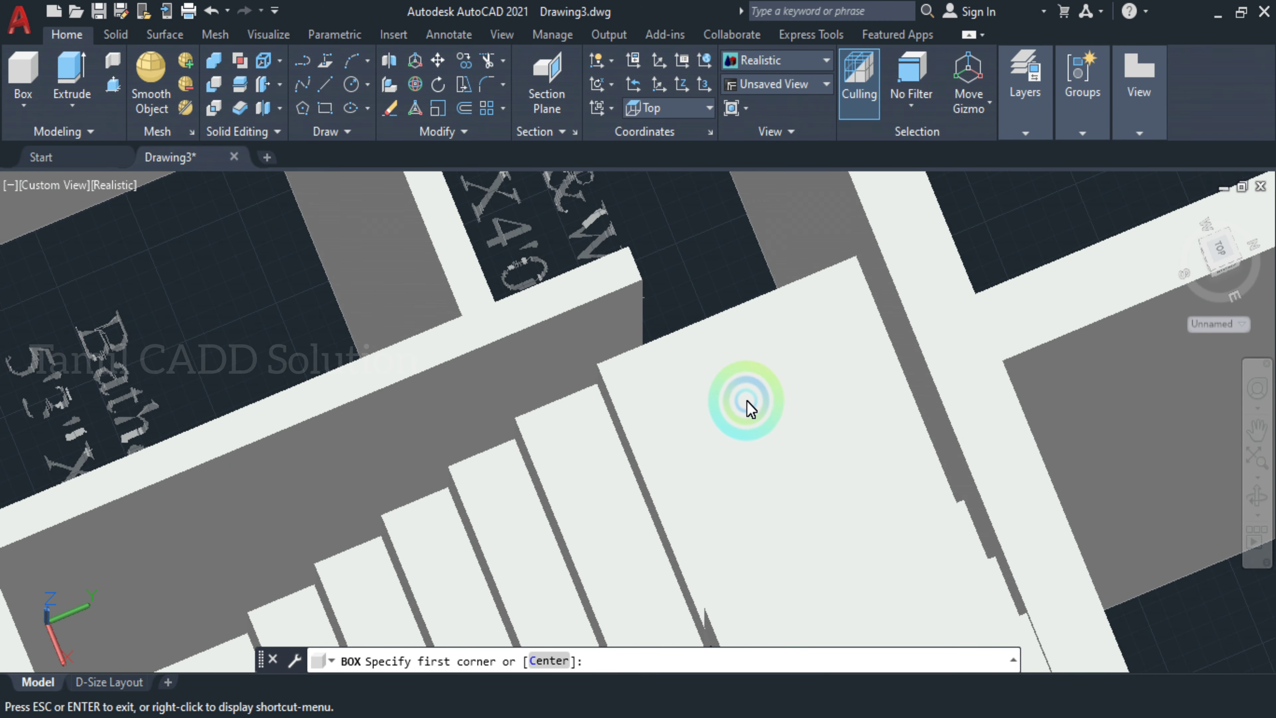
{"action": "middle_click_drag", "start_coordinate": [746, 405], "coordinate": [733, 471]}
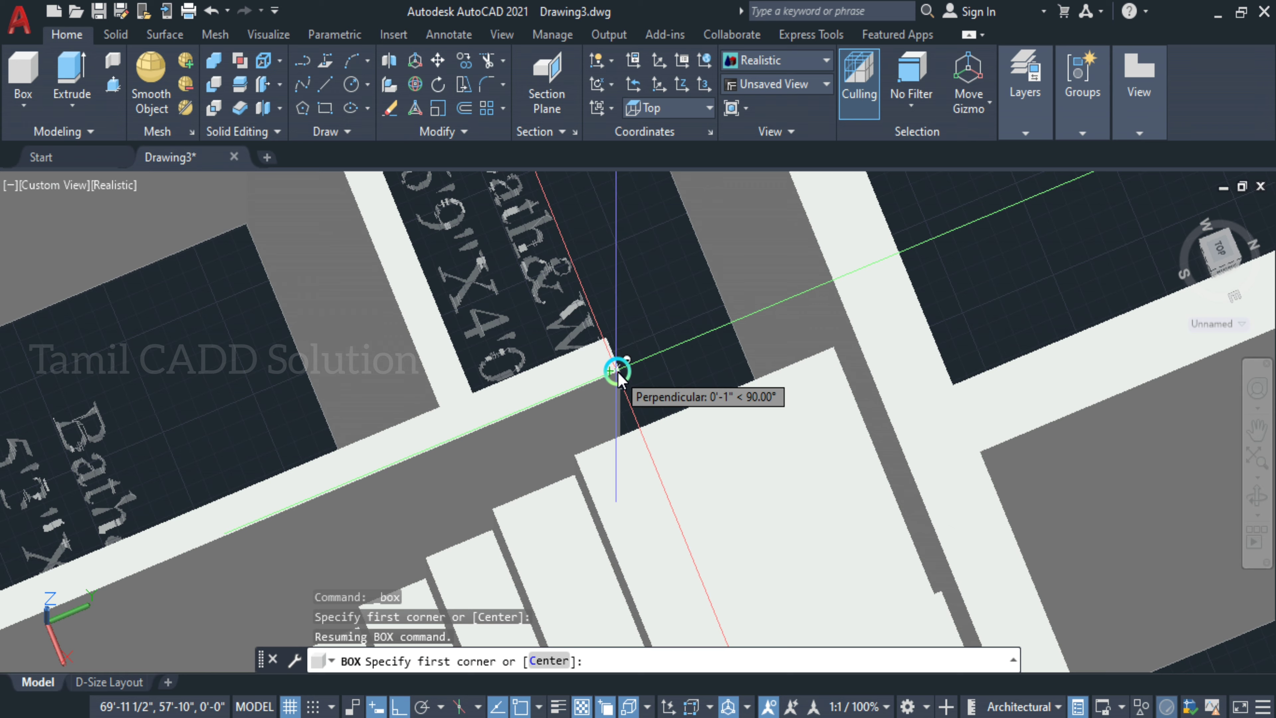
{"action": "scroll", "coordinate": [606, 341], "scroll_direction": "up", "scroll_amount": 5}
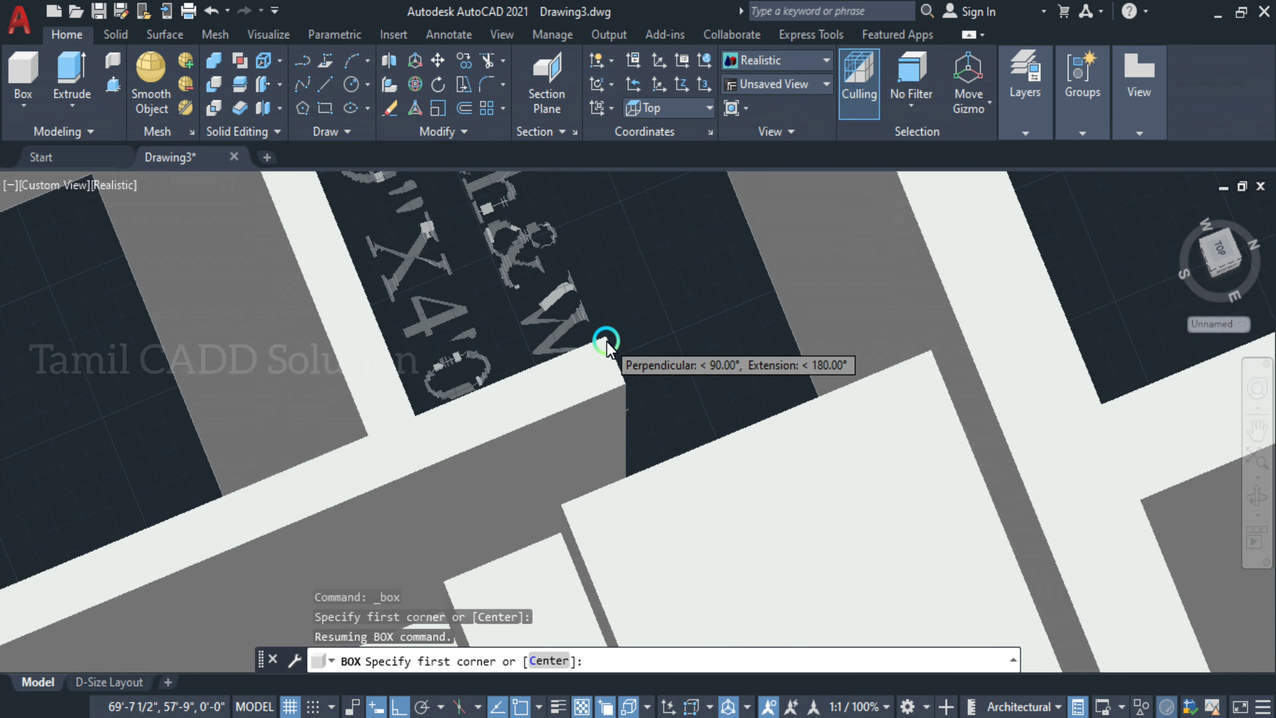
{"action": "left_click", "coordinate": [607, 332]}
{"action": "scroll", "coordinate": [850, 370], "scroll_direction": "down", "scroll_amount": 3}
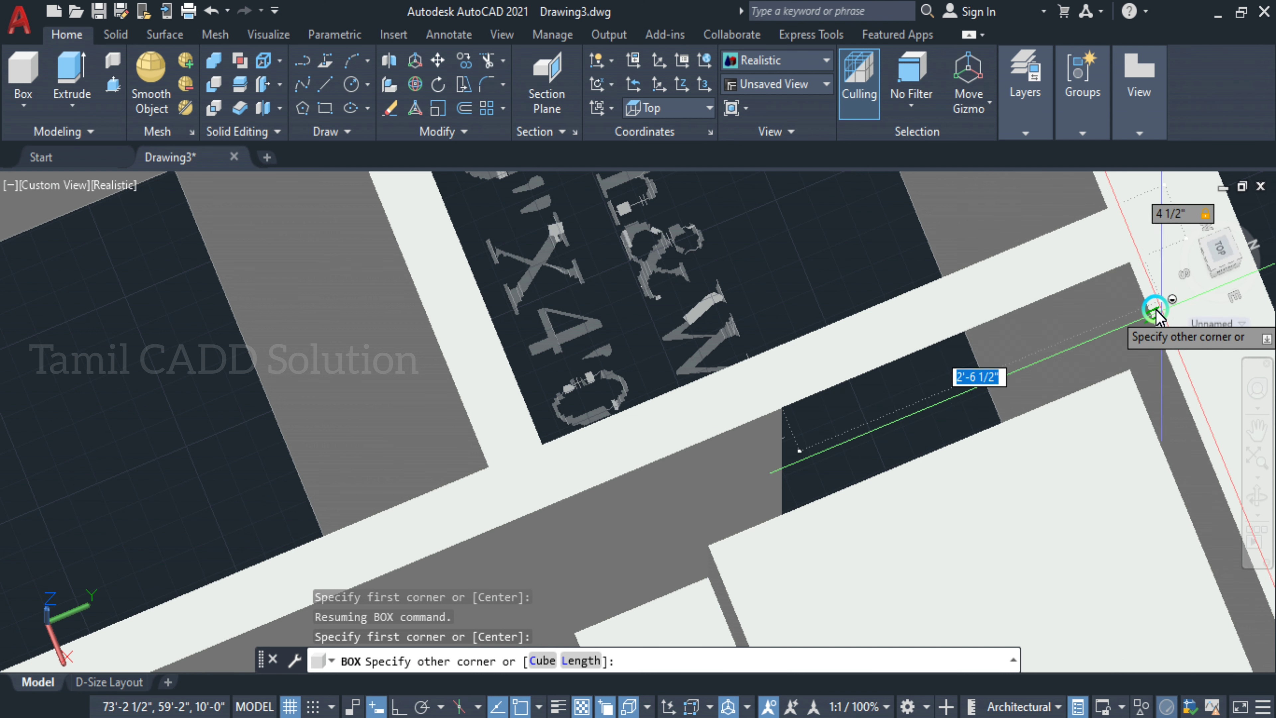
{"action": "left_click", "coordinate": [1138, 274]}
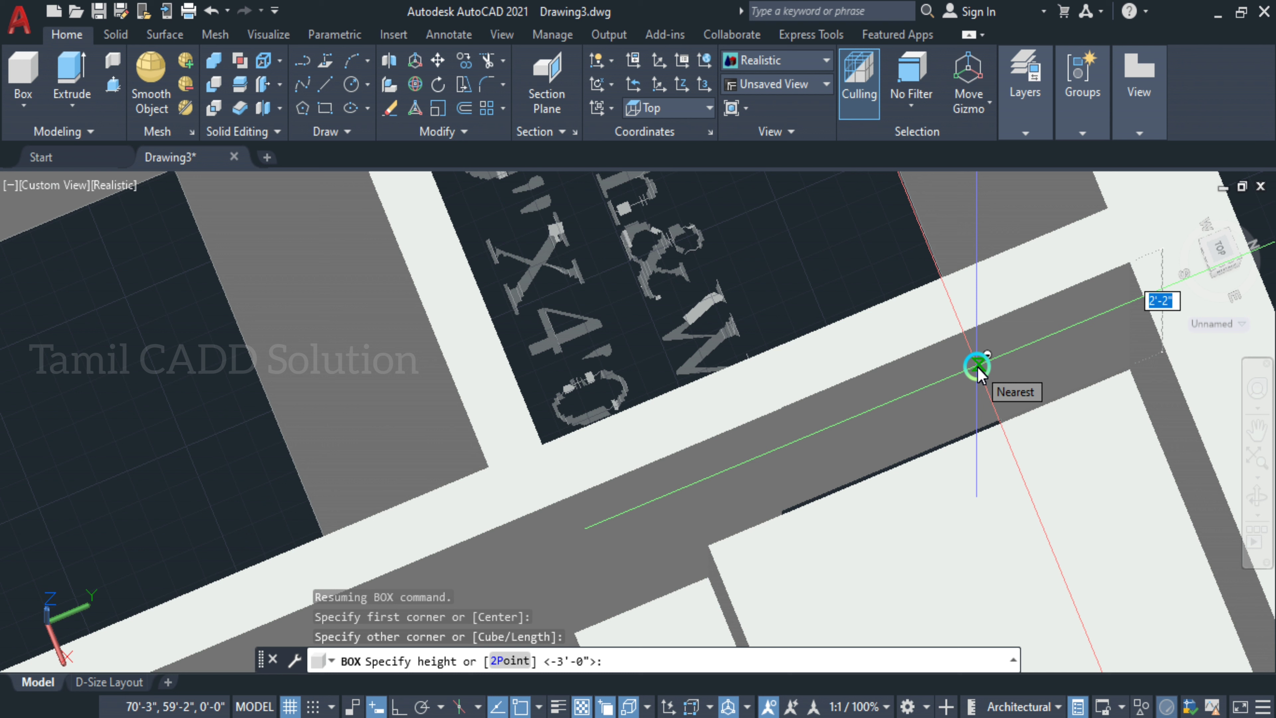
{"action": "type", "text": "4"}
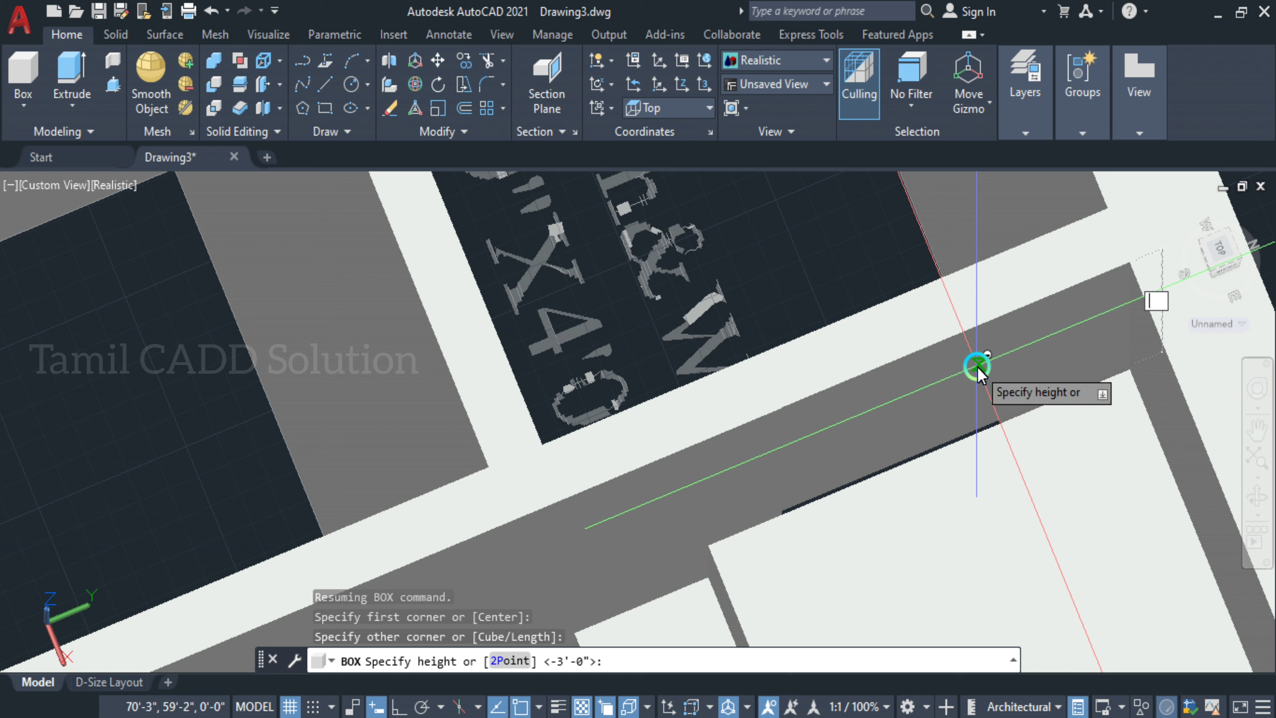
{"action": "key", "text": "Return"}
{"action": "left_click", "coordinate": [977, 366]}
{"action": "scroll", "coordinate": [977, 366], "scroll_direction": "down", "scroll_amount": 8}
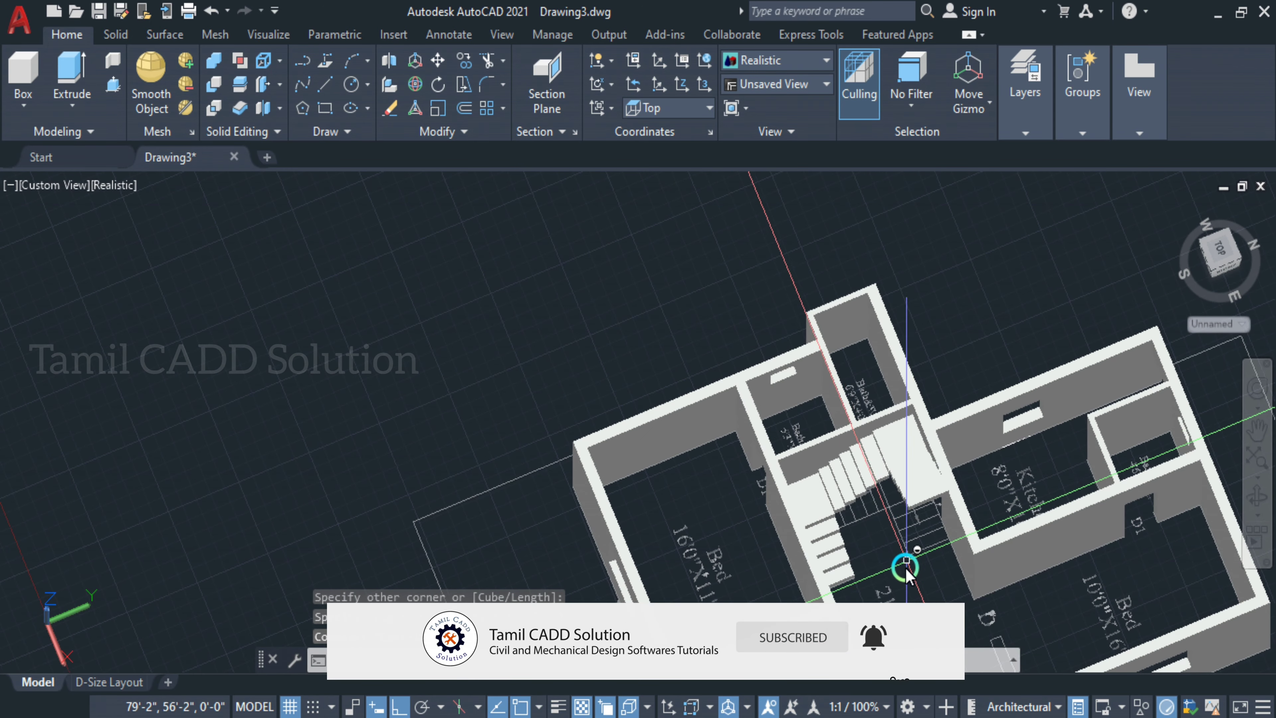
- Examine the whole ground-floor model from an oblique front view, checking its openings and the closed wall sections above the doorways
{"action": "middle_click_drag", "start_coordinate": [906, 568], "coordinate": [947, 483], "text": "shift"}
{"action": "scroll", "coordinate": [947, 484], "scroll_direction": "down", "scroll_amount": 5}
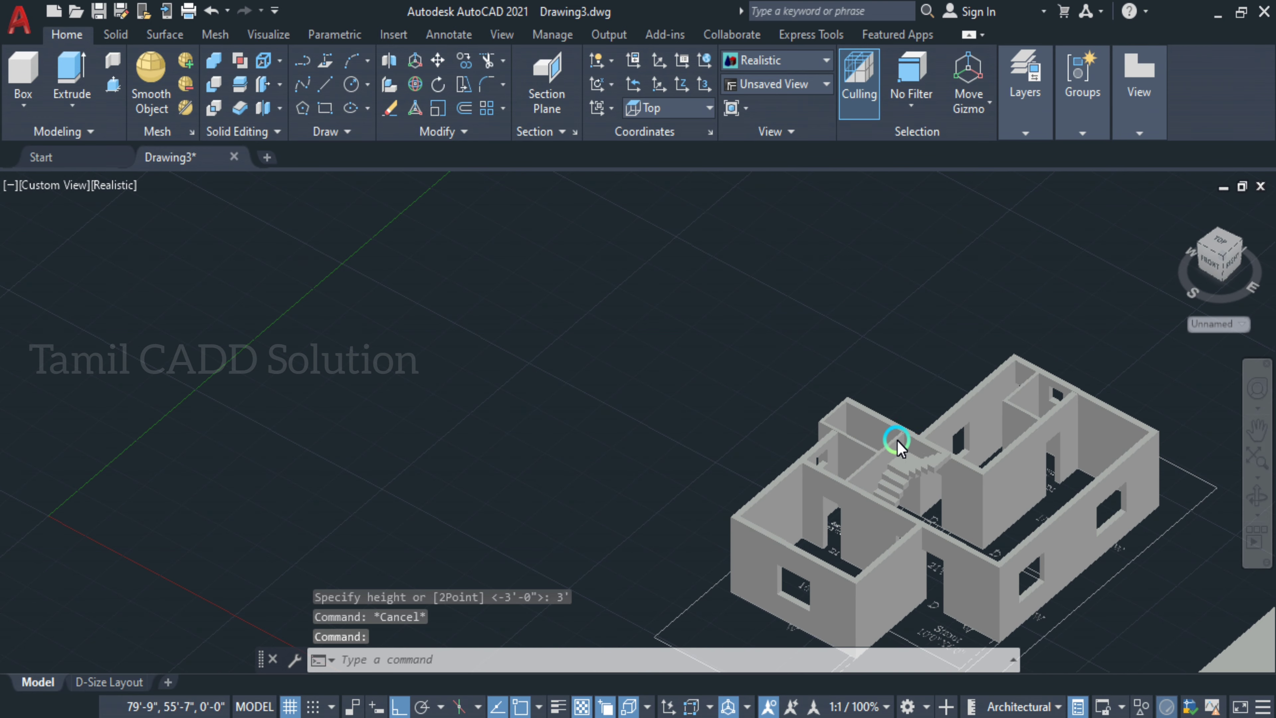
{"action": "scroll", "coordinate": [995, 556], "scroll_direction": "up", "scroll_amount": 5}
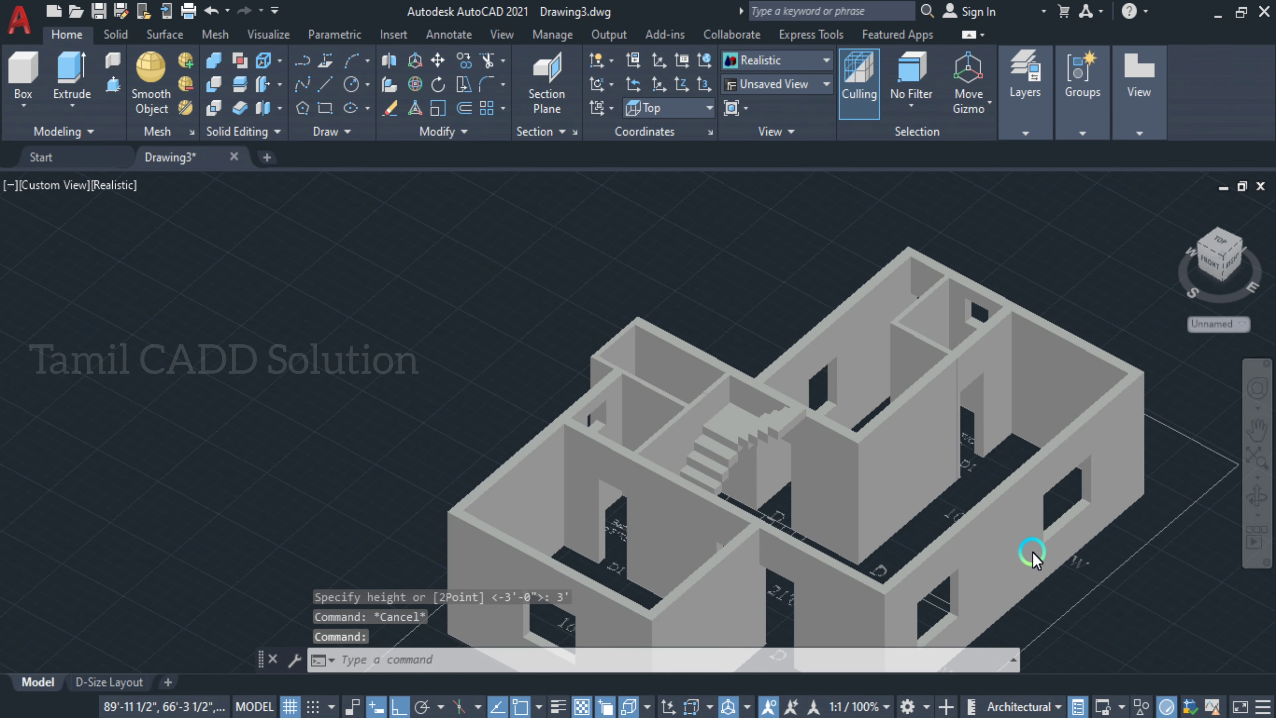
{"action": "middle_click_drag", "start_coordinate": [1033, 553], "coordinate": [832, 485]}
{"action": "scroll", "coordinate": [973, 478], "scroll_direction": "down", "scroll_amount": 3}
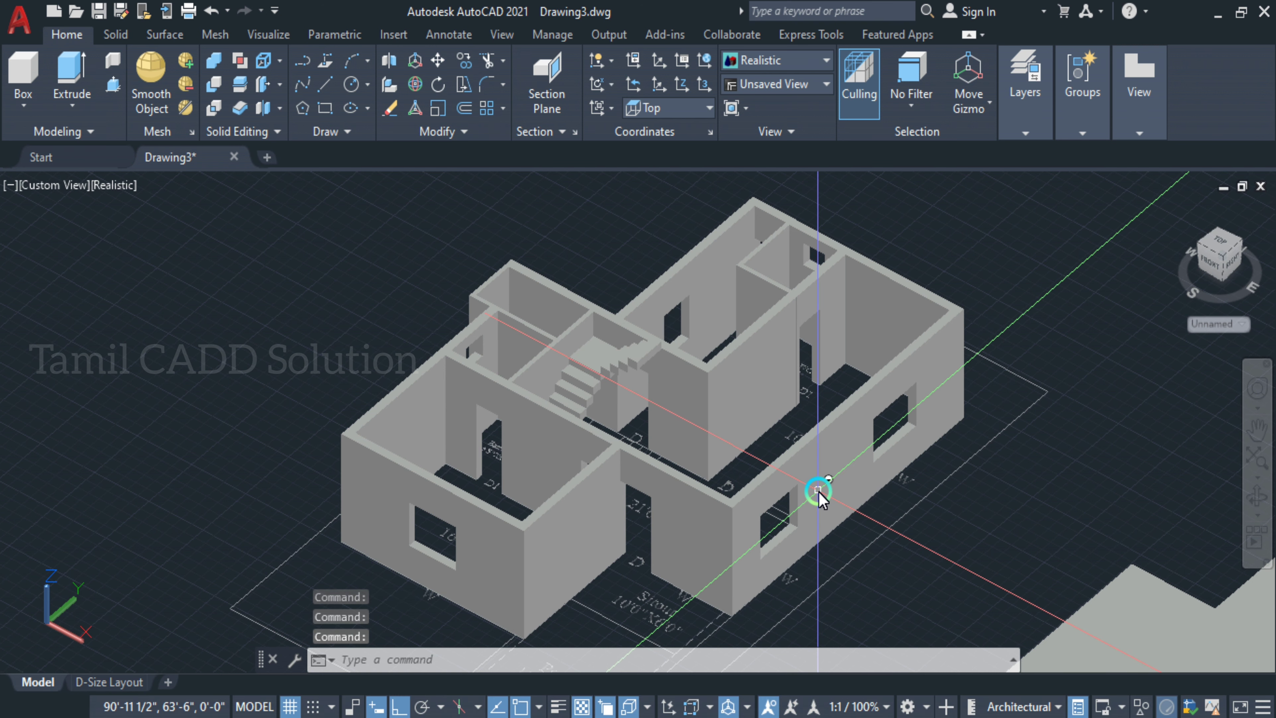